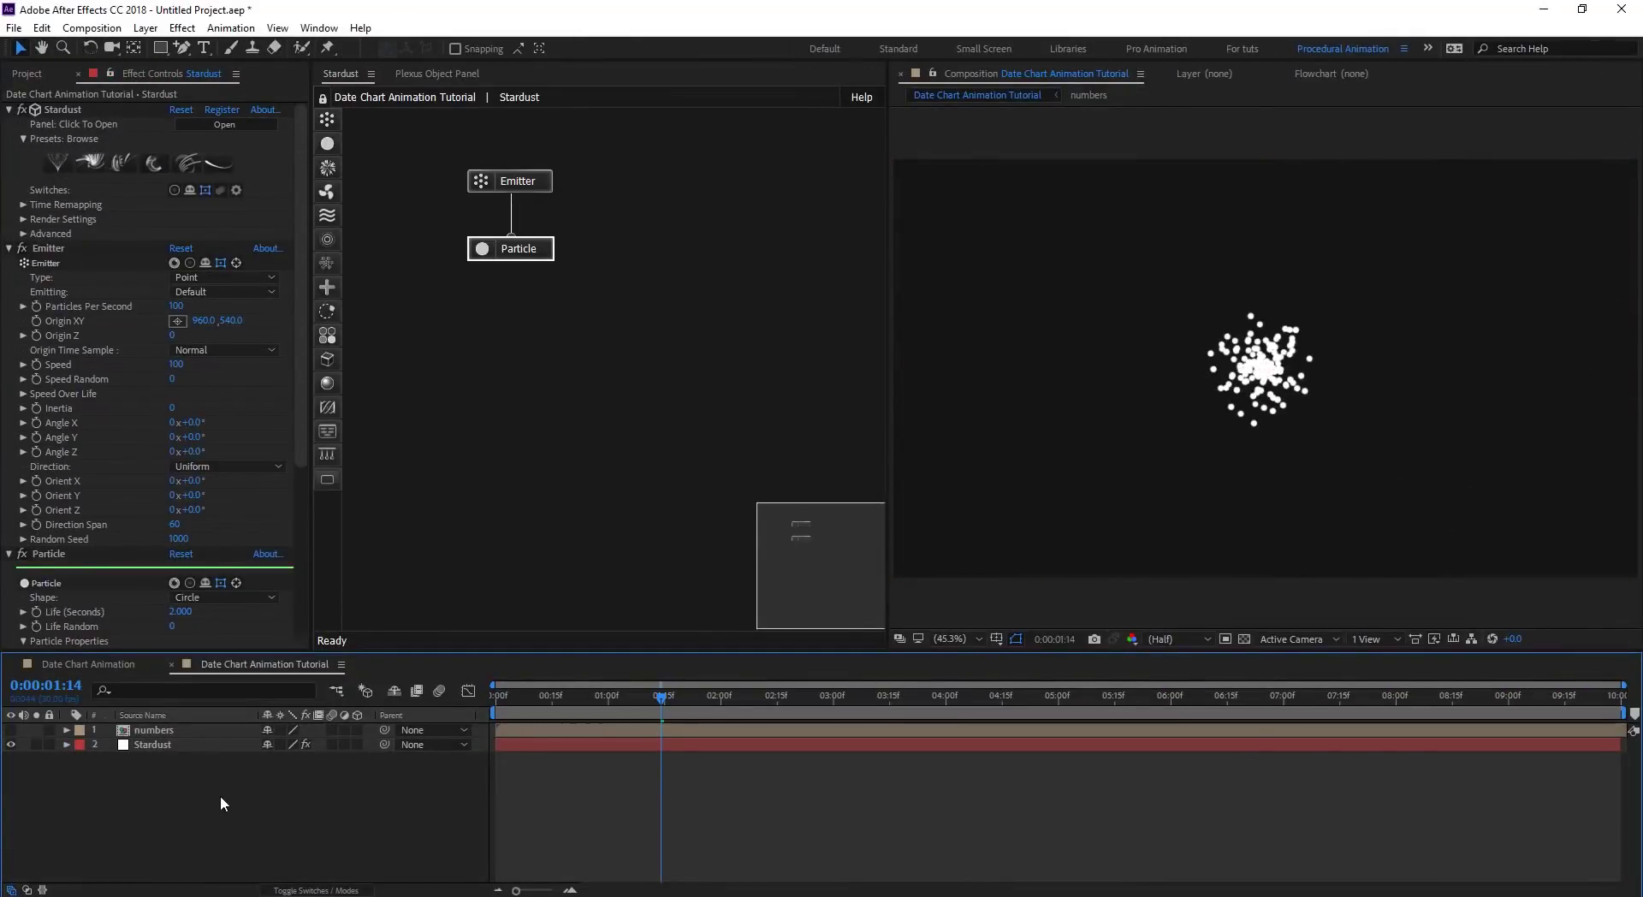
Change the emitter type of the Stardust layer to Grid.
{"action": "left_click", "coordinate": [220, 745]}
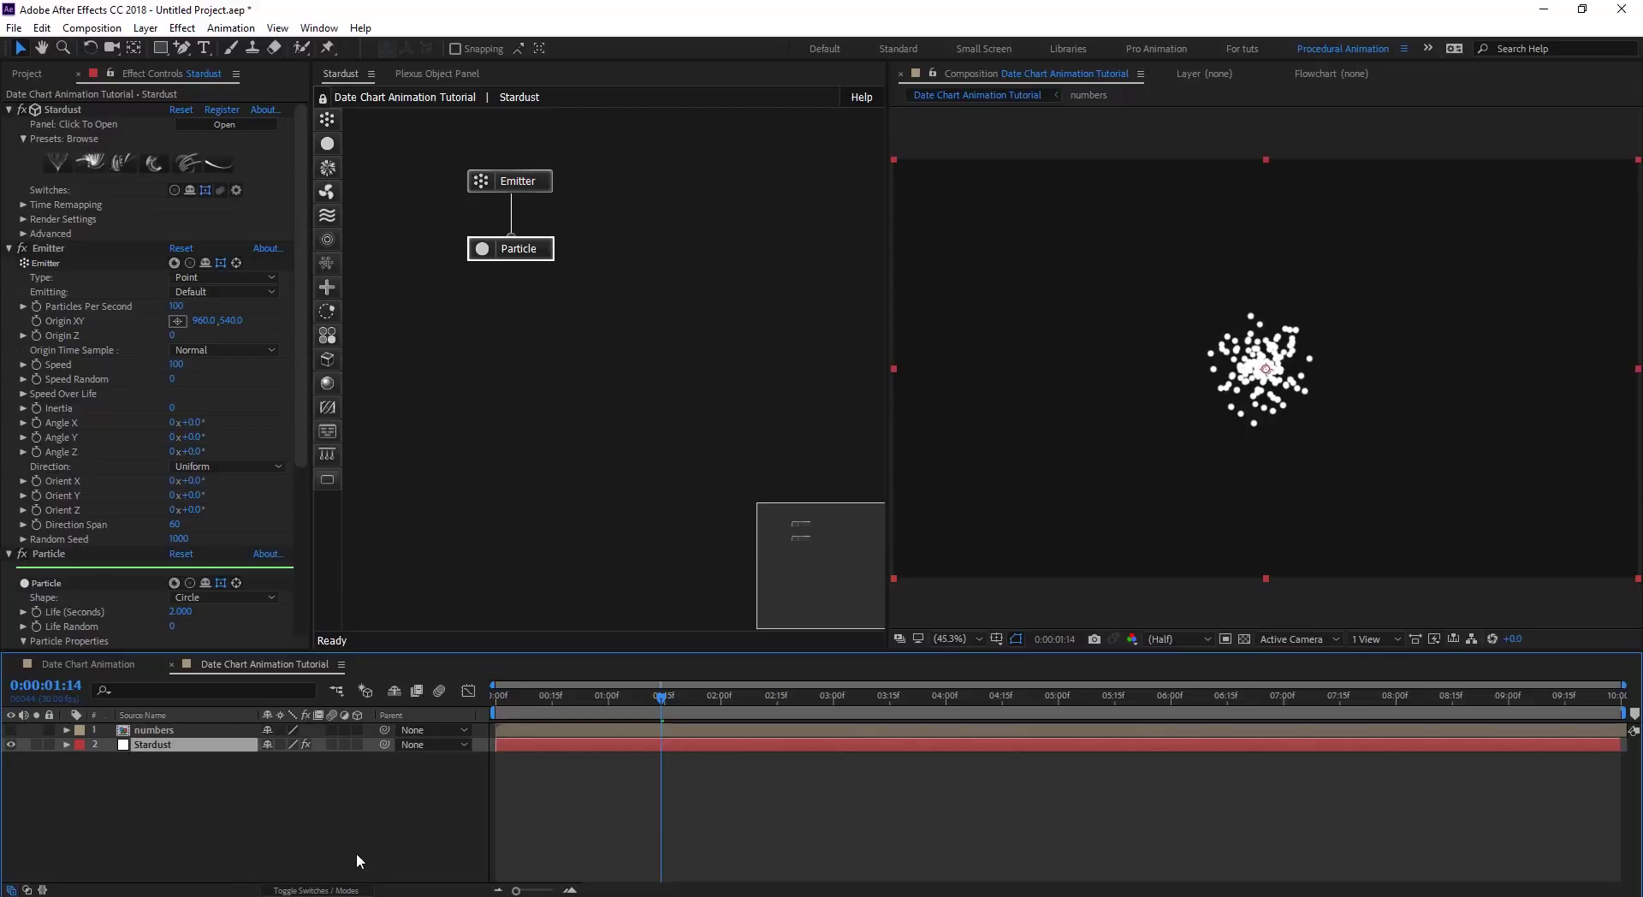
{"action": "left_click", "coordinate": [524, 181]}
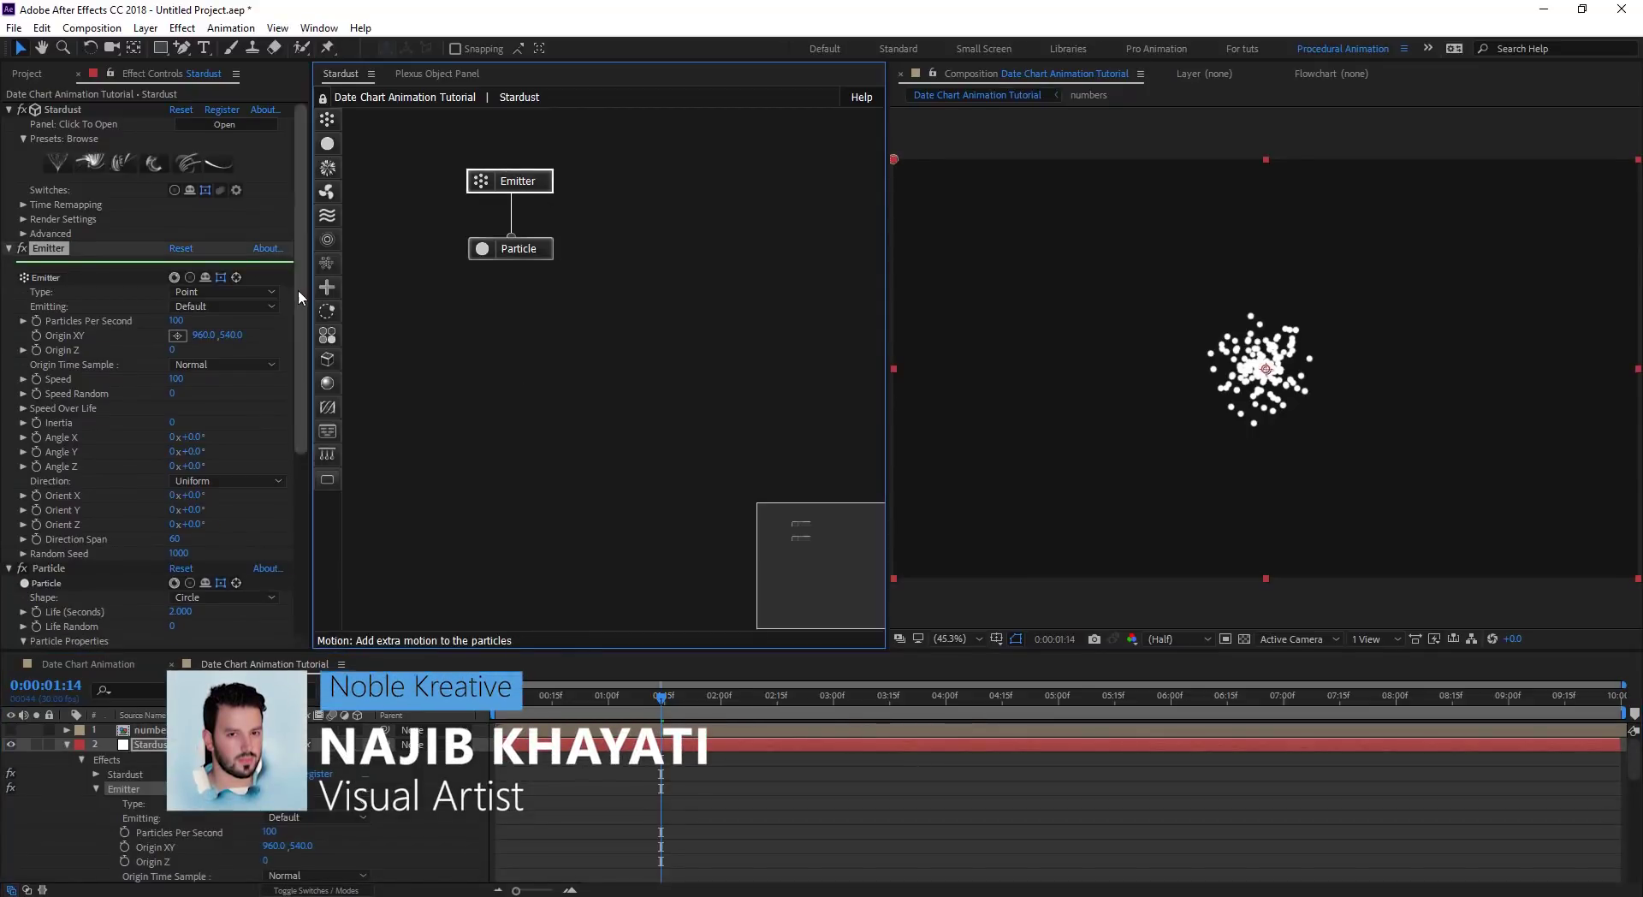
{"action": "left_click_drag", "start_coordinate": [300, 291], "coordinate": [299, 294]}
{"action": "scroll", "coordinate": [300, 300], "scroll_direction": "down", "scroll_amount": 1}
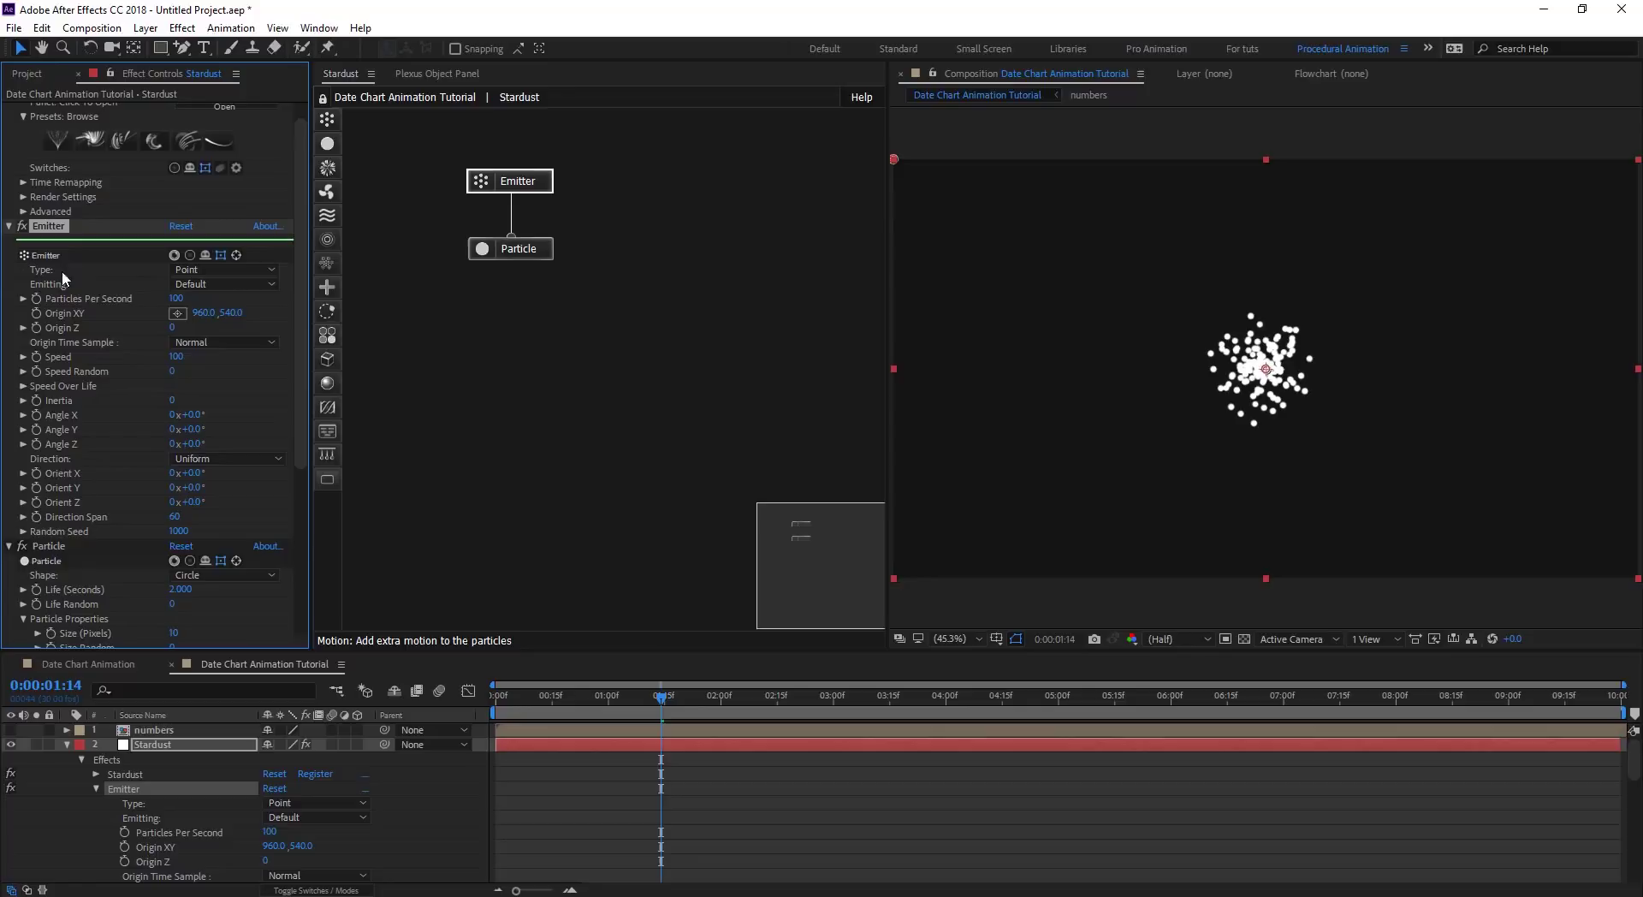
{"action": "left_click", "coordinate": [225, 269]}
{"action": "left_click", "coordinate": [208, 381]}
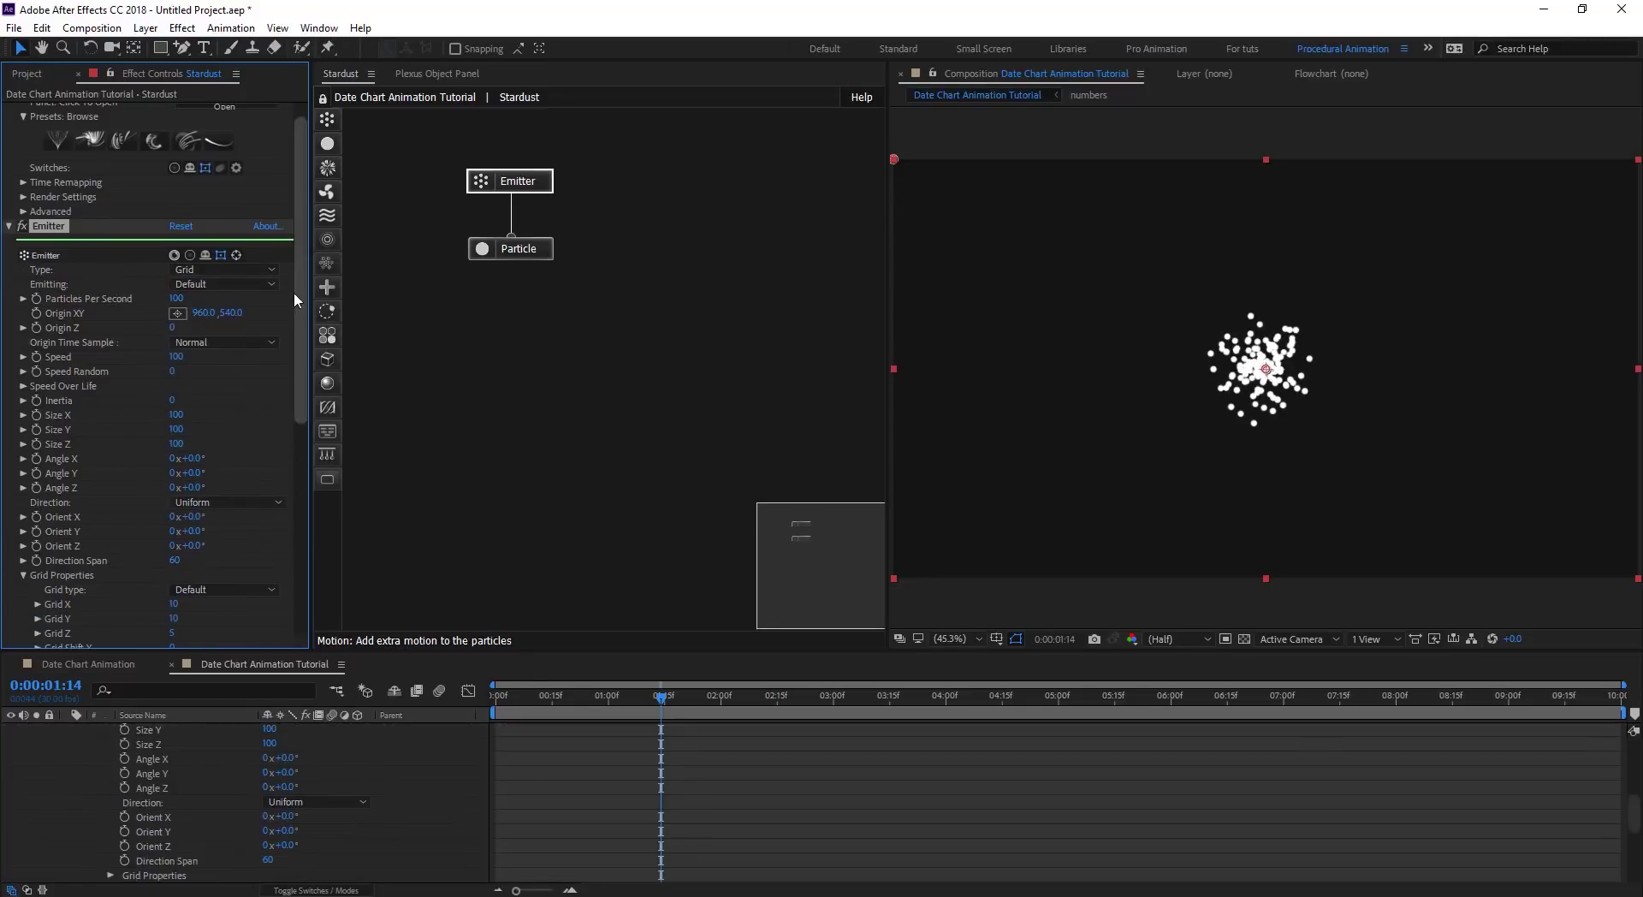
Set the emitter's grid properties to Grid X 200, Grid Y 200 and Grid Z 1.
{"action": "left_click_drag", "start_coordinate": [298, 291], "coordinate": [312, 406]}
{"action": "scroll", "coordinate": [213, 407], "scroll_direction": "down", "scroll_amount": 1}
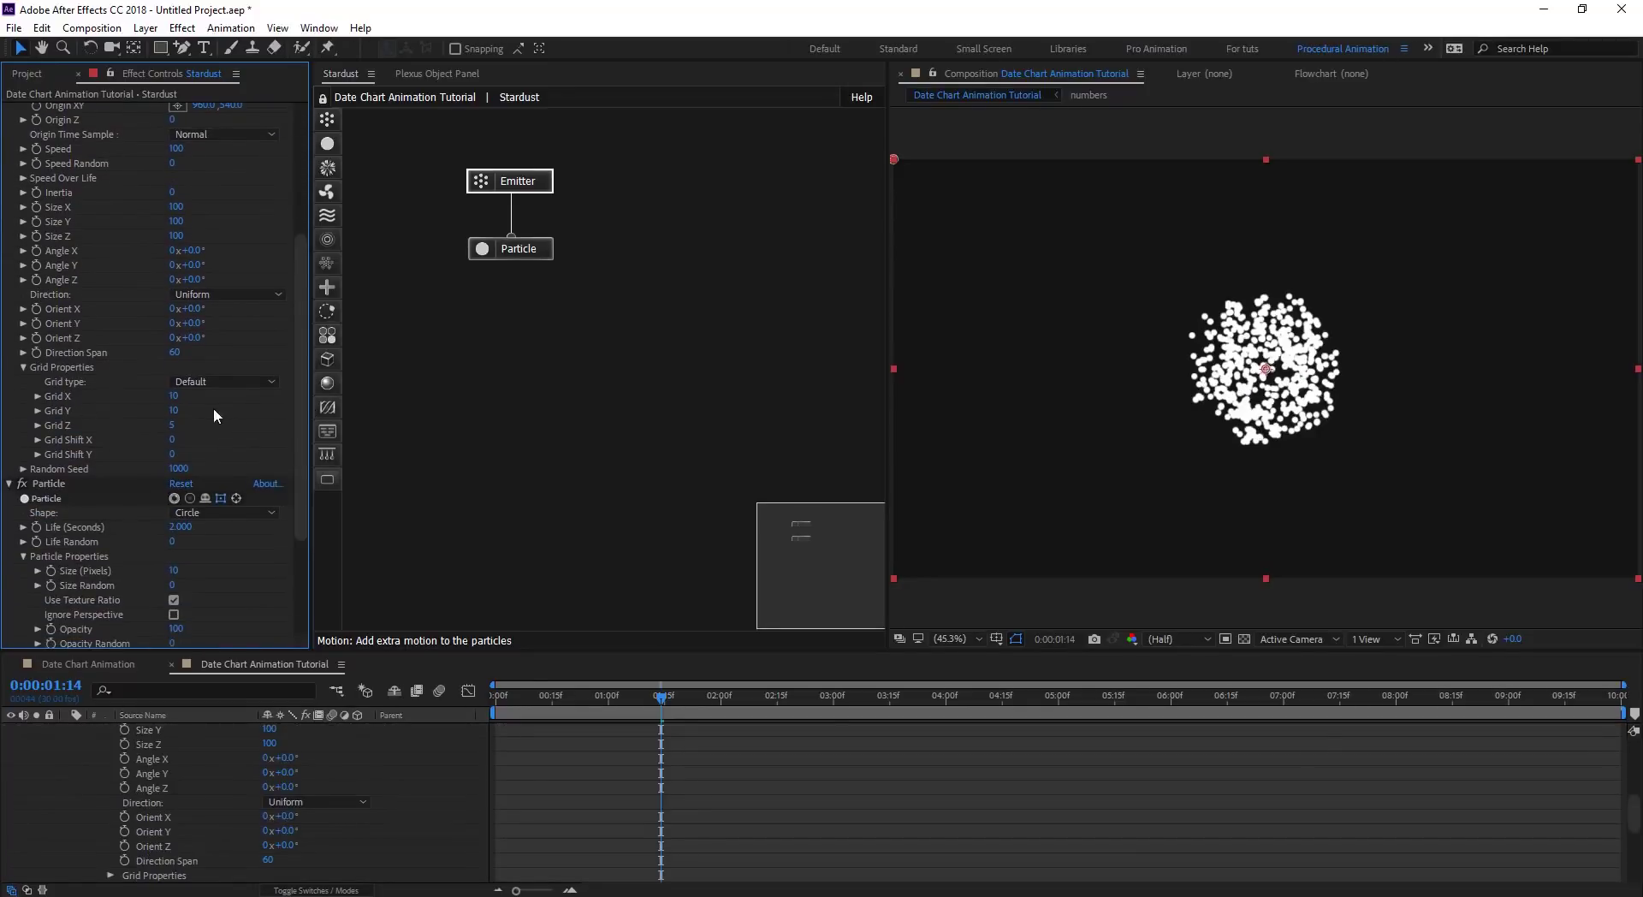
{"action": "left_click", "coordinate": [173, 397]}
{"action": "type", "text": "200"}
{"action": "key", "text": "Return"}
{"action": "left_click", "coordinate": [179, 411]}
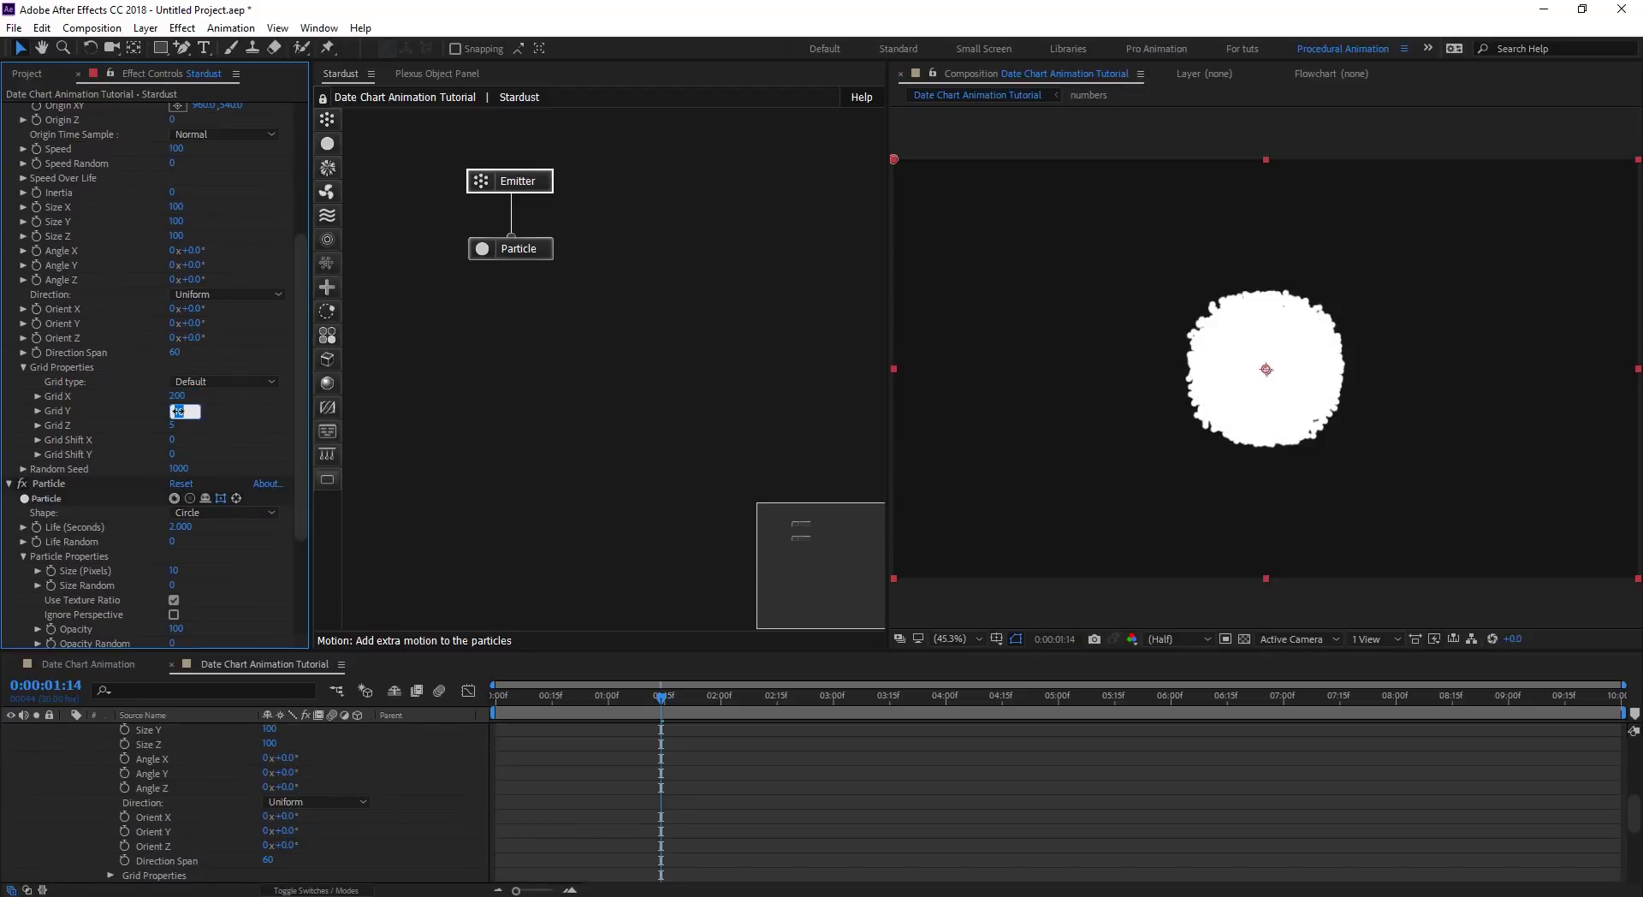
{"action": "type", "text": "200"}
{"action": "key", "text": "Return"}
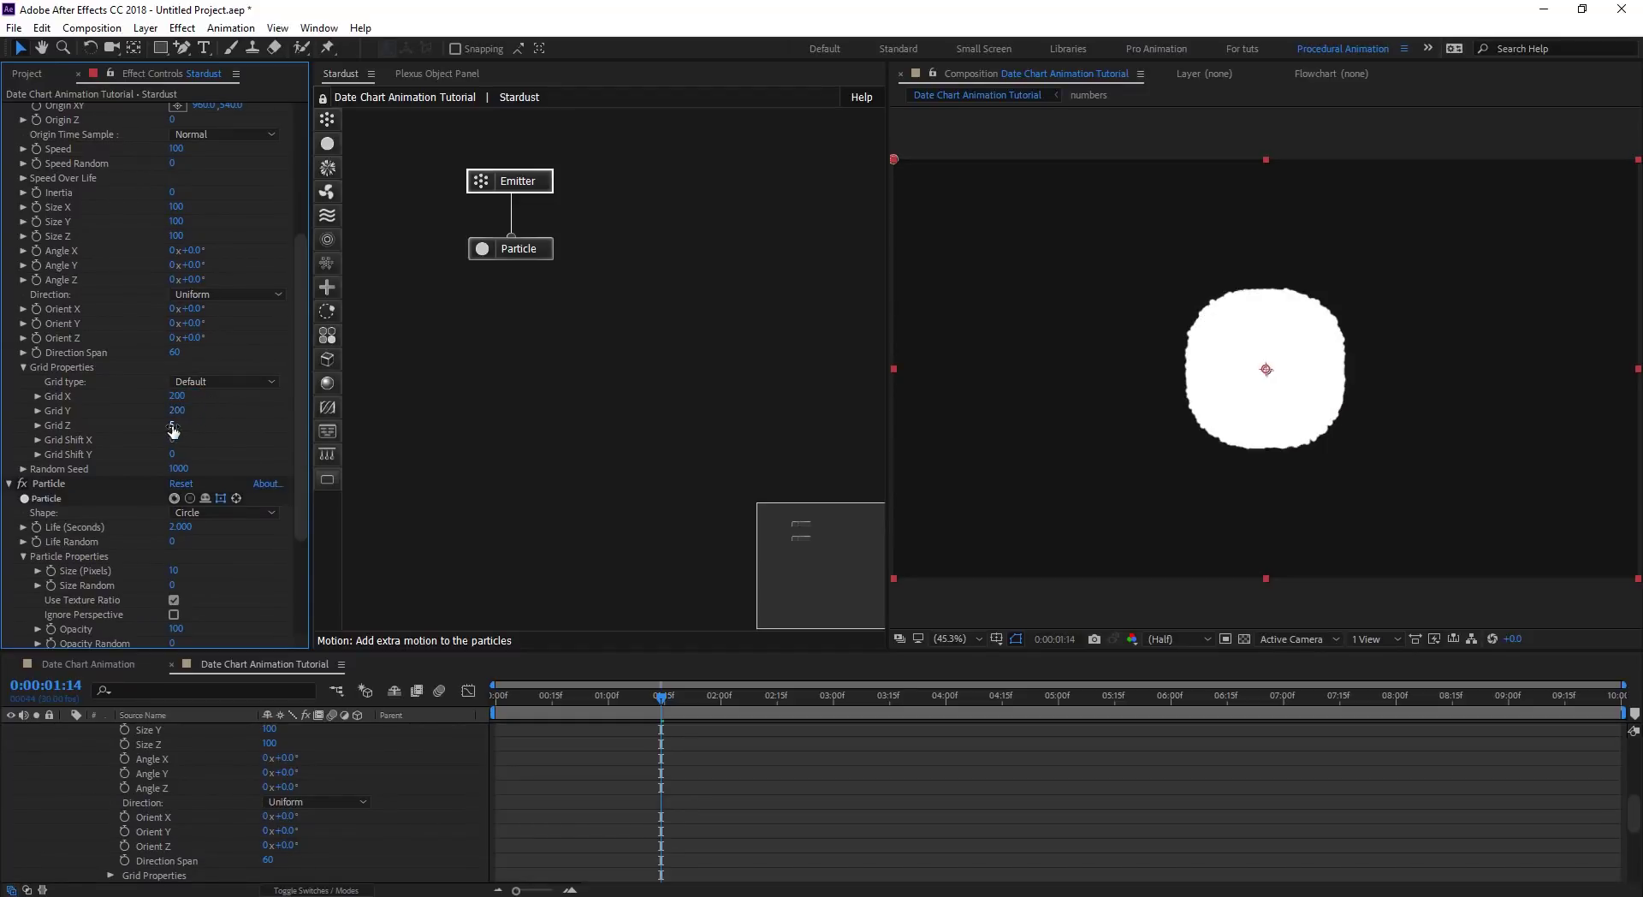
{"action": "left_click", "coordinate": [173, 425]}
{"action": "key", "text": "Return"}
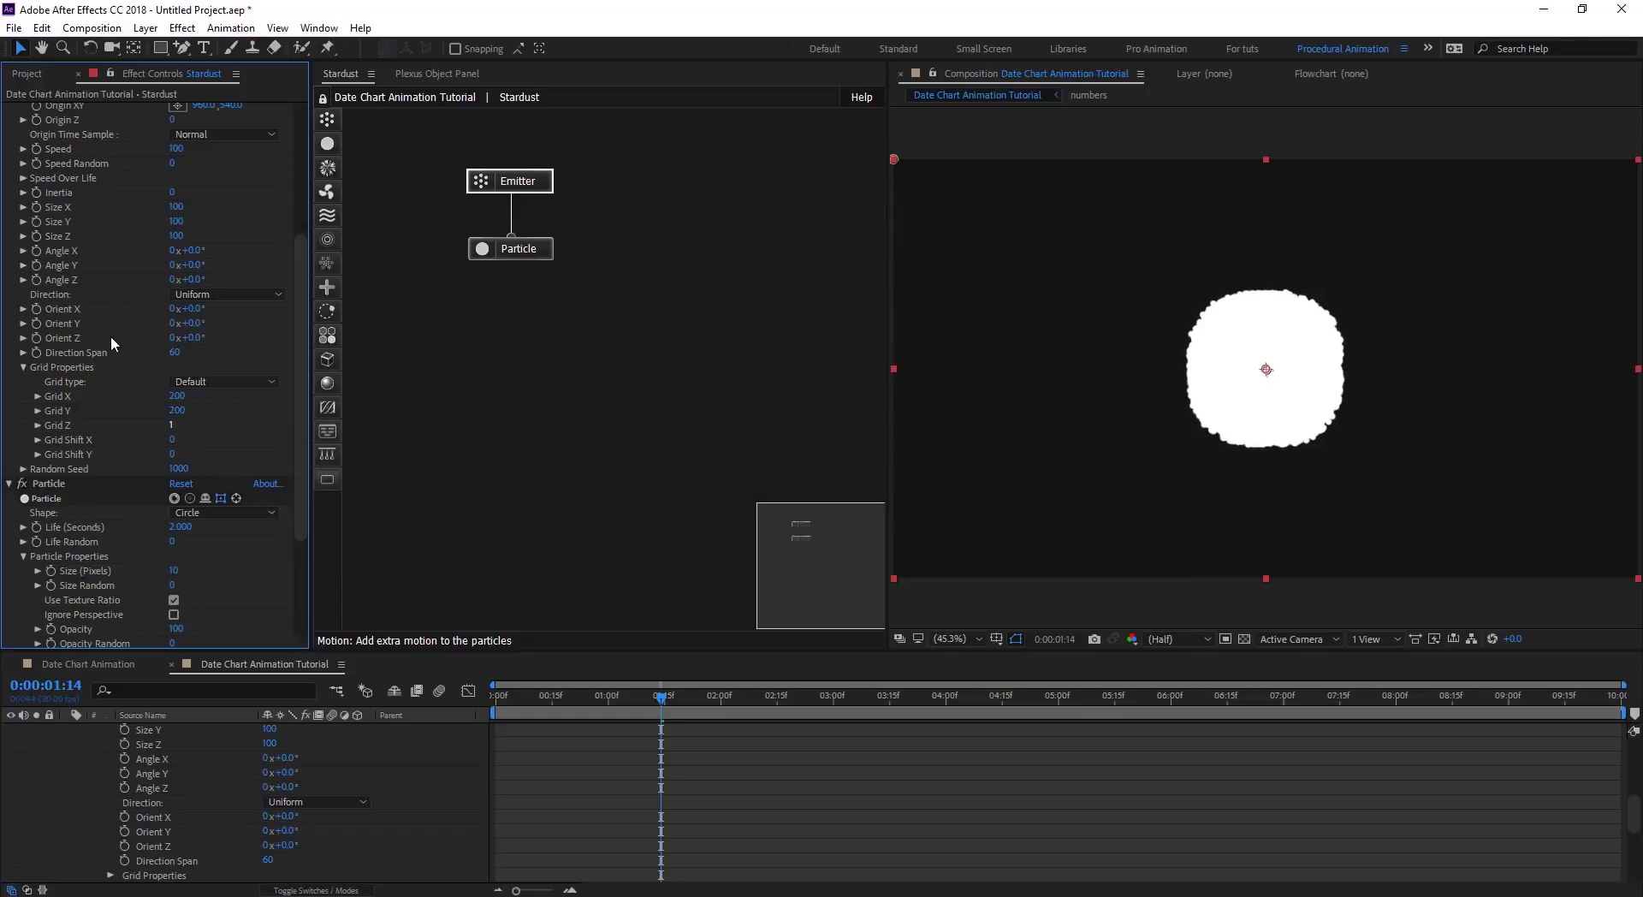
Set the emitter's speed to 0.
{"action": "scroll", "coordinate": [111, 336], "scroll_direction": "up", "scroll_amount": 2}
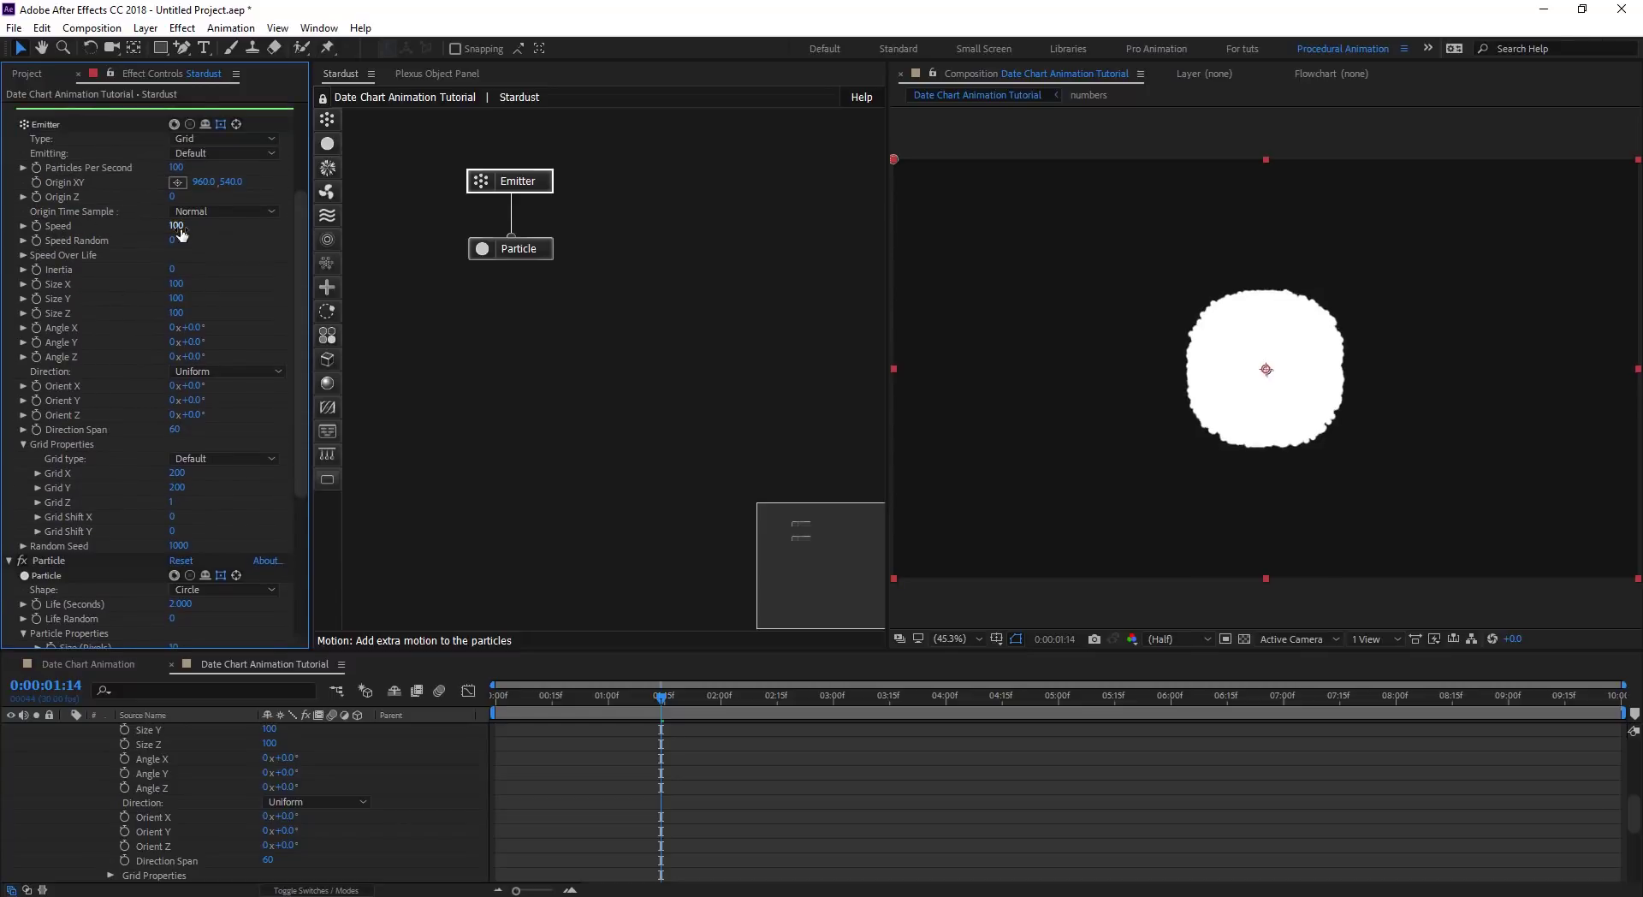
{"action": "left_click", "coordinate": [178, 226]}
{"action": "type", "text": "0"}
{"action": "key", "text": "Return"}
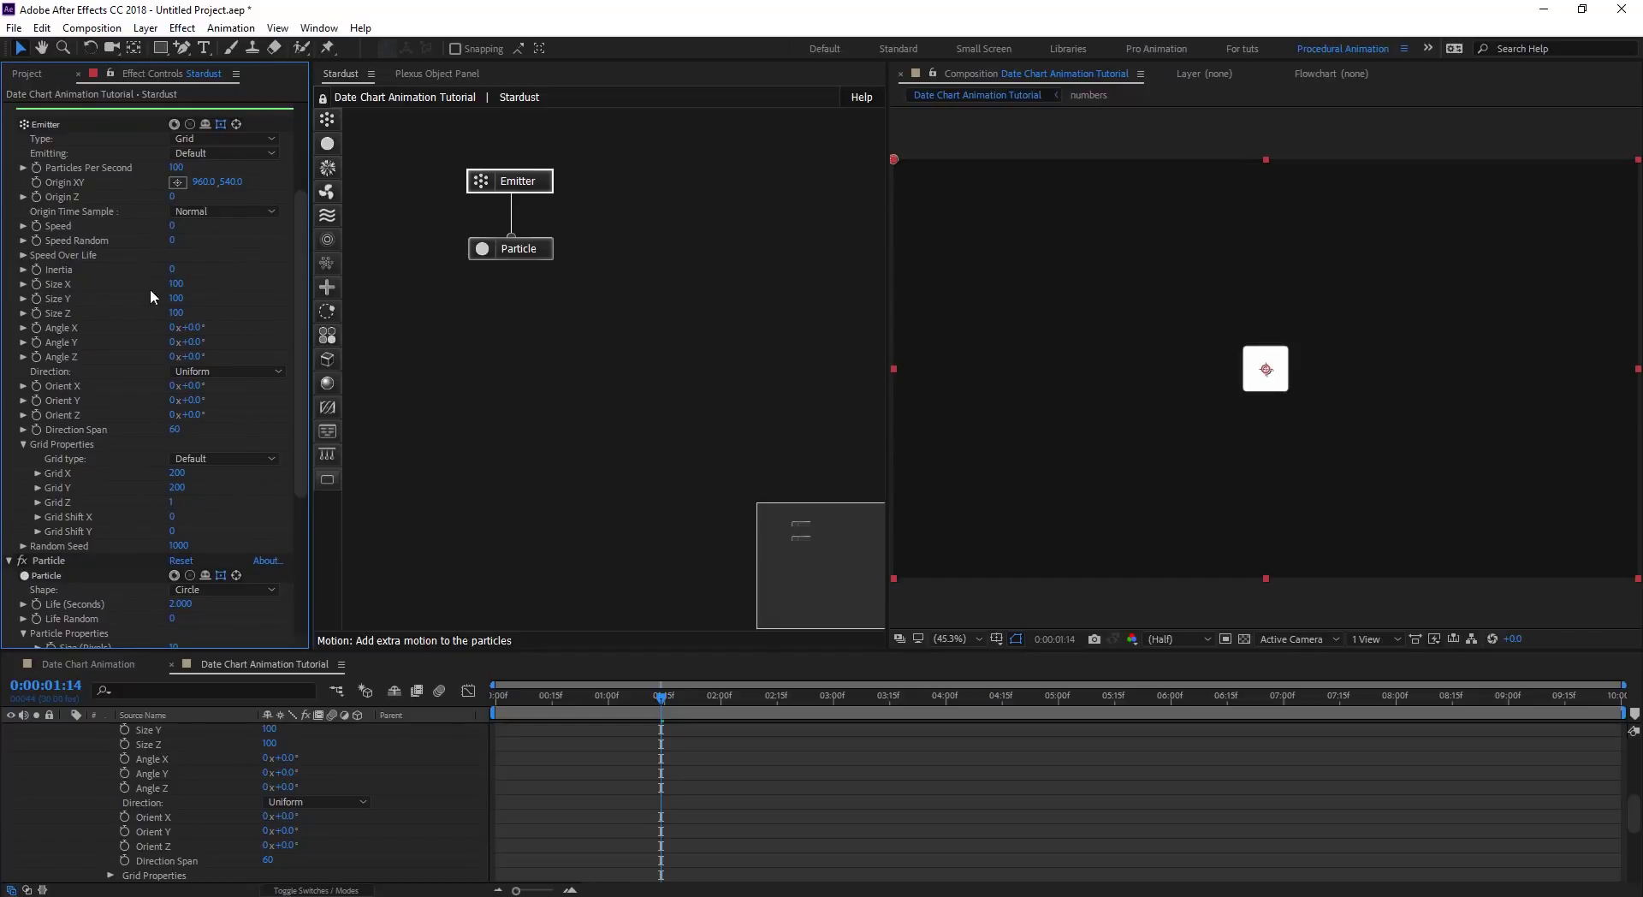
Set the emitter's Size X and Size Y both to 10000.
{"action": "left_click", "coordinate": [178, 285]}
{"action": "type", "text": "10000"}
{"action": "key", "text": "Return"}
{"action": "left_click", "coordinate": [176, 299]}
{"action": "type", "text": "1"}
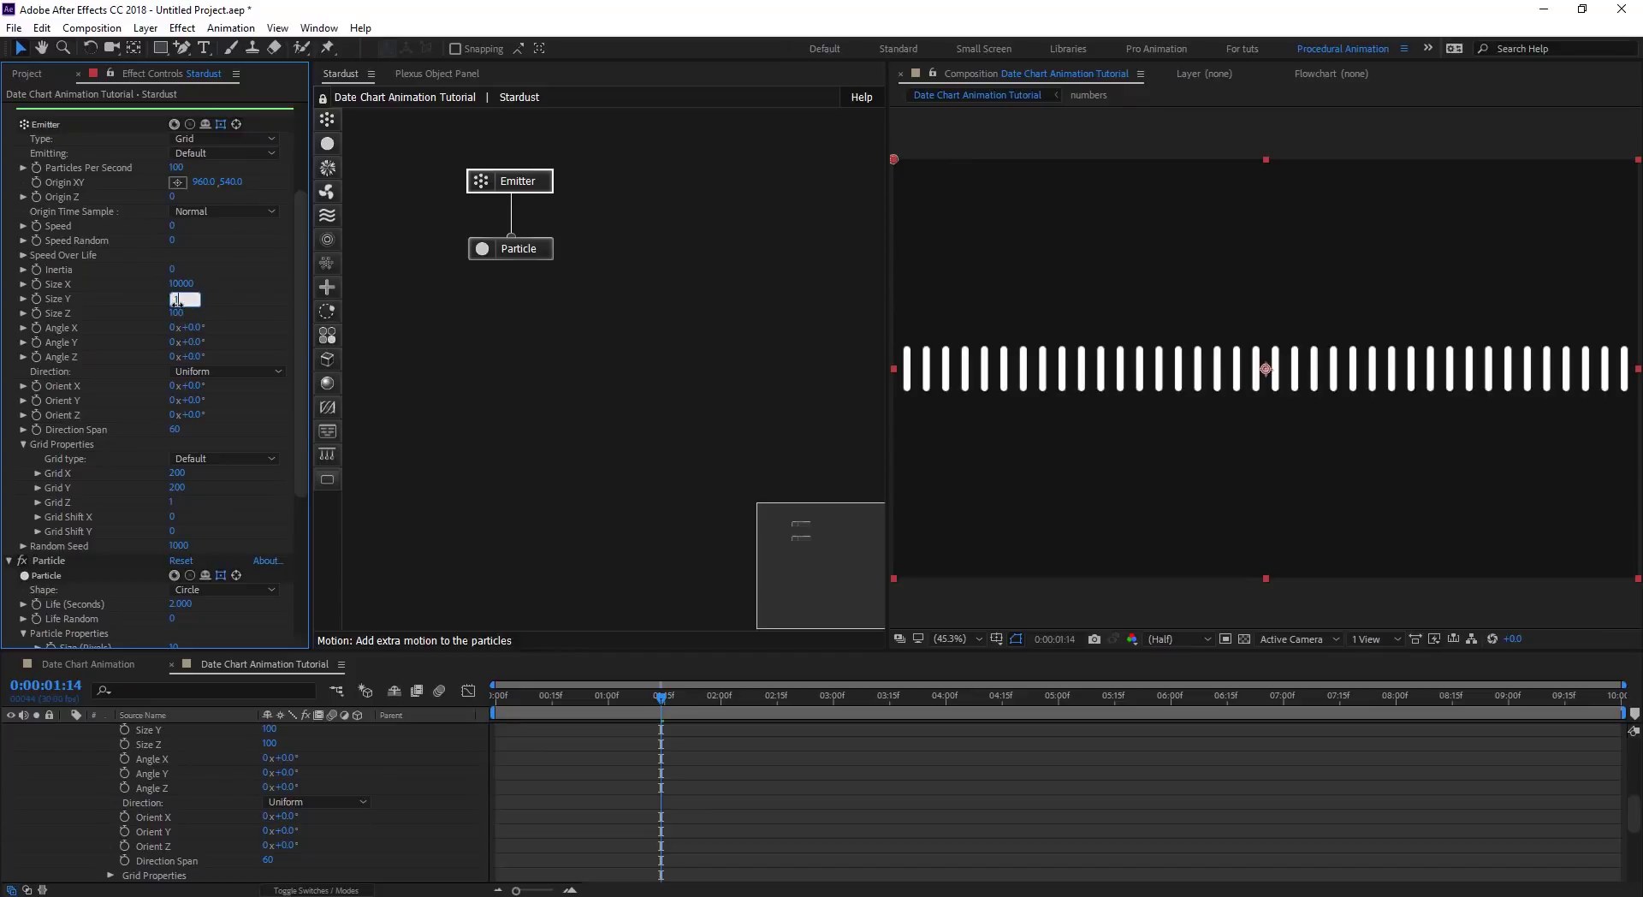
{"action": "type", "text": "0000"}
{"action": "key", "text": "Return"}
{"action": "left_click_drag", "start_coordinate": [301, 330], "coordinate": [303, 303]}
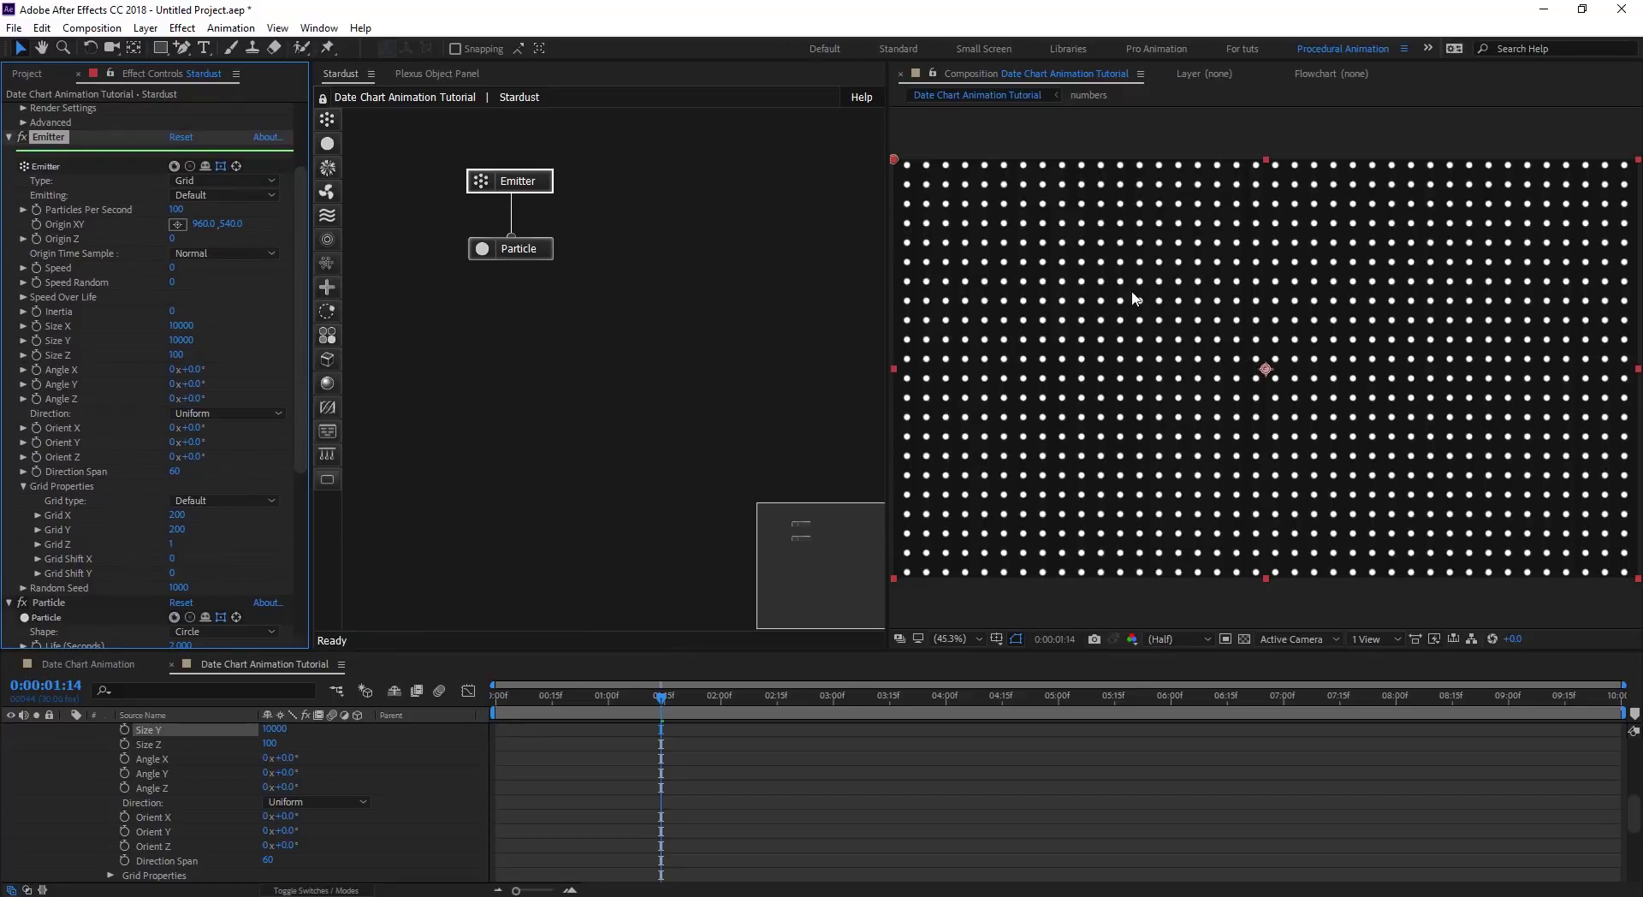
Set the size of the Particle node to 1 pixel.
{"action": "left_click", "coordinate": [537, 248]}
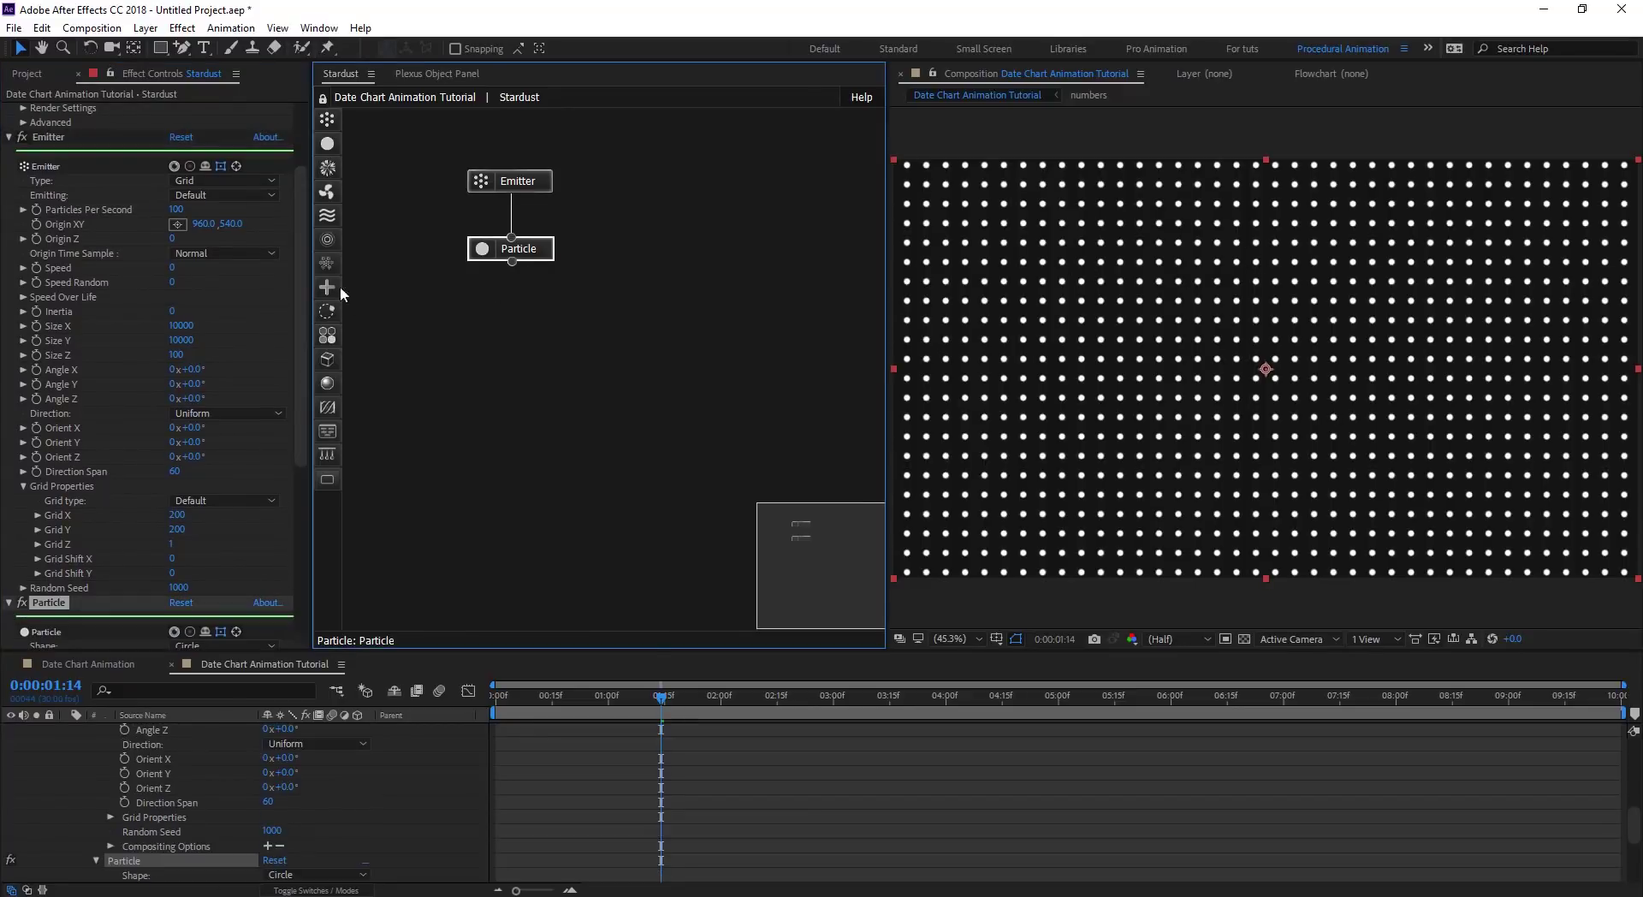
{"action": "left_click_drag", "start_coordinate": [300, 257], "coordinate": [313, 369]}
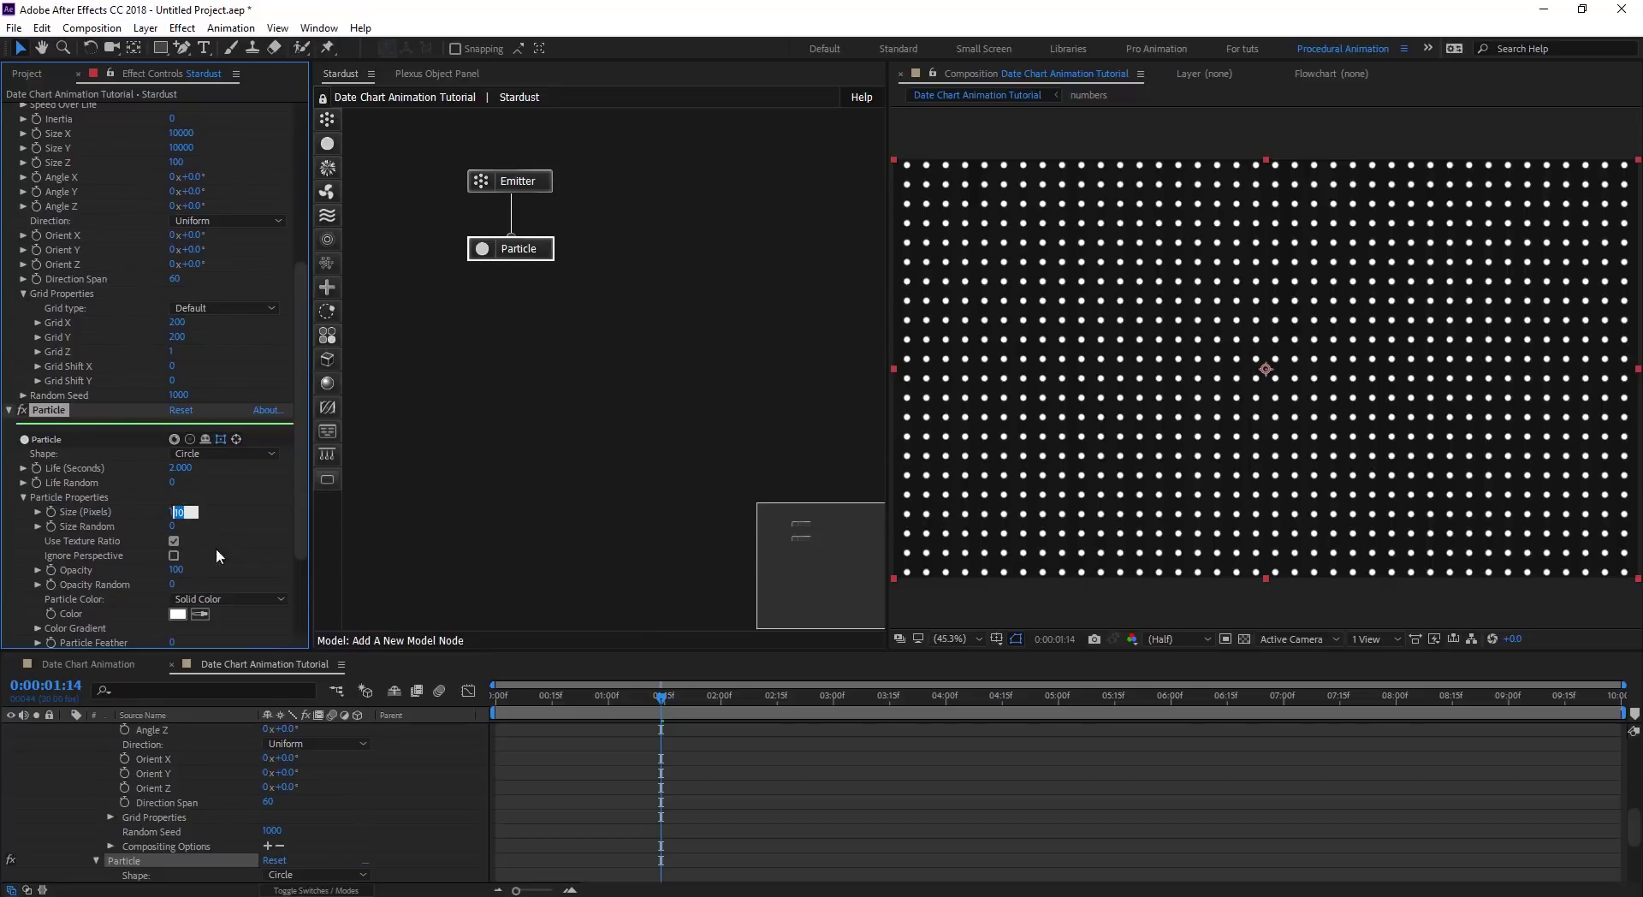
{"action": "type", "text": "1"}
{"action": "key", "text": "Return"}
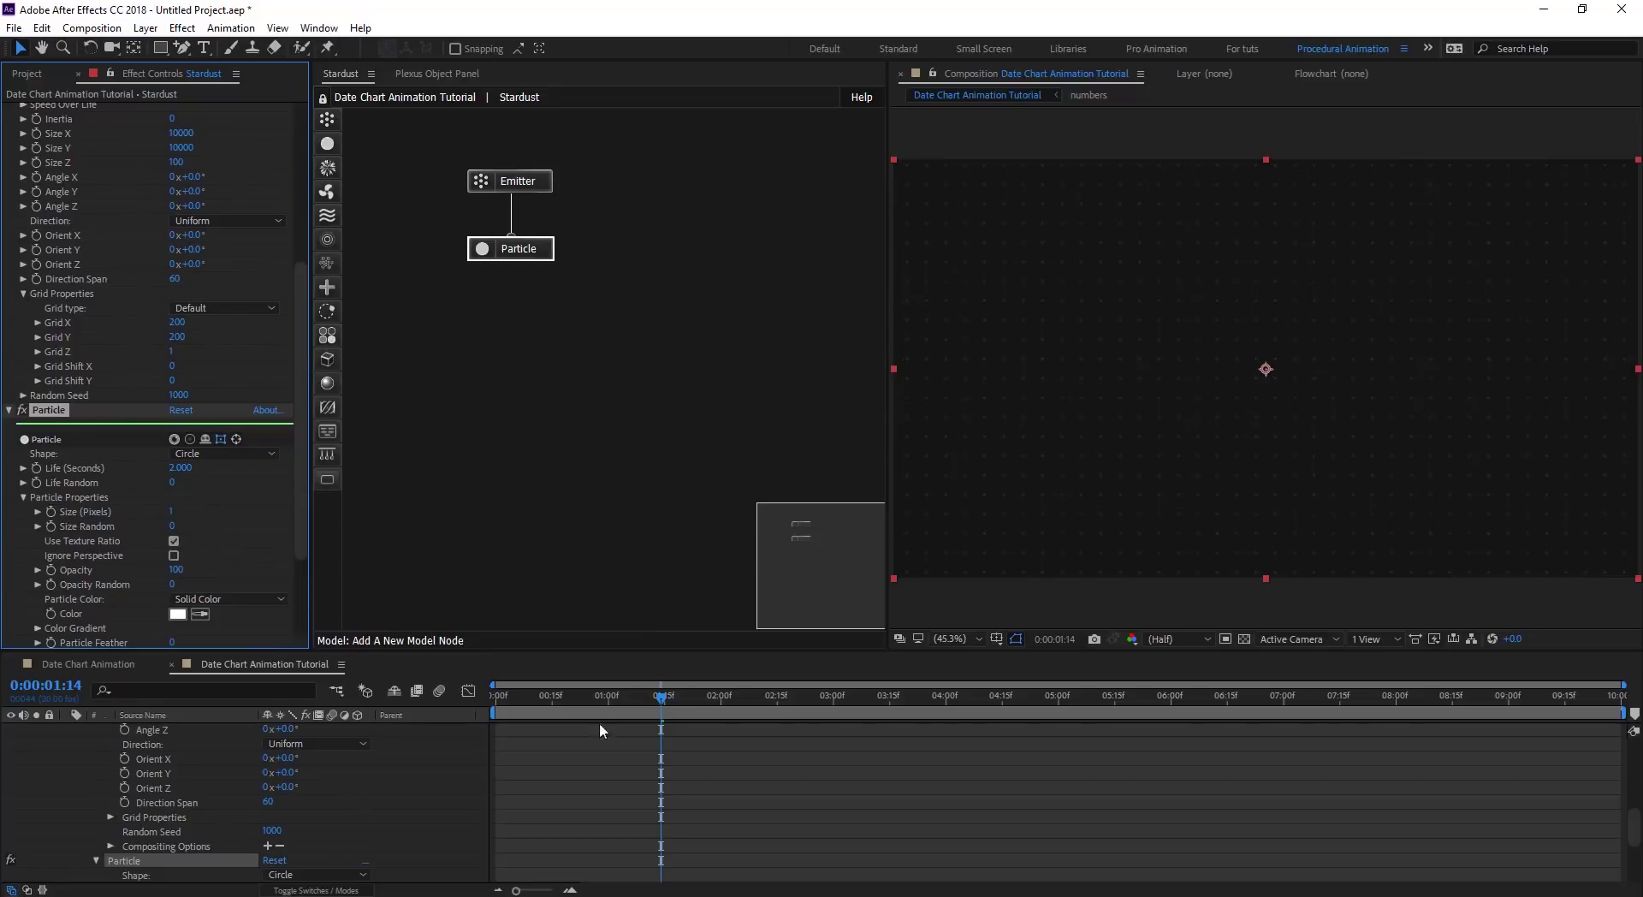
Set the particle life to 20 seconds and move the current time to 0:00:04:00.
{"action": "left_click_drag", "start_coordinate": [674, 698], "coordinate": [630, 715]}
{"action": "left_click", "coordinate": [181, 468]}
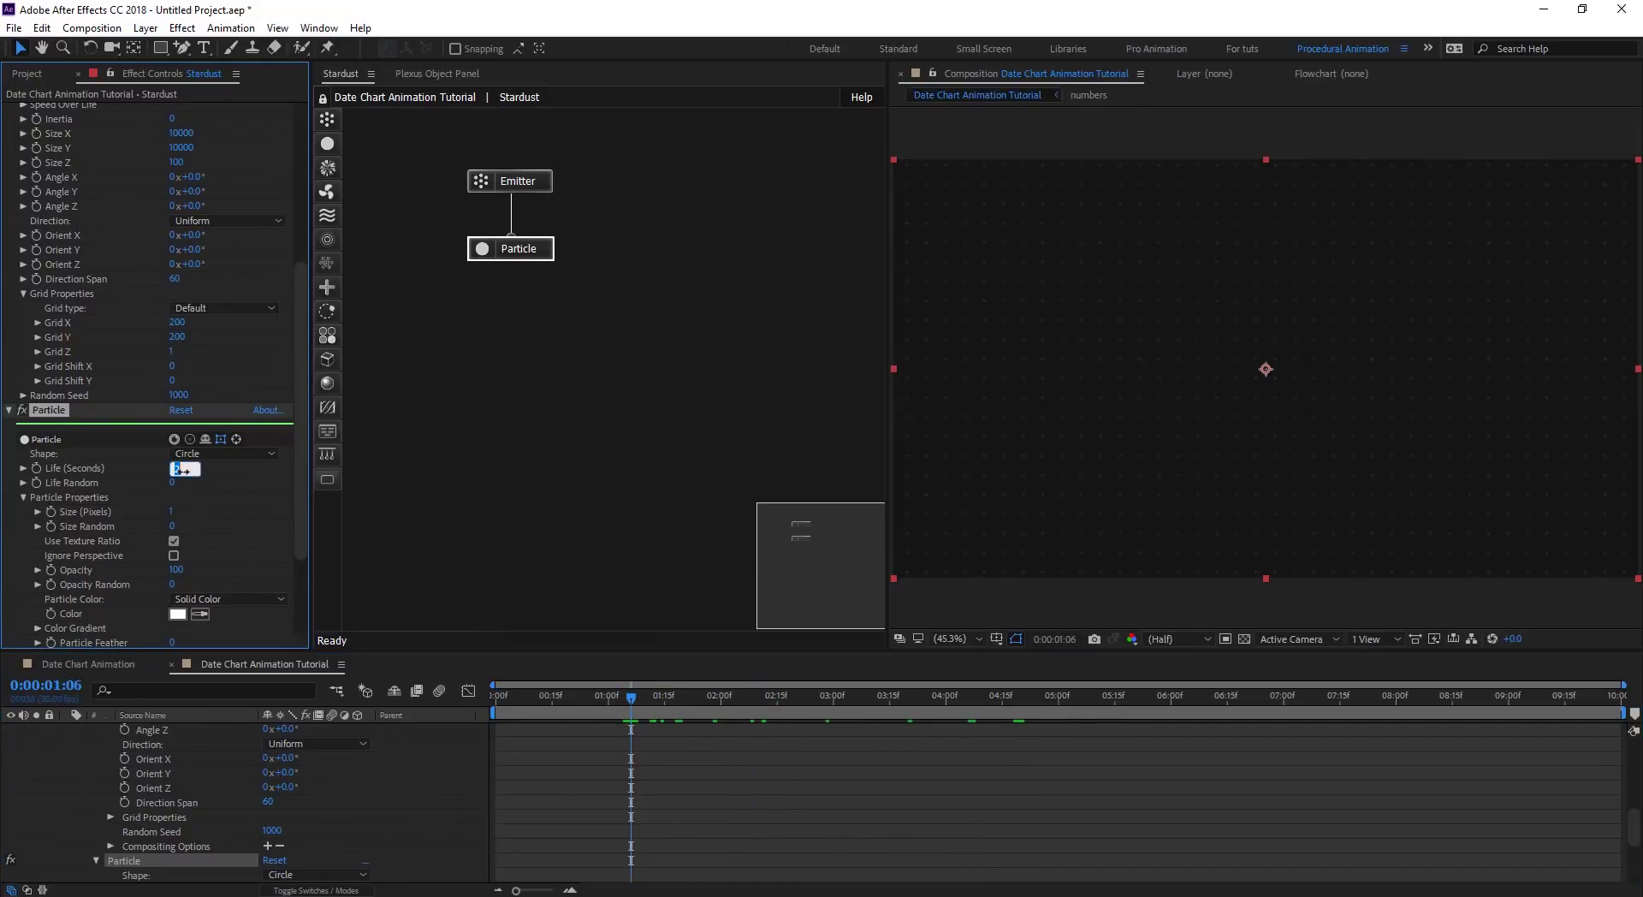
{"action": "type", "text": "20"}
{"action": "key", "text": "Return"}
{"action": "mouse_move", "coordinate": [646, 709]}
{"action": "left_mouse_down"}
{"action": "mouse_move", "coordinate": [1455, 702]}
{"action": "mouse_move", "coordinate": [627, 709]}
{"action": "left_mouse_up"}
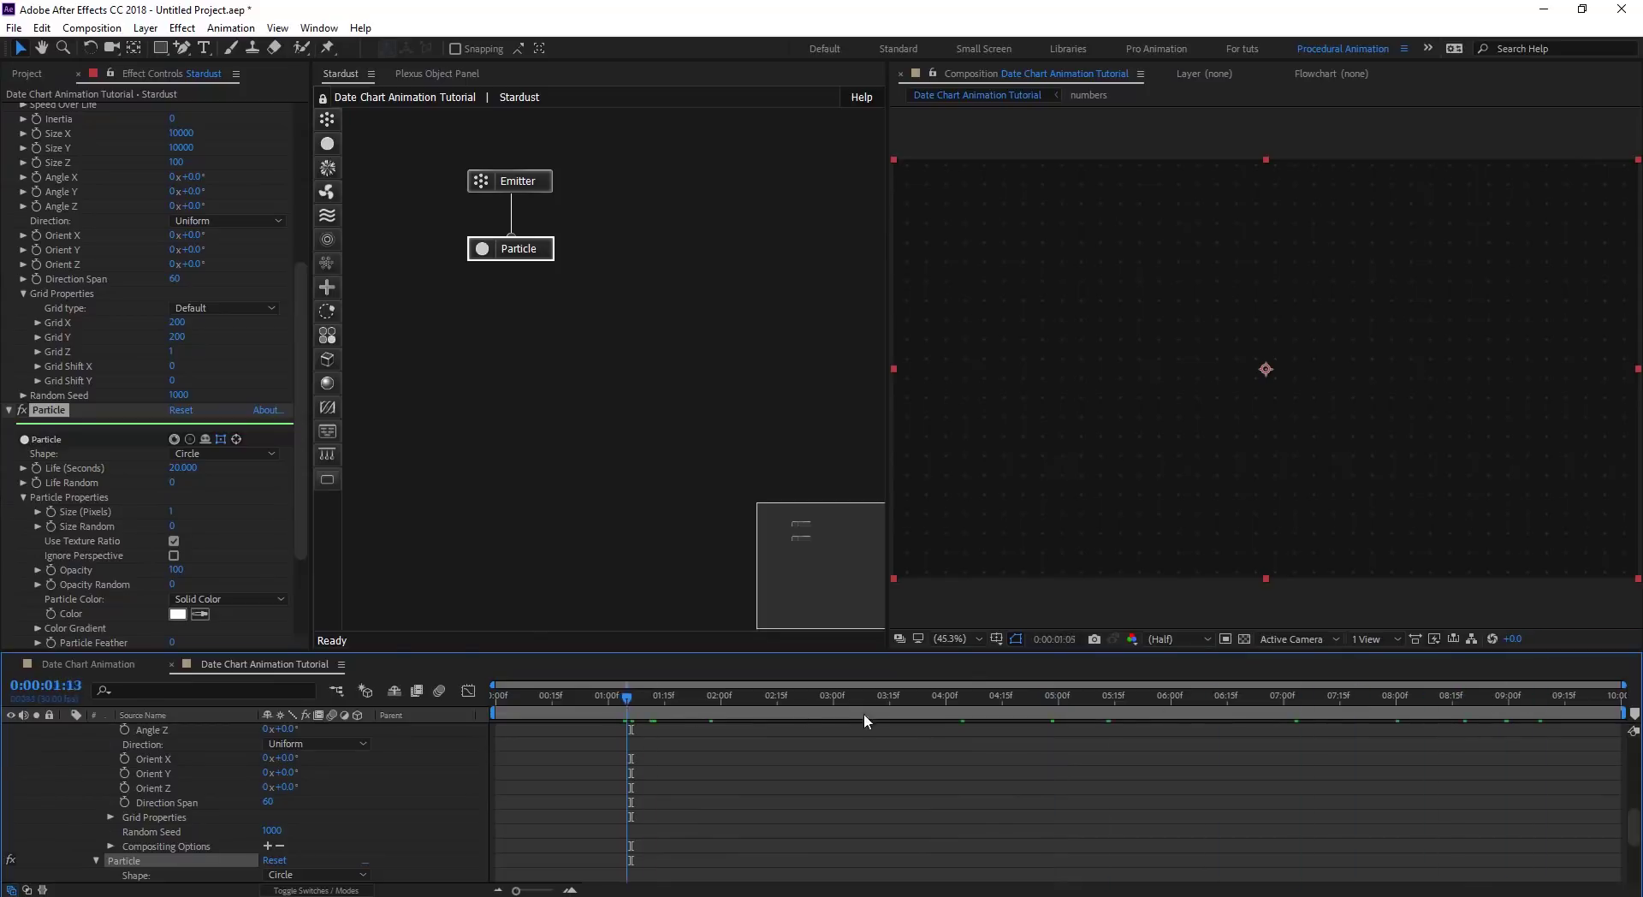
{"action": "left_click", "coordinate": [946, 710]}
Lower the particle's Birth Chance to 57 and deselect the node.
{"action": "left_click_drag", "start_coordinate": [296, 415], "coordinate": [291, 516]}
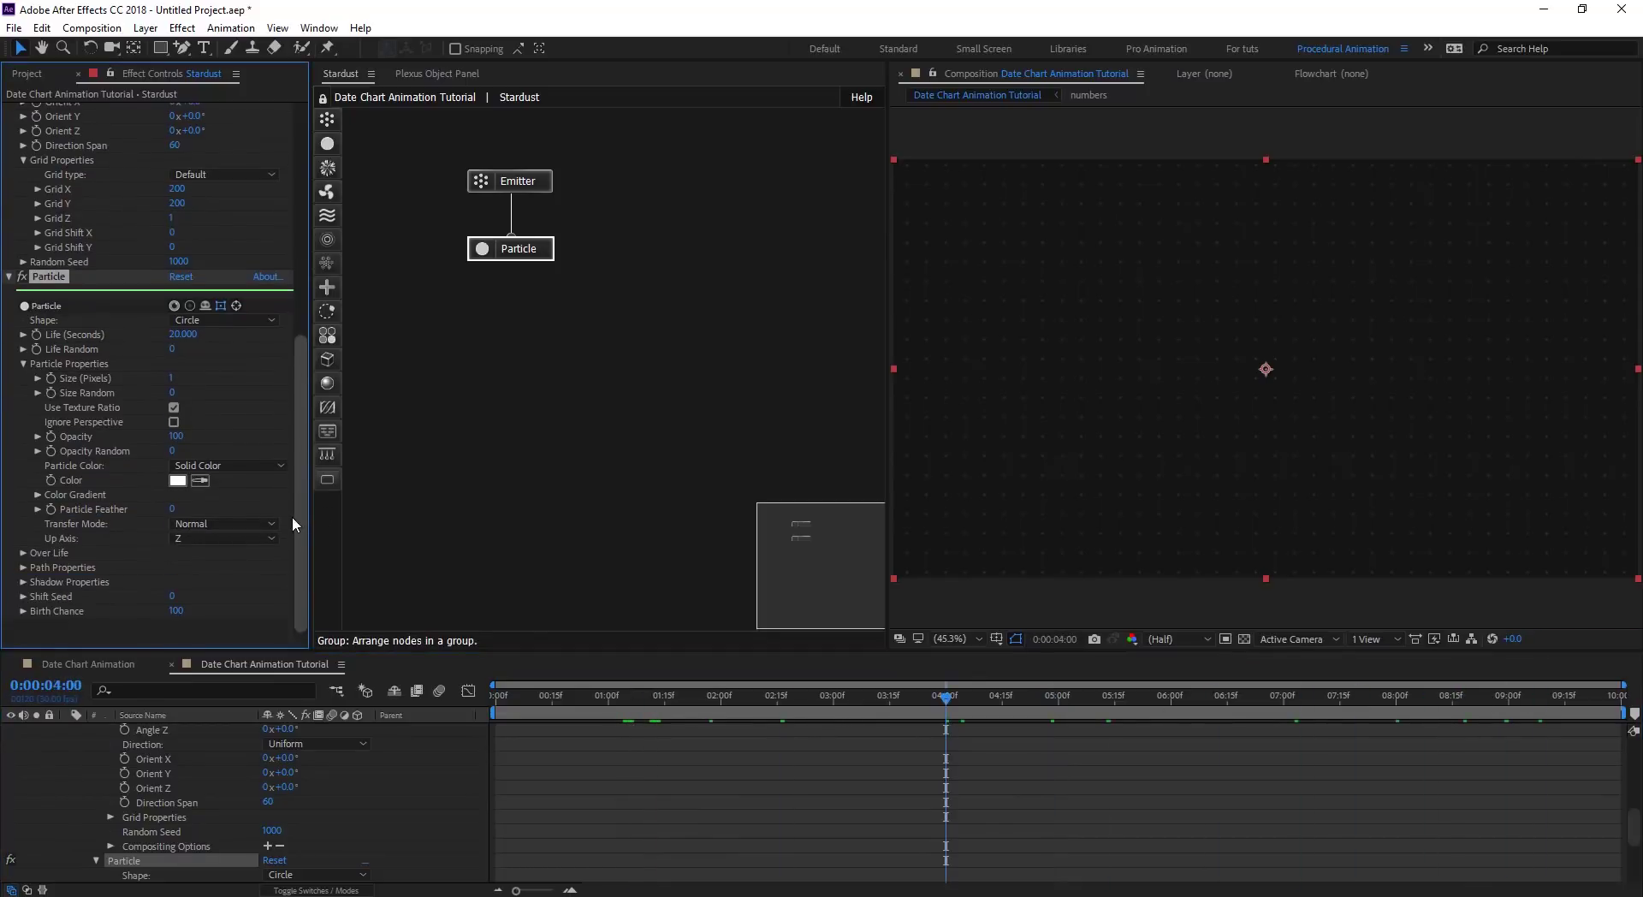
{"action": "left_click_drag", "start_coordinate": [181, 612], "coordinate": [165, 615]}
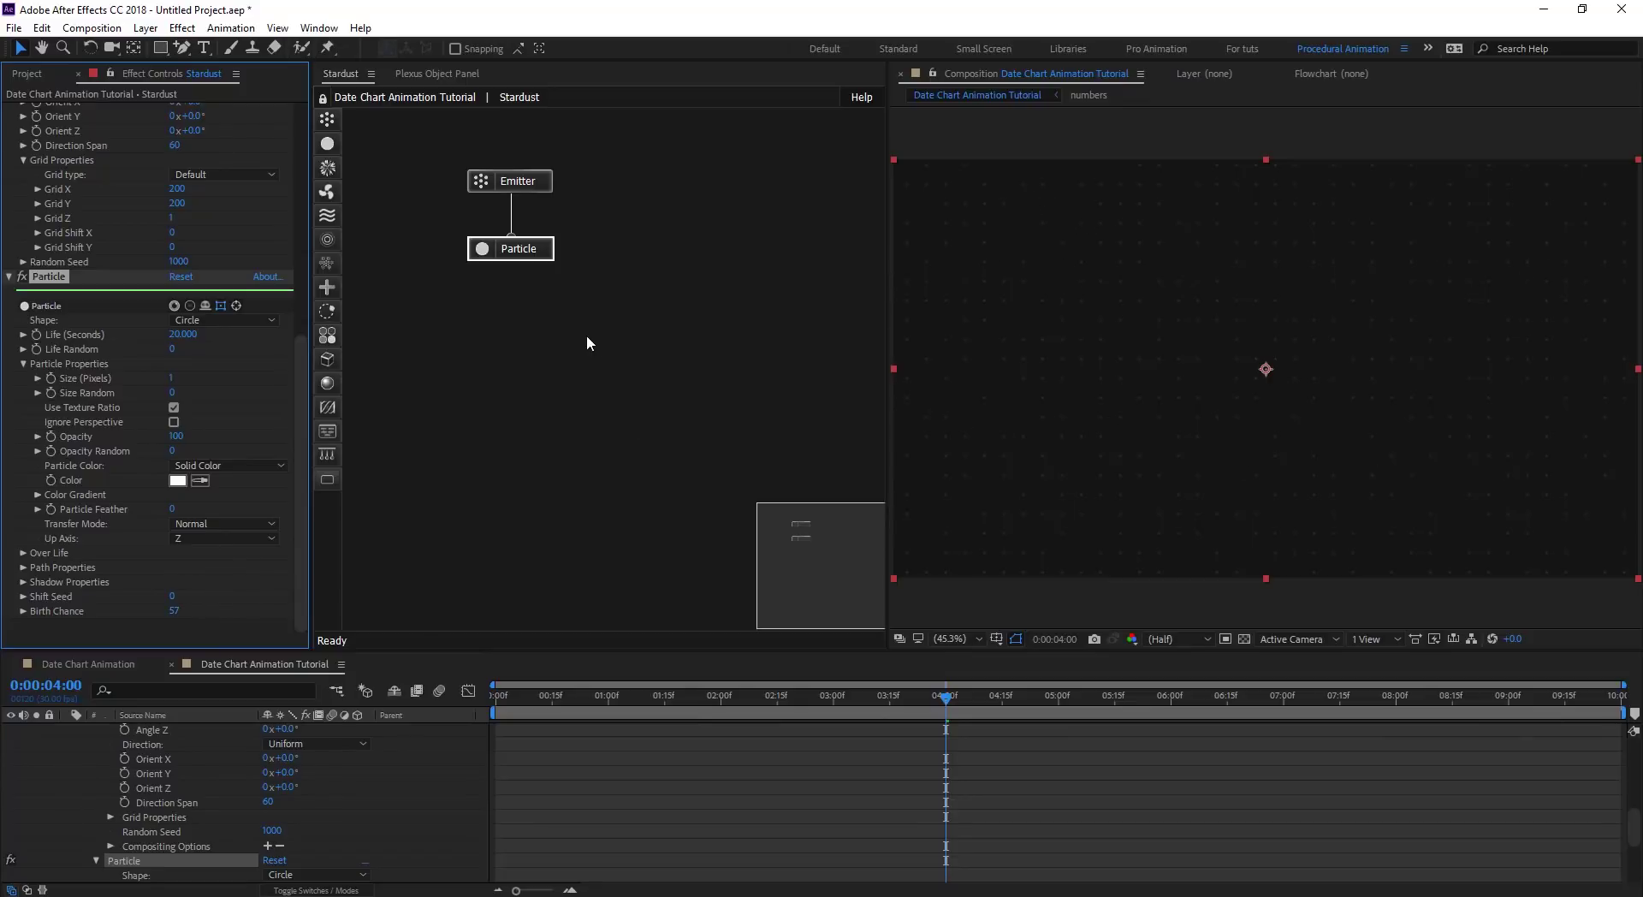
{"action": "left_click", "coordinate": [597, 391]}
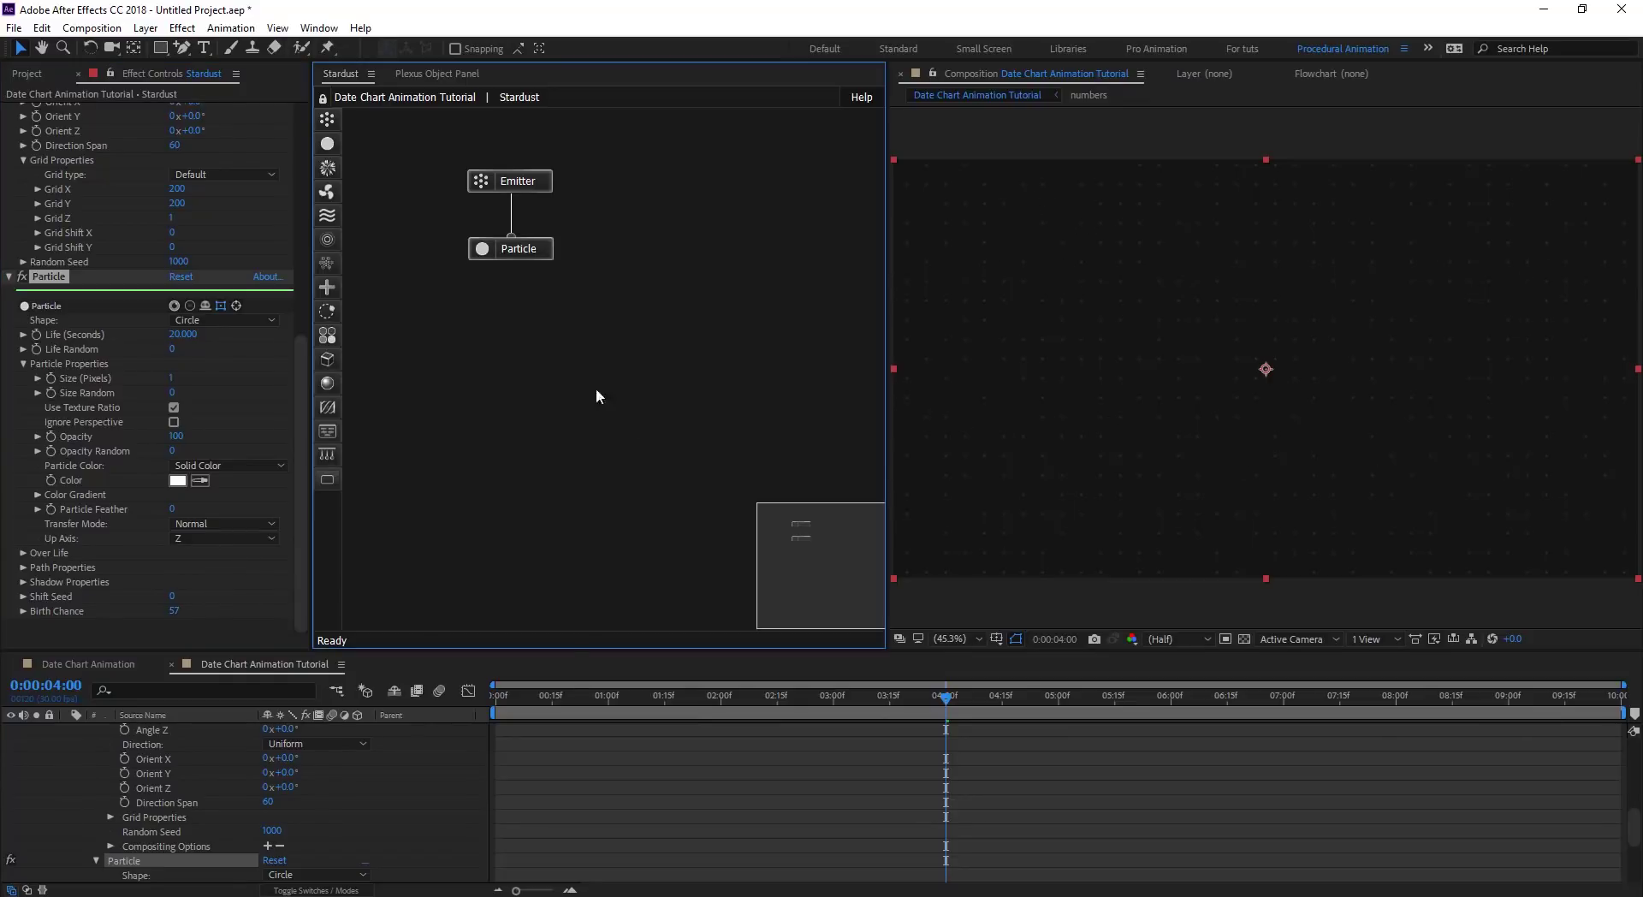
Rename the Emitter effect to "Gird".
{"action": "left_click", "coordinate": [530, 184]}
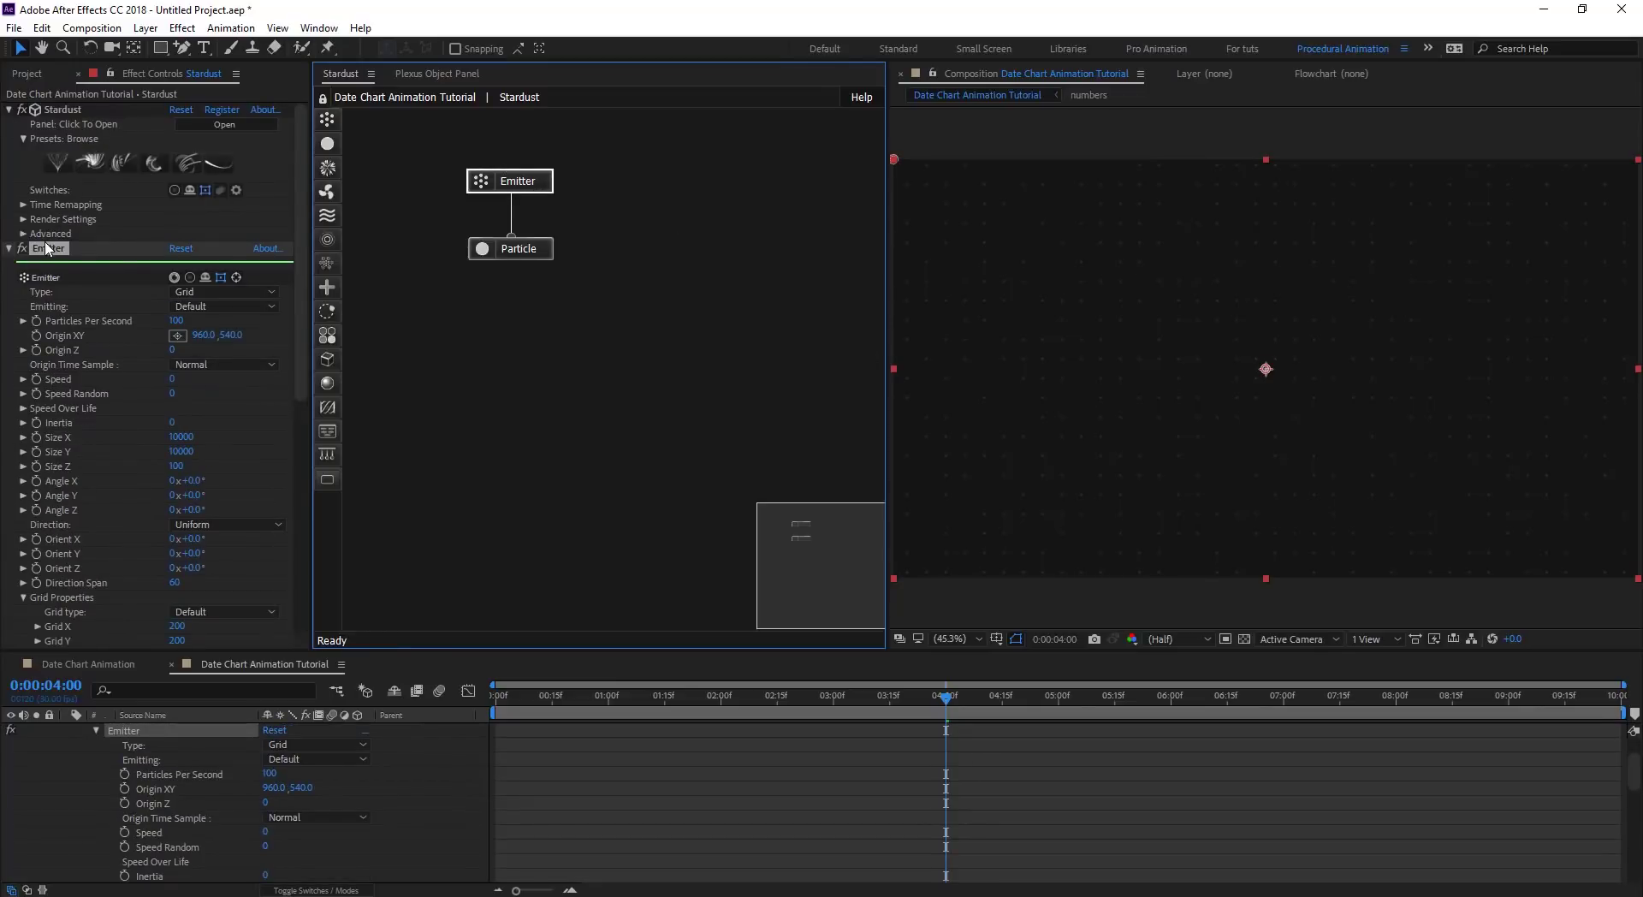
{"action": "left_click", "coordinate": [49, 249]}
{"action": "key", "text": "Return"}
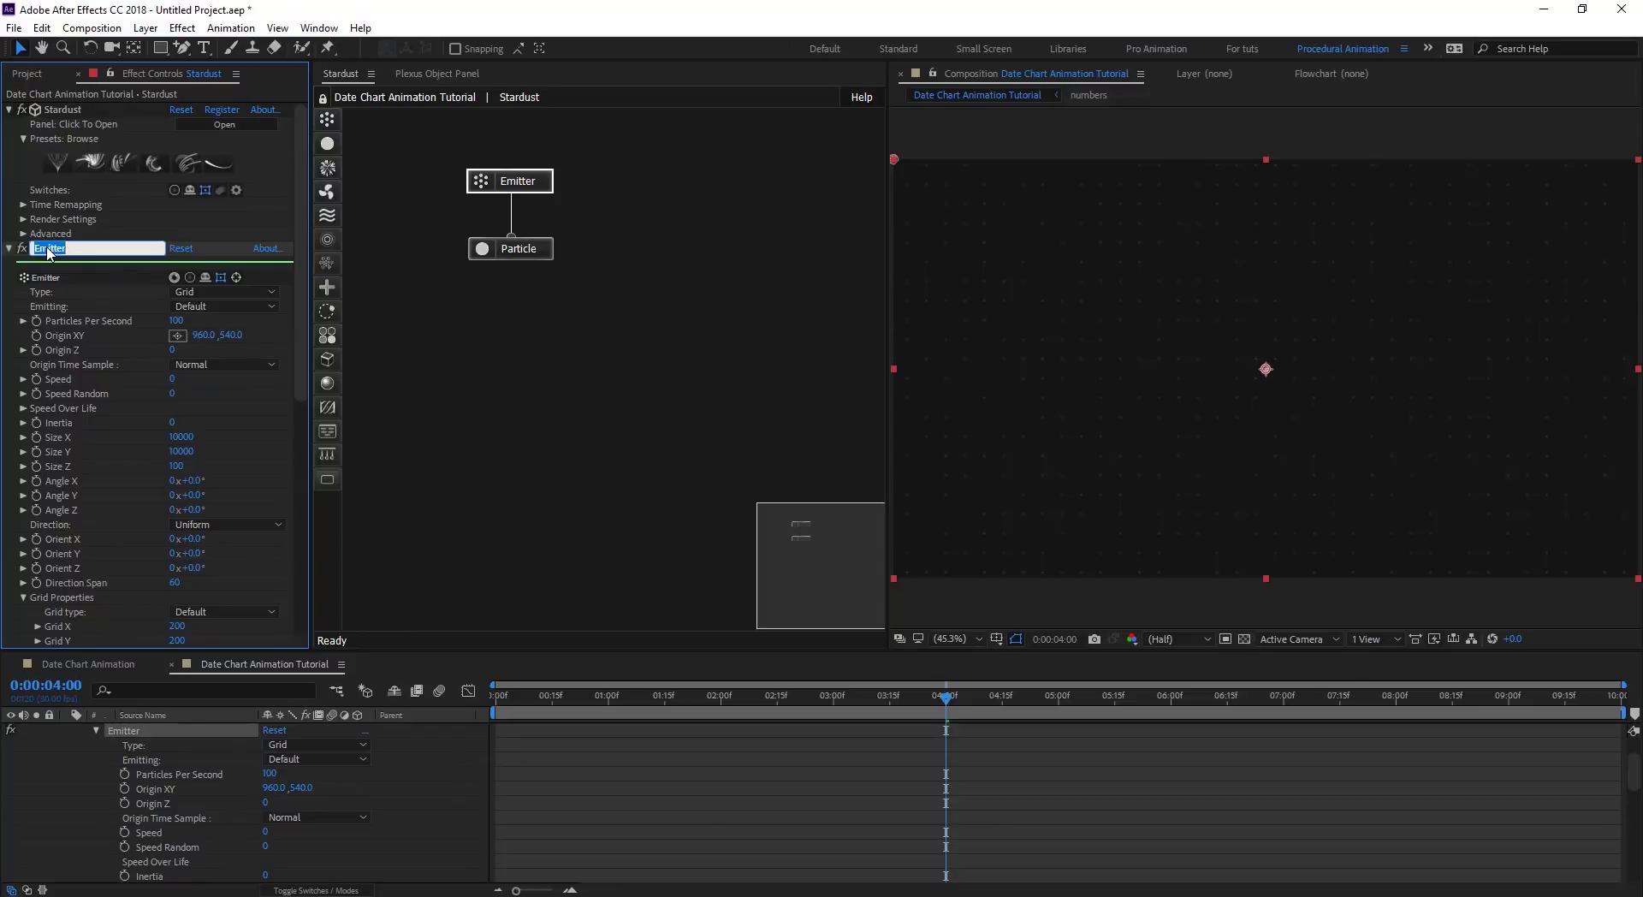
{"action": "type", "text": "Gird"}
{"action": "key", "text": "Return"}
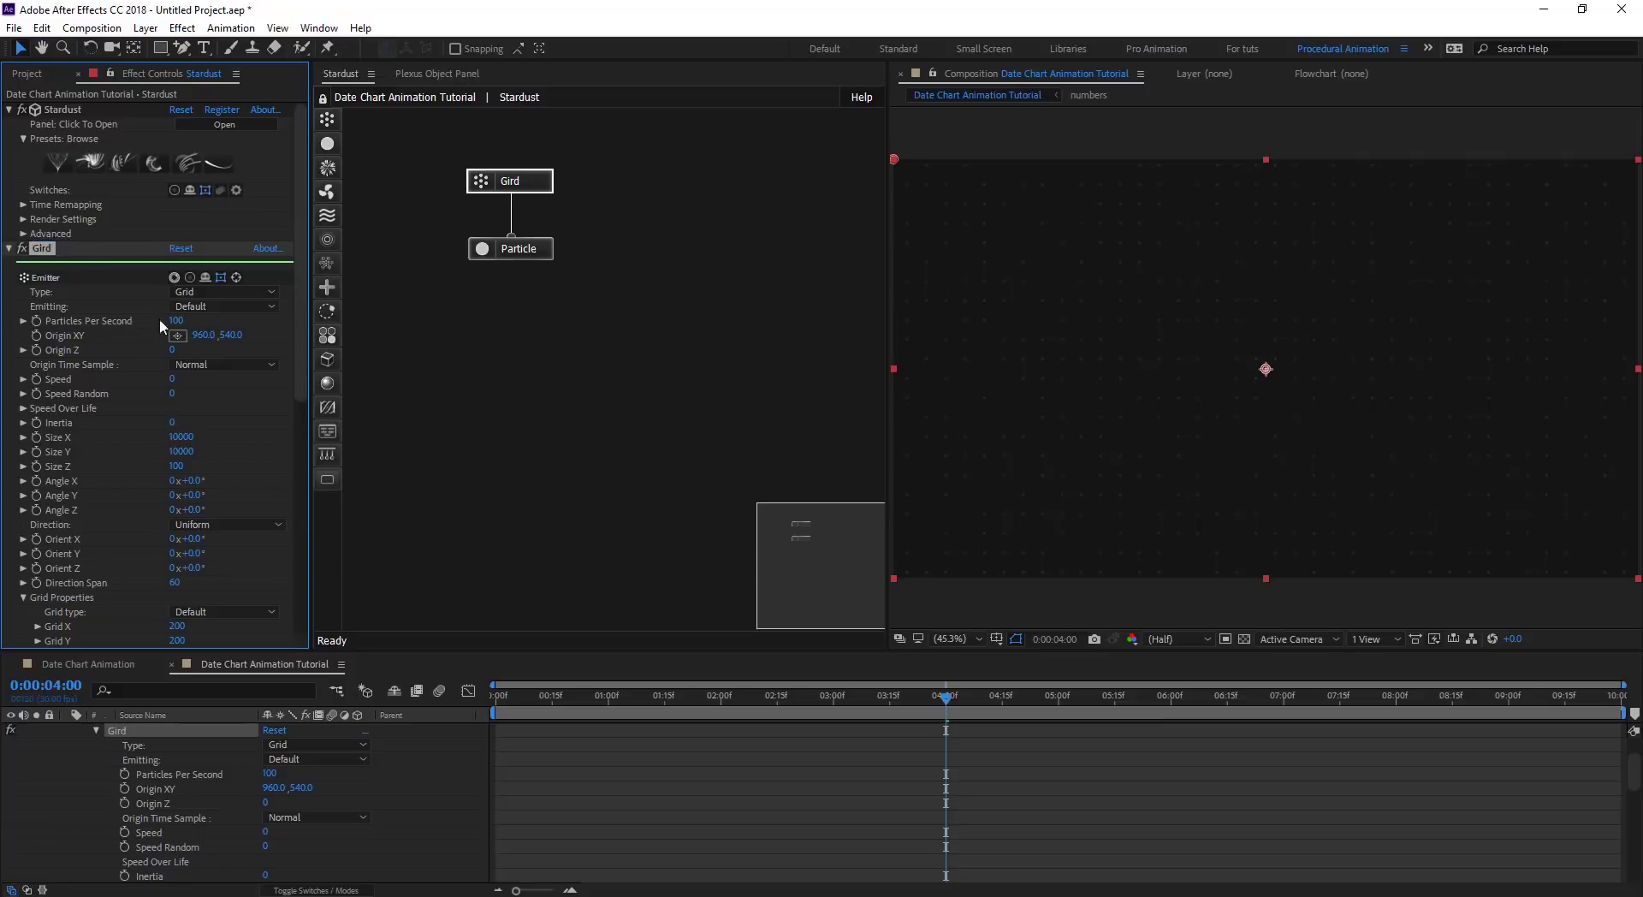
Rename the Particle effect to "Dots".
{"action": "left_click", "coordinate": [479, 248]}
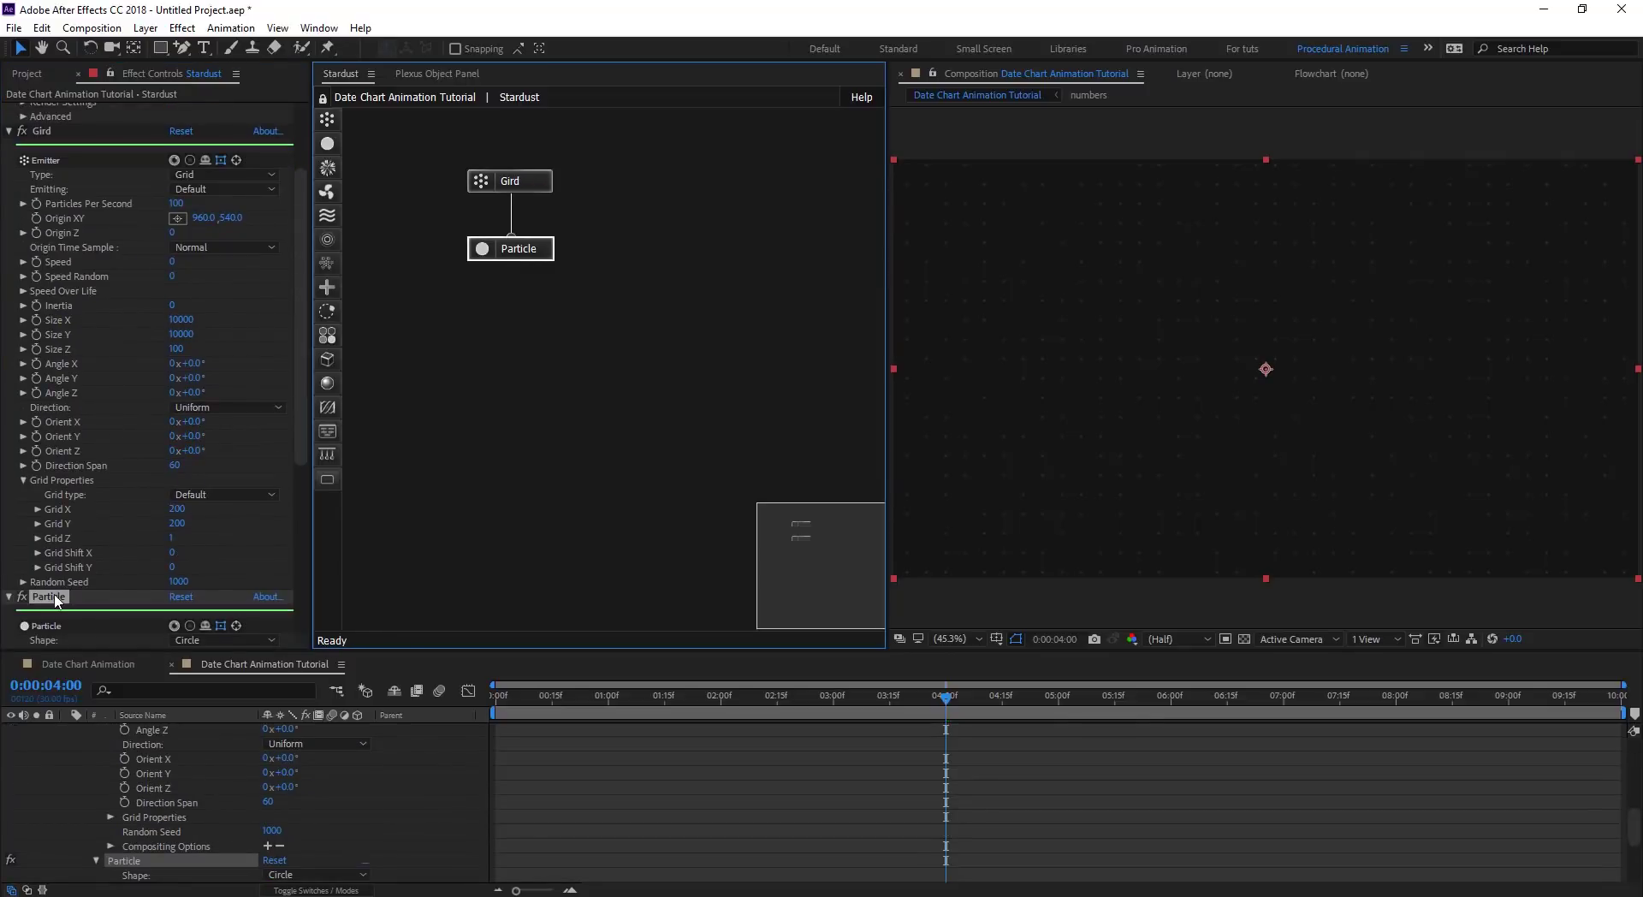
{"action": "scroll", "coordinate": [58, 601], "scroll_direction": "down", "scroll_amount": 1}
{"action": "key", "text": "Return"}
{"action": "type", "text": "Dots"}
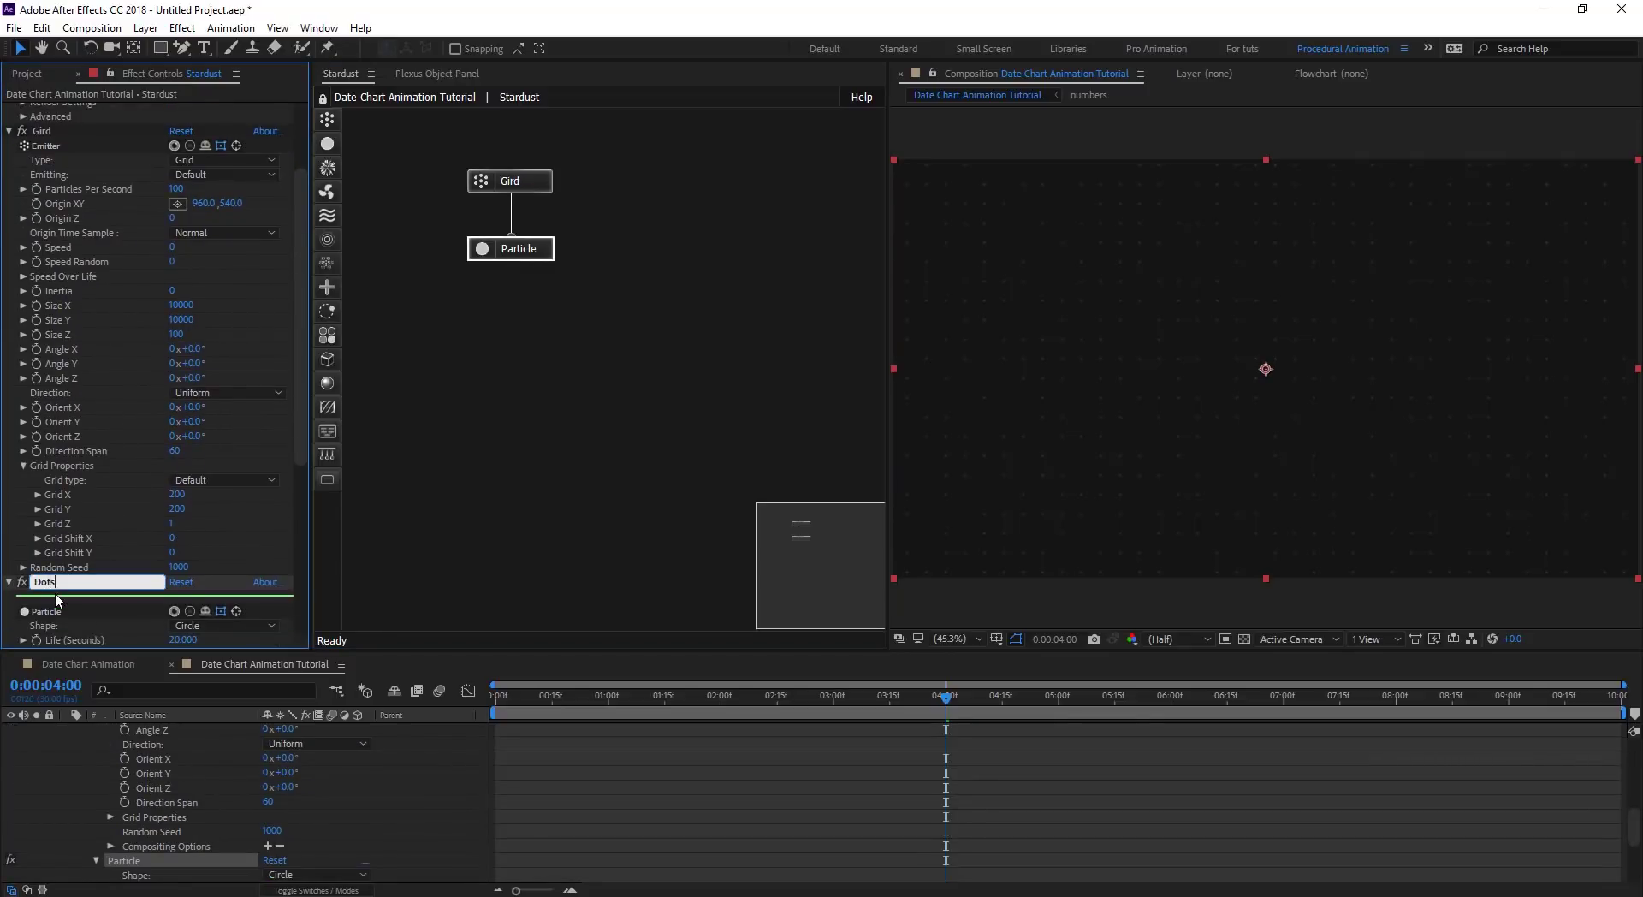
{"action": "key", "text": "Return"}
Duplicate the Dots particle node beside the original, connect the copy to the Gird emitter and centre the emitter above both.
{"action": "left_click", "coordinate": [537, 253]}
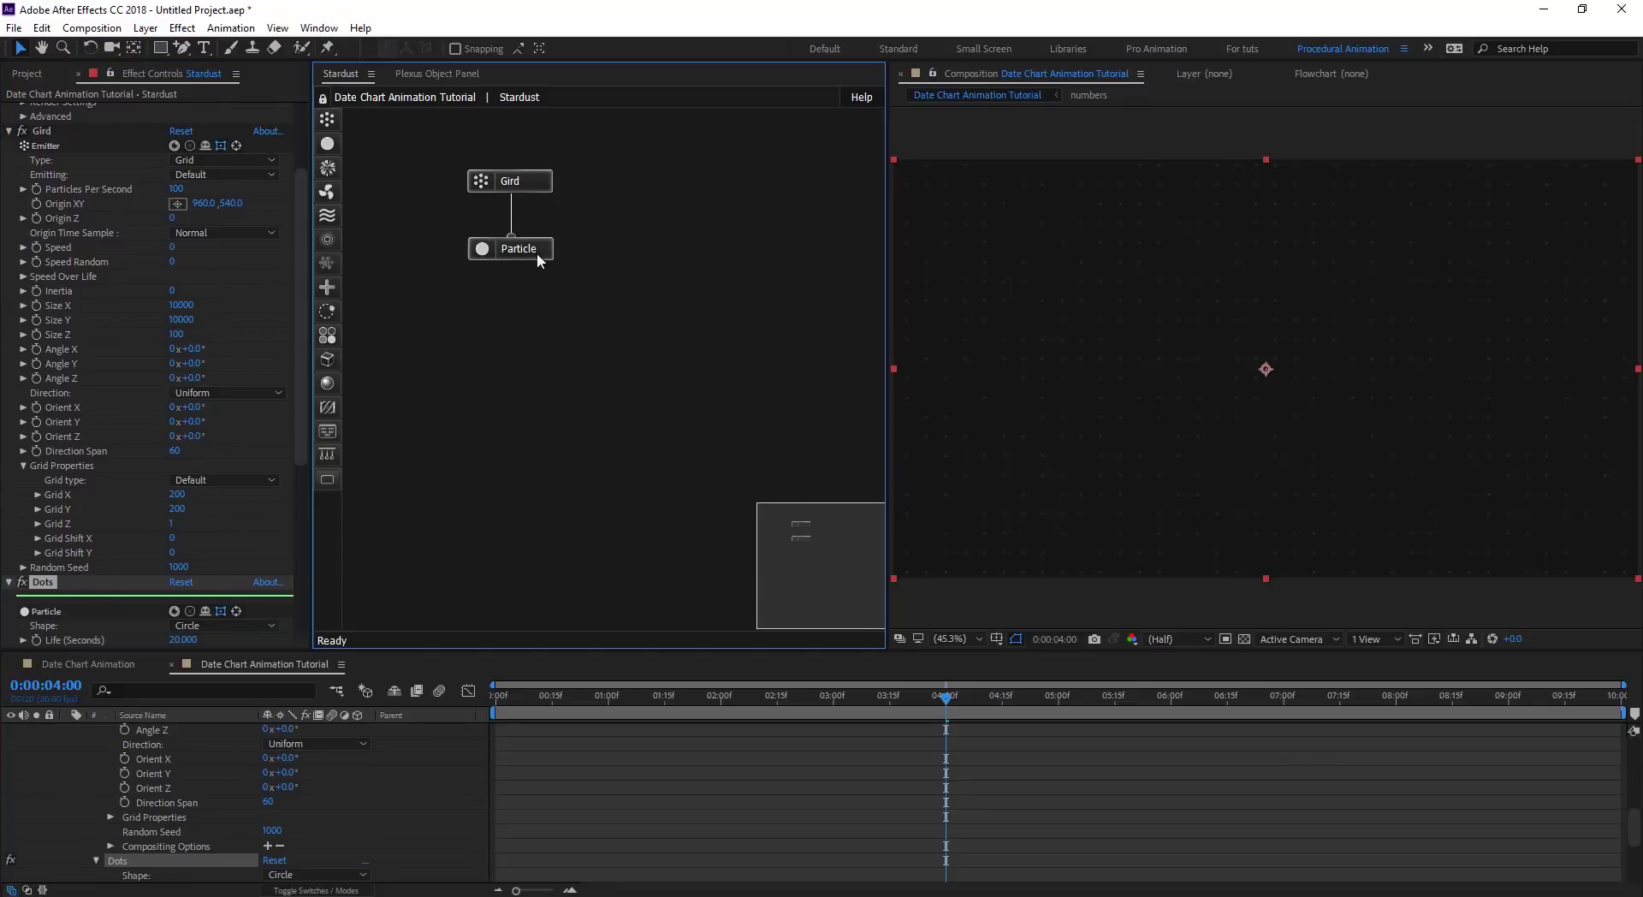
{"action": "left_click", "coordinate": [539, 249]}
{"action": "key", "text": "ctrl+d"}
{"action": "left_click_drag", "start_coordinate": [572, 267], "coordinate": [647, 257]}
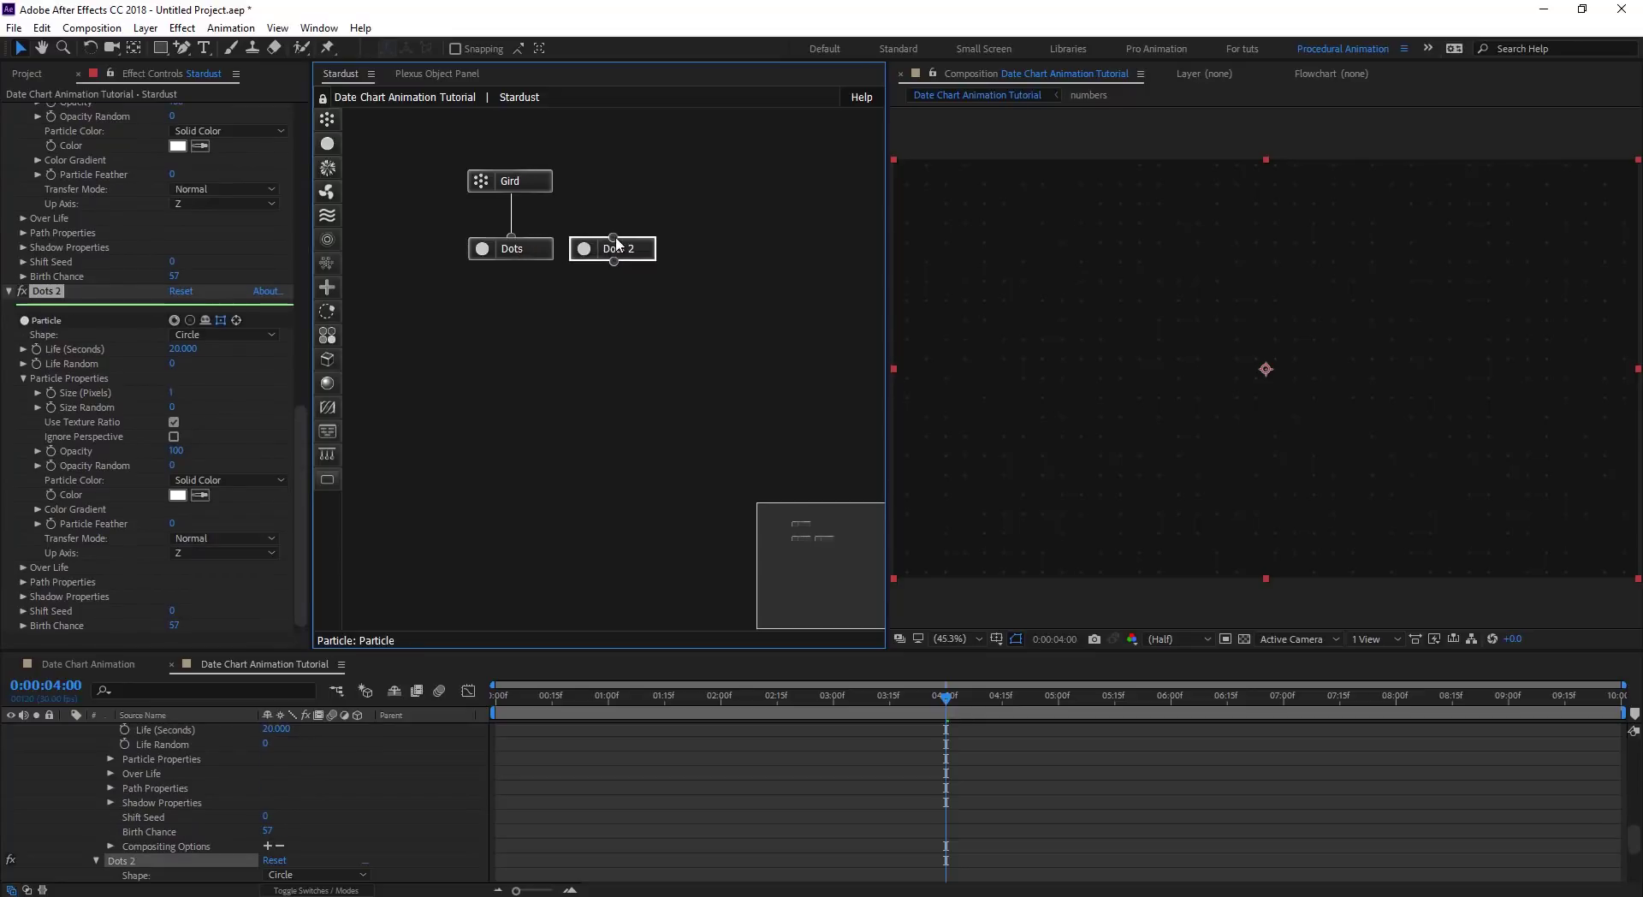
{"action": "left_click_drag", "start_coordinate": [529, 180], "coordinate": [582, 190]}
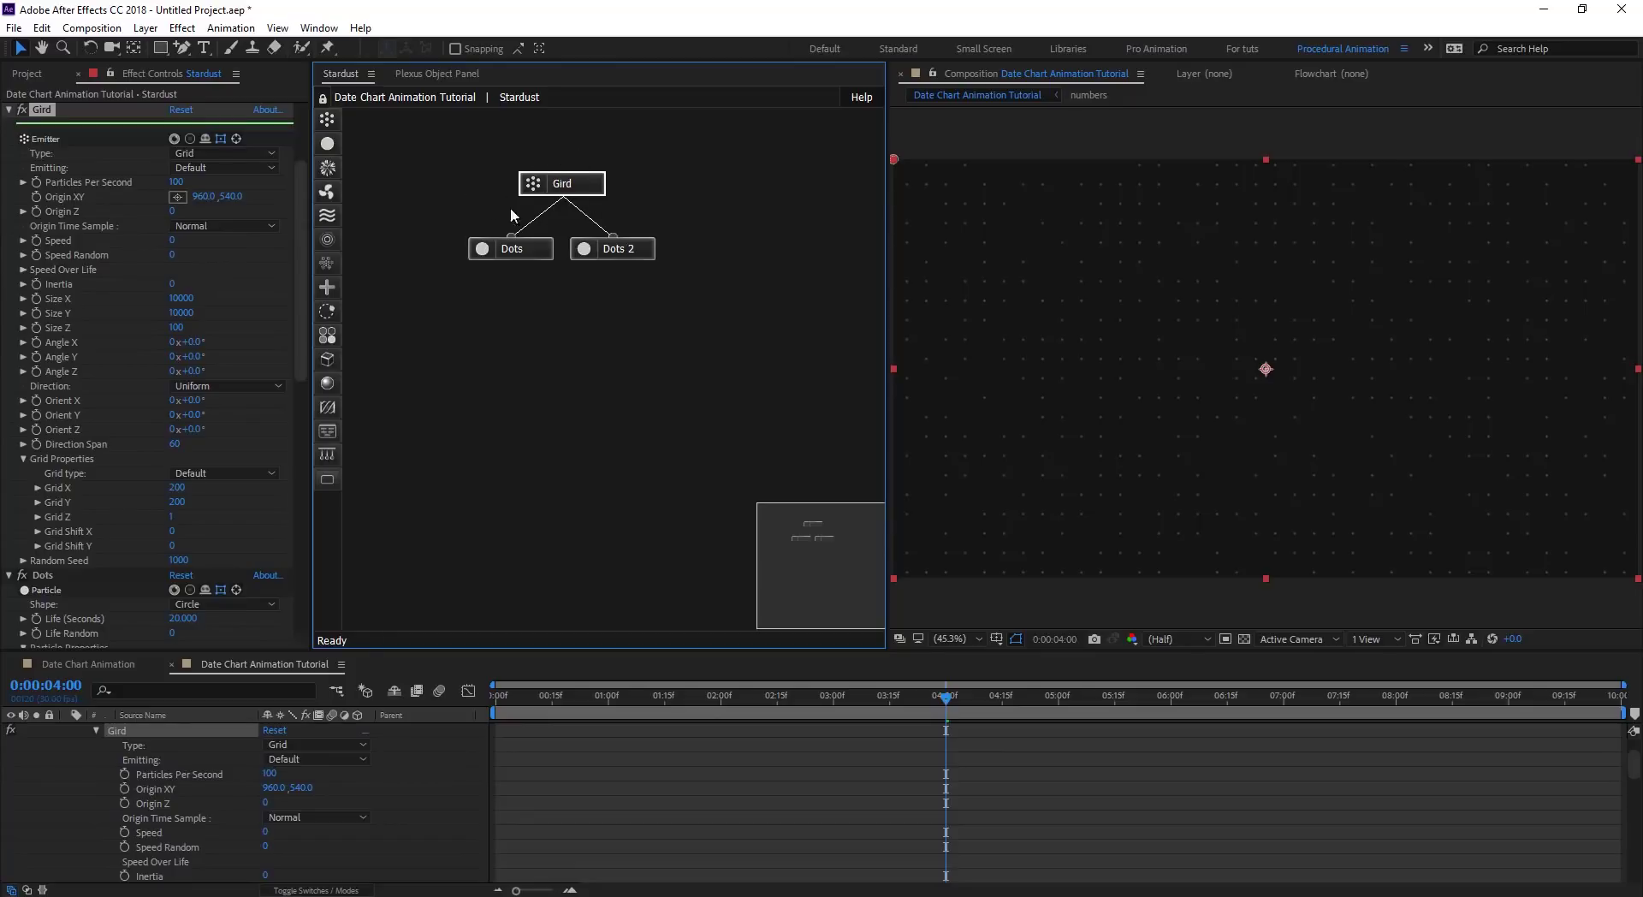
Rename the duplicated Dots 2 particle effect to "Rectangle".
{"action": "left_click", "coordinate": [647, 249]}
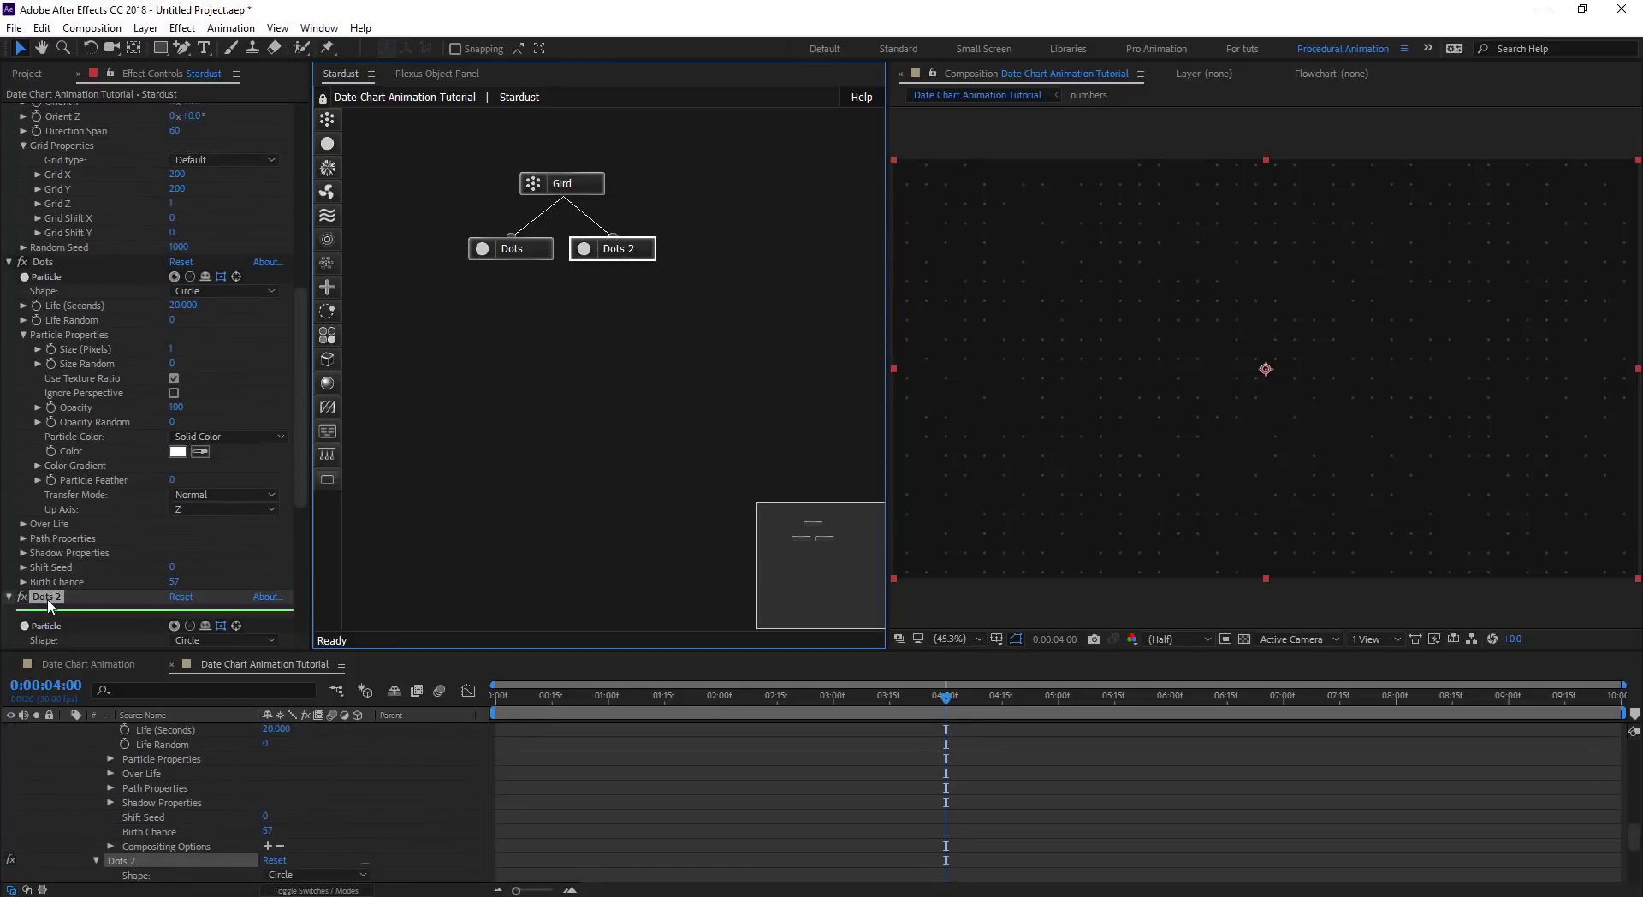
{"action": "scroll", "coordinate": [47, 601], "scroll_direction": "down", "scroll_amount": 1}
{"action": "key", "text": "Return"}
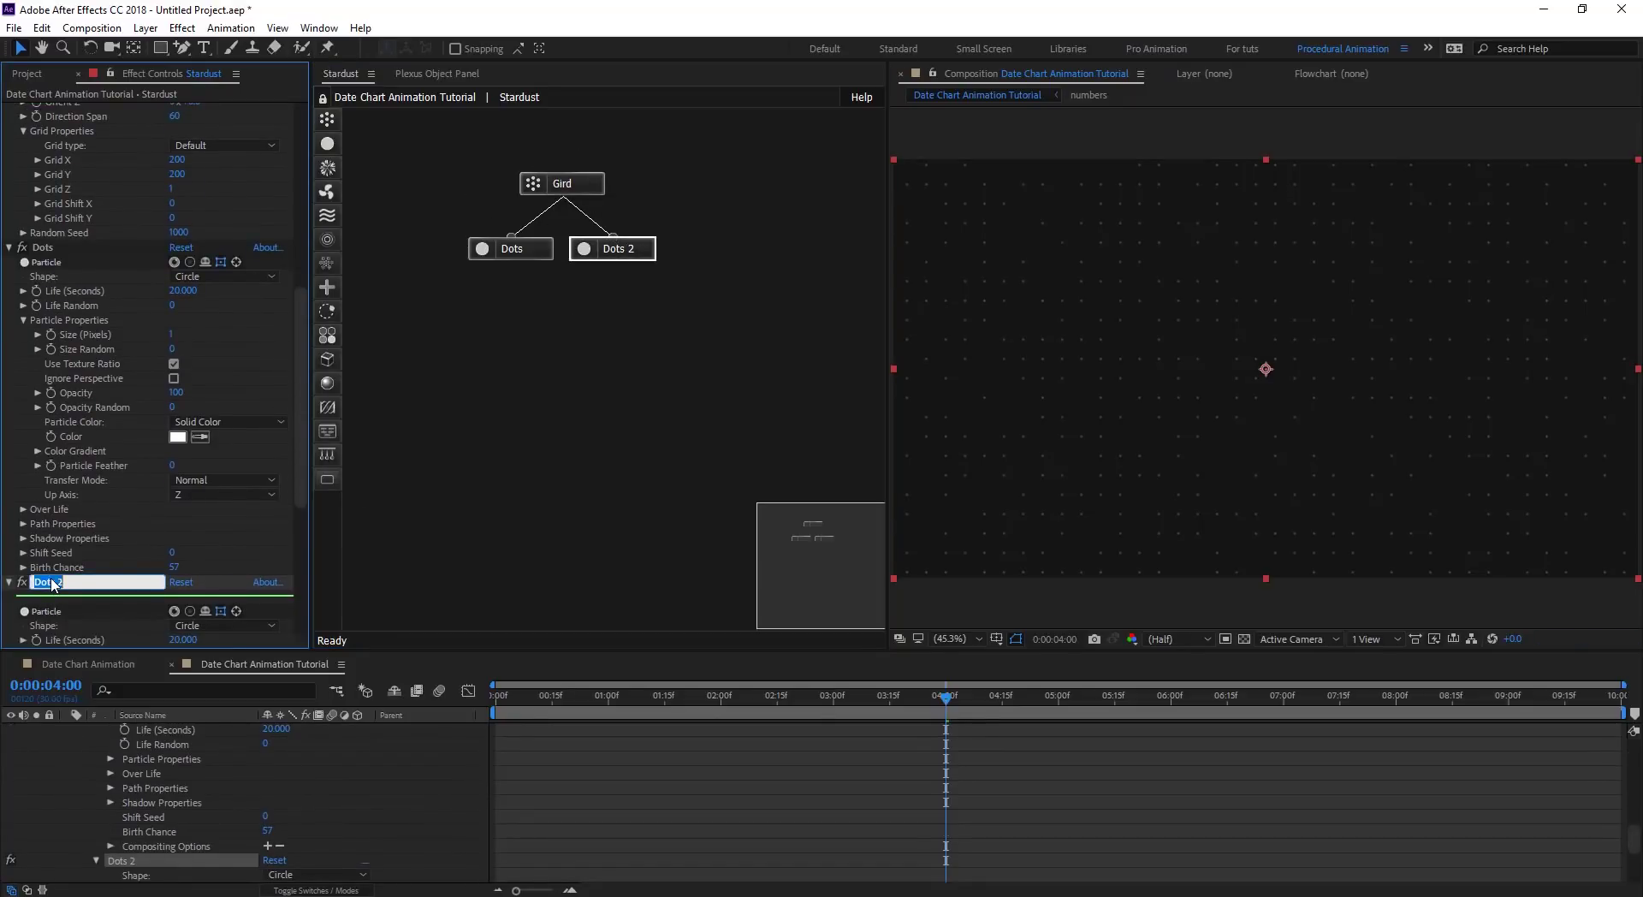
{"action": "type", "text": "Rectangle"}
{"action": "key", "text": "Return"}
Change the shape of the duplicated particle from Circle to Rectangle.
{"action": "scroll", "coordinate": [83, 488], "scroll_direction": "down", "scroll_amount": 3}
{"action": "scroll", "coordinate": [83, 486], "scroll_direction": "down", "scroll_amount": 2}
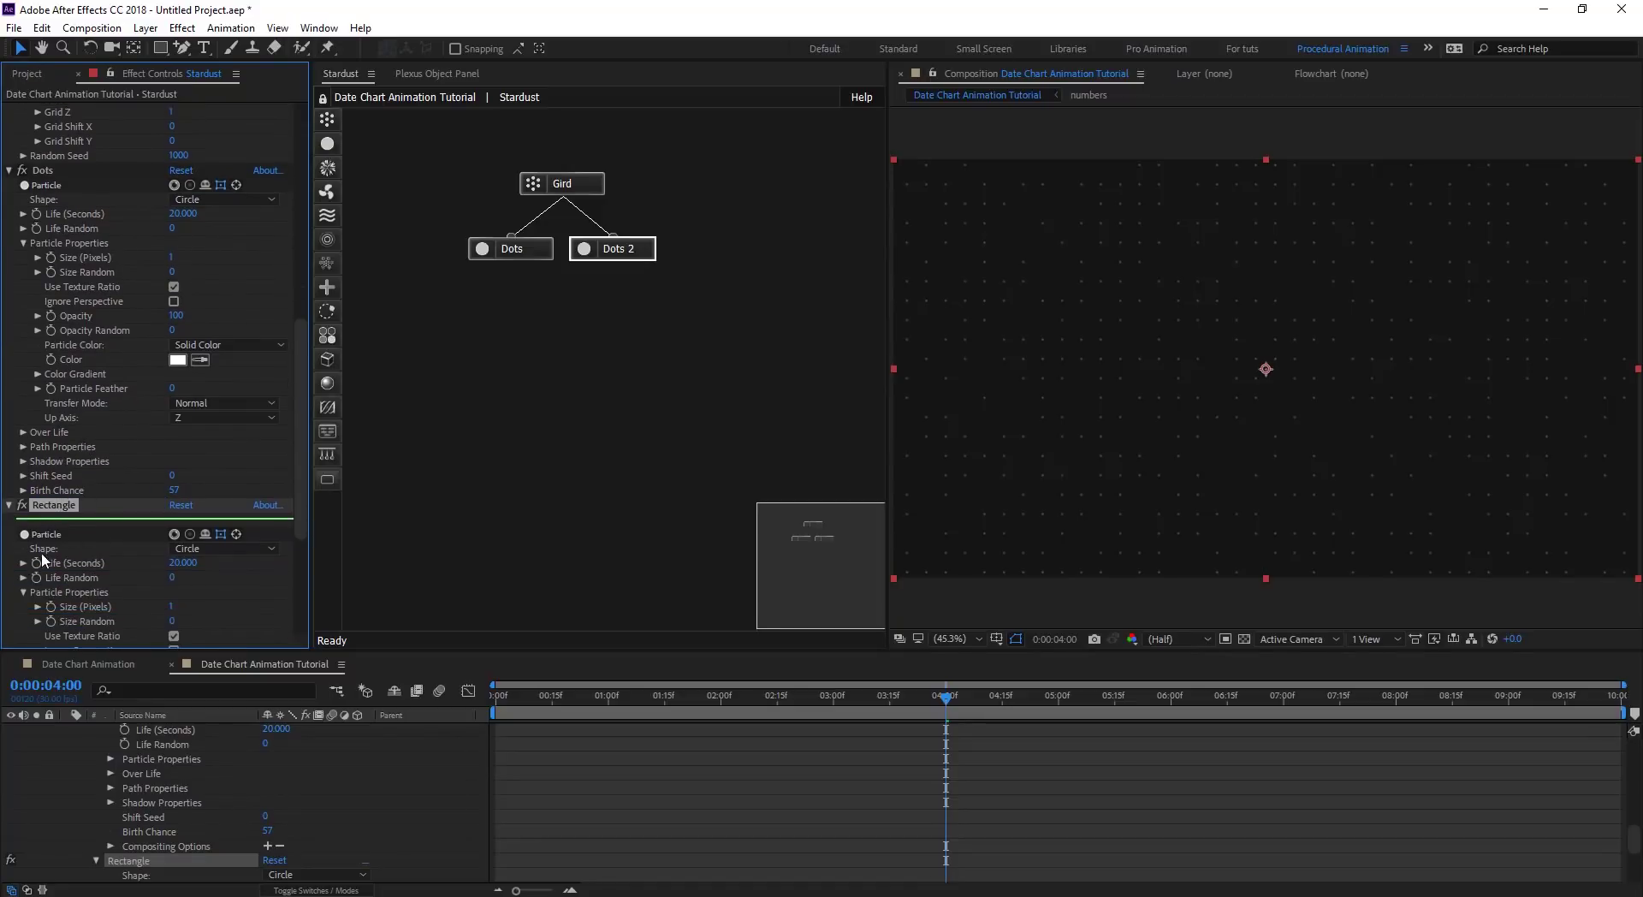
{"action": "left_click", "coordinate": [224, 549]}
{"action": "left_click", "coordinate": [224, 685]}
Set the Rectangle particle's Size (Pixels) to 60.
{"action": "scroll", "coordinate": [284, 445], "scroll_direction": "down", "scroll_amount": 5}
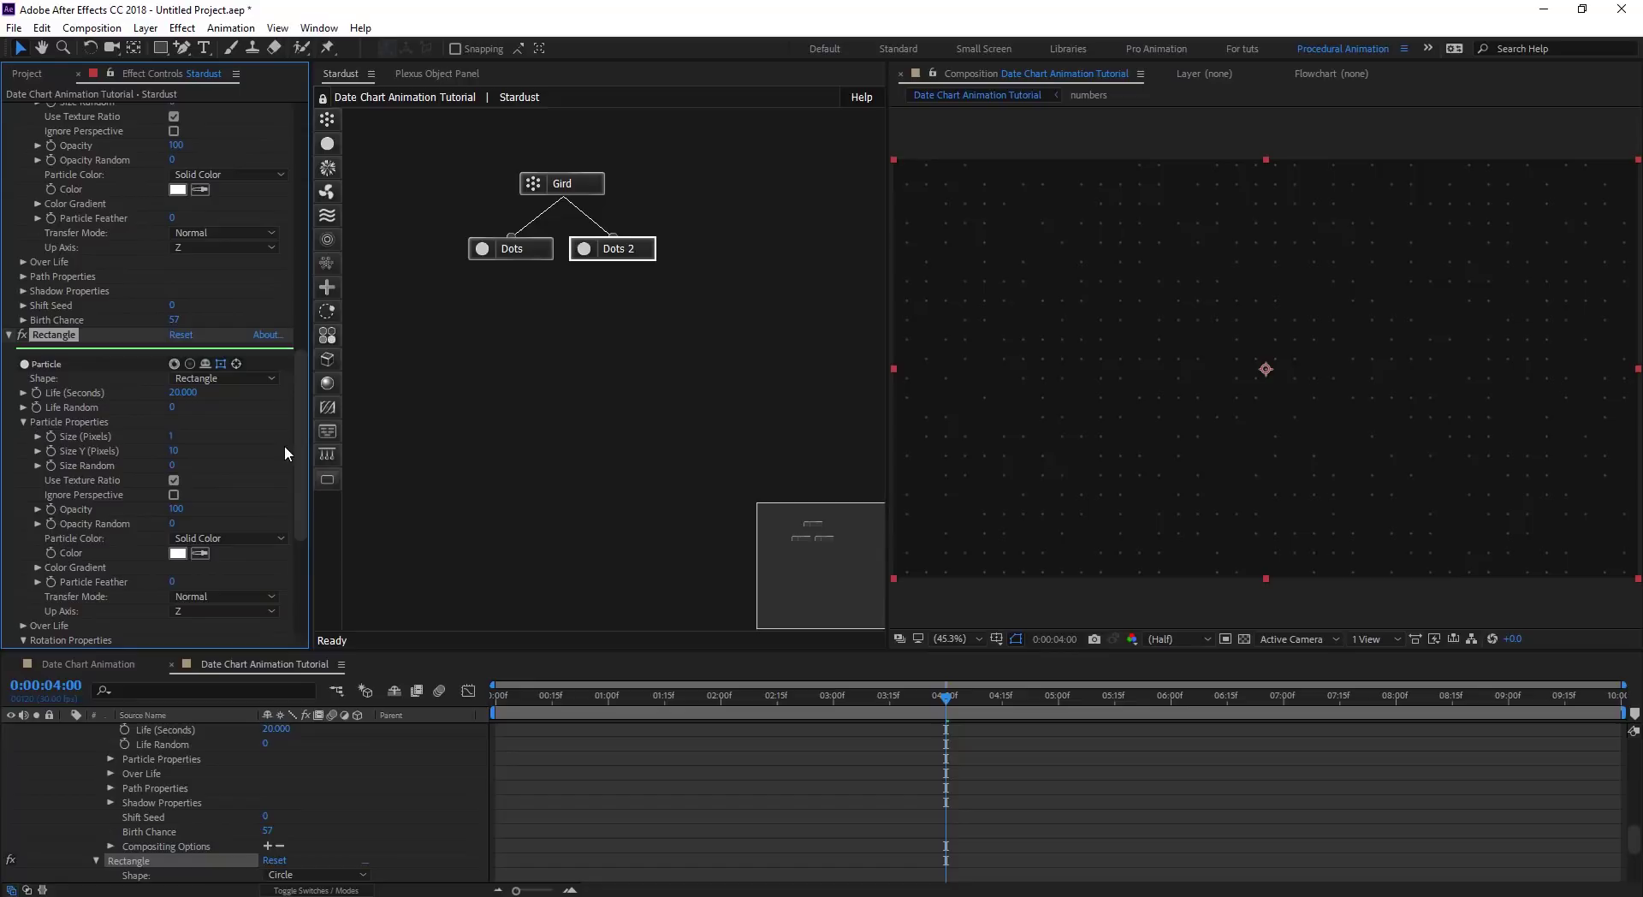
{"action": "left_click_drag", "start_coordinate": [297, 442], "coordinate": [298, 456]}
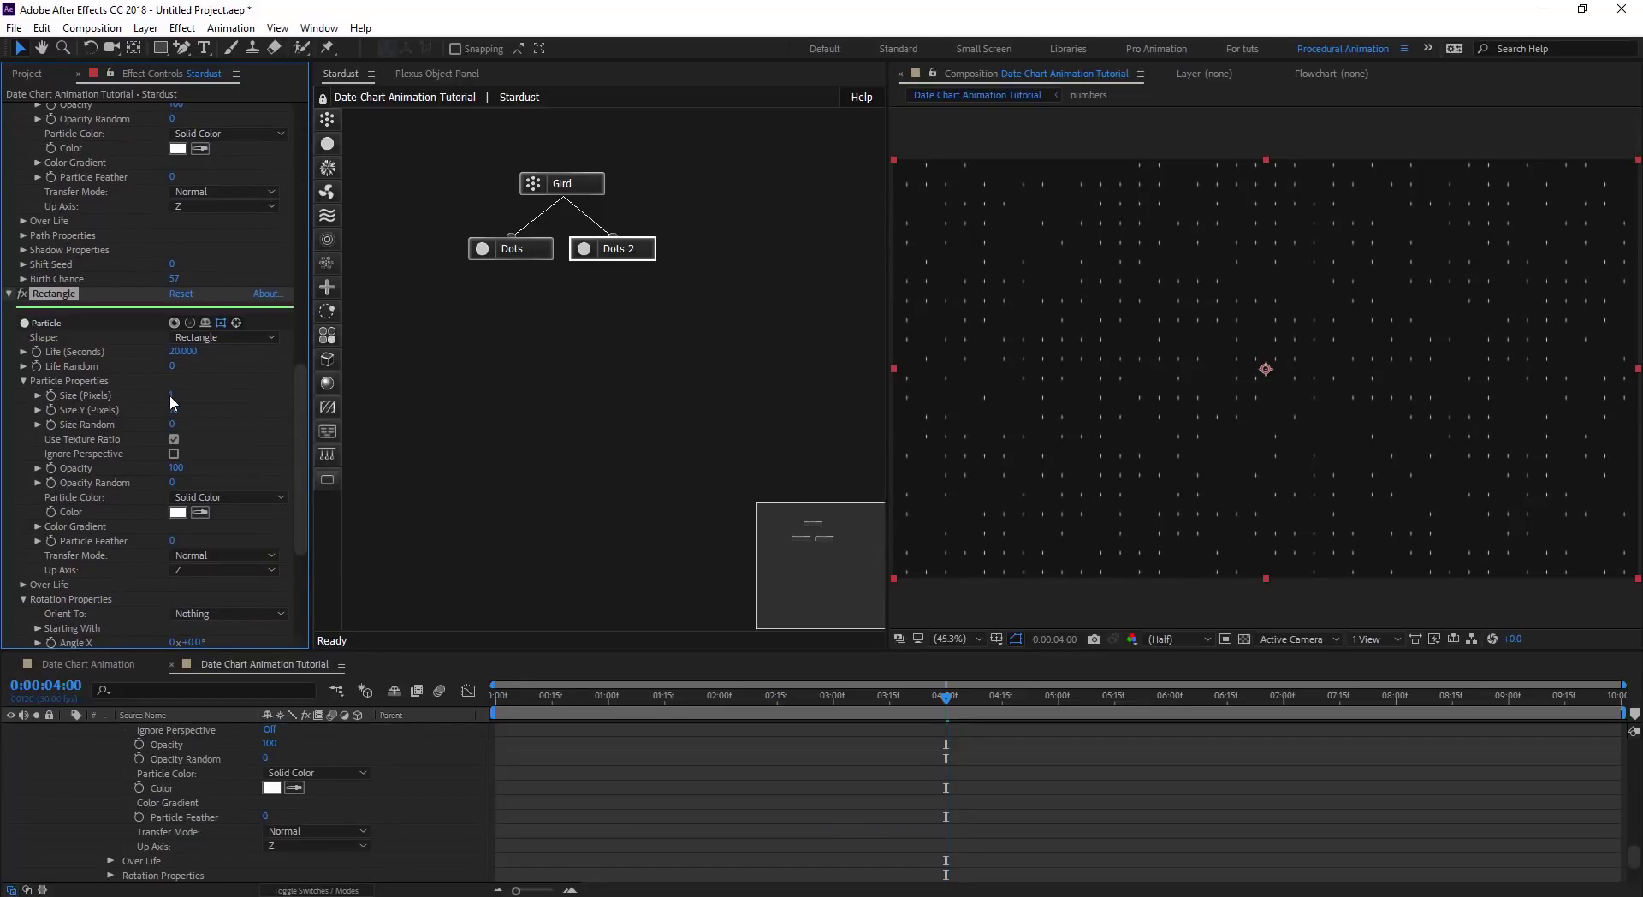
{"action": "left_click_drag", "start_coordinate": [171, 395], "coordinate": [193, 395]}
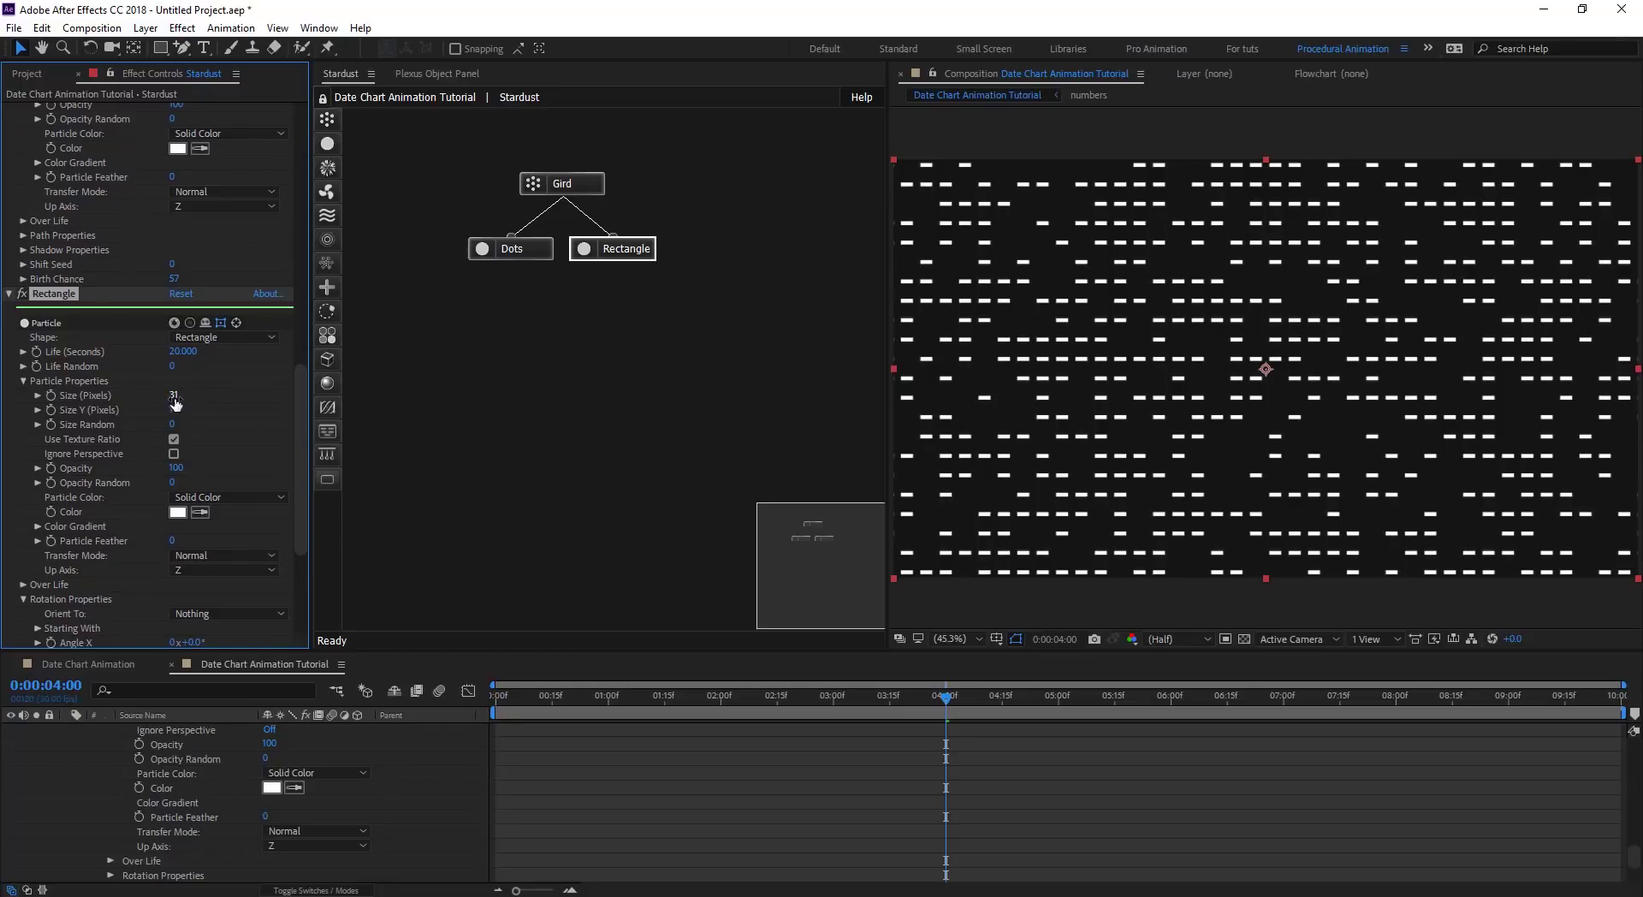
{"action": "left_click", "coordinate": [175, 396]}
{"action": "type", "text": "60"}
{"action": "key", "text": "Return"}
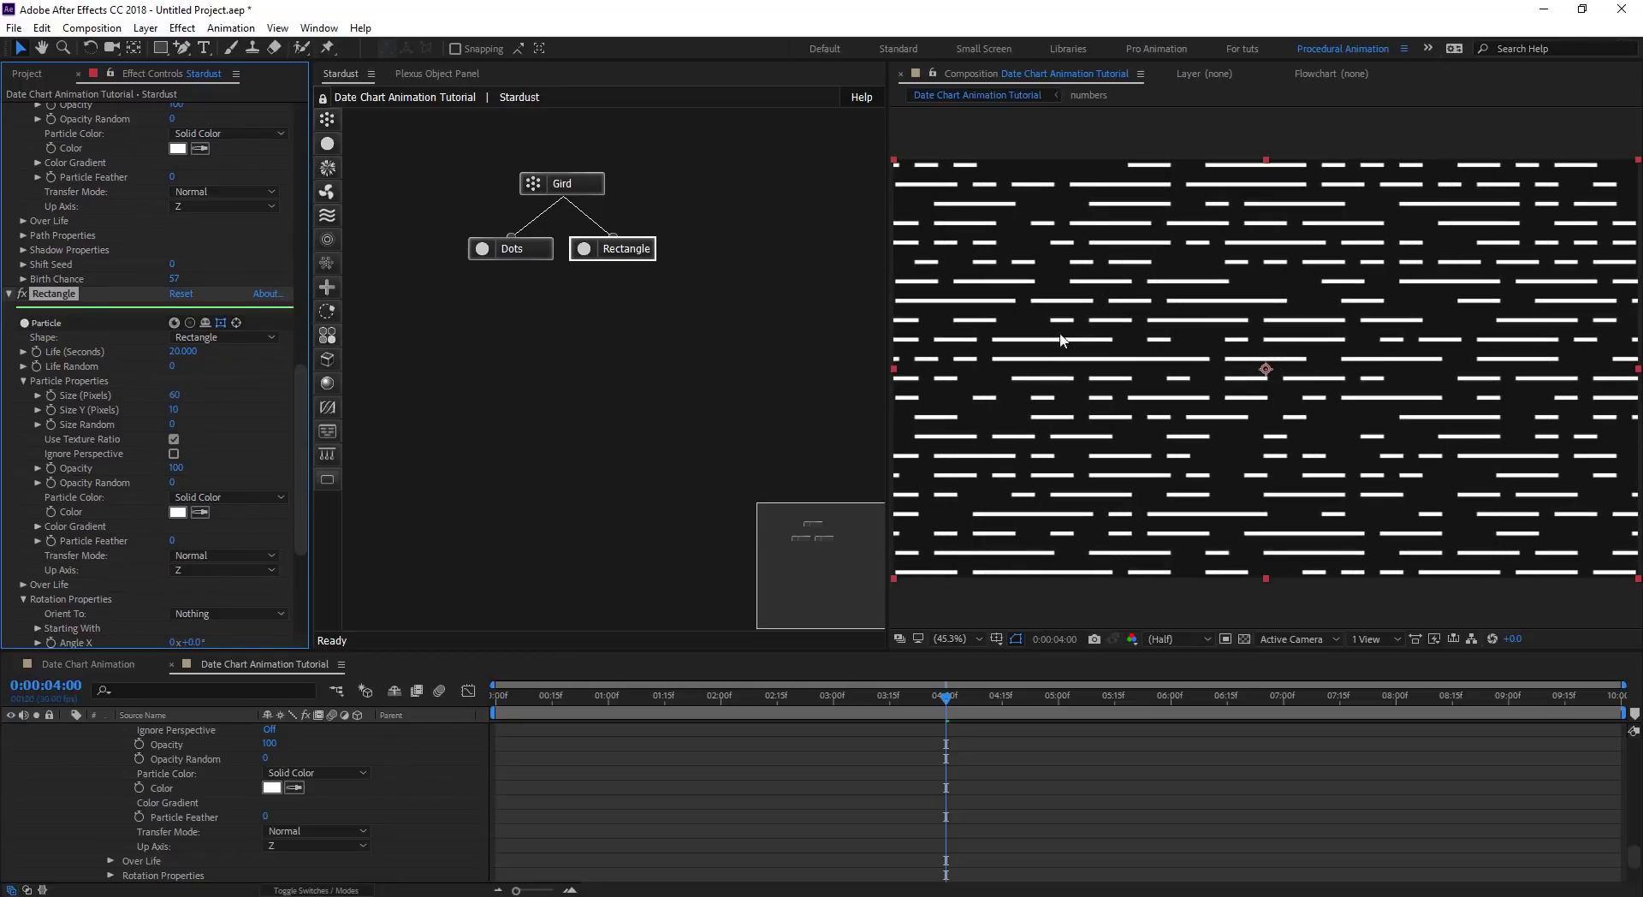
Set the Rectangle particle's Size Random to 26, Opacity Random to 76 and Opacity to 15.
{"action": "mouse_move", "coordinate": [1001, 301]}
{"action": "left_mouse_down"}
{"action": "mouse_move", "coordinate": [1268, 300]}
{"action": "mouse_move", "coordinate": [1012, 321]}
{"action": "left_mouse_up"}
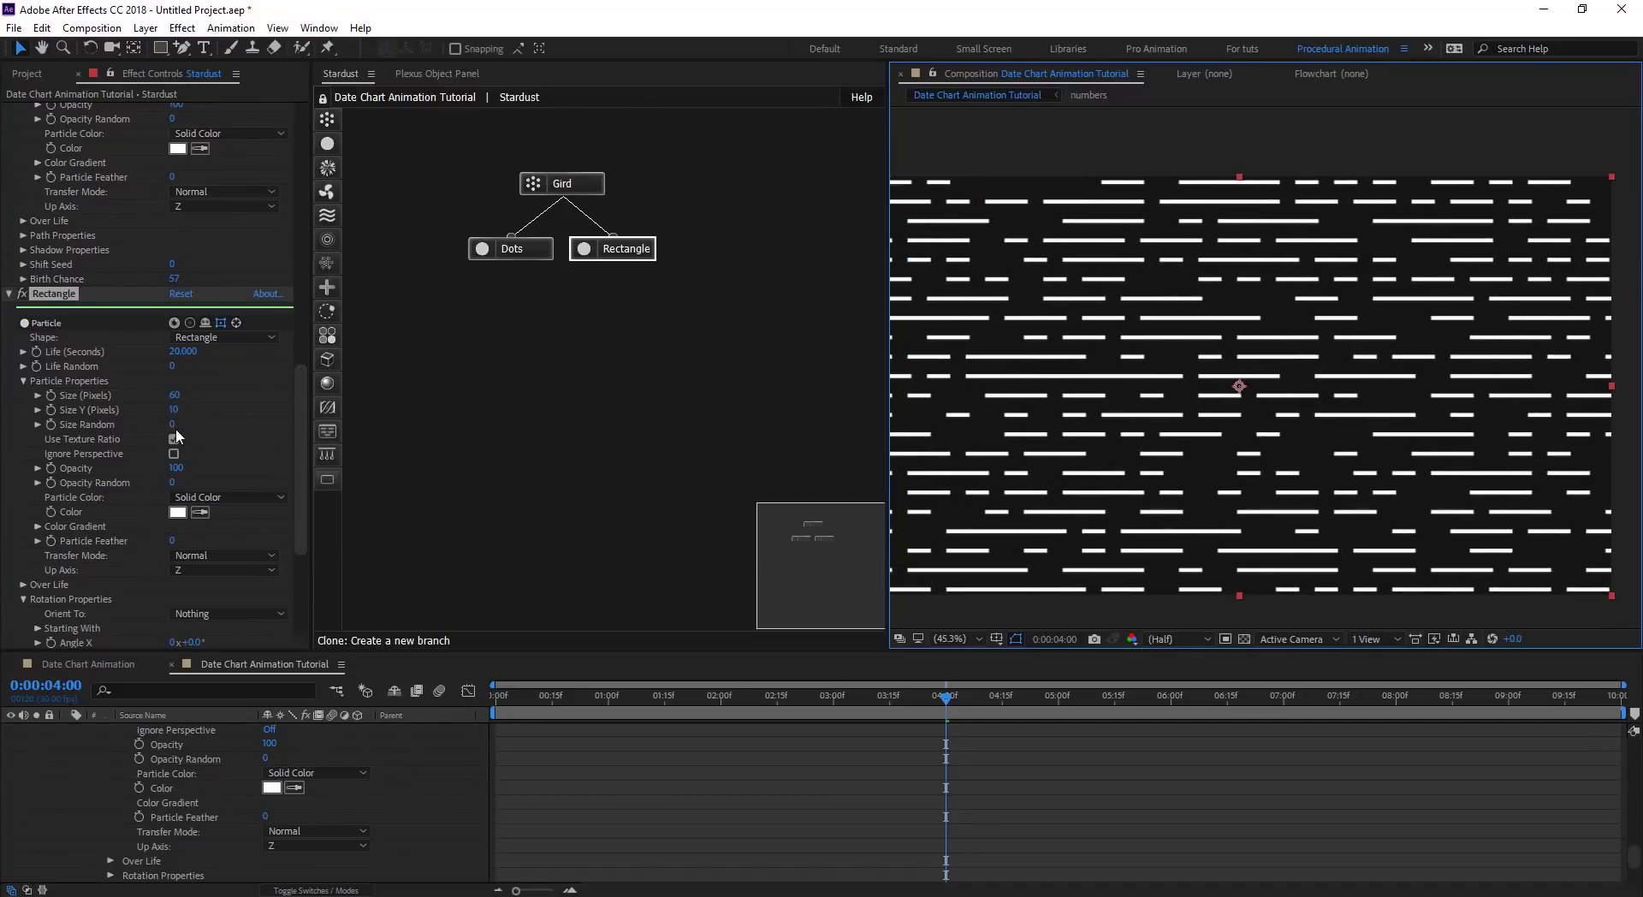
{"action": "left_click_drag", "start_coordinate": [173, 424], "coordinate": [195, 427]}
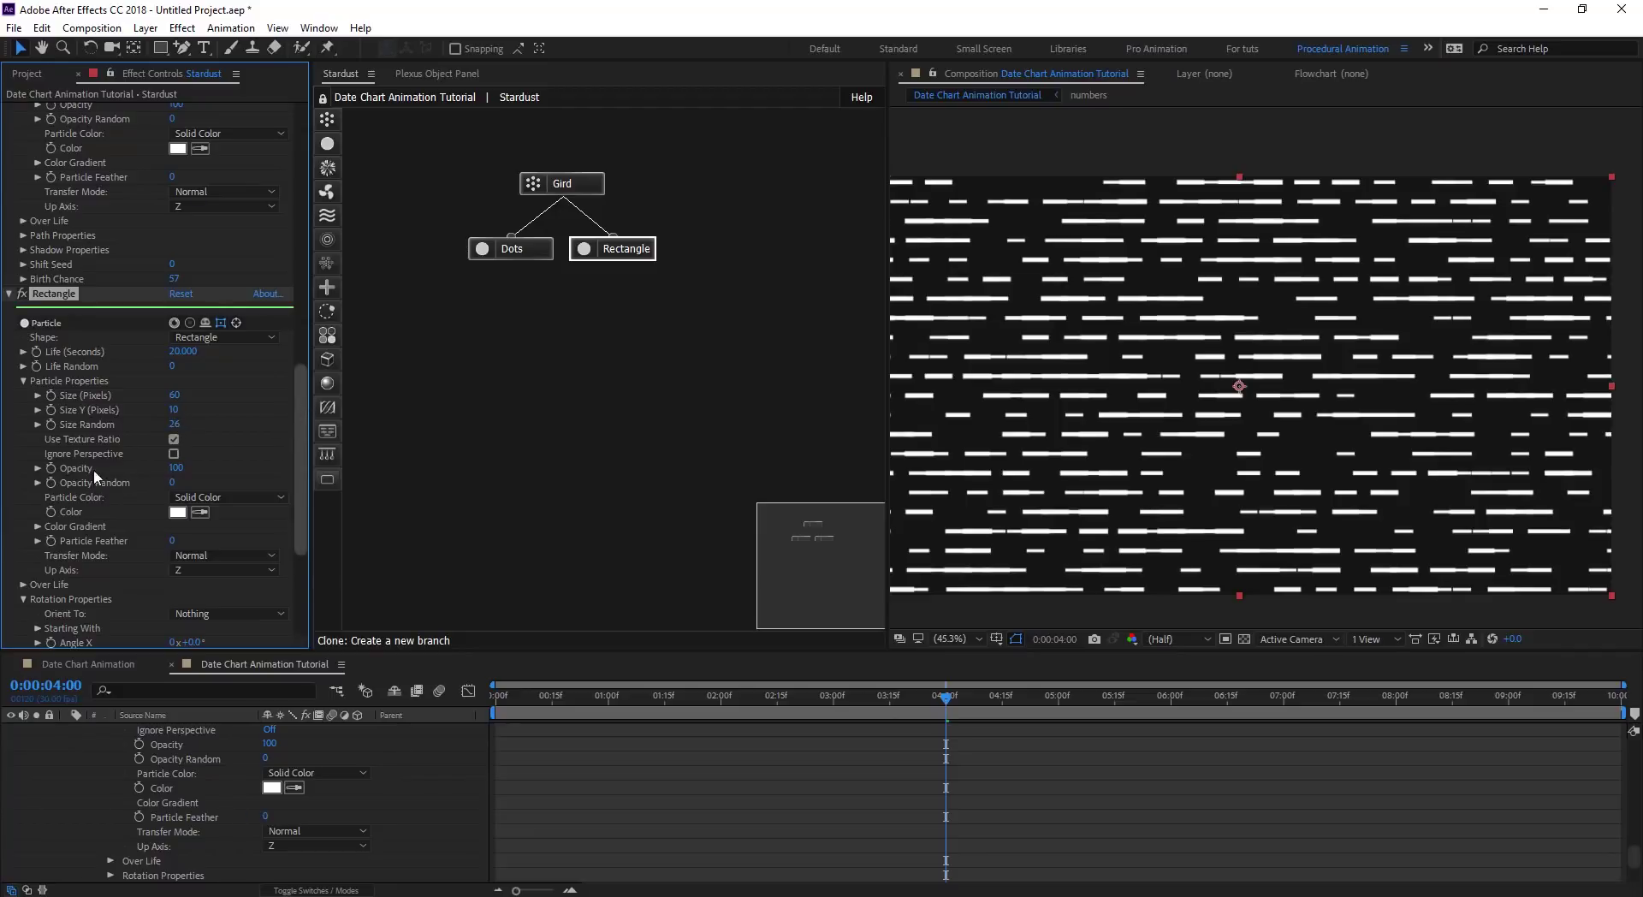
{"action": "left_click_drag", "start_coordinate": [174, 482], "coordinate": [118, 469]}
{"action": "left_click", "coordinate": [175, 468]}
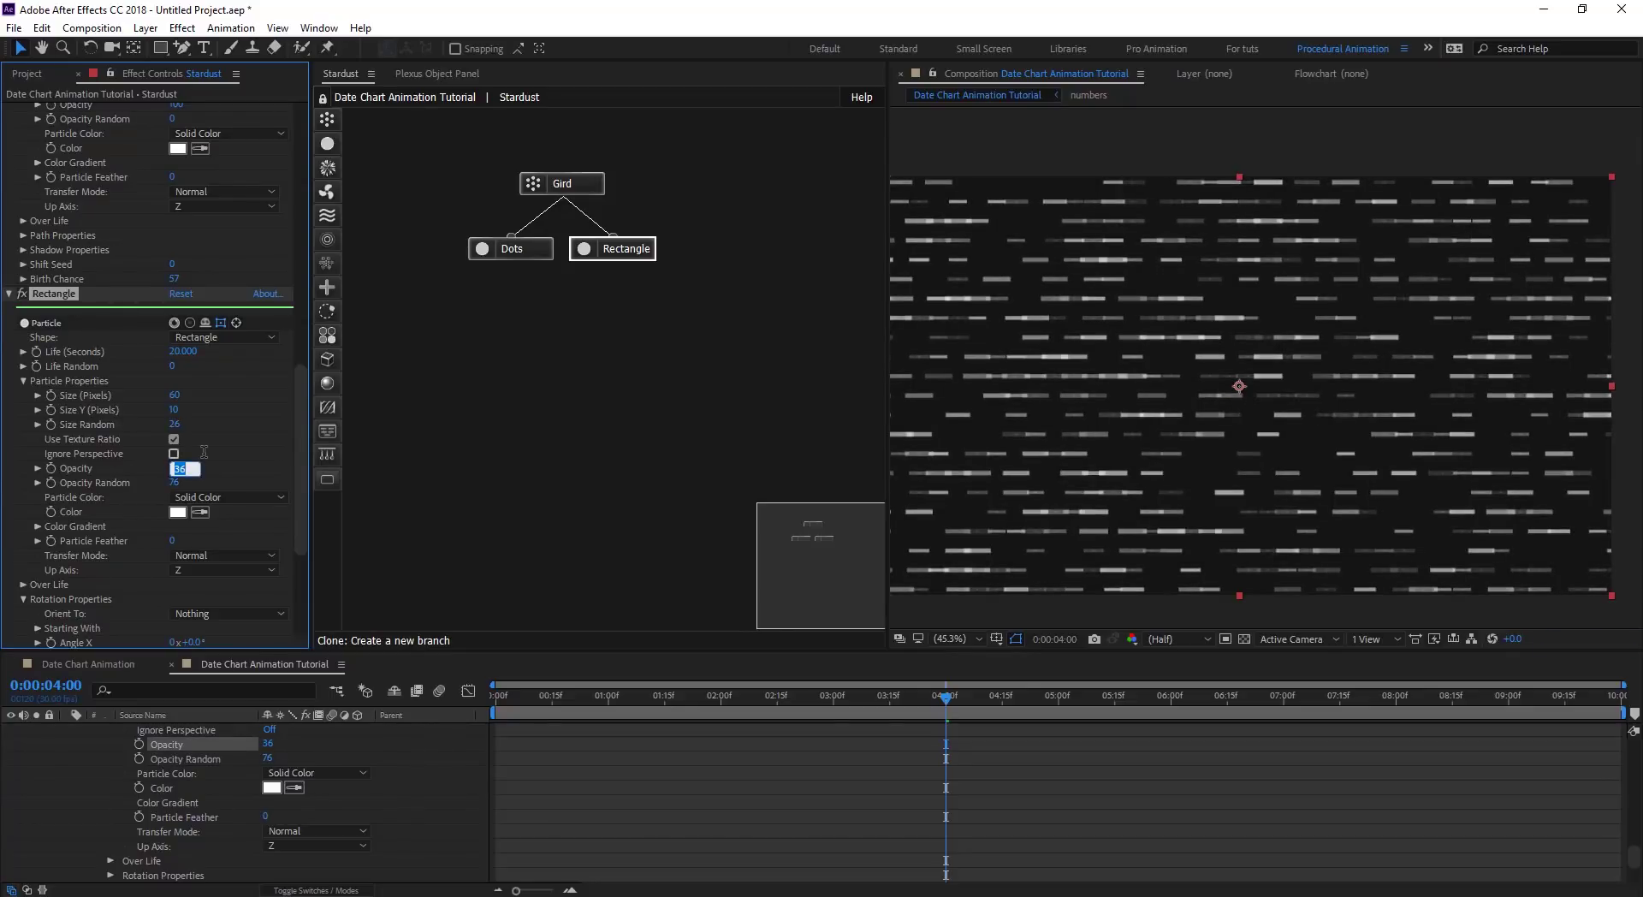
{"action": "type", "text": "15"}
{"action": "key", "text": "Return"}
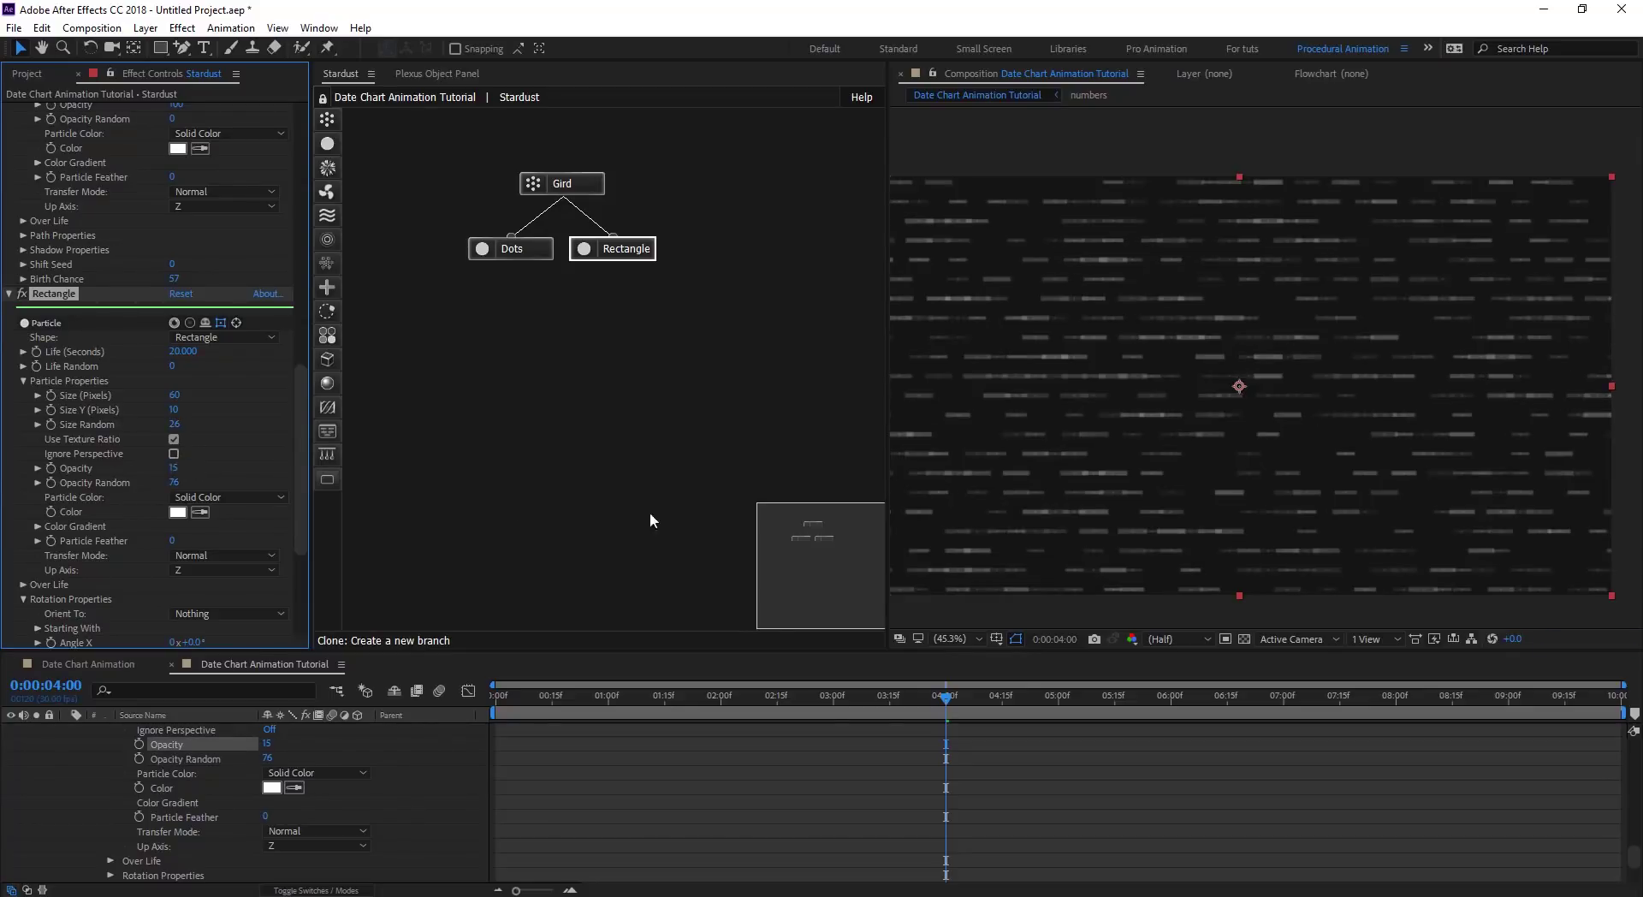
Set the Rectangle particle's Shift Seed to 120 and its Birth Chance to 10.
{"action": "mouse_move", "coordinate": [1105, 352]}
{"action": "left_mouse_down"}
{"action": "mouse_move", "coordinate": [1146, 330]}
{"action": "mouse_move", "coordinate": [1145, 358]}
{"action": "mouse_move", "coordinate": [1094, 361]}
{"action": "mouse_move", "coordinate": [1116, 345]}
{"action": "left_mouse_up"}
{"action": "left_click_drag", "start_coordinate": [301, 465], "coordinate": [300, 587]}
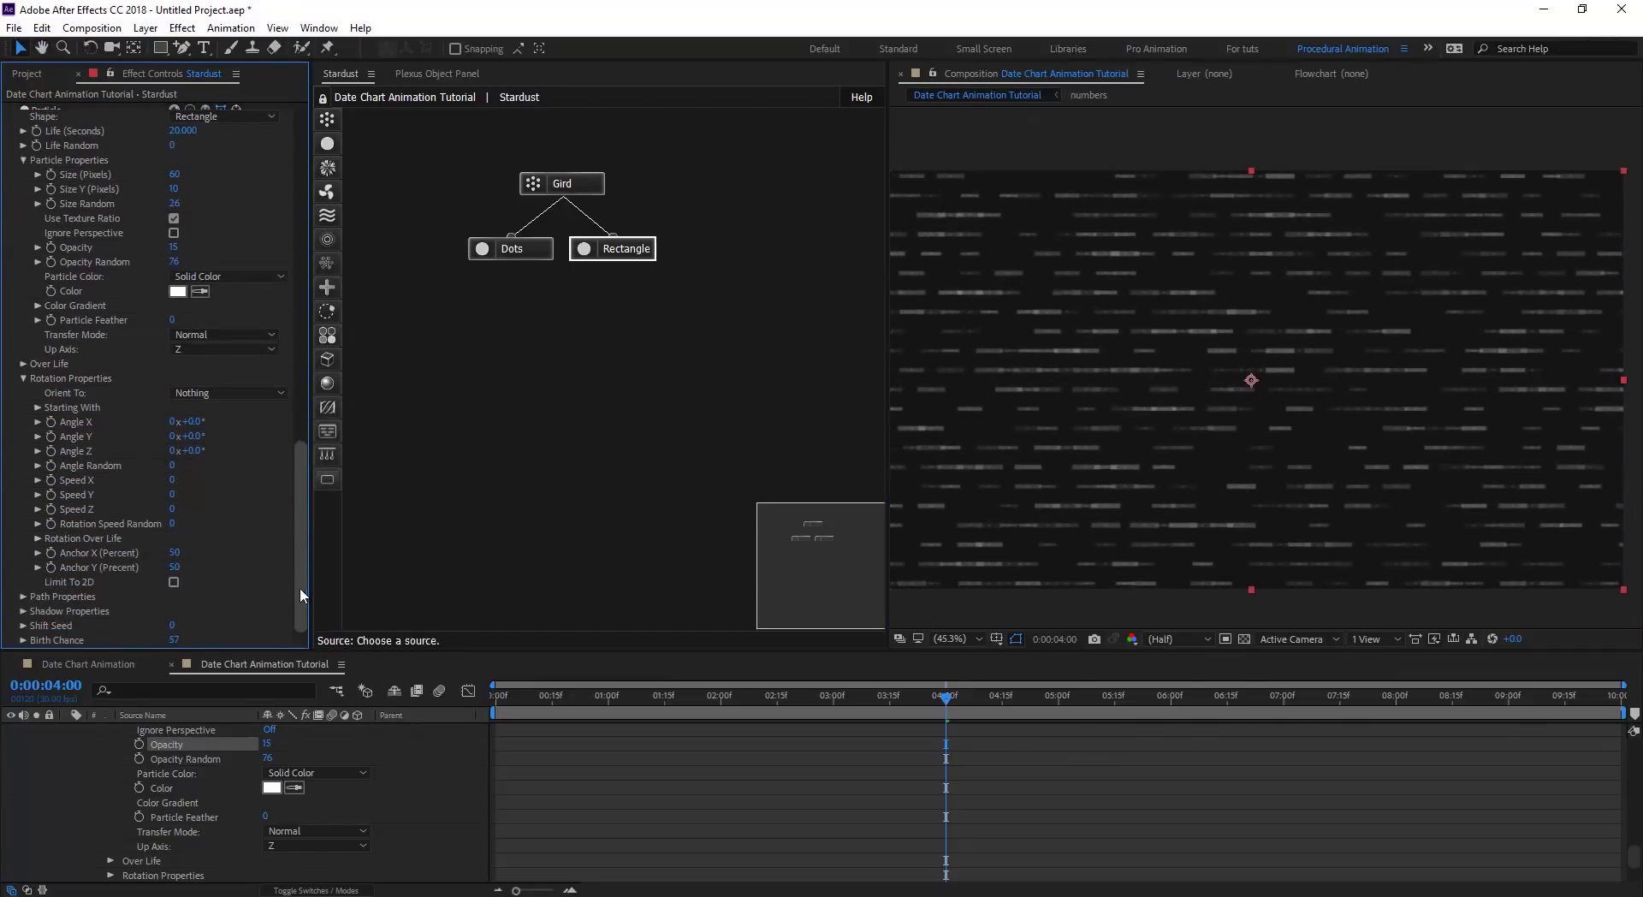
{"action": "left_click", "coordinate": [172, 625]}
{"action": "type", "text": "50"}
{"action": "key", "text": "Return"}
{"action": "left_click_drag", "start_coordinate": [175, 629], "coordinate": [177, 626]}
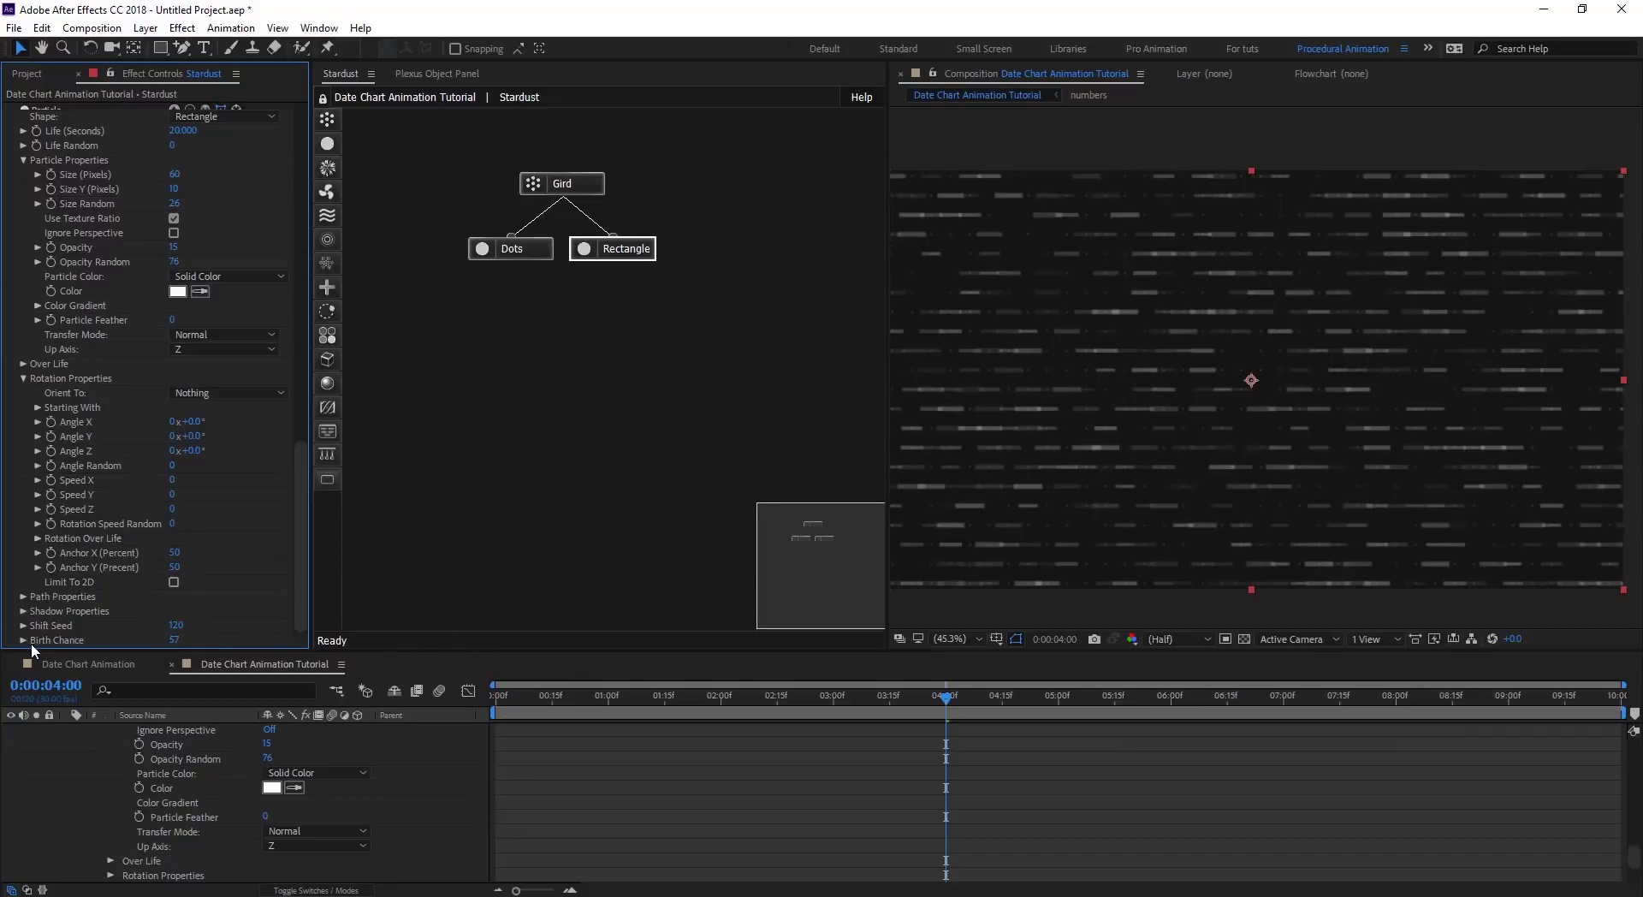
{"action": "left_click", "coordinate": [175, 641]}
{"action": "type", "text": "10"}
{"action": "key", "text": "Return"}
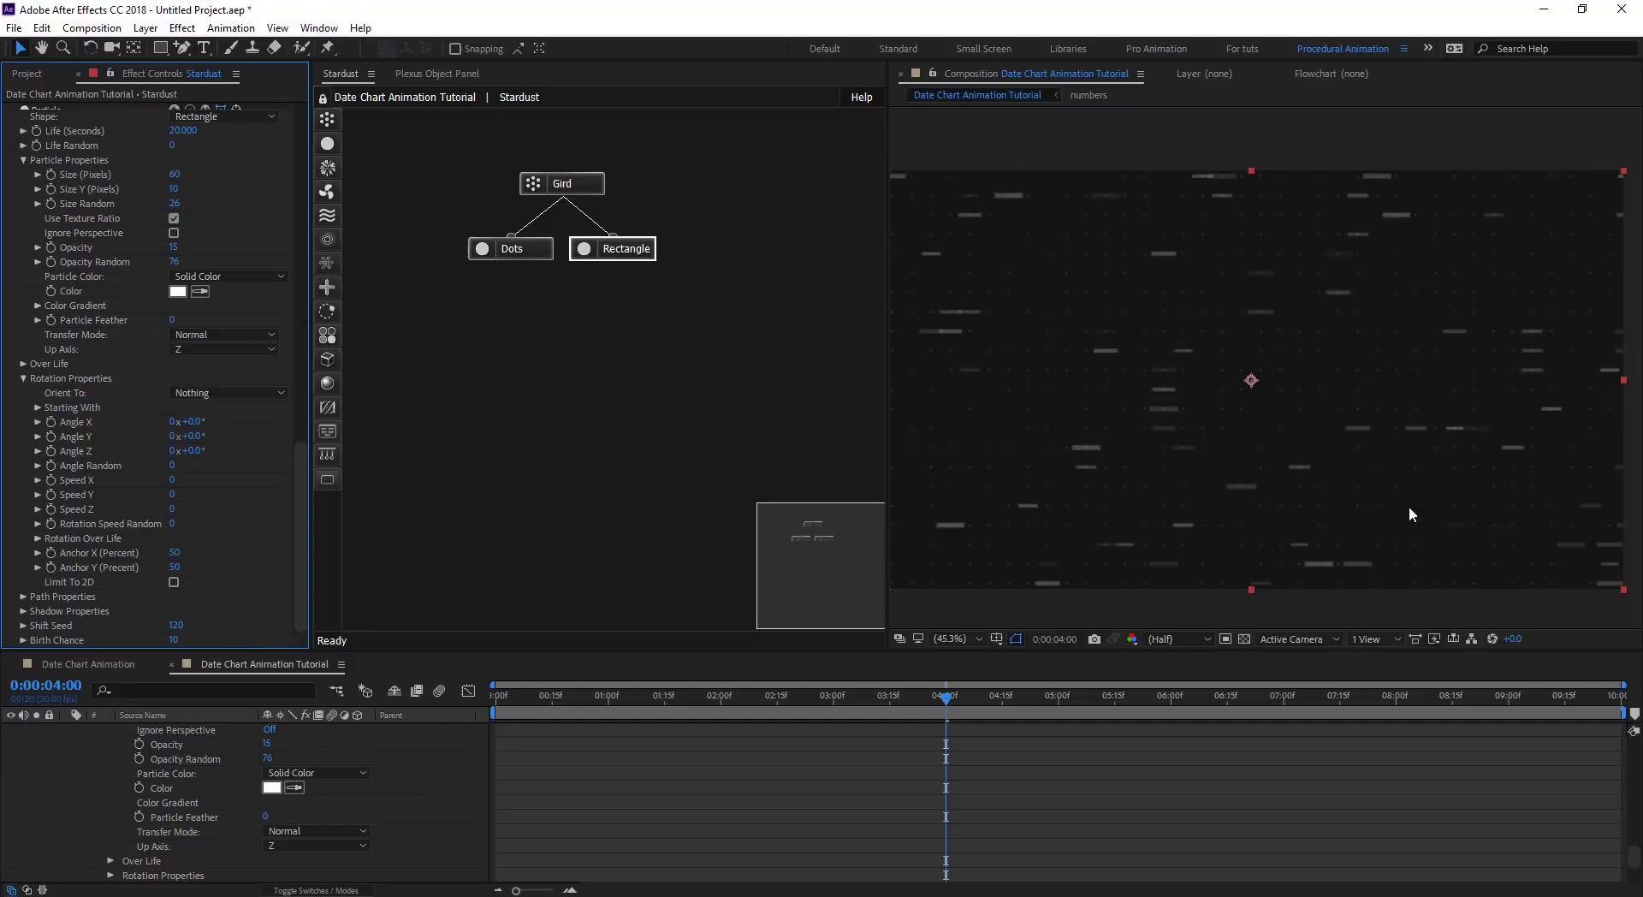
Duplicate the Rectangle particle node beside the original, connect the copy to the Gird emitter and centre the emitter above all three particles.
{"action": "left_click", "coordinate": [641, 254]}
{"action": "key", "text": "ctrl+d"}
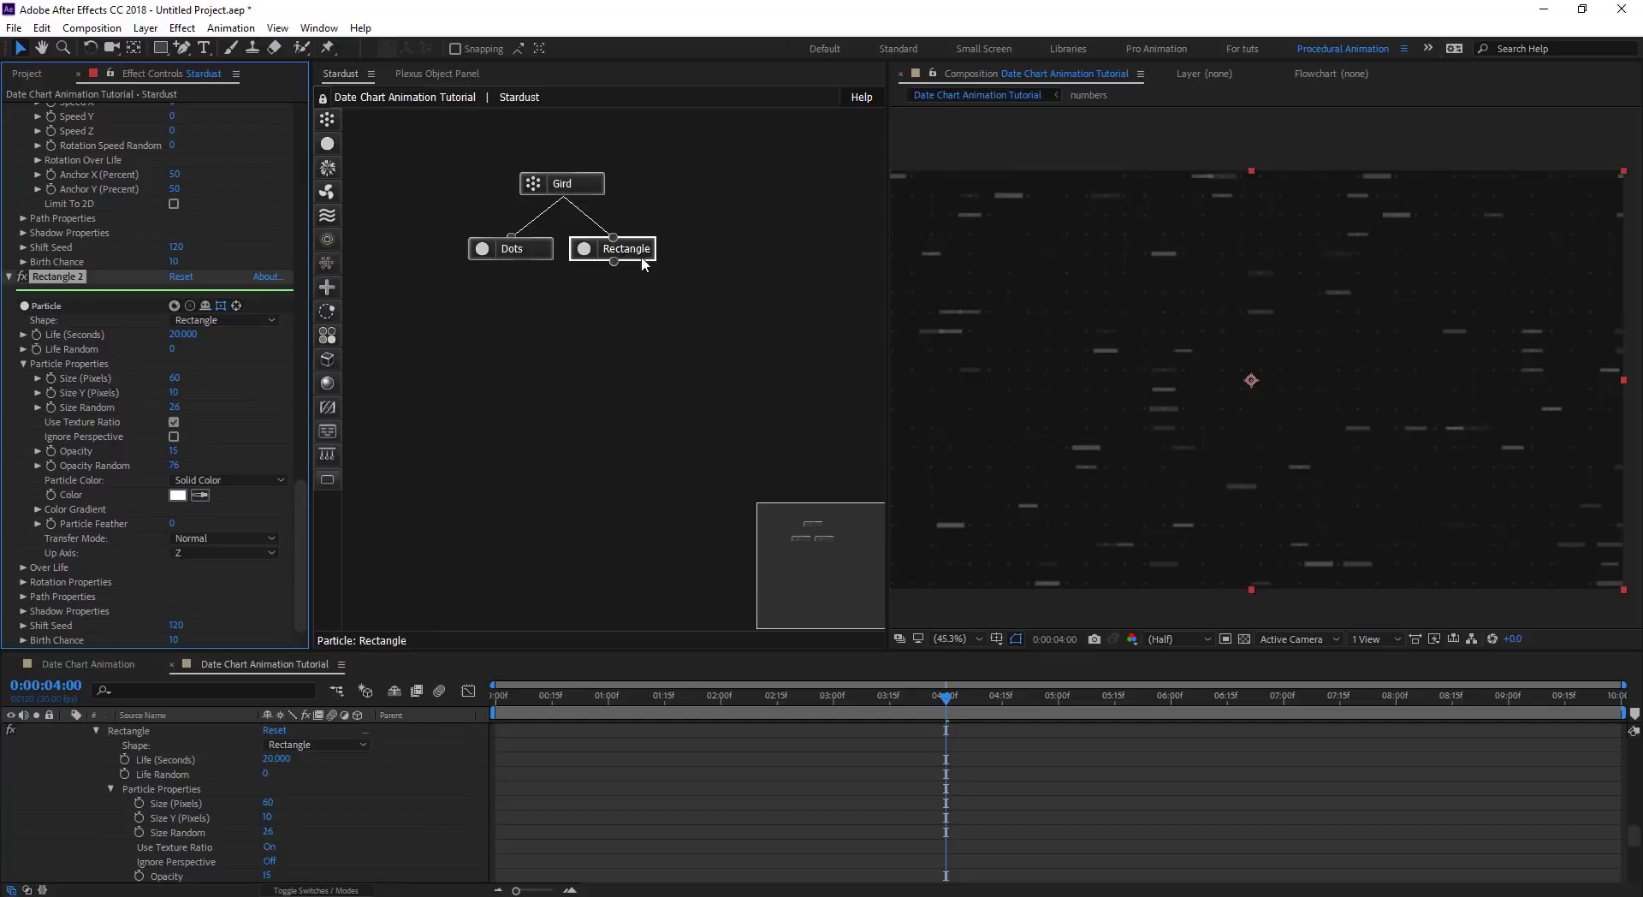
{"action": "left_click", "coordinate": [686, 315]}
{"action": "left_click_drag", "start_coordinate": [679, 267], "coordinate": [643, 187]}
{"action": "left_click", "coordinate": [738, 249]}
Rename the duplicated Rectangle 2 particle effect to "Texture".
{"action": "scroll", "coordinate": [260, 425], "scroll_direction": "up", "scroll_amount": 5}
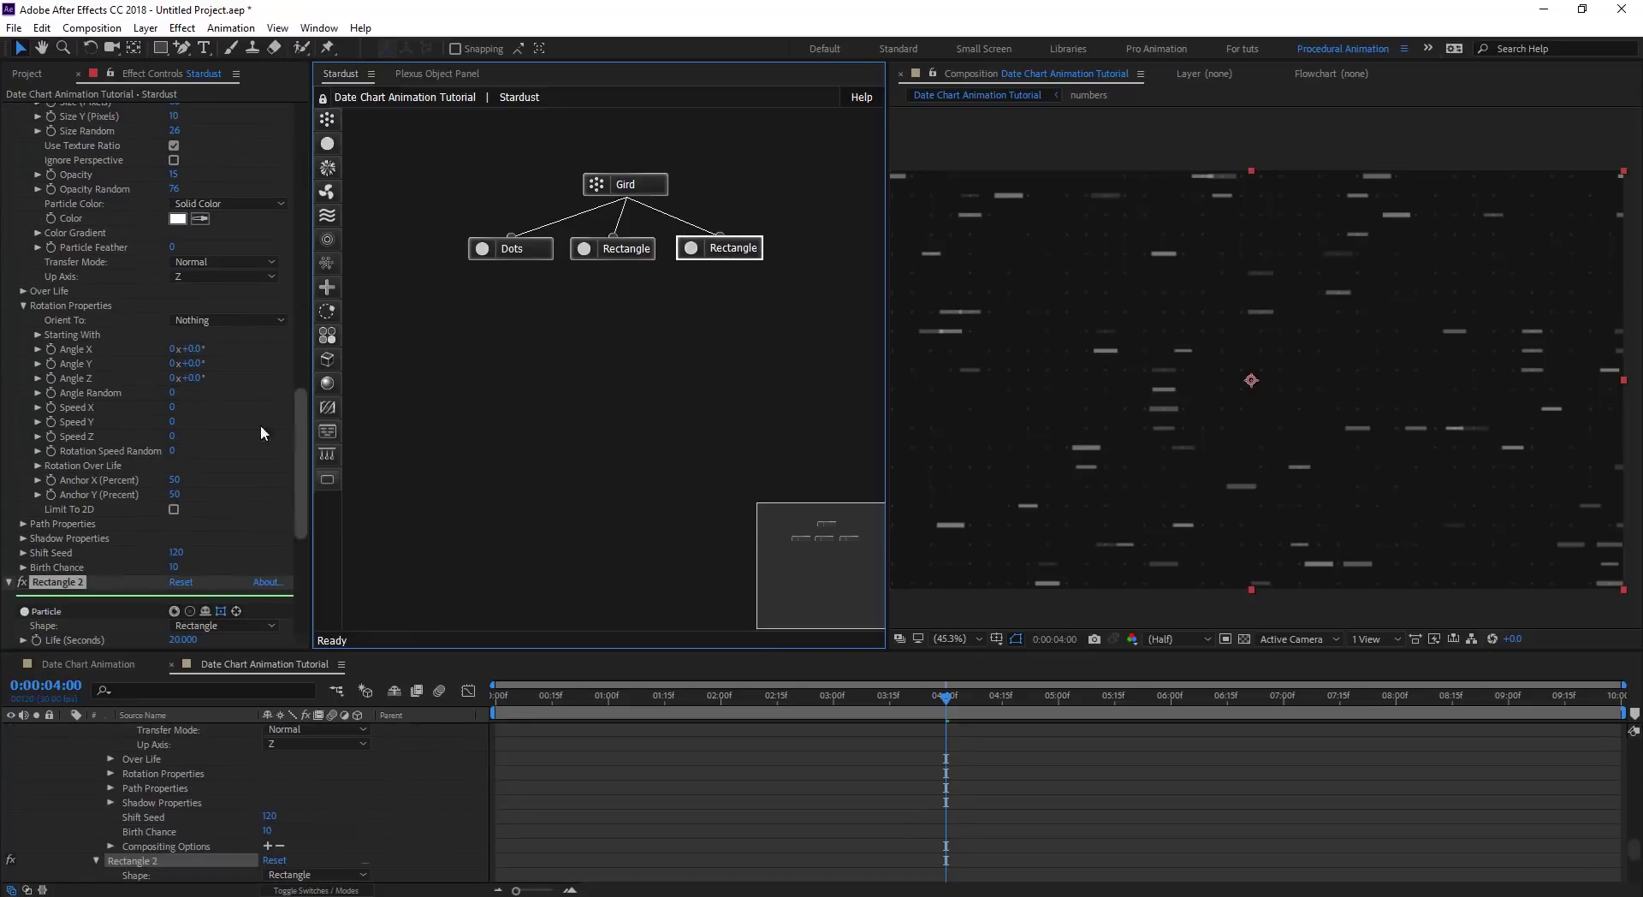
{"action": "left_click", "coordinate": [48, 588]}
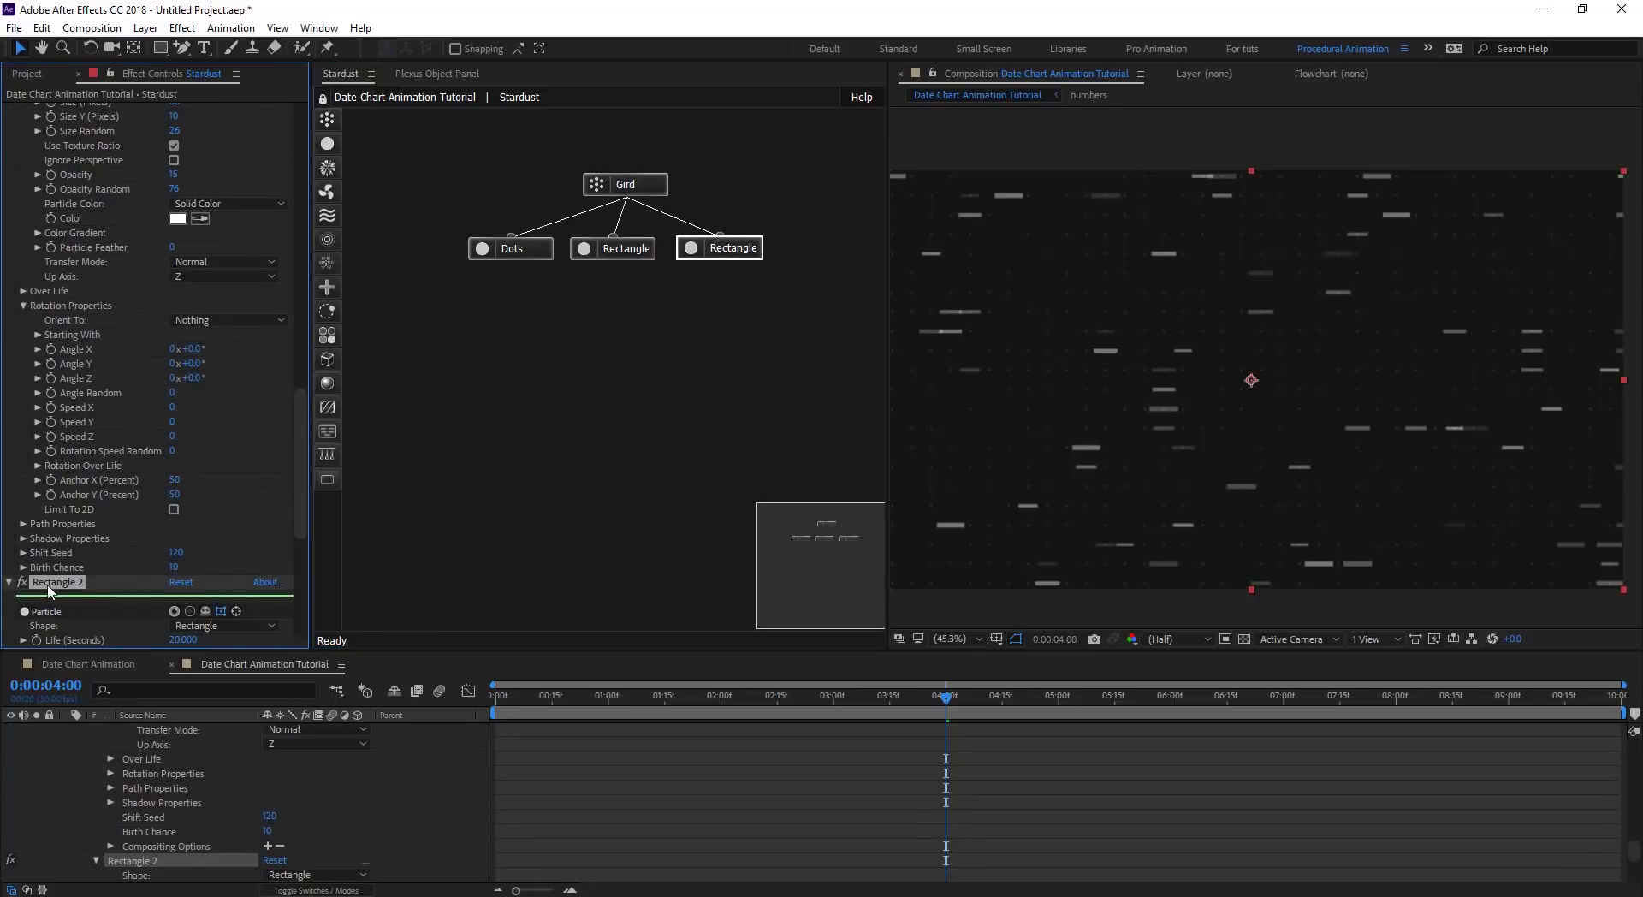
{"action": "key", "text": "Return"}
{"action": "type", "text": "Text"}
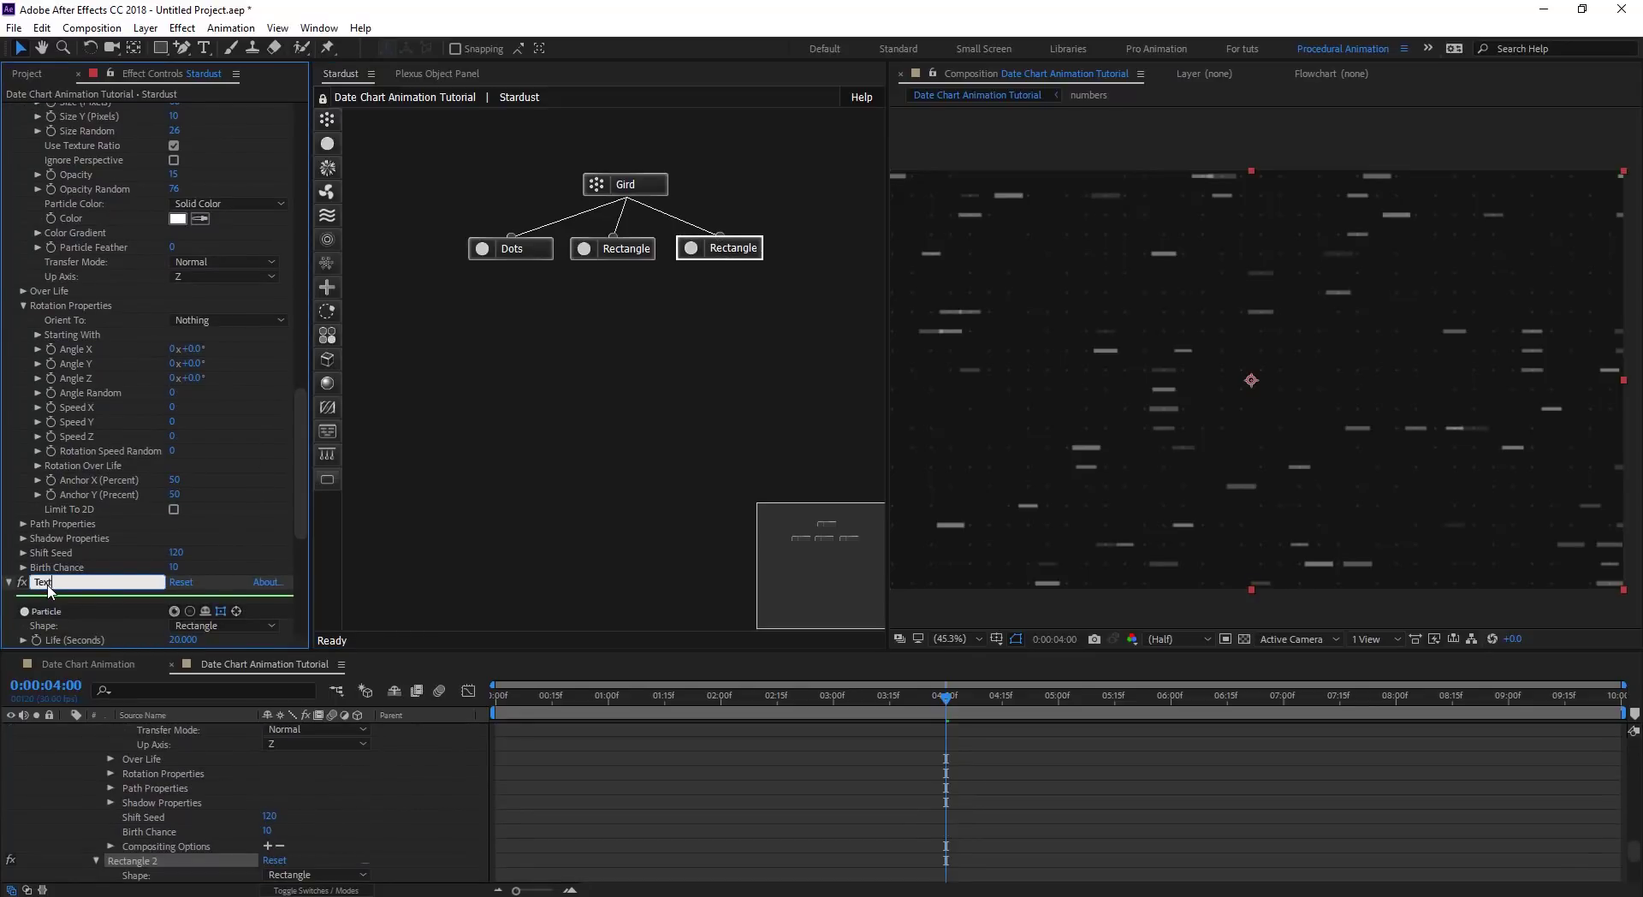
{"action": "type", "text": "ure"}
{"action": "key", "text": "Return"}
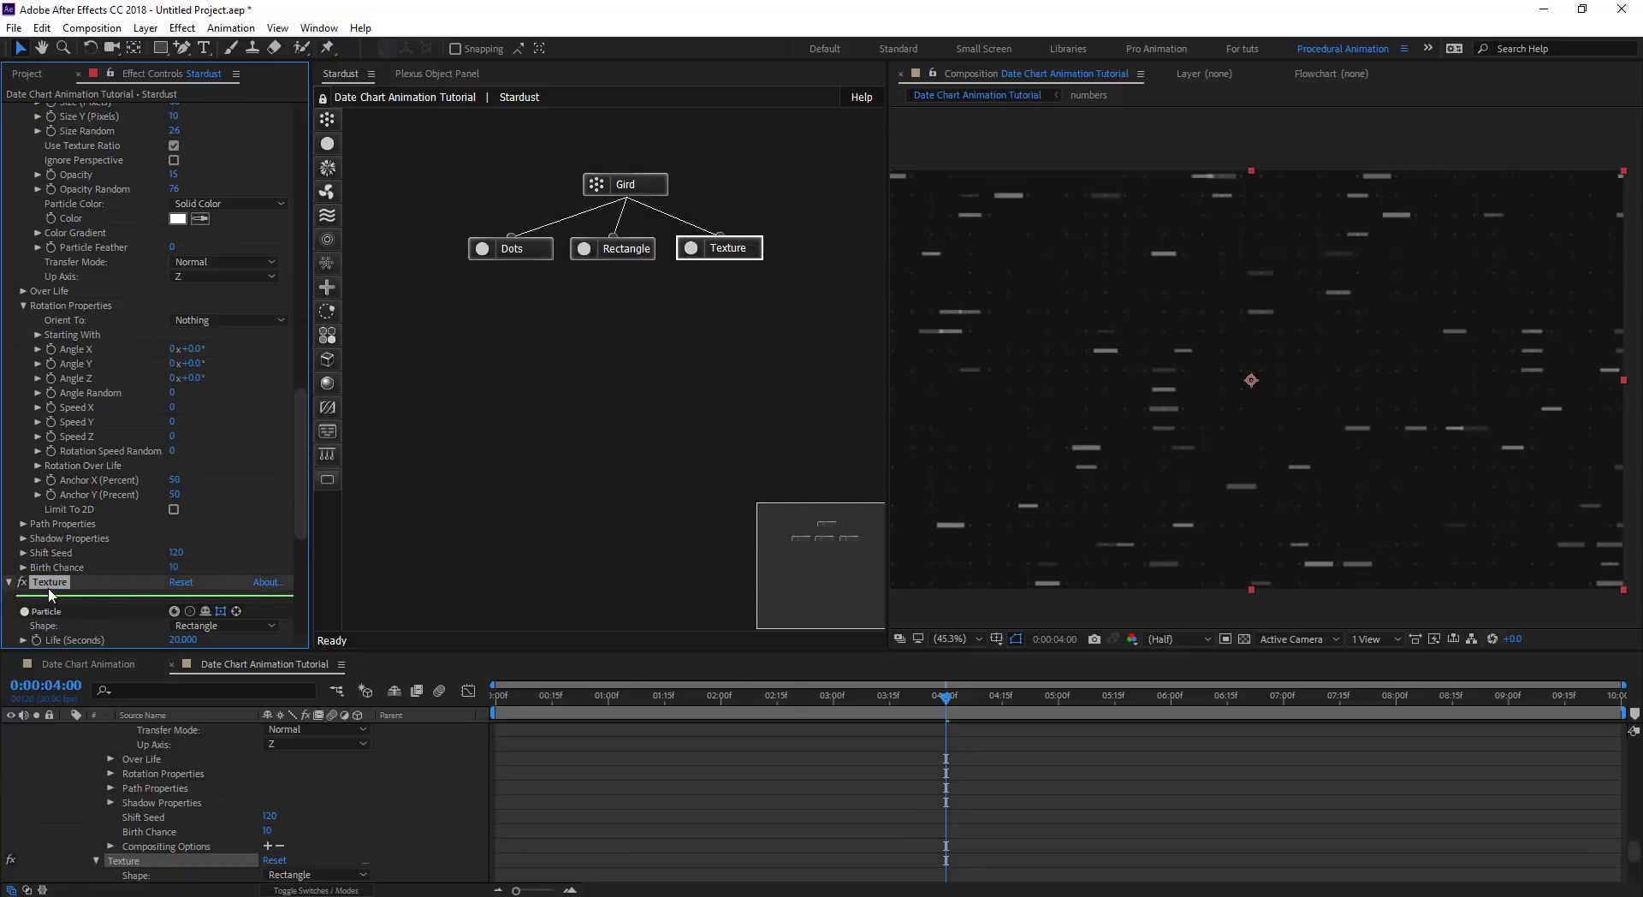
Change the shape of the Texture particle from Rectangle to Texture.
{"action": "scroll", "coordinate": [69, 603], "scroll_direction": "down", "scroll_amount": 1}
{"action": "left_click", "coordinate": [249, 586]}
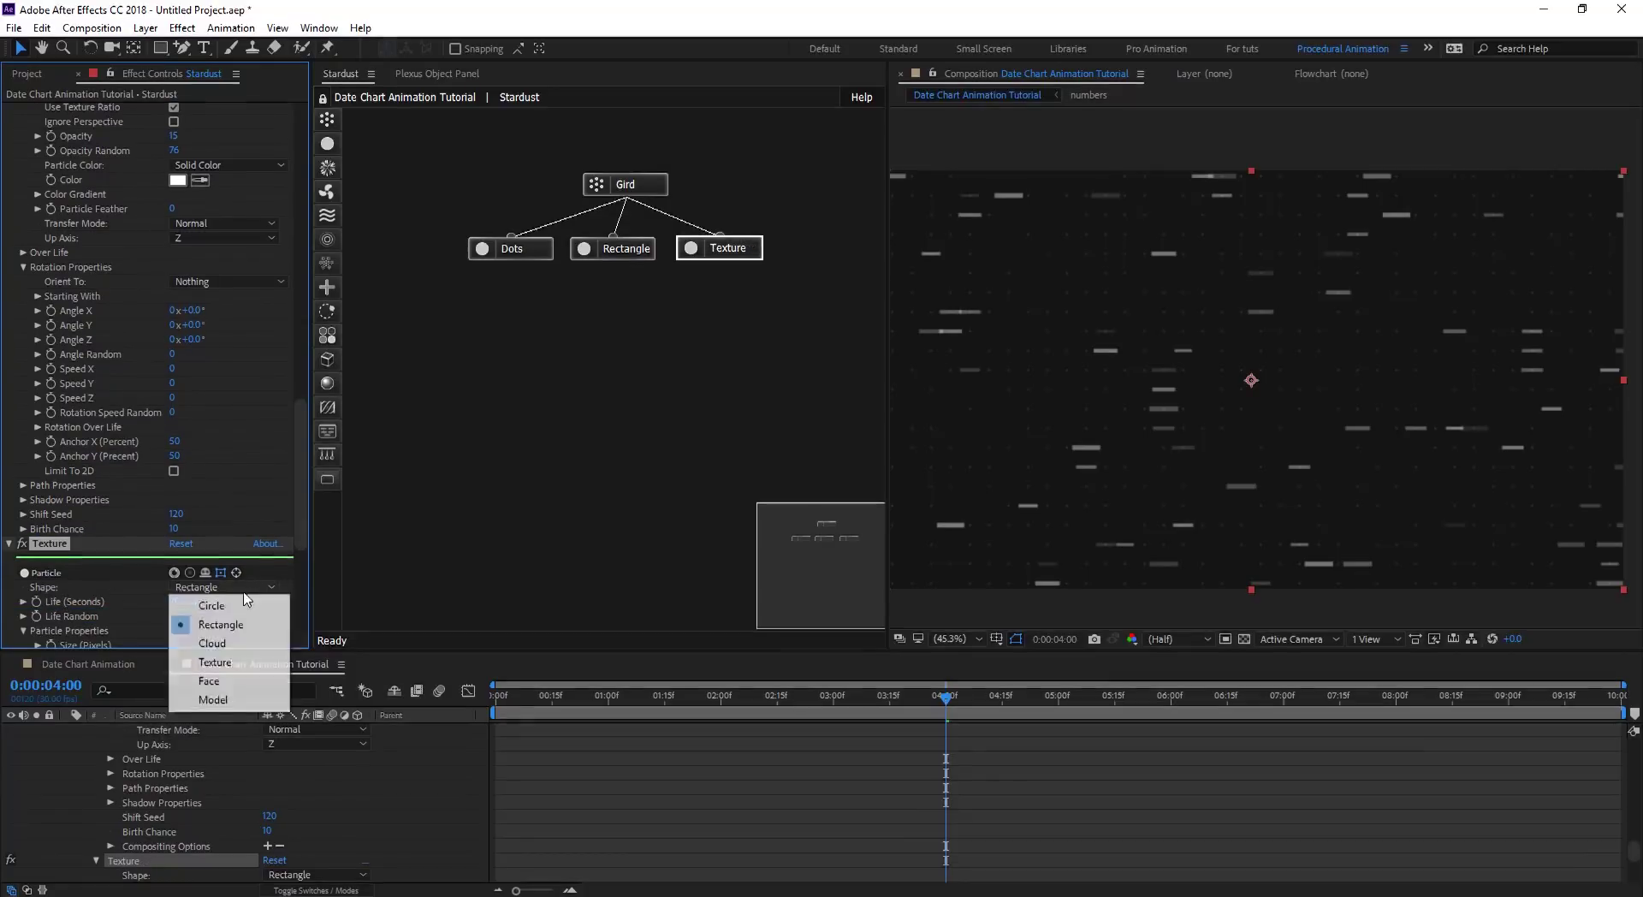
{"action": "left_click", "coordinate": [245, 661]}
{"action": "scroll", "coordinate": [301, 486], "scroll_direction": "down", "scroll_amount": 9}
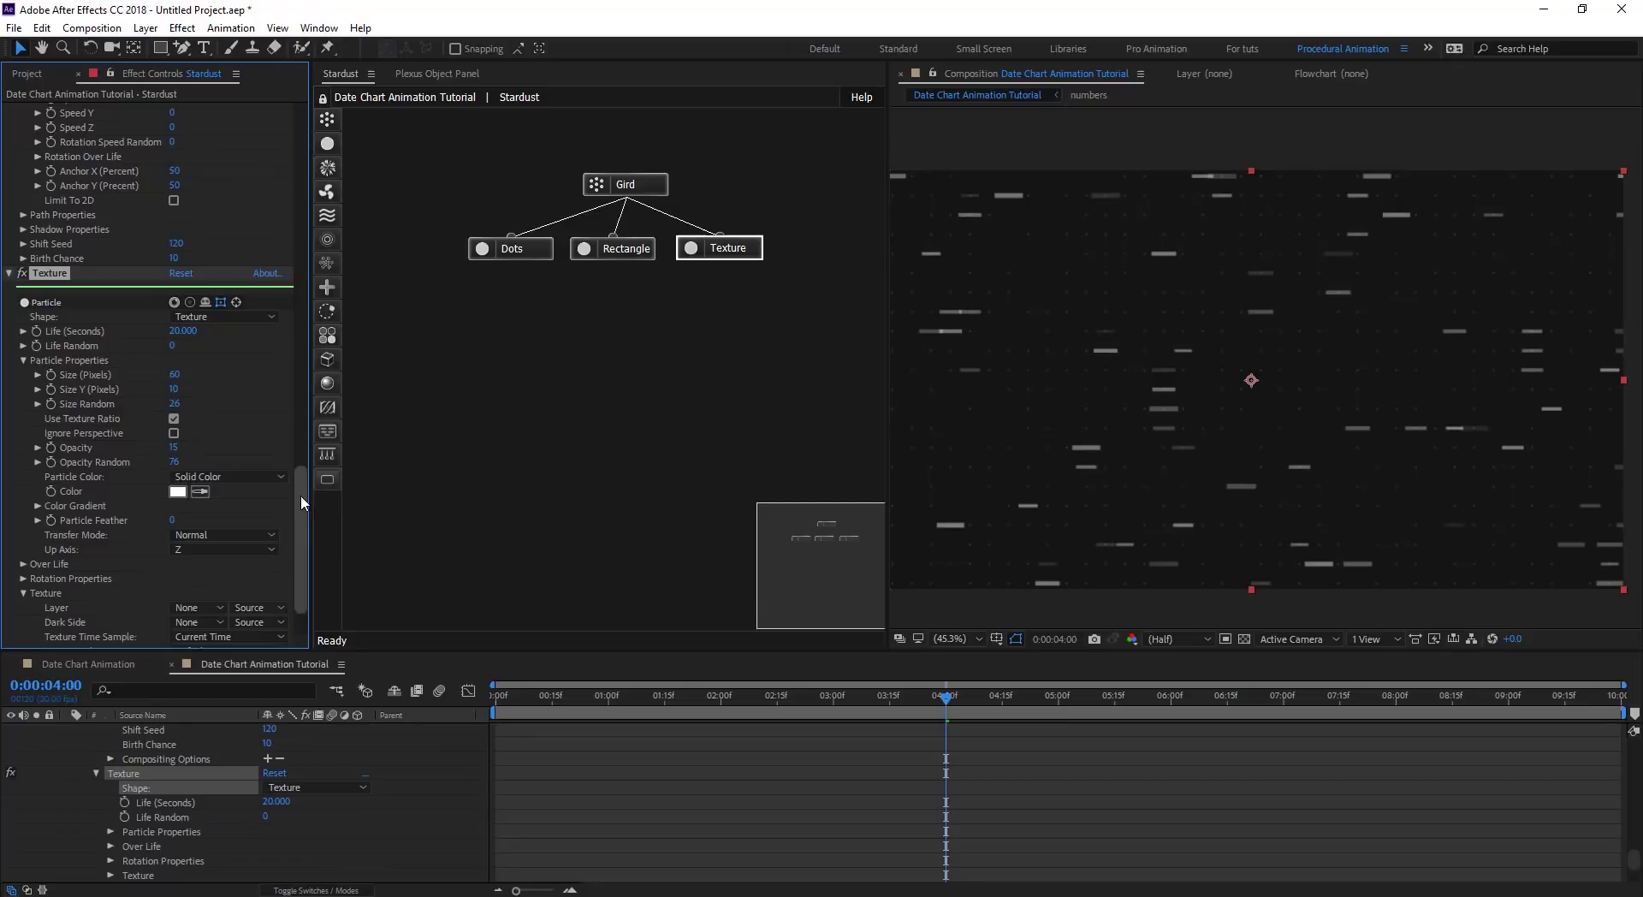
Open the numbers composition, scrub through its frames and examine the Source Text expression on the Random Numbers layer.
{"action": "scroll", "coordinate": [134, 739], "scroll_direction": "up", "scroll_amount": 10}
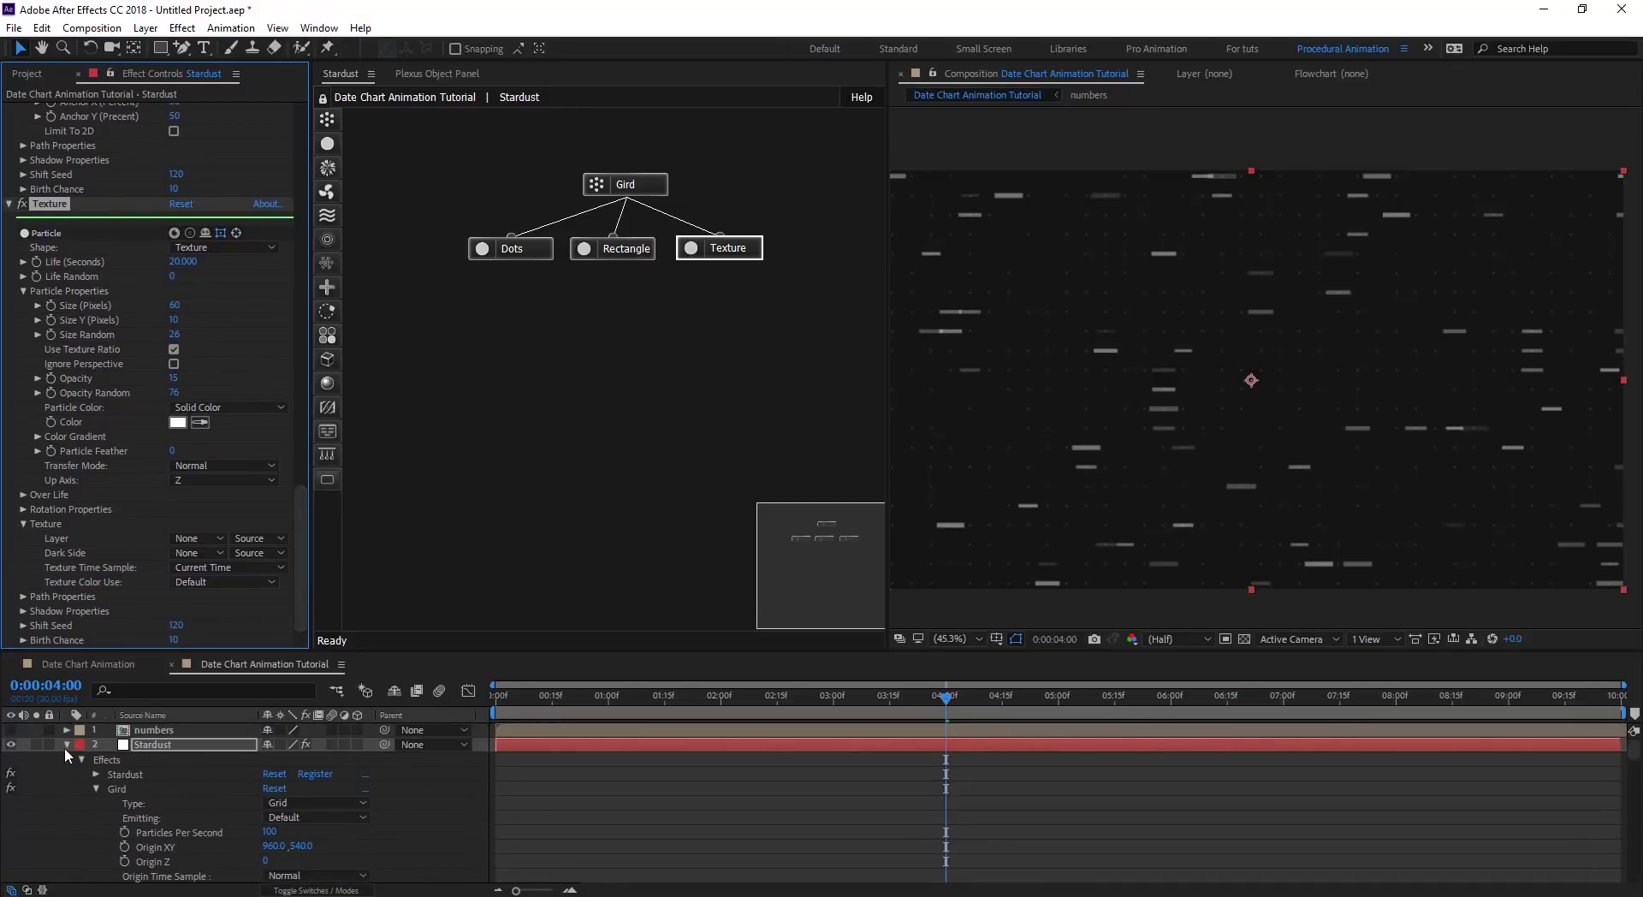
{"action": "left_click", "coordinate": [65, 745]}
{"action": "left_click", "coordinate": [187, 730]}
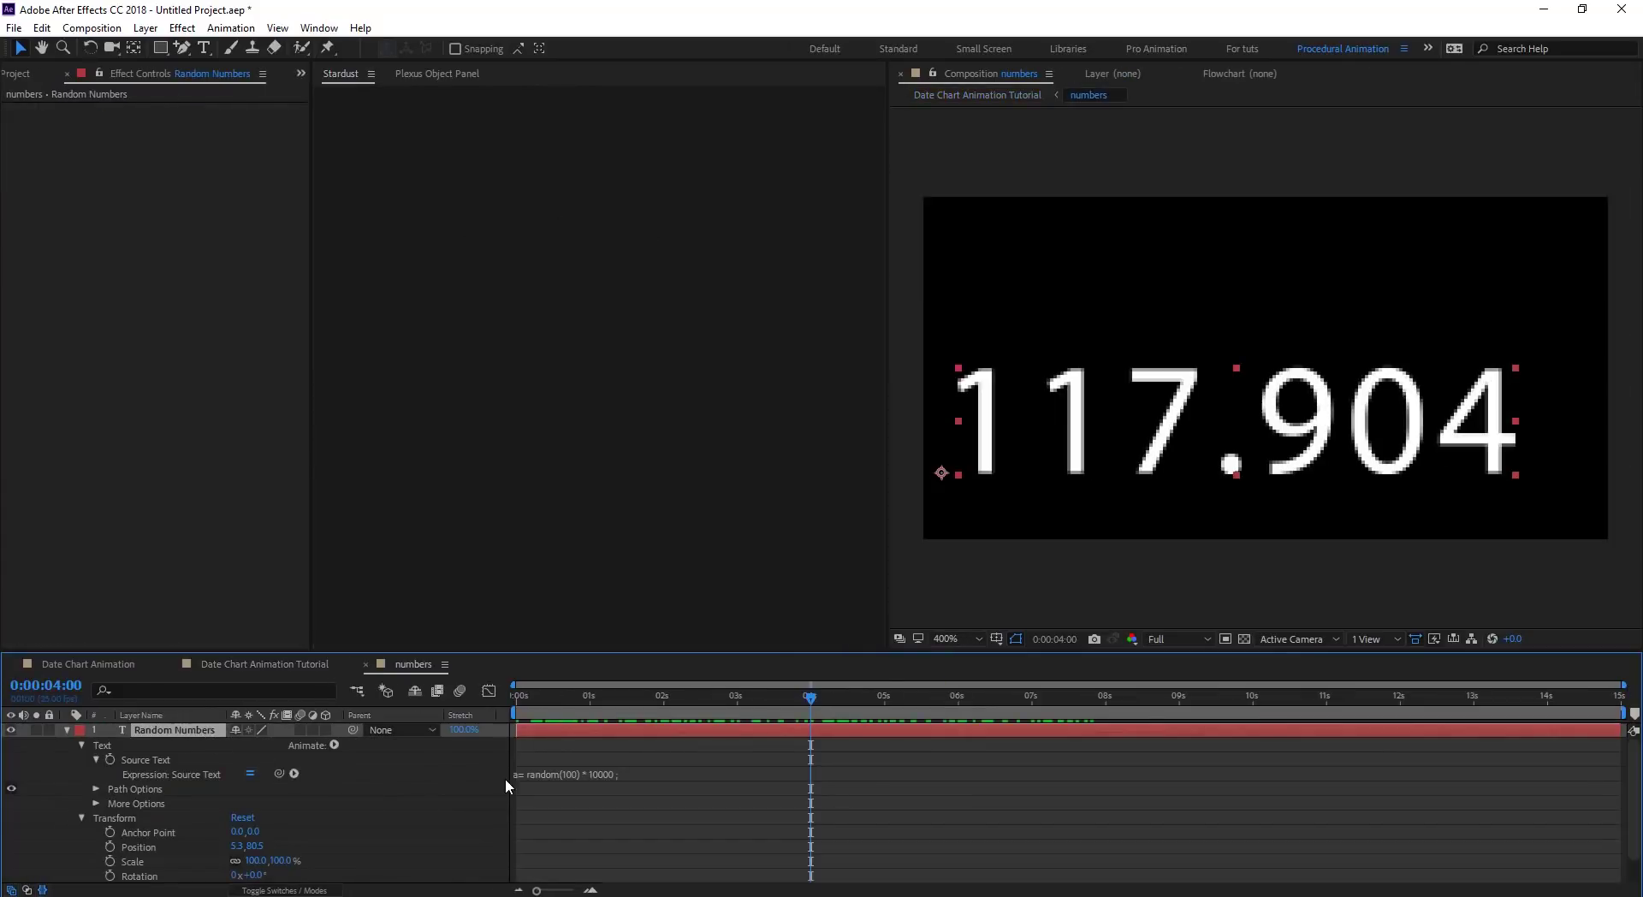
{"action": "left_click_drag", "start_coordinate": [672, 700], "coordinate": [778, 719]}
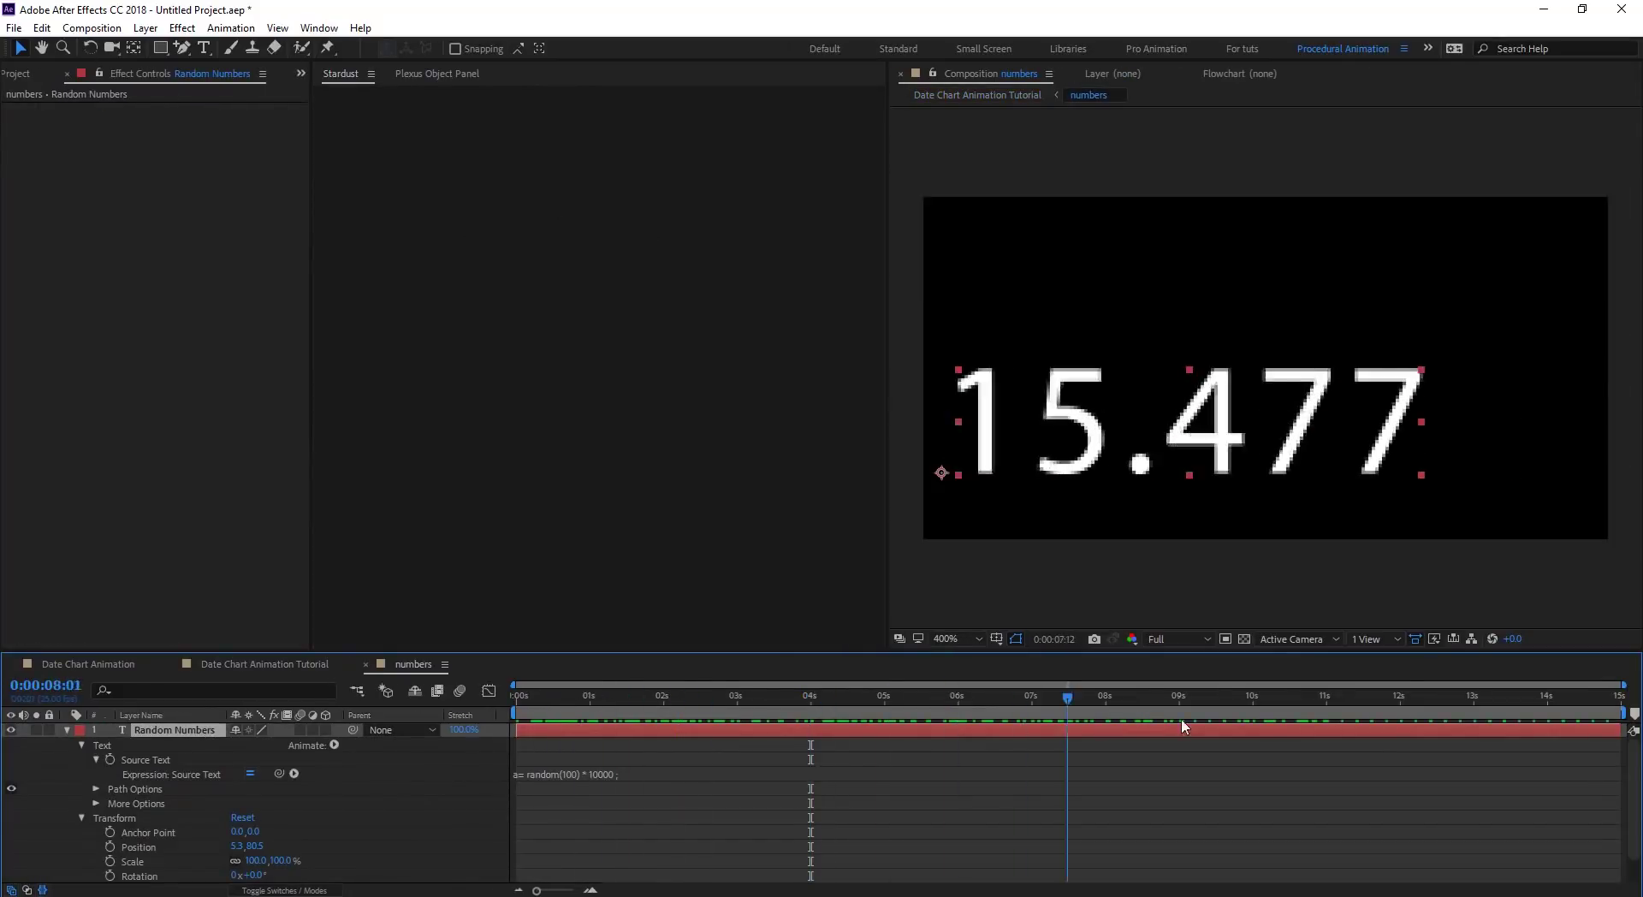
{"action": "left_click_drag", "start_coordinate": [1182, 720], "coordinate": [793, 773]}
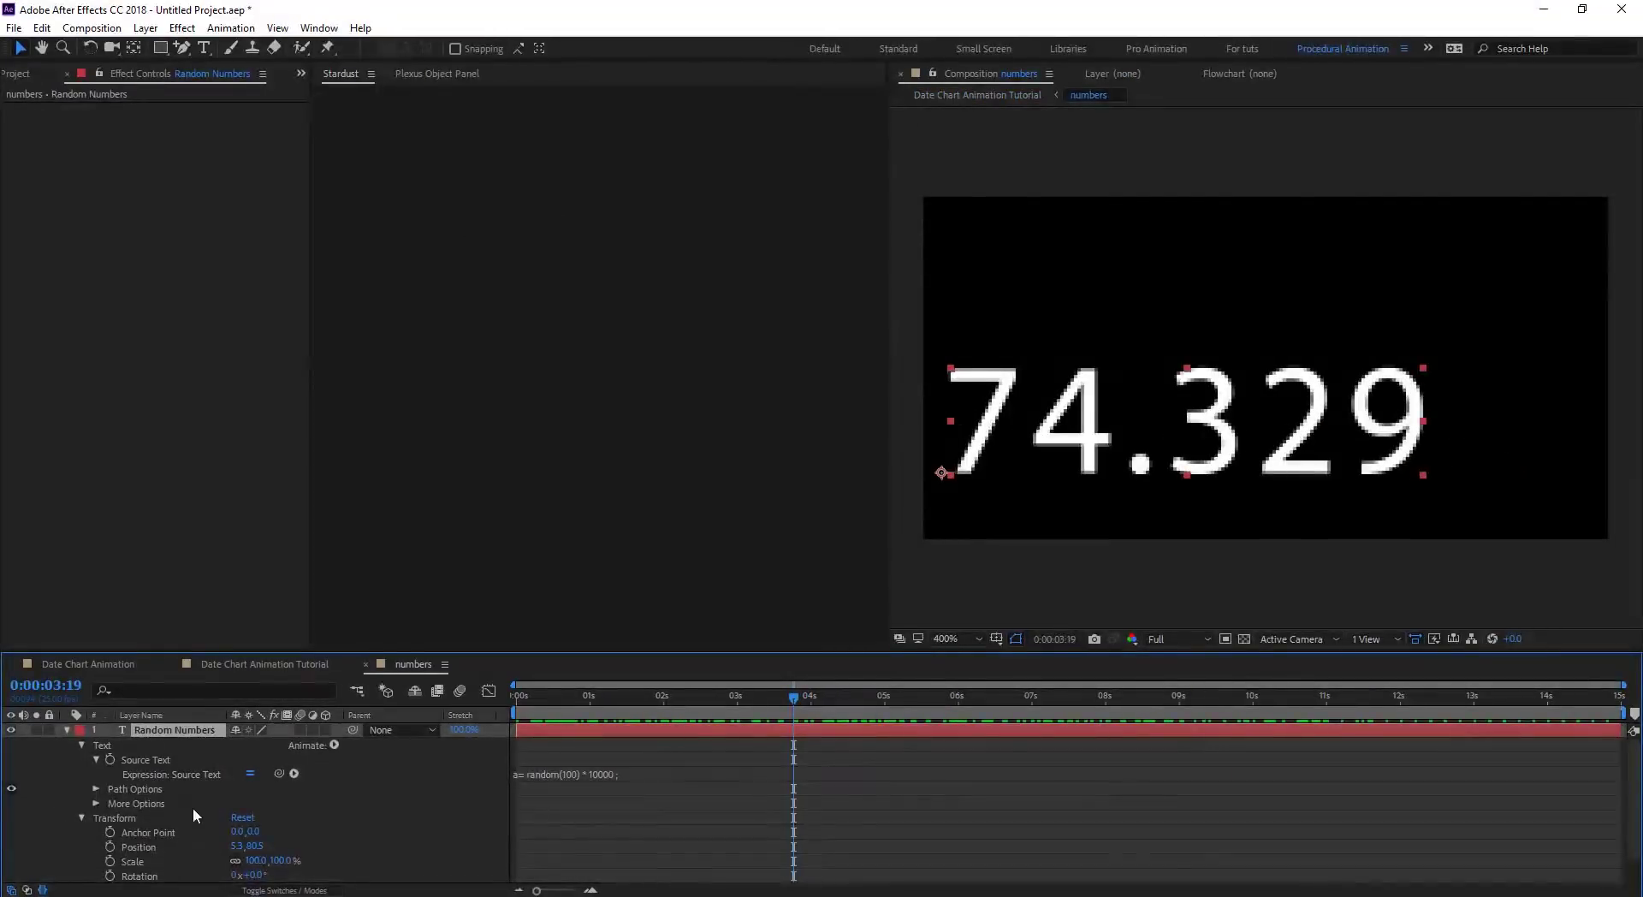
{"action": "left_click", "coordinate": [655, 775]}
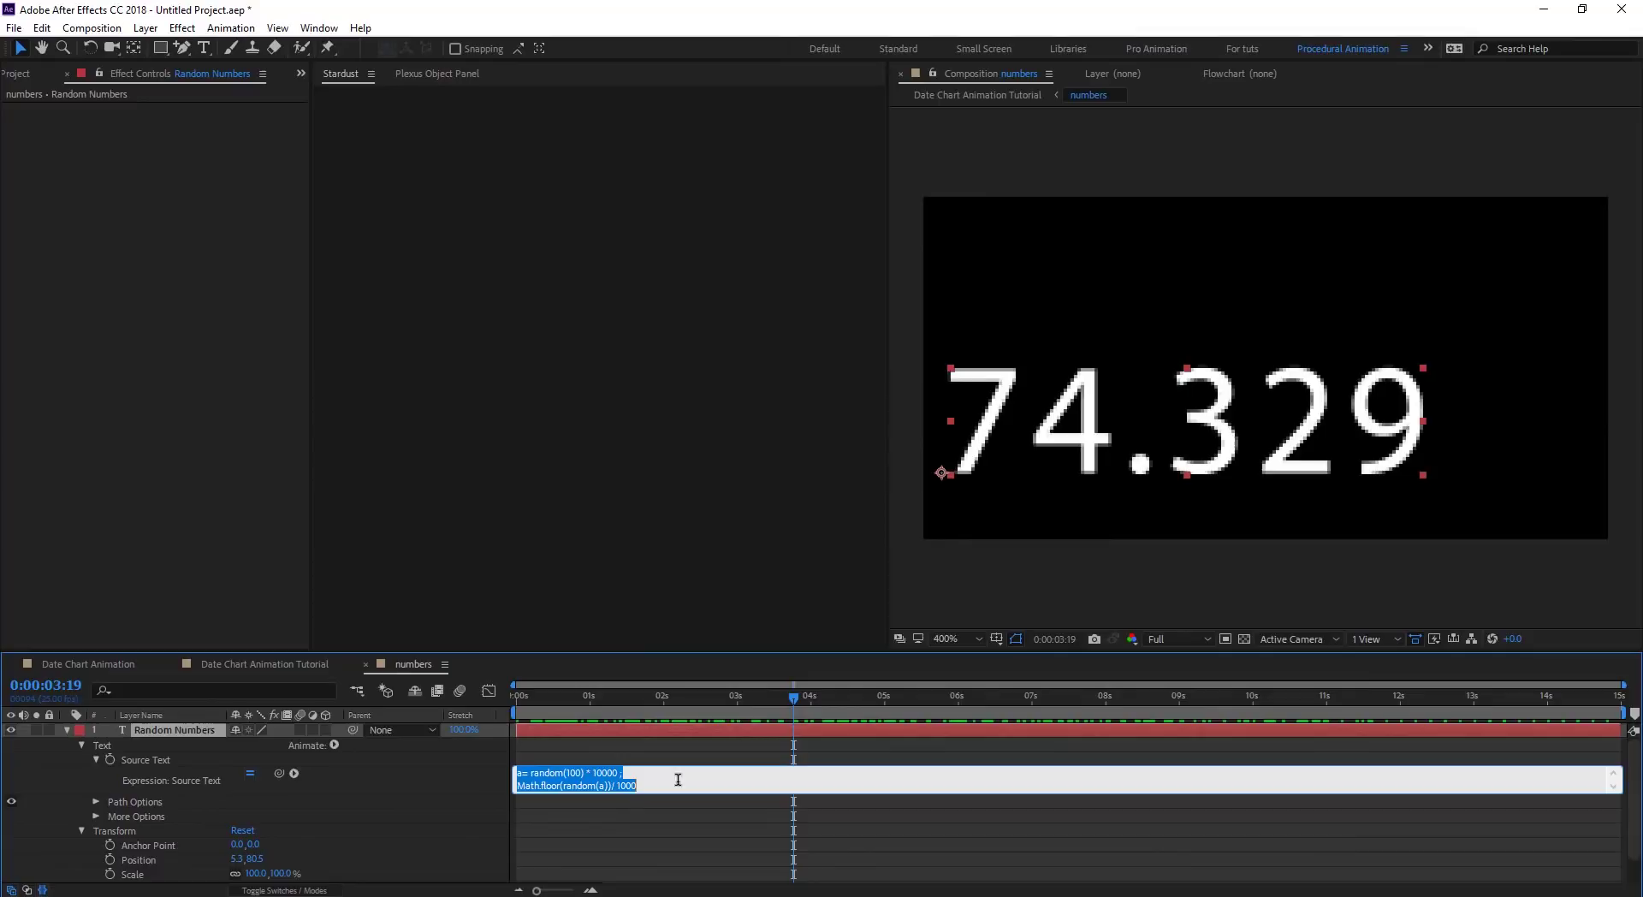
{"action": "mouse_move", "coordinate": [773, 697]}
{"action": "left_mouse_down"}
{"action": "mouse_move", "coordinate": [600, 695]}
{"action": "mouse_move", "coordinate": [1430, 710]}
{"action": "mouse_move", "coordinate": [750, 712]}
{"action": "left_mouse_up"}
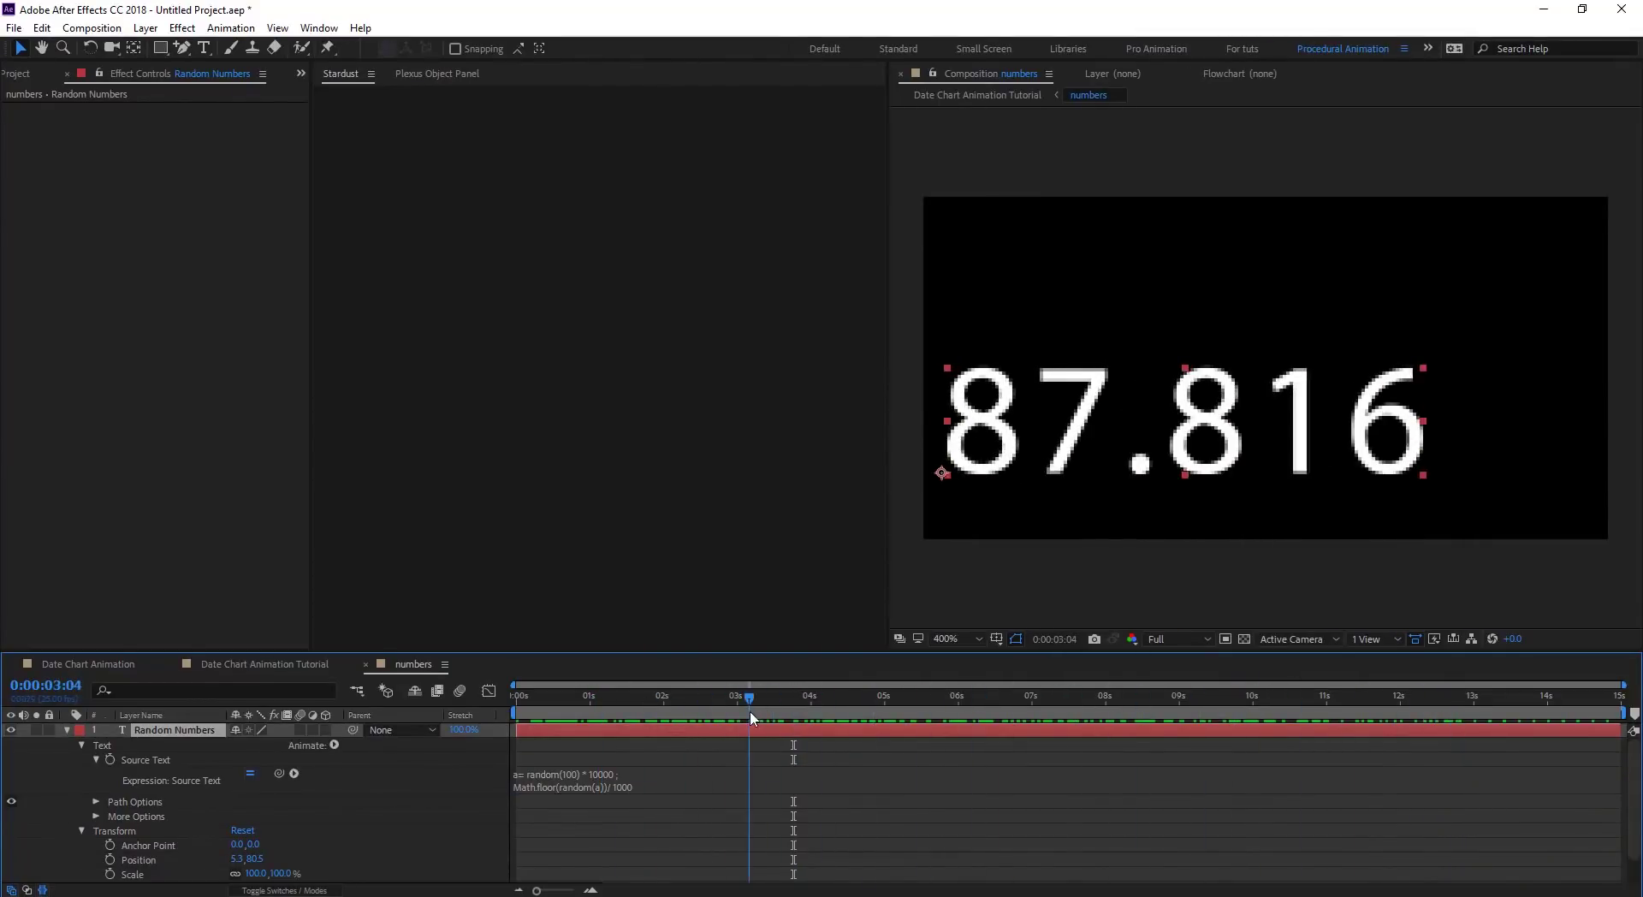
Return to the Date Chart Animation Tutorial composition and assign the numbers layer as the Texture particle's texture layer.
{"action": "left_click", "coordinate": [275, 661]}
{"action": "left_click", "coordinate": [193, 746]}
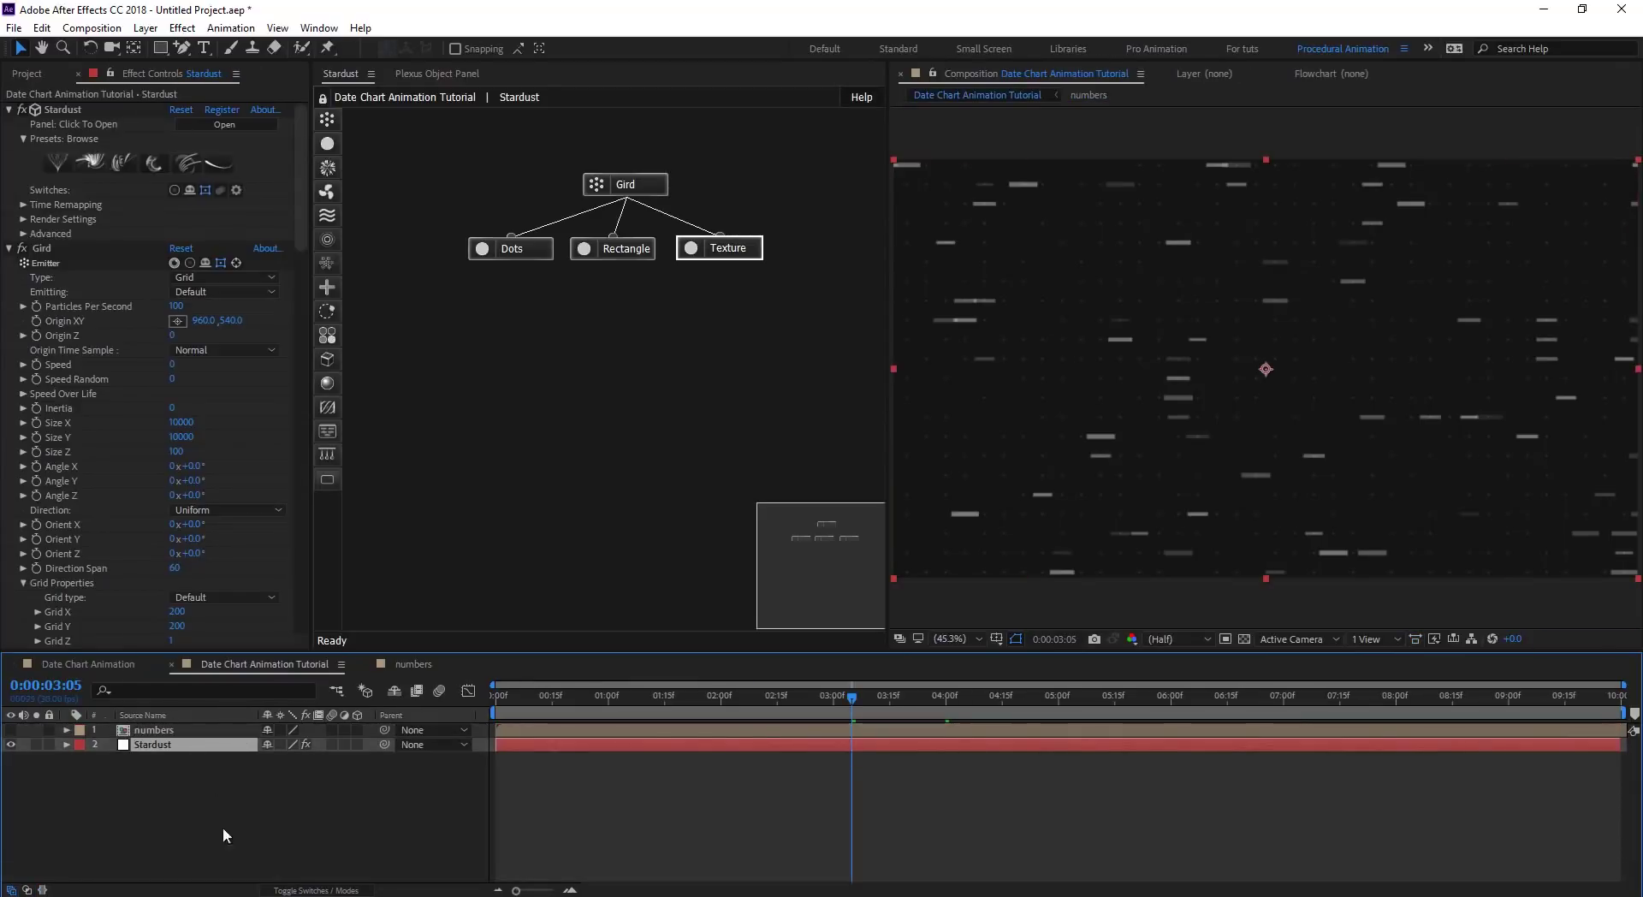
{"action": "left_click", "coordinate": [741, 256]}
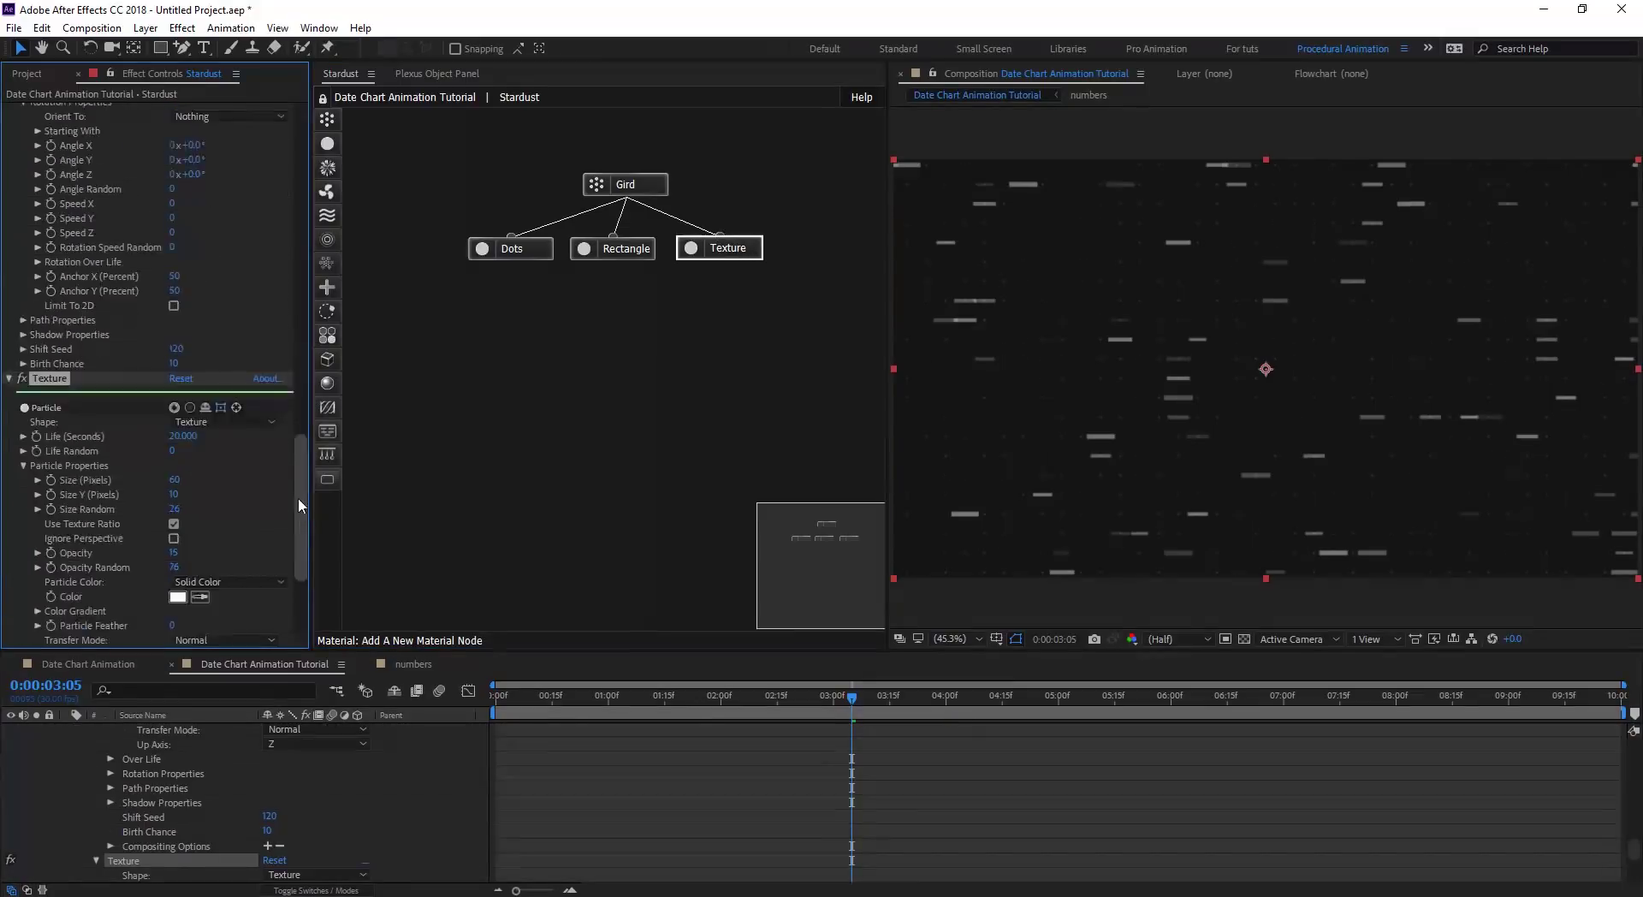
{"action": "scroll", "coordinate": [298, 499], "scroll_direction": "down", "scroll_amount": 5}
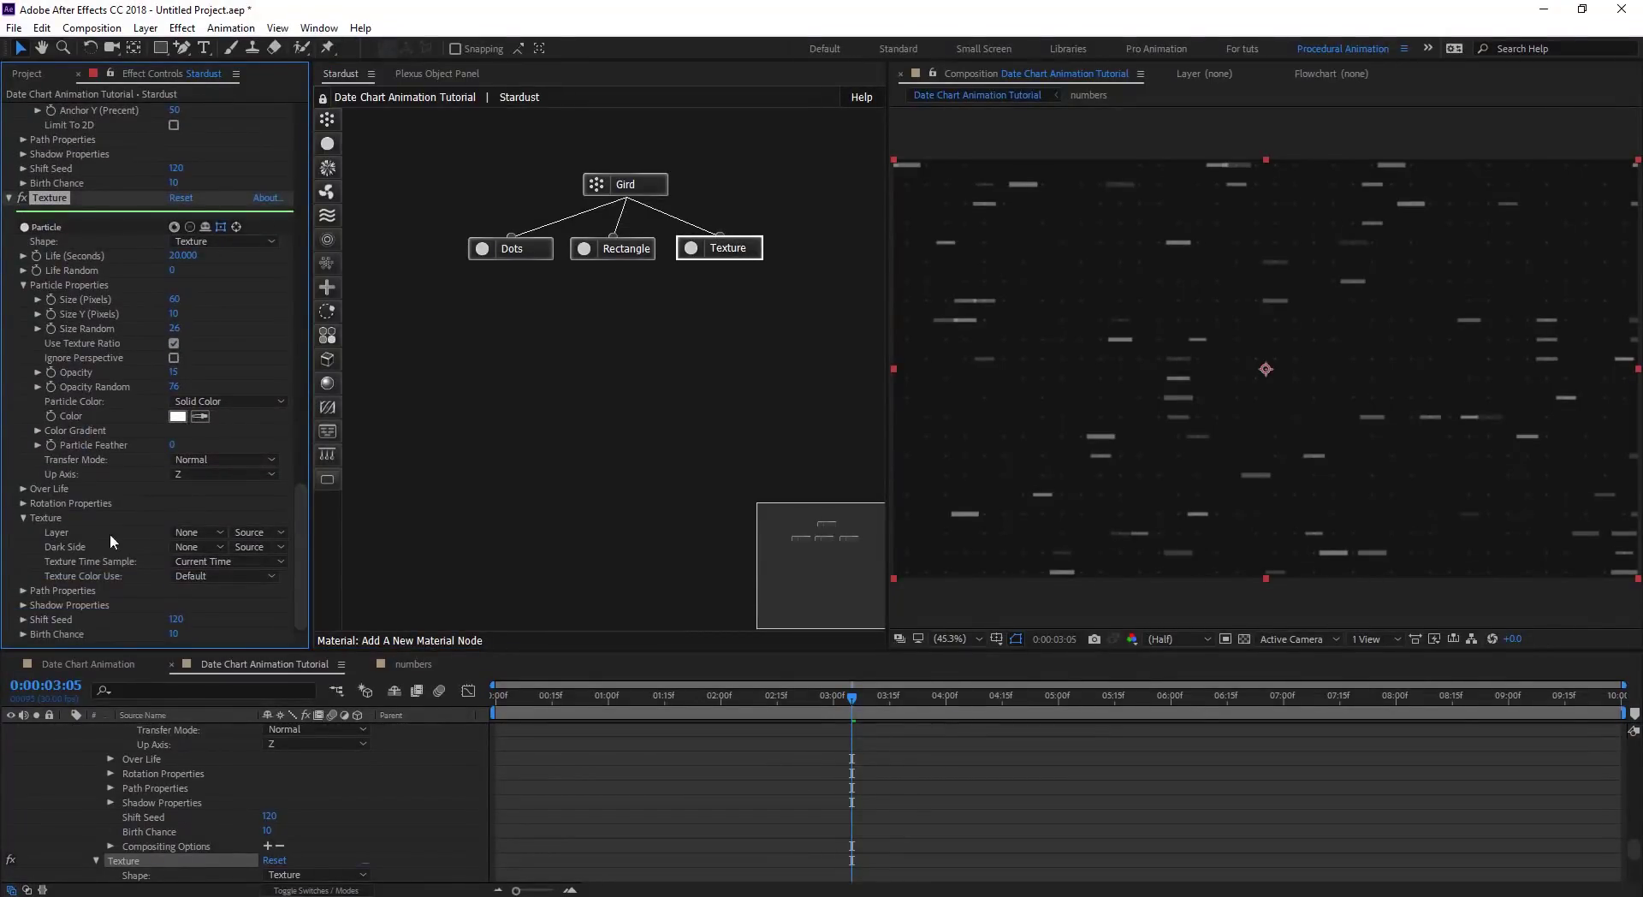
{"action": "left_click", "coordinate": [214, 531]}
{"action": "left_click", "coordinate": [214, 571]}
Set the Texture particle's Texture Time Sample to Random Still Frame.
{"action": "key", "text": "slash"}
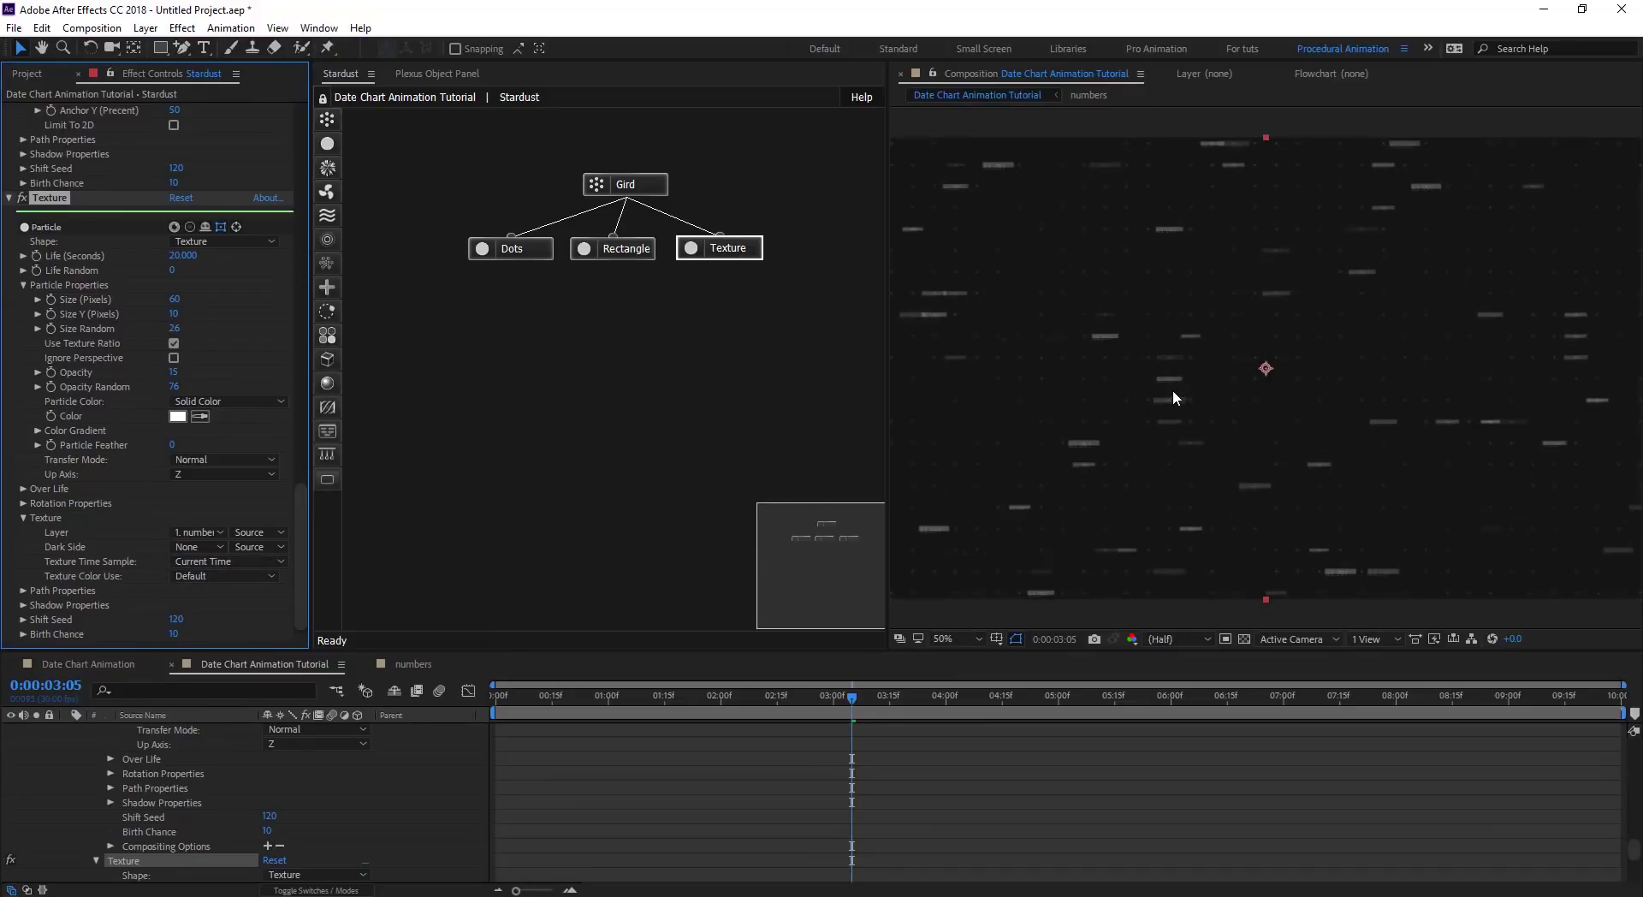
{"action": "left_click_drag", "start_coordinate": [1007, 340], "coordinate": [1087, 385]}
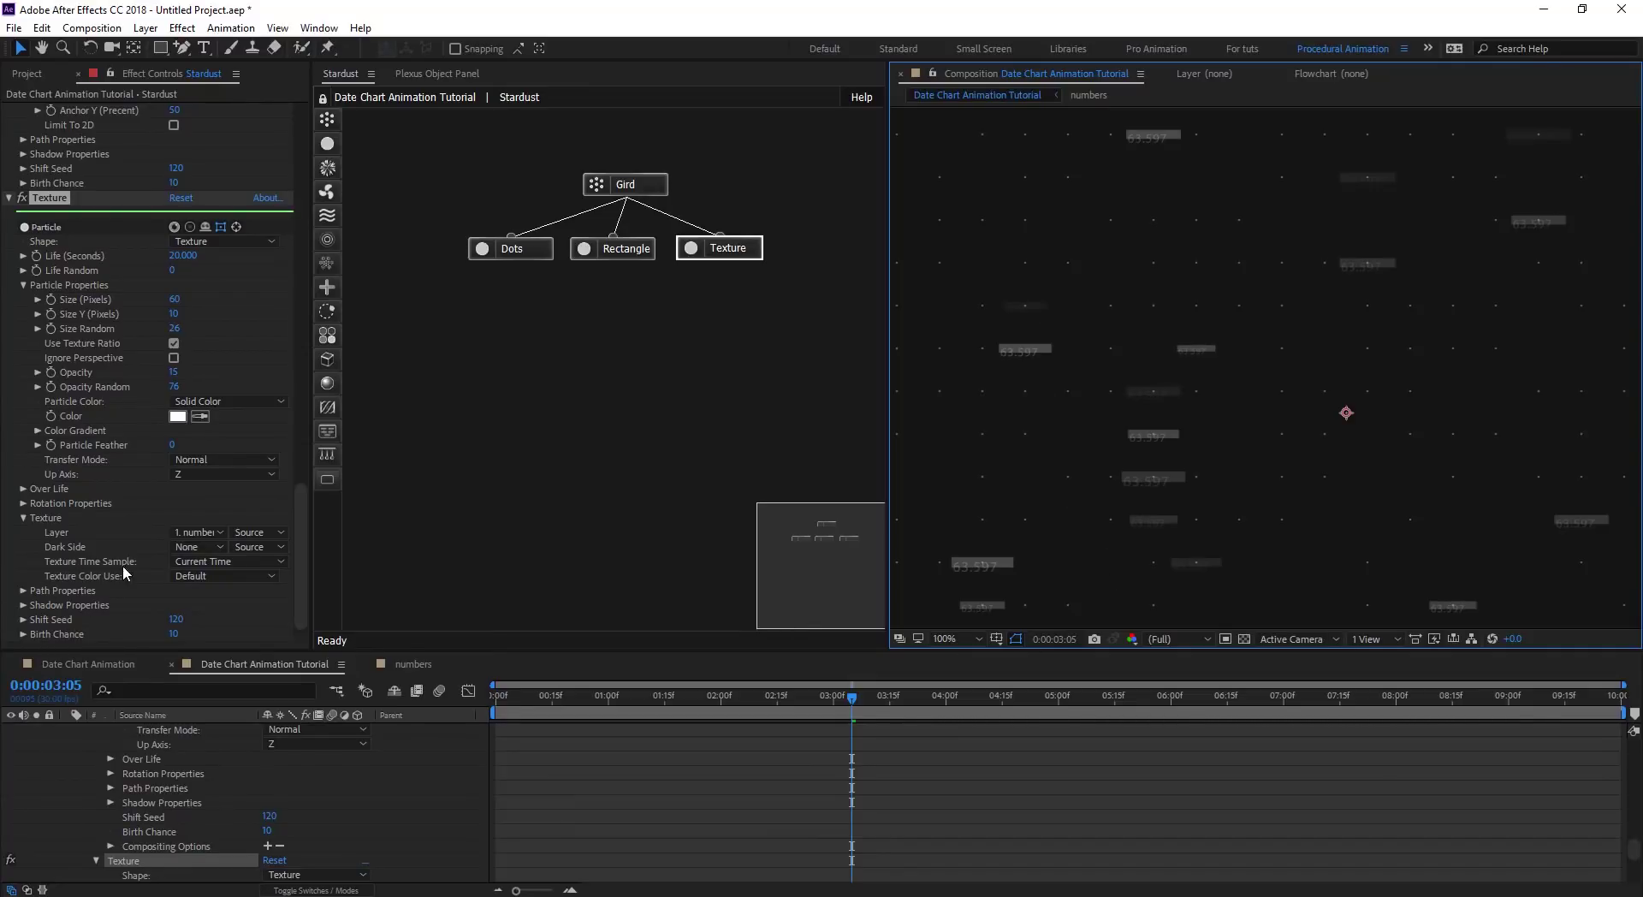
{"action": "left_click", "coordinate": [245, 562]}
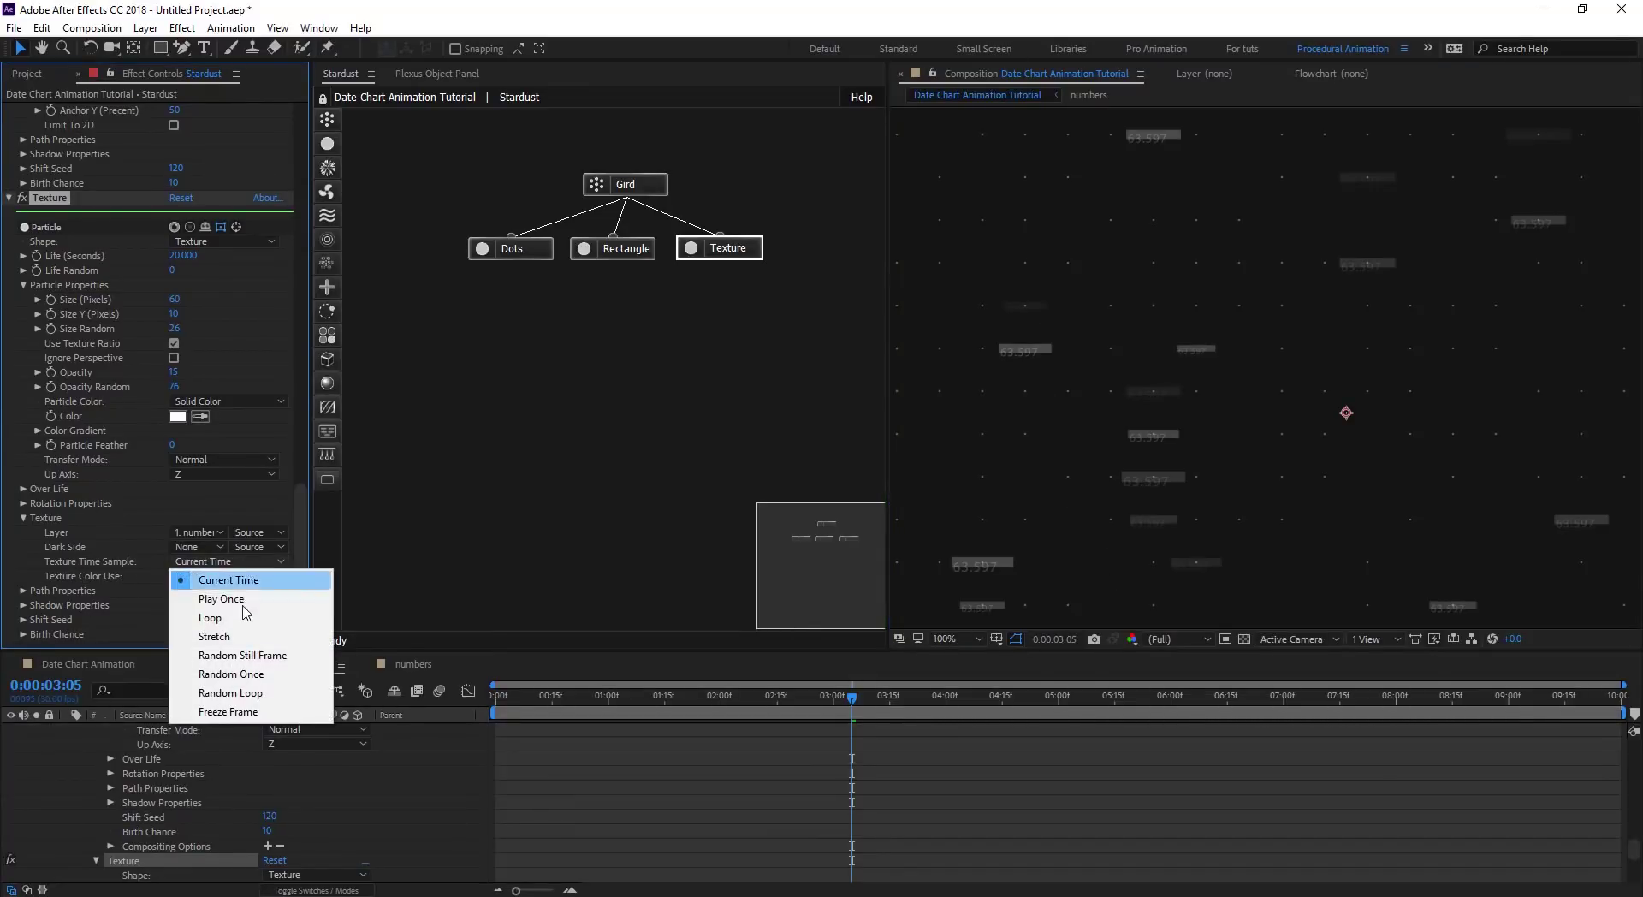
{"action": "left_click", "coordinate": [241, 655]}
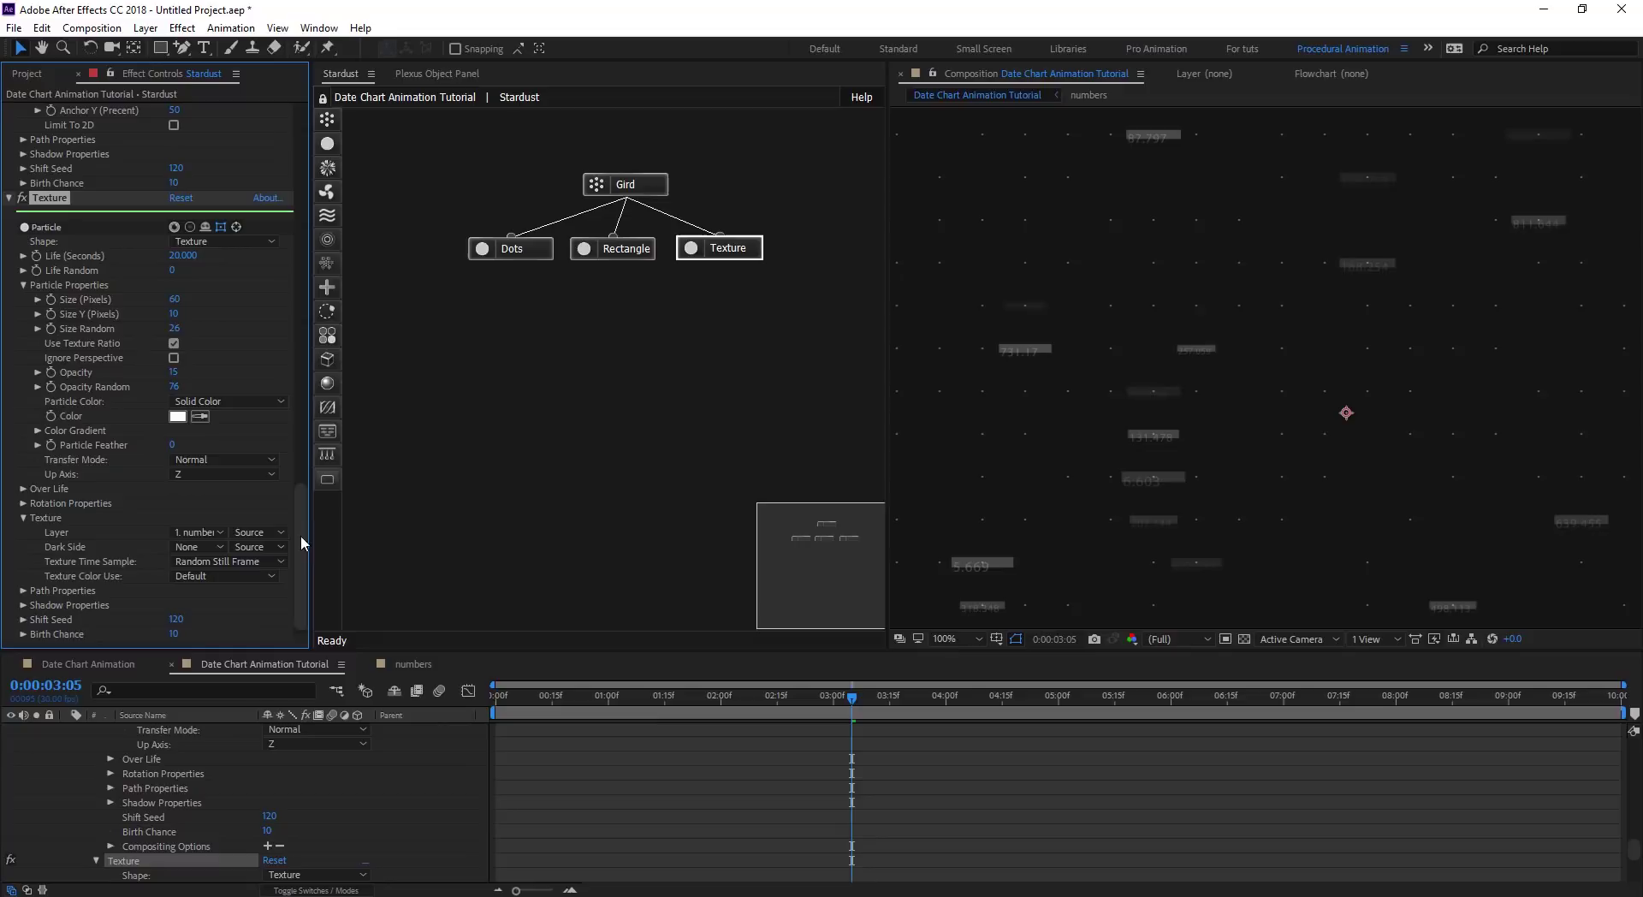
Raise the Texture particle's Opacity to 50.
{"action": "left_click_drag", "start_coordinate": [300, 536], "coordinate": [294, 491]}
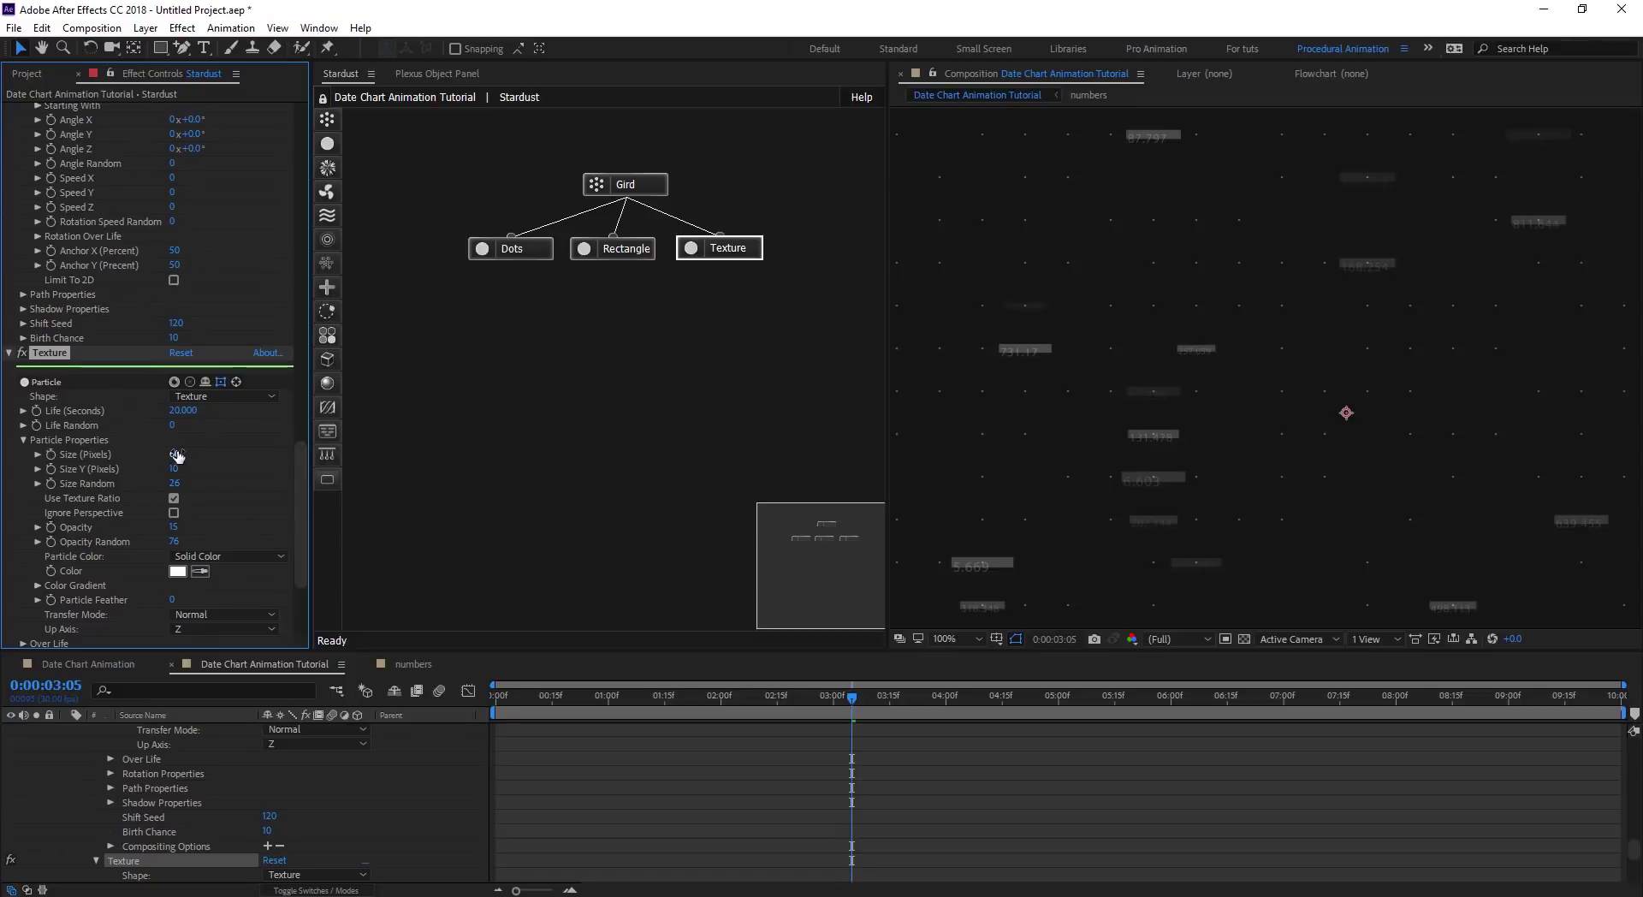
{"action": "left_click", "coordinate": [174, 526]}
{"action": "left_click_drag", "start_coordinate": [176, 529], "coordinate": [192, 530]}
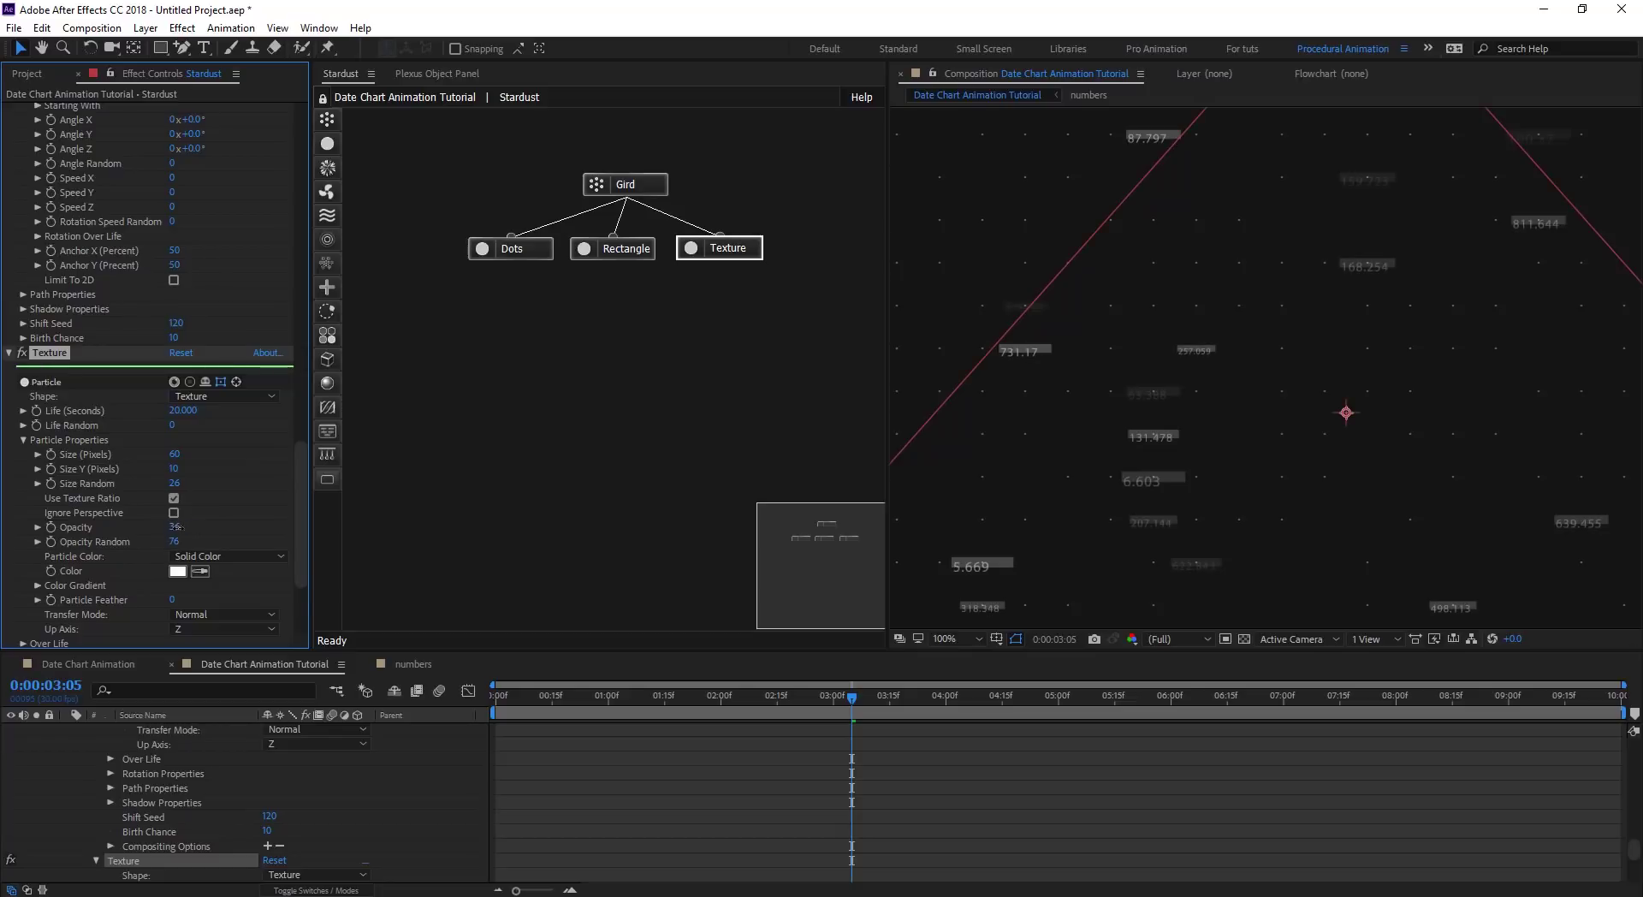
{"action": "left_click", "coordinate": [178, 528]}
{"action": "type", "text": "50"}
{"action": "key", "text": "Return"}
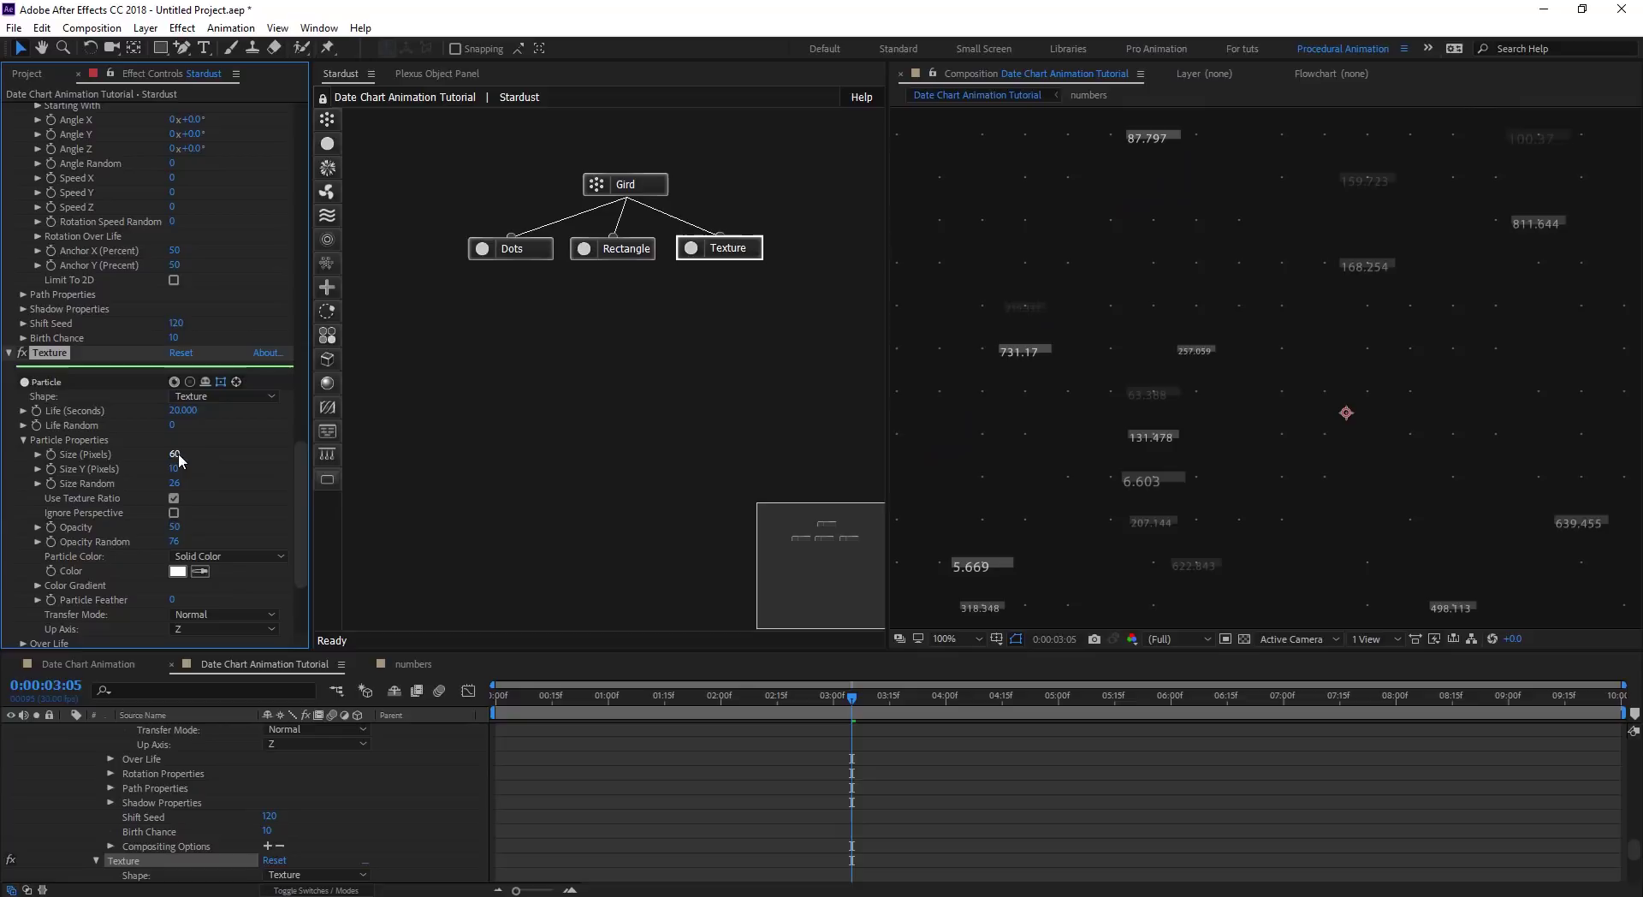
Increase the Texture particle's Size Random to 38 and its Opacity Random to 93.
{"action": "scroll", "coordinate": [1250, 278], "scroll_direction": "down", "scroll_amount": 1}
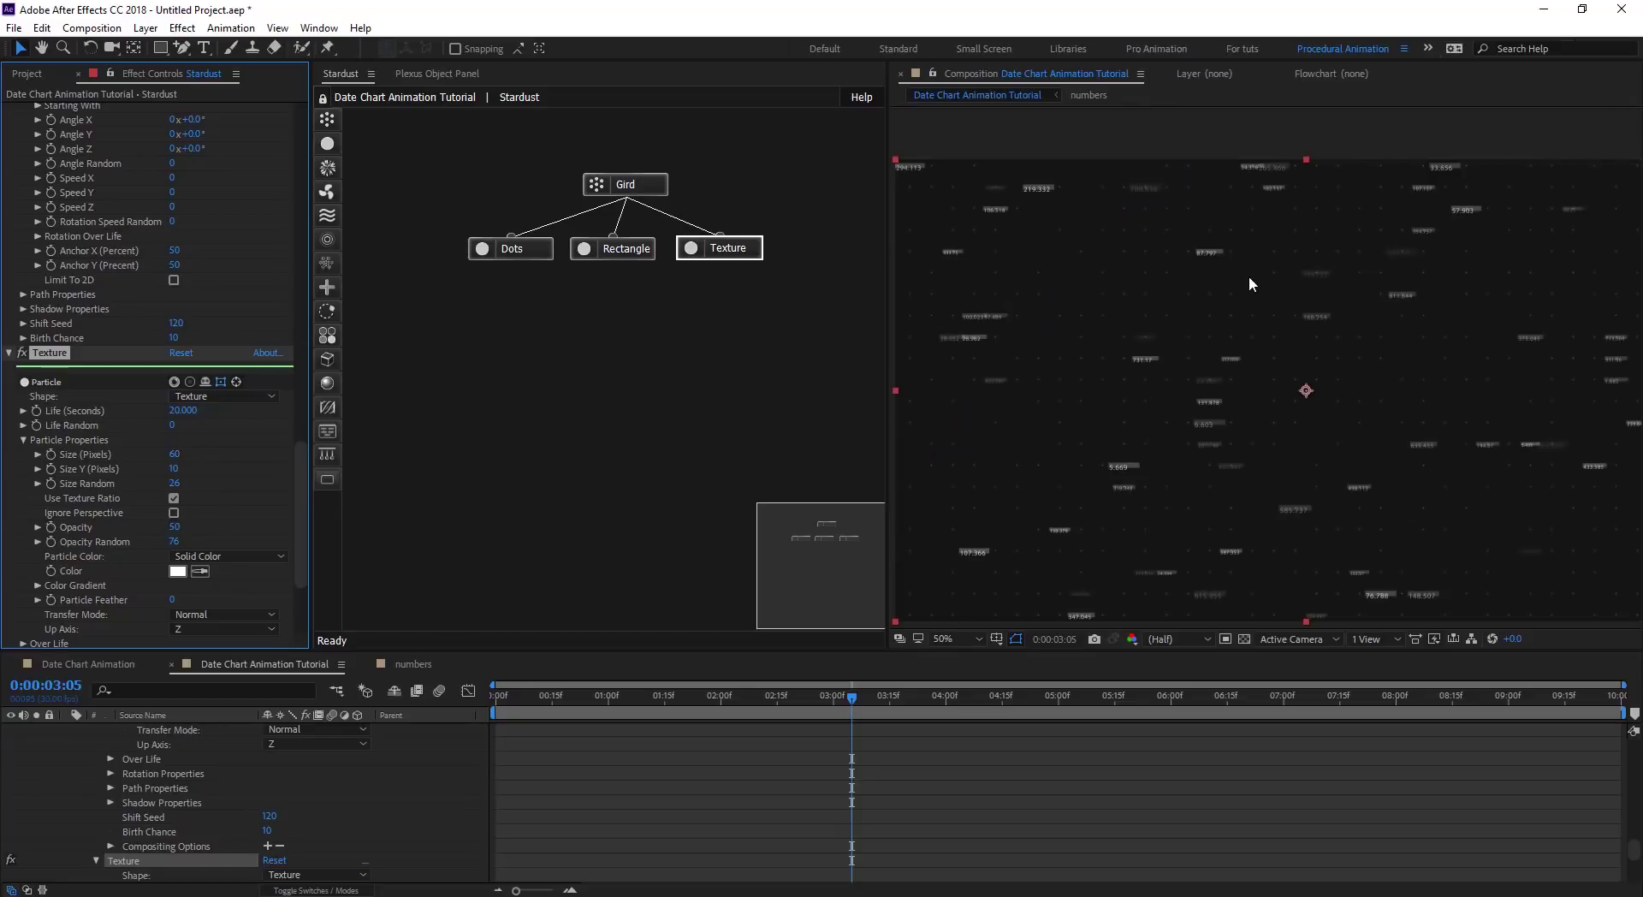
{"action": "left_click_drag", "start_coordinate": [1156, 453], "coordinate": [1119, 473]}
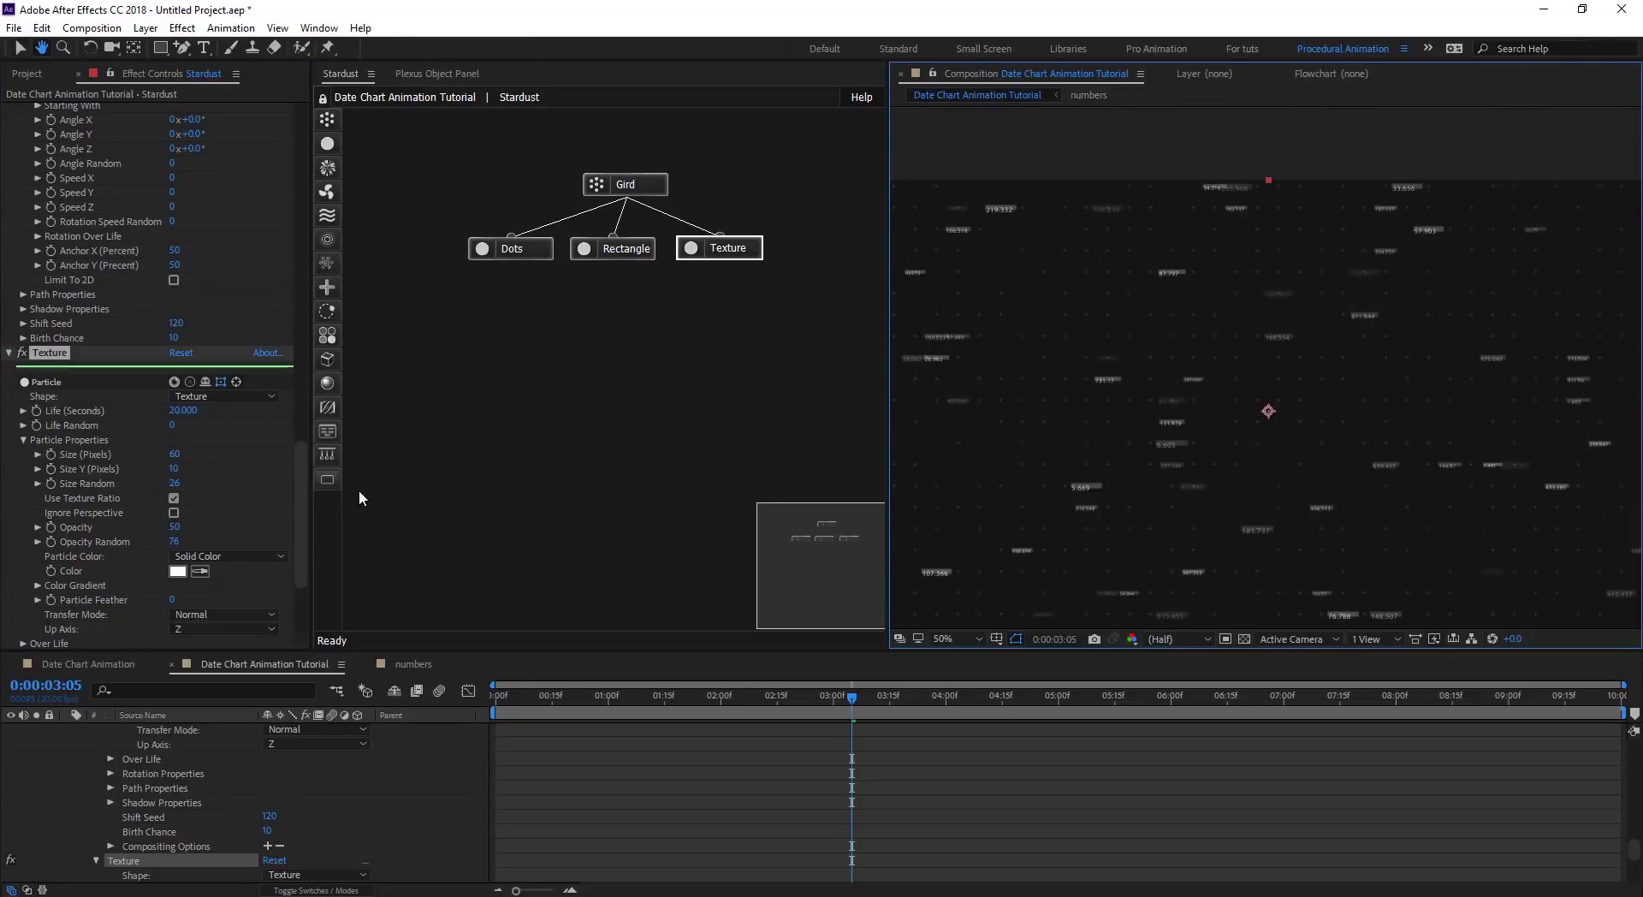
{"action": "left_click_drag", "start_coordinate": [181, 484], "coordinate": [181, 483]}
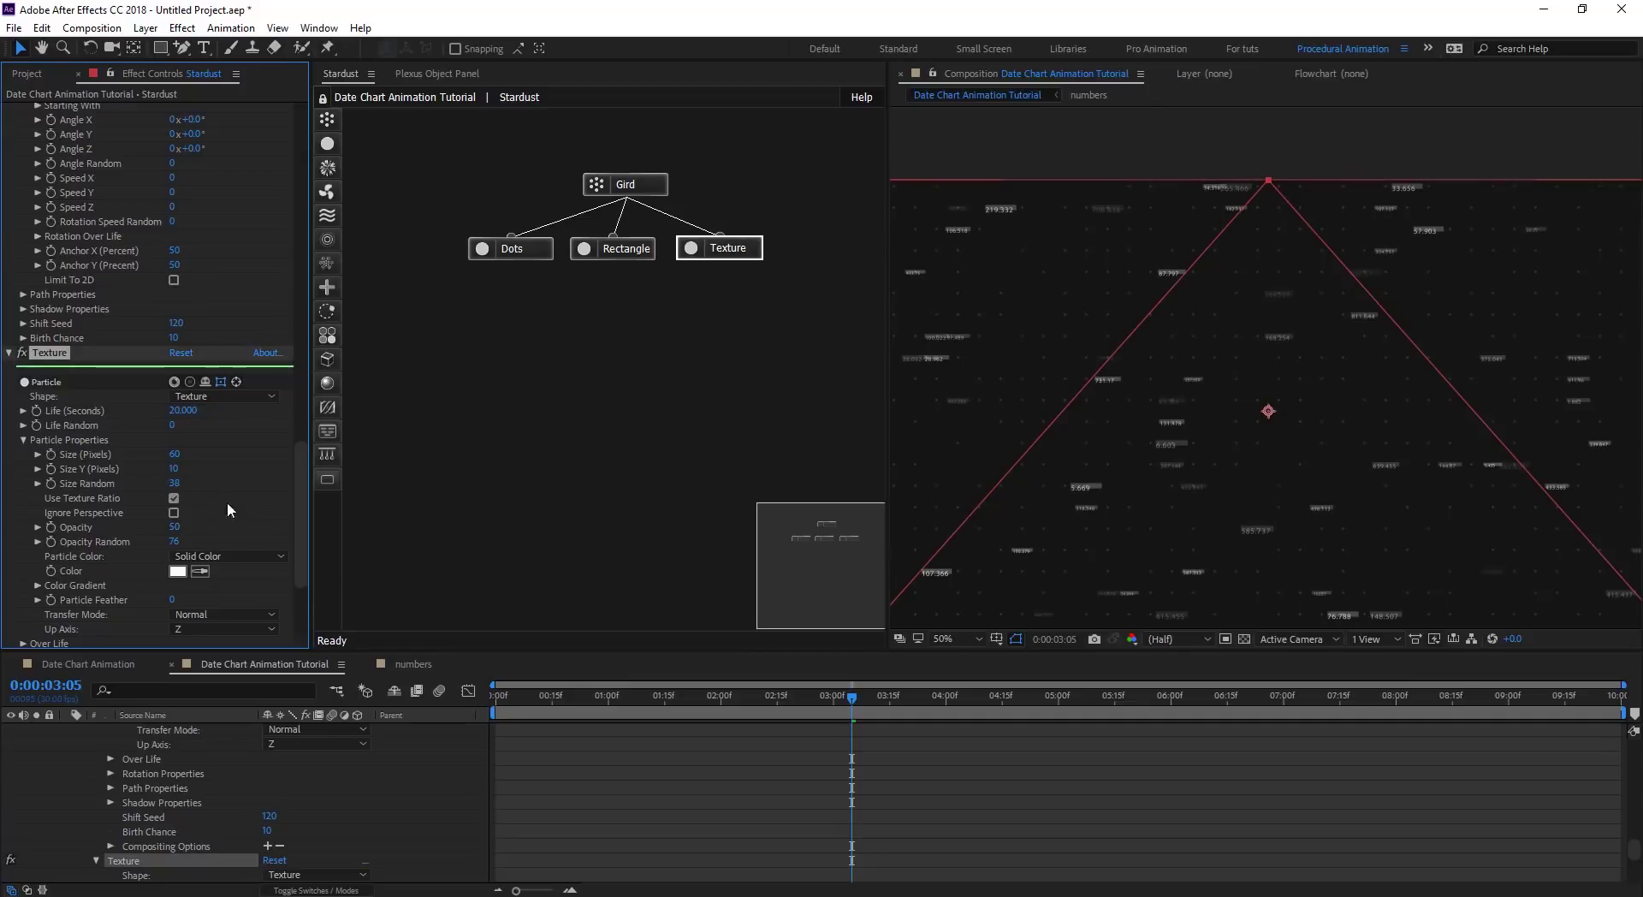
{"action": "left_click_drag", "start_coordinate": [174, 541], "coordinate": [186, 540]}
Set the Texture particle's Shift Seed to 290 so the numbers appear at different grid points than the rectangles.
{"action": "left_click_drag", "start_coordinate": [297, 475], "coordinate": [291, 513]}
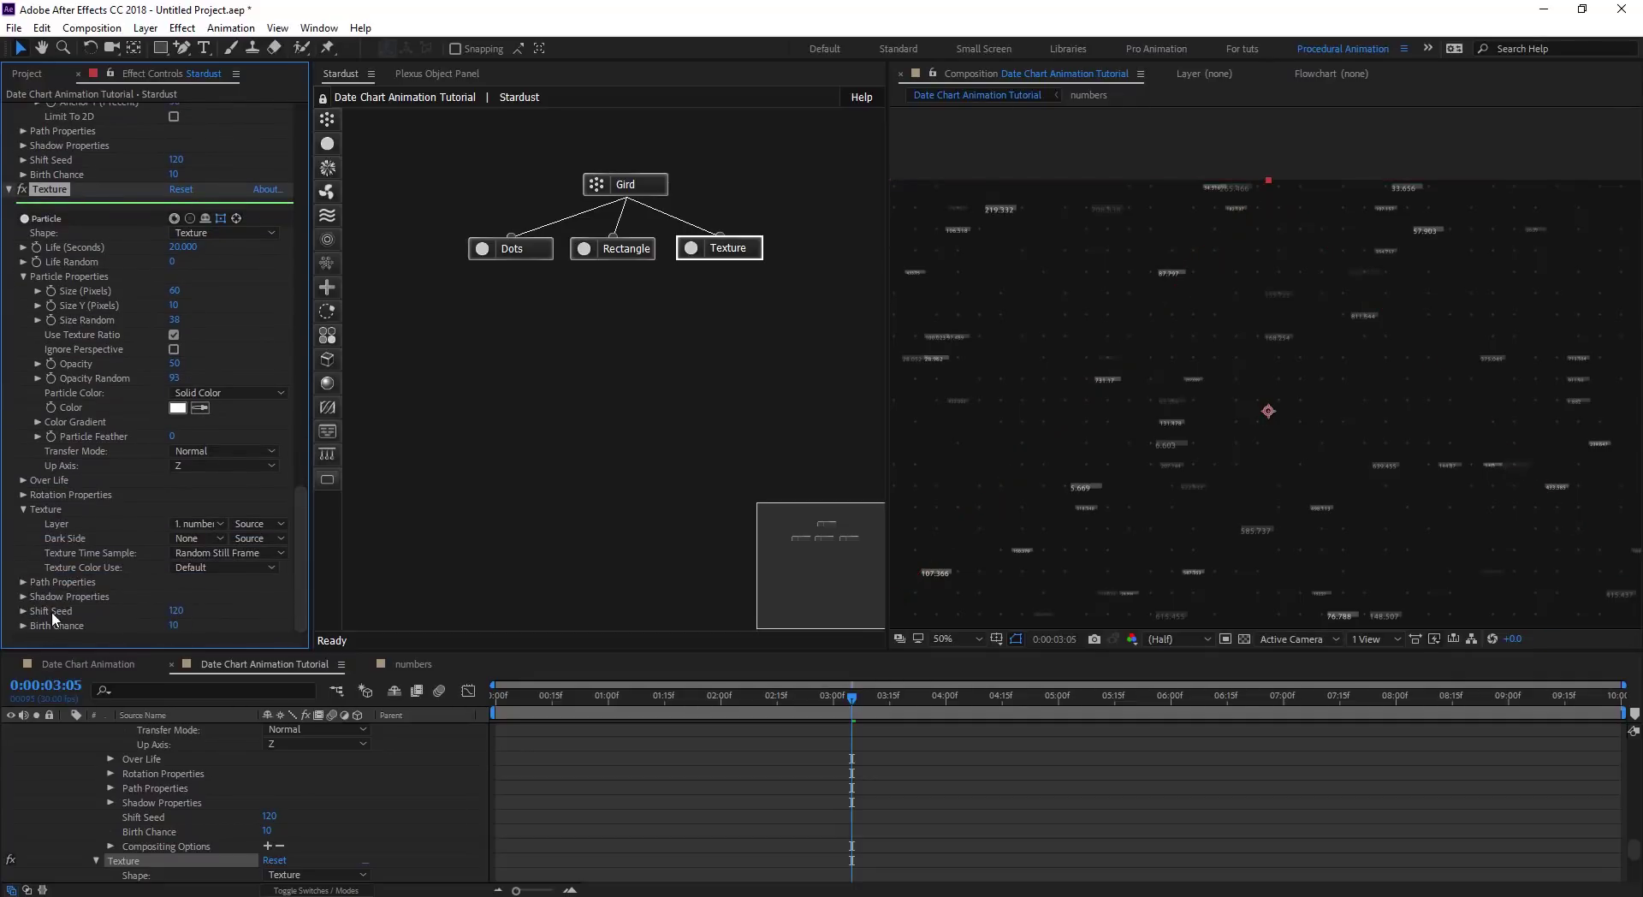
{"action": "left_click_drag", "start_coordinate": [174, 611], "coordinate": [183, 609]}
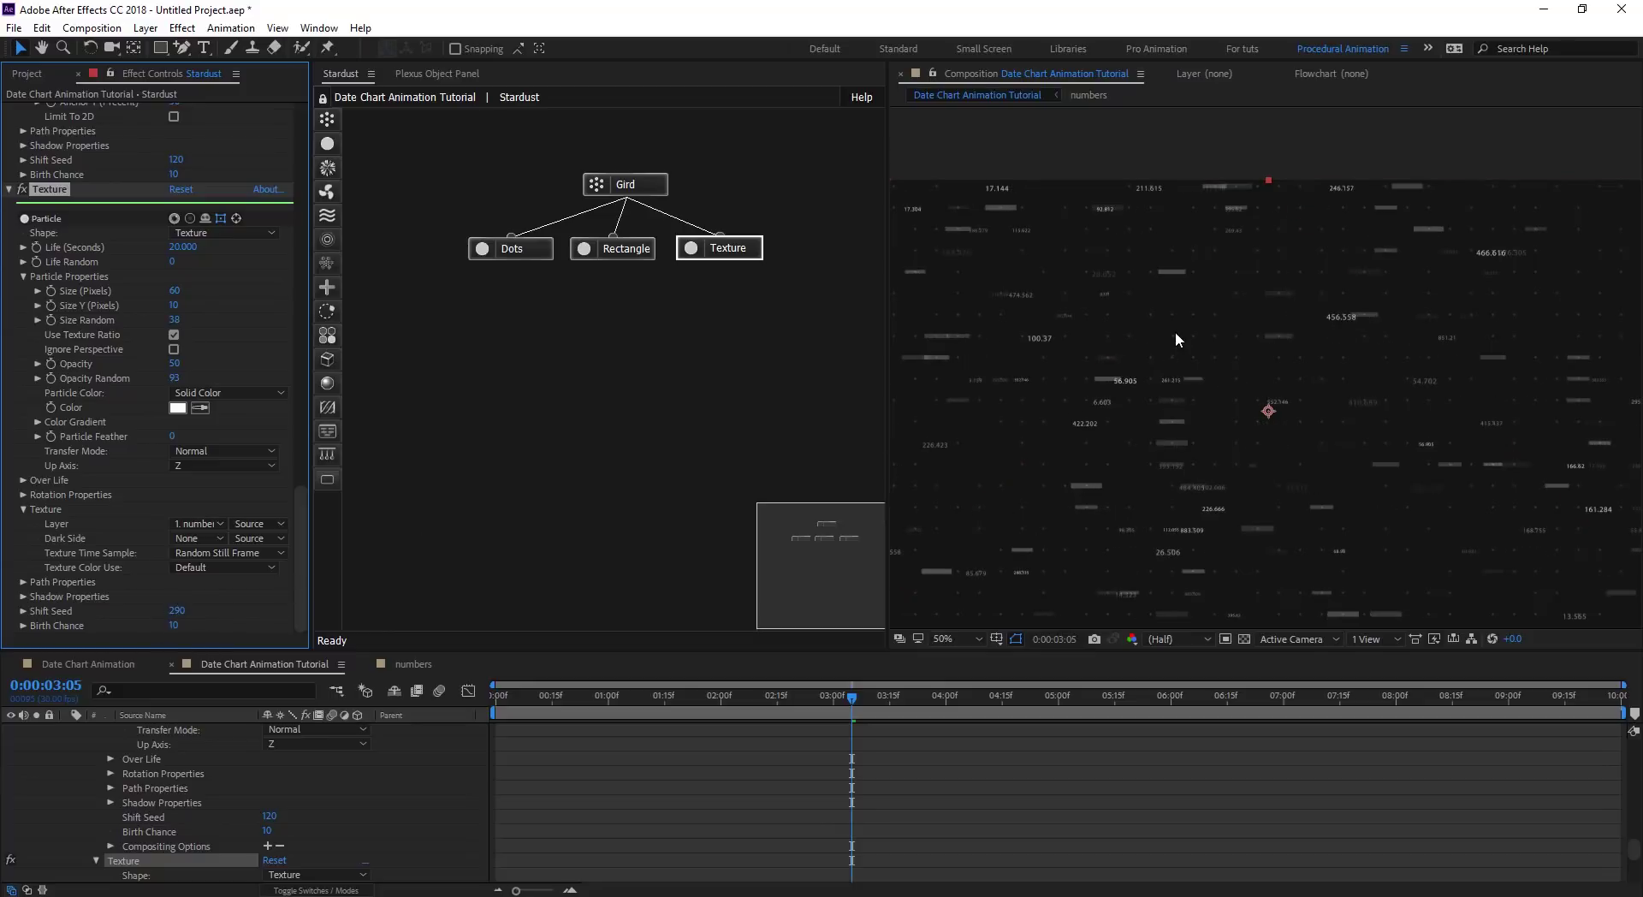
{"action": "scroll", "coordinate": [1155, 361], "scroll_direction": "down", "scroll_amount": 2}
{"action": "scroll", "coordinate": [1264, 389], "scroll_direction": "up", "scroll_amount": 2}
{"action": "left_click_drag", "start_coordinate": [1192, 302], "coordinate": [1127, 303]}
Move the Gird emitter together with its Dots, Rectangle and Texture nodes lower in the node graph.
{"action": "left_click", "coordinate": [681, 336]}
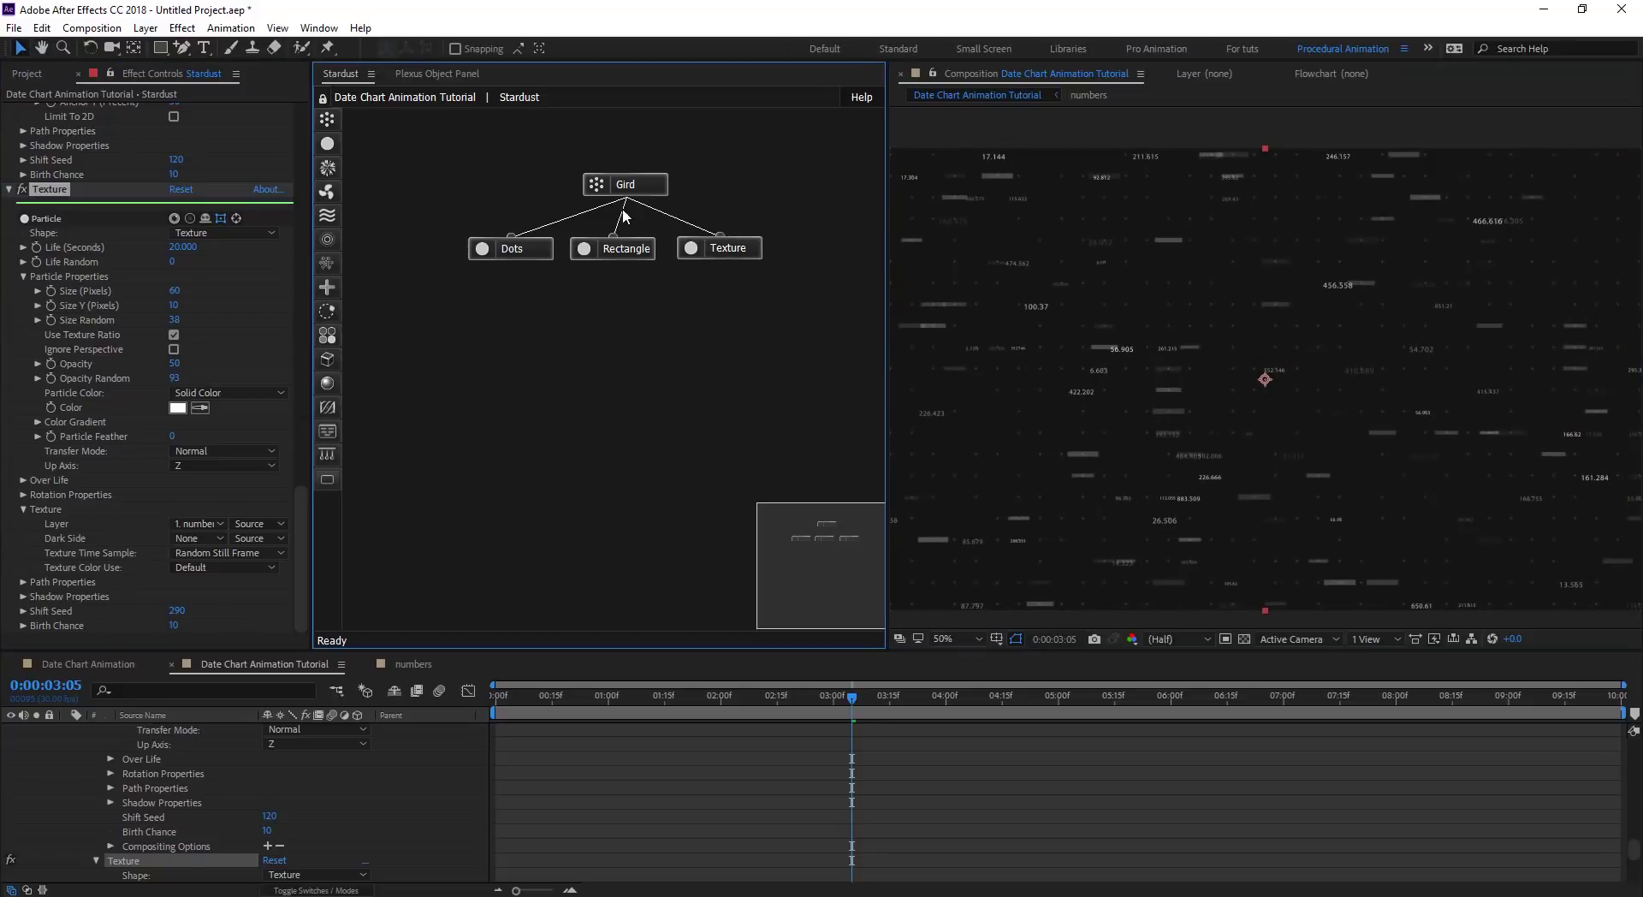
{"action": "left_click_drag", "start_coordinate": [635, 184], "coordinate": [429, 279]}
{"action": "left_click", "coordinate": [785, 153]}
{"action": "left_click_drag", "start_coordinate": [627, 185], "coordinate": [609, 271]}
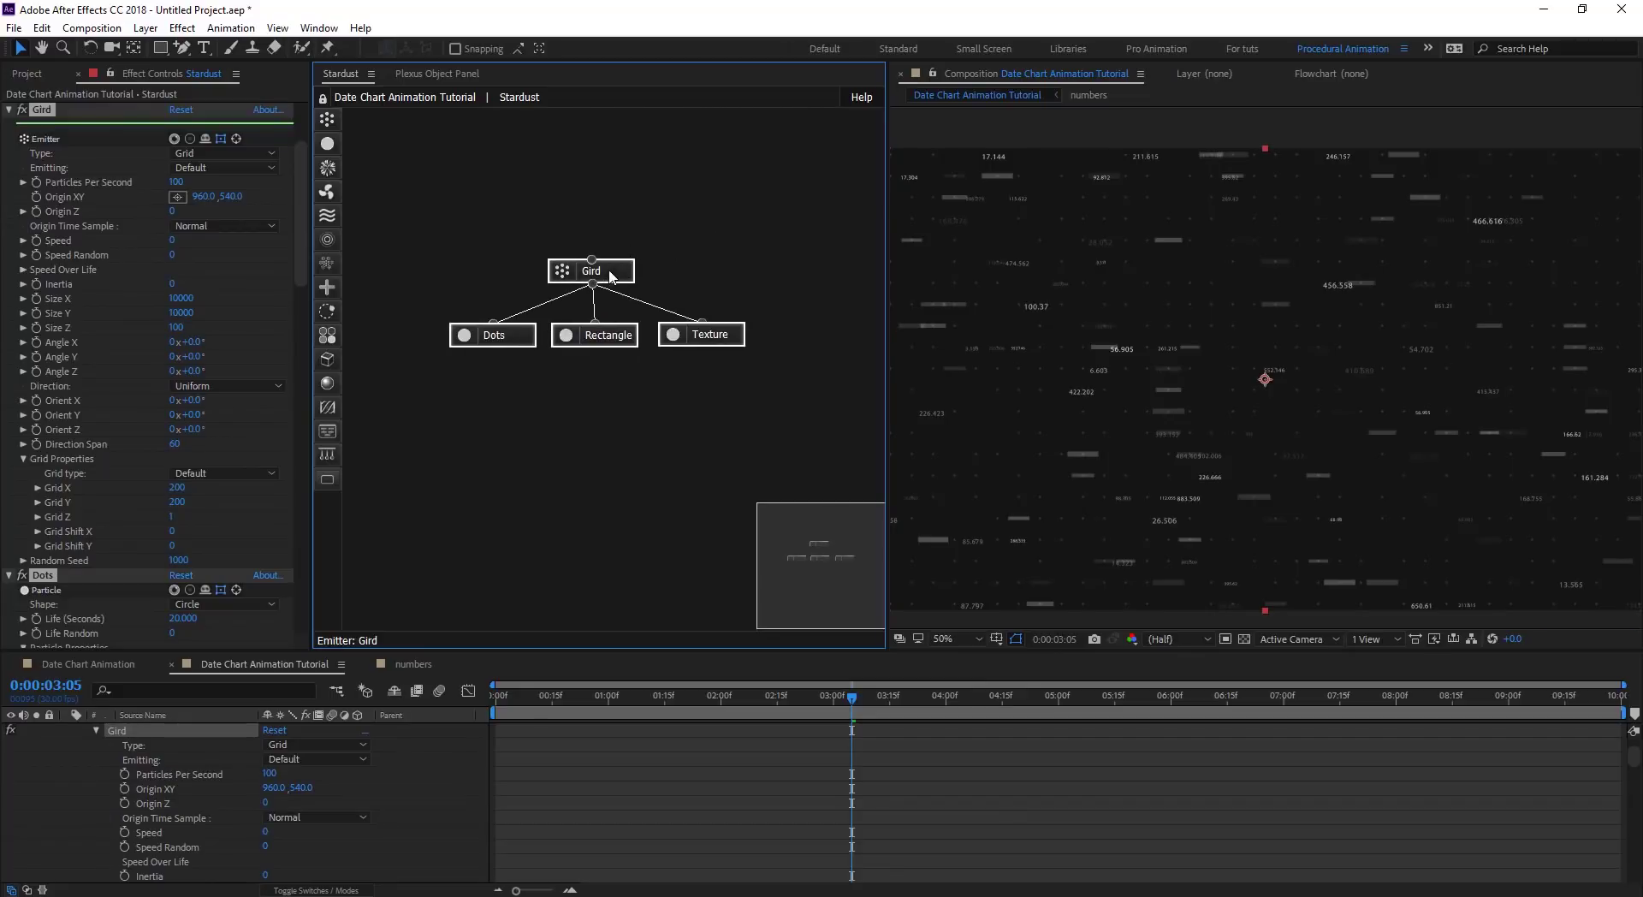
{"action": "left_click", "coordinate": [615, 397]}
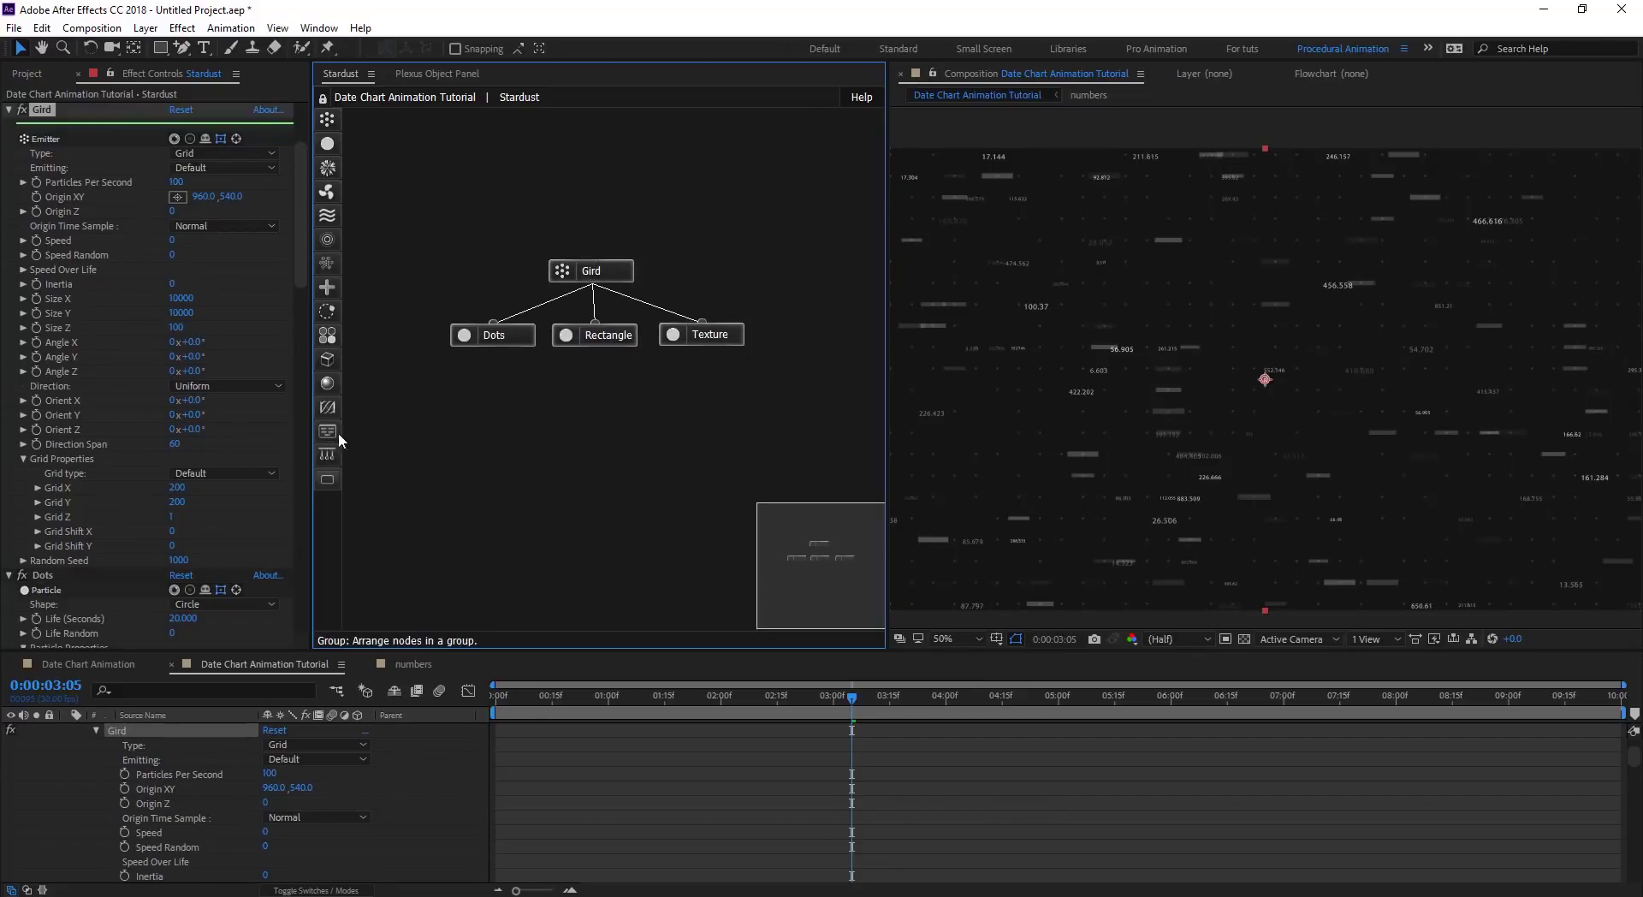
Create a Group node and add the Gird, Dots, Rectangle and Texture nodes to it.
{"action": "left_click_drag", "start_coordinate": [337, 433], "coordinate": [511, 485]}
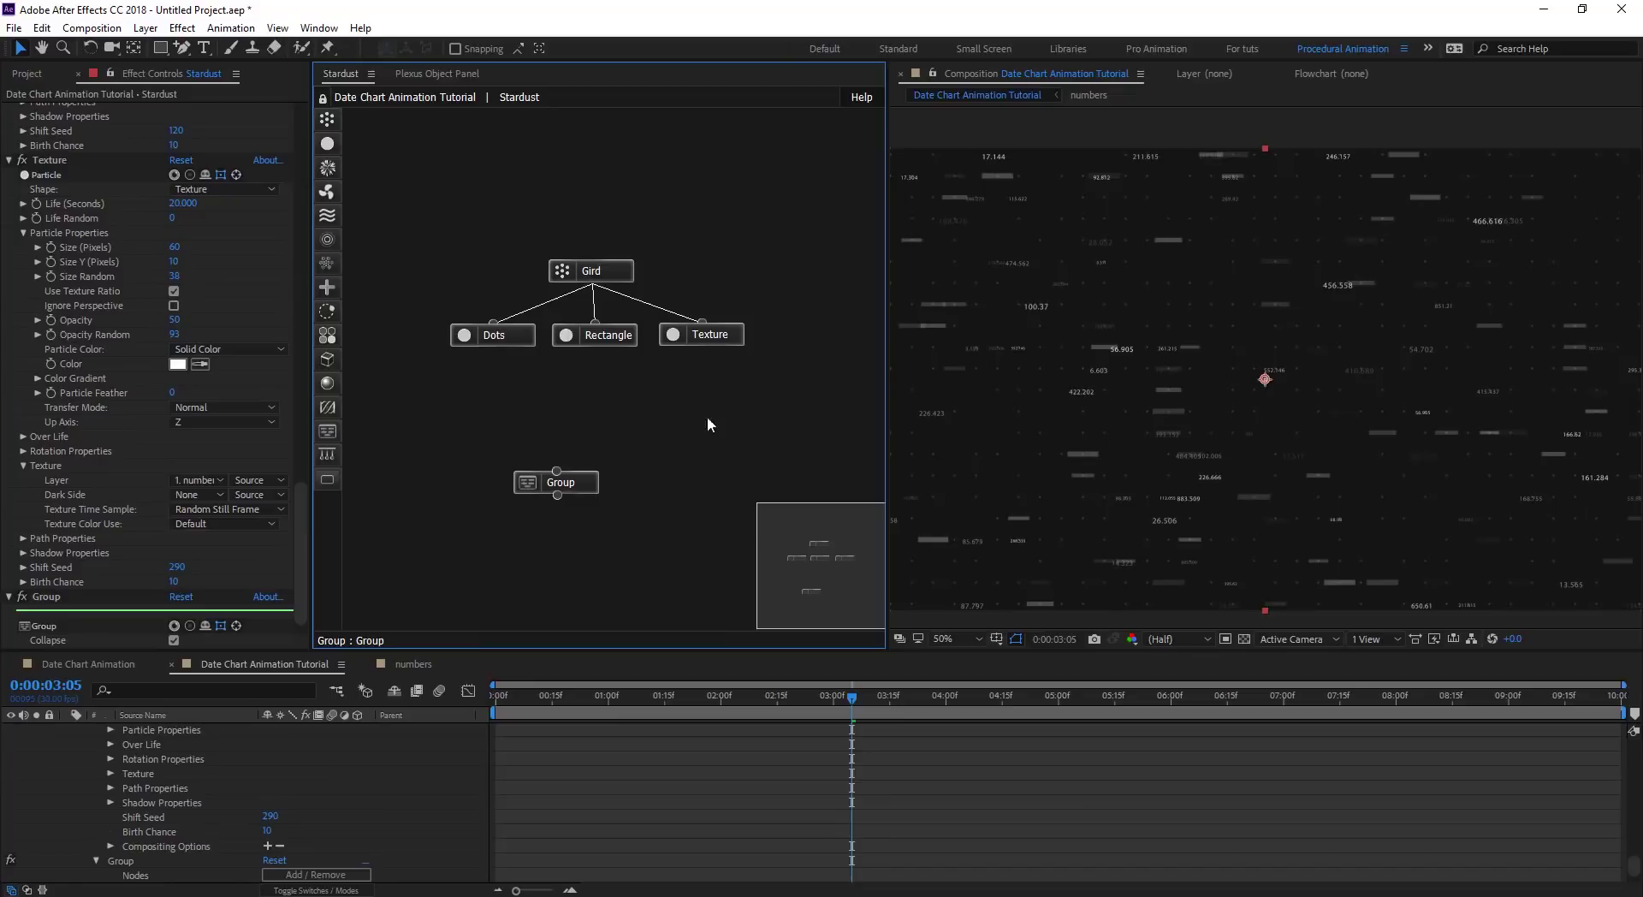
{"action": "left_click_drag", "start_coordinate": [779, 225], "coordinate": [436, 361]}
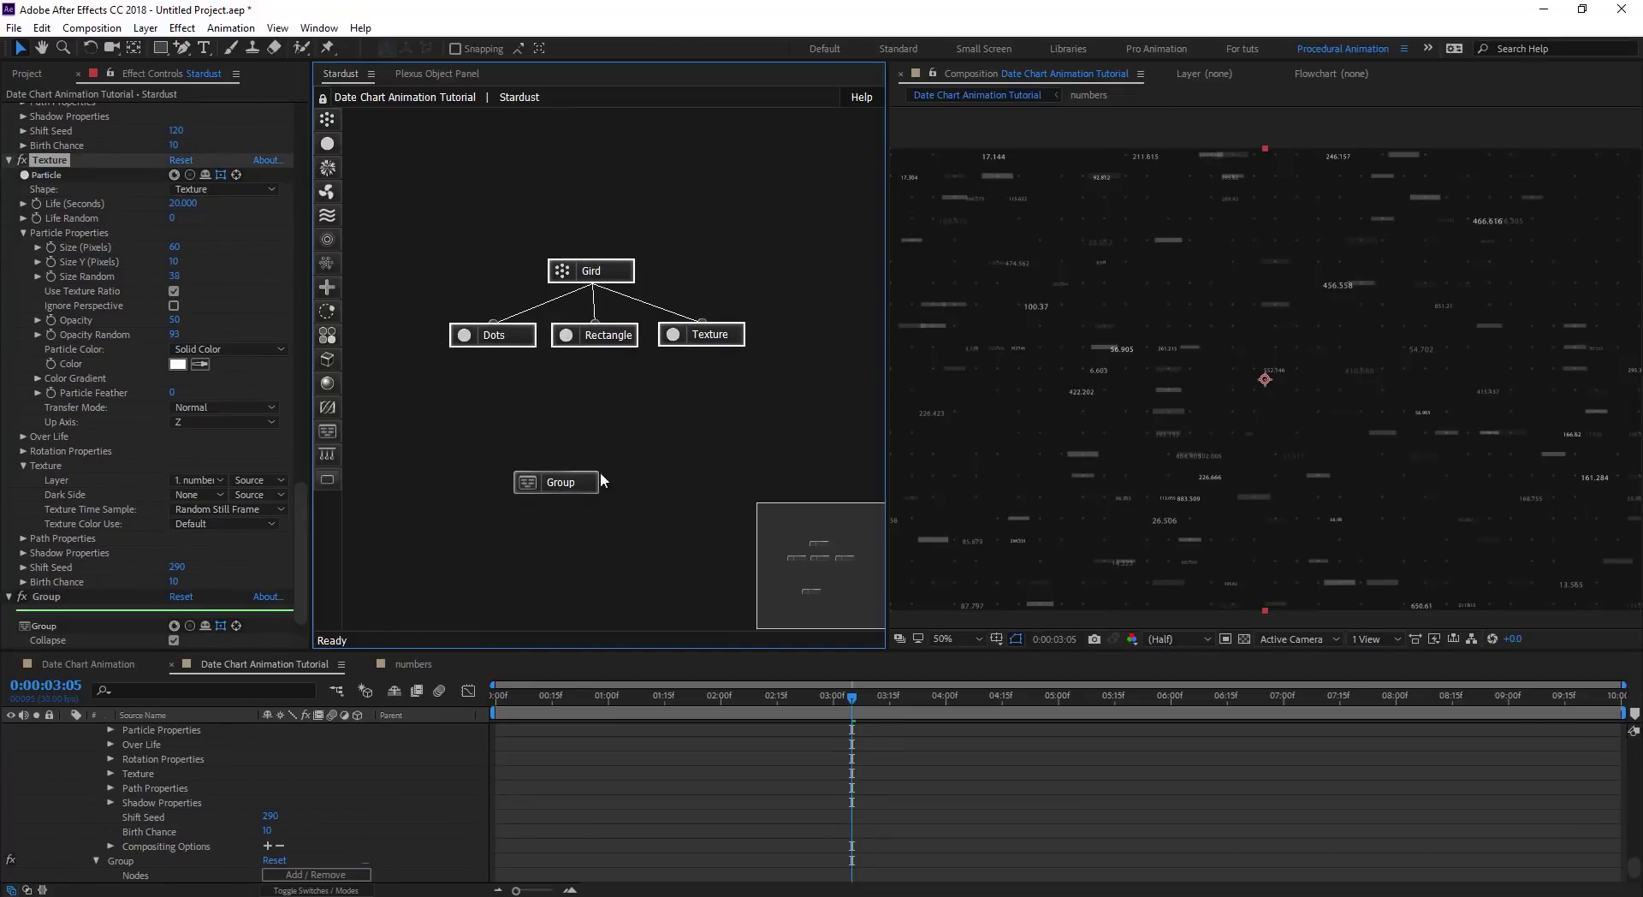
{"action": "right_click", "coordinate": [535, 484]}
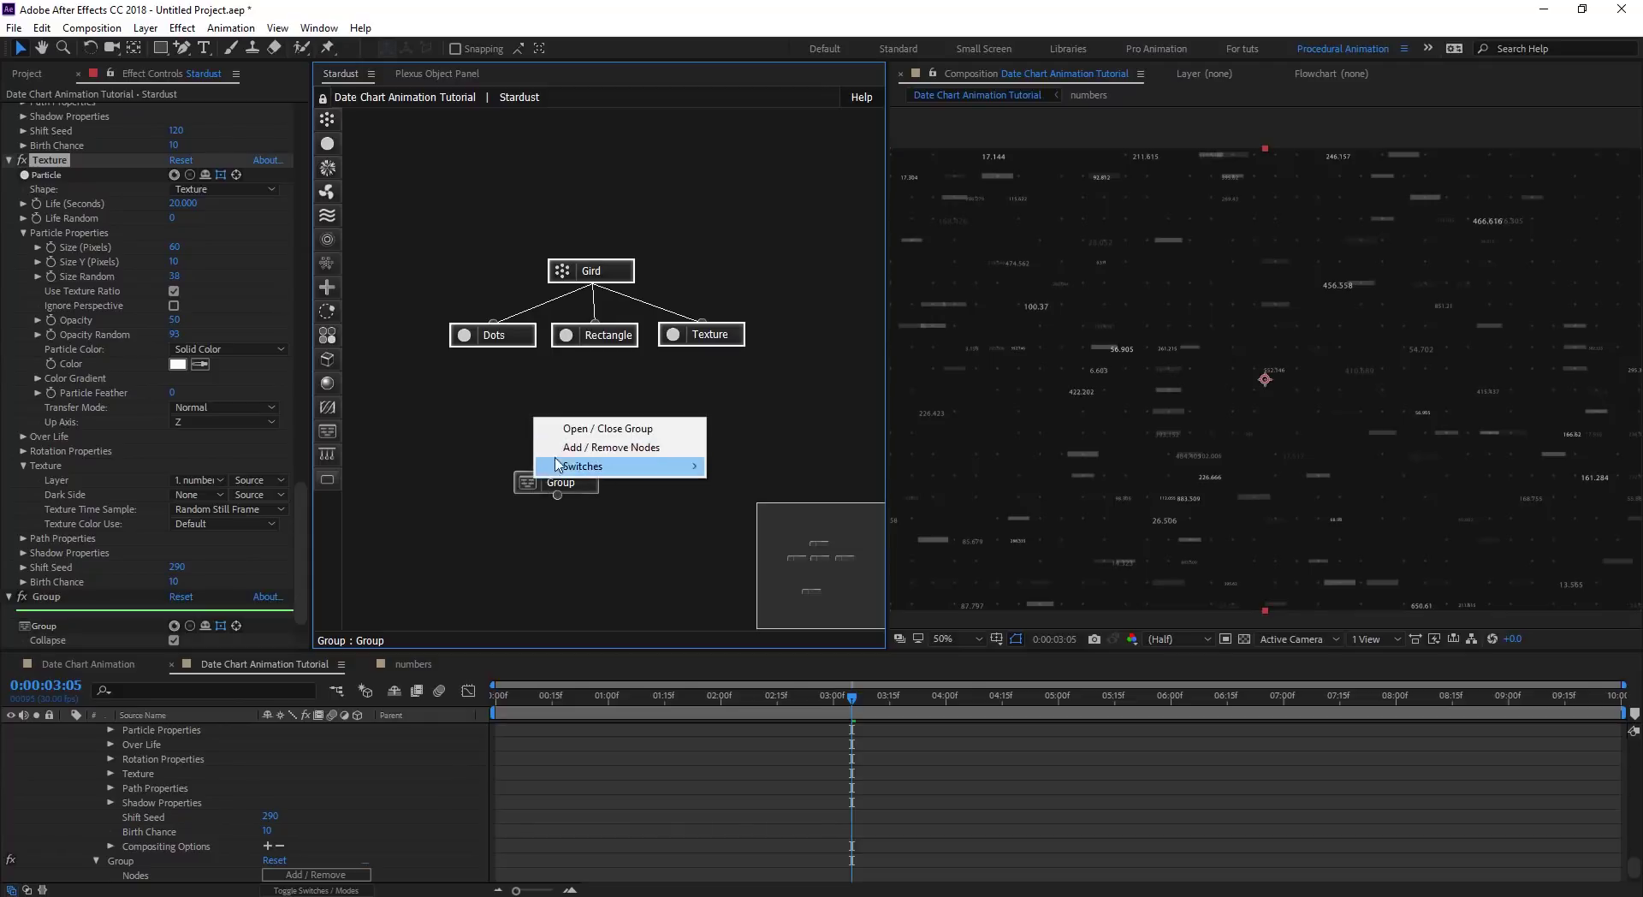
{"action": "left_click", "coordinate": [611, 448]}
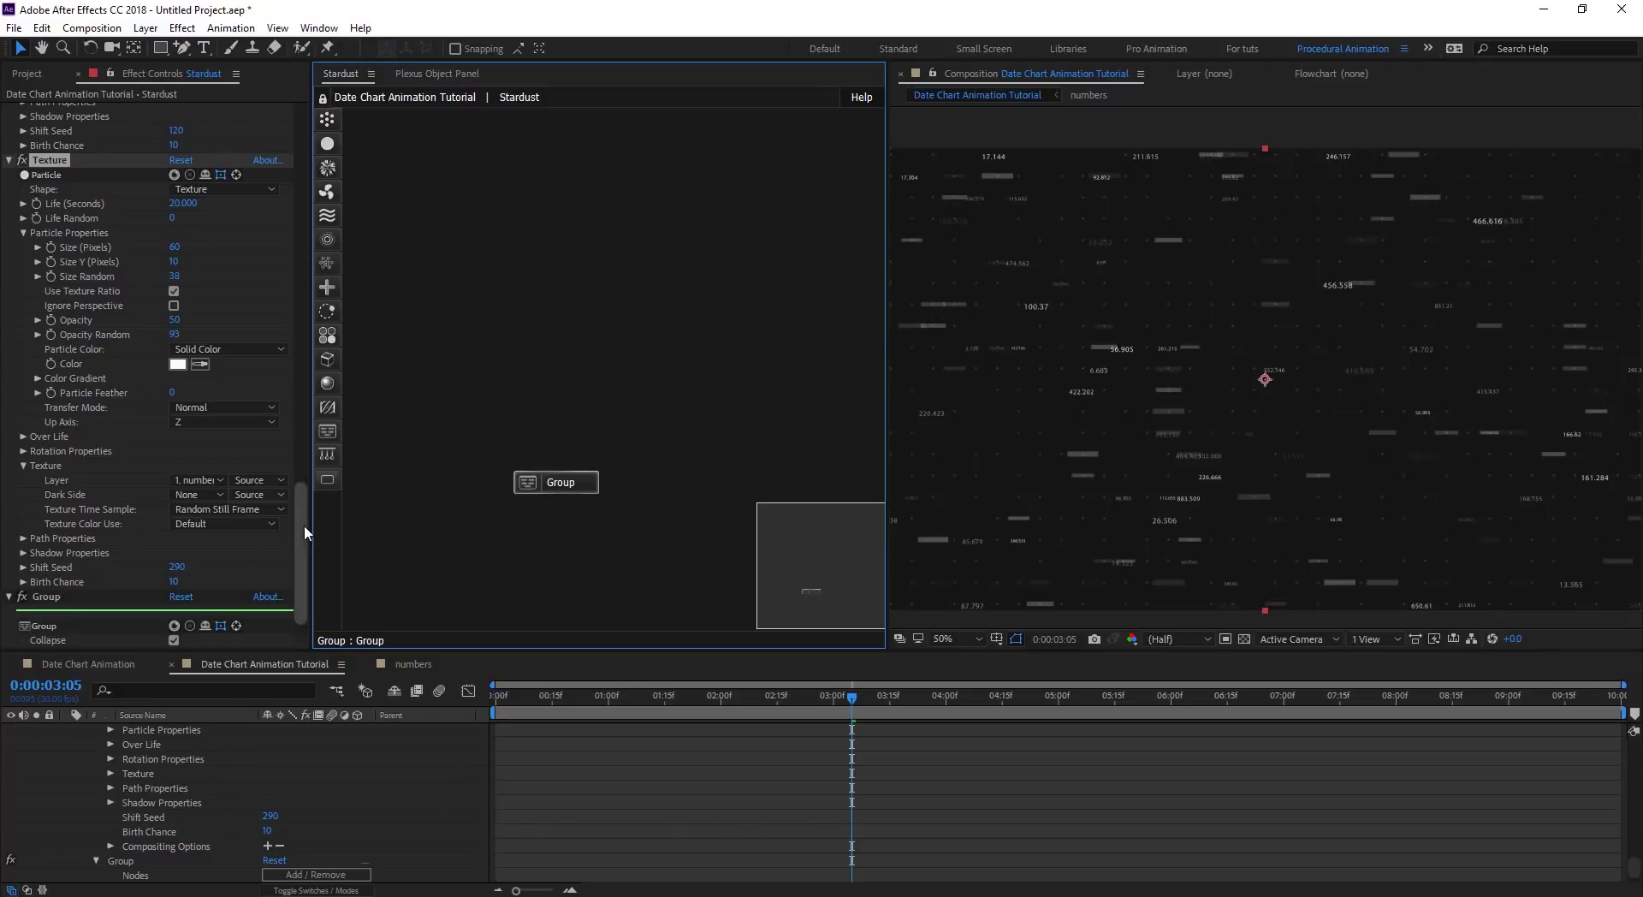
{"action": "scroll", "coordinate": [298, 546], "scroll_direction": "down", "scroll_amount": 1}
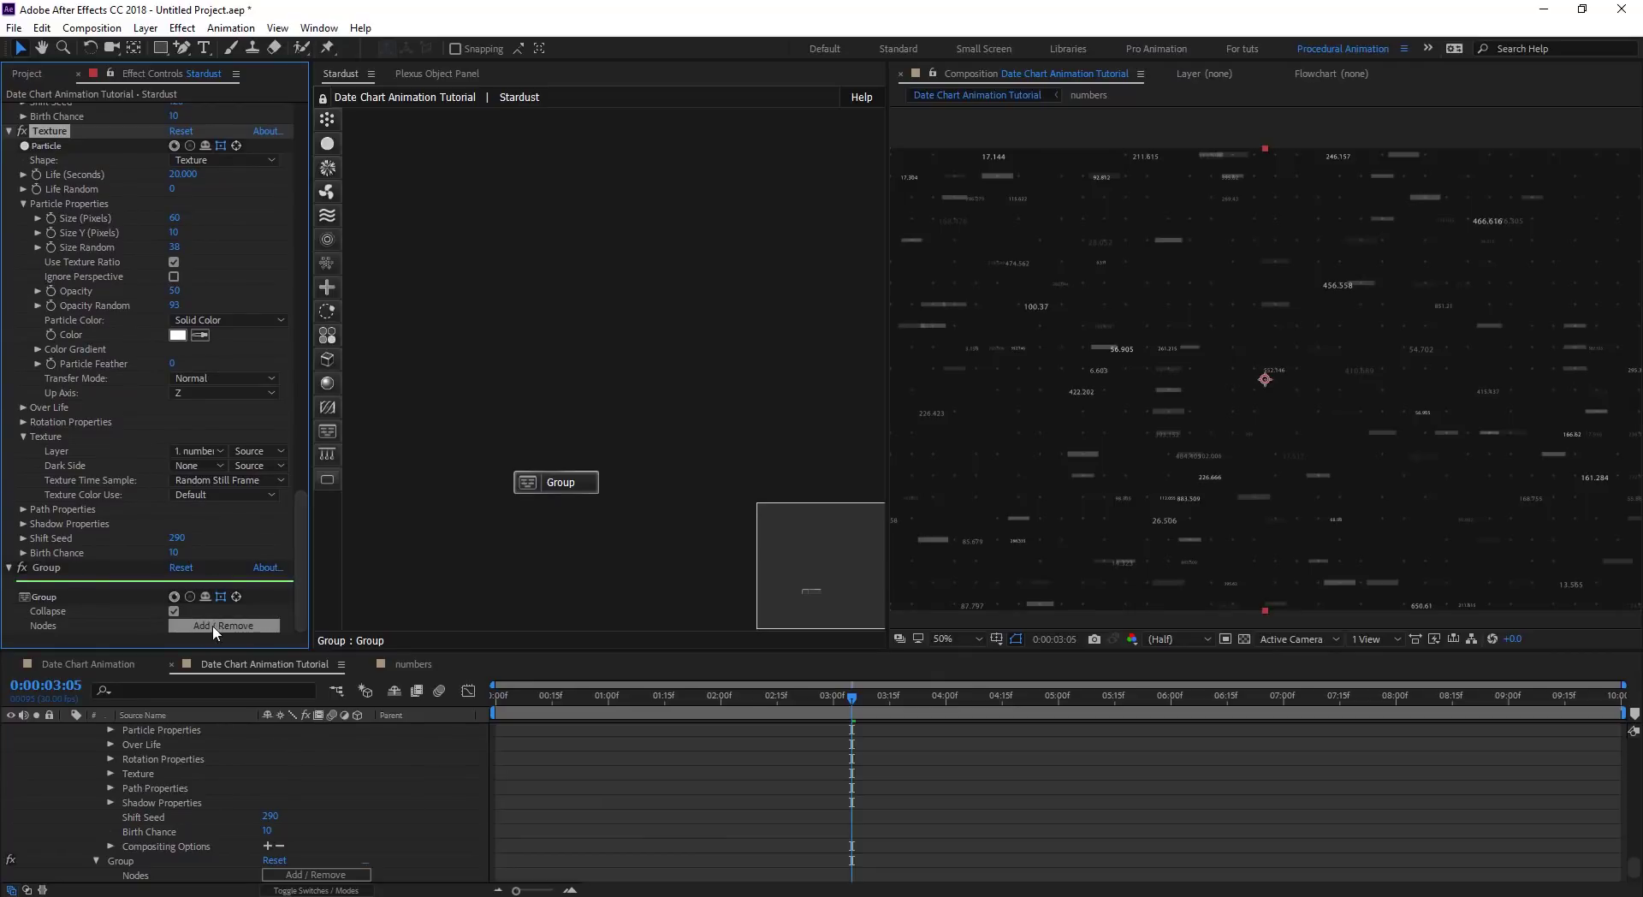
{"action": "mouse_move", "coordinate": [531, 483]}
Expand the group to inspect its nodes, collapse it again and place it in the lower corner of the node graph.
{"action": "left_click_drag", "start_coordinate": [530, 483], "coordinate": [452, 480]}
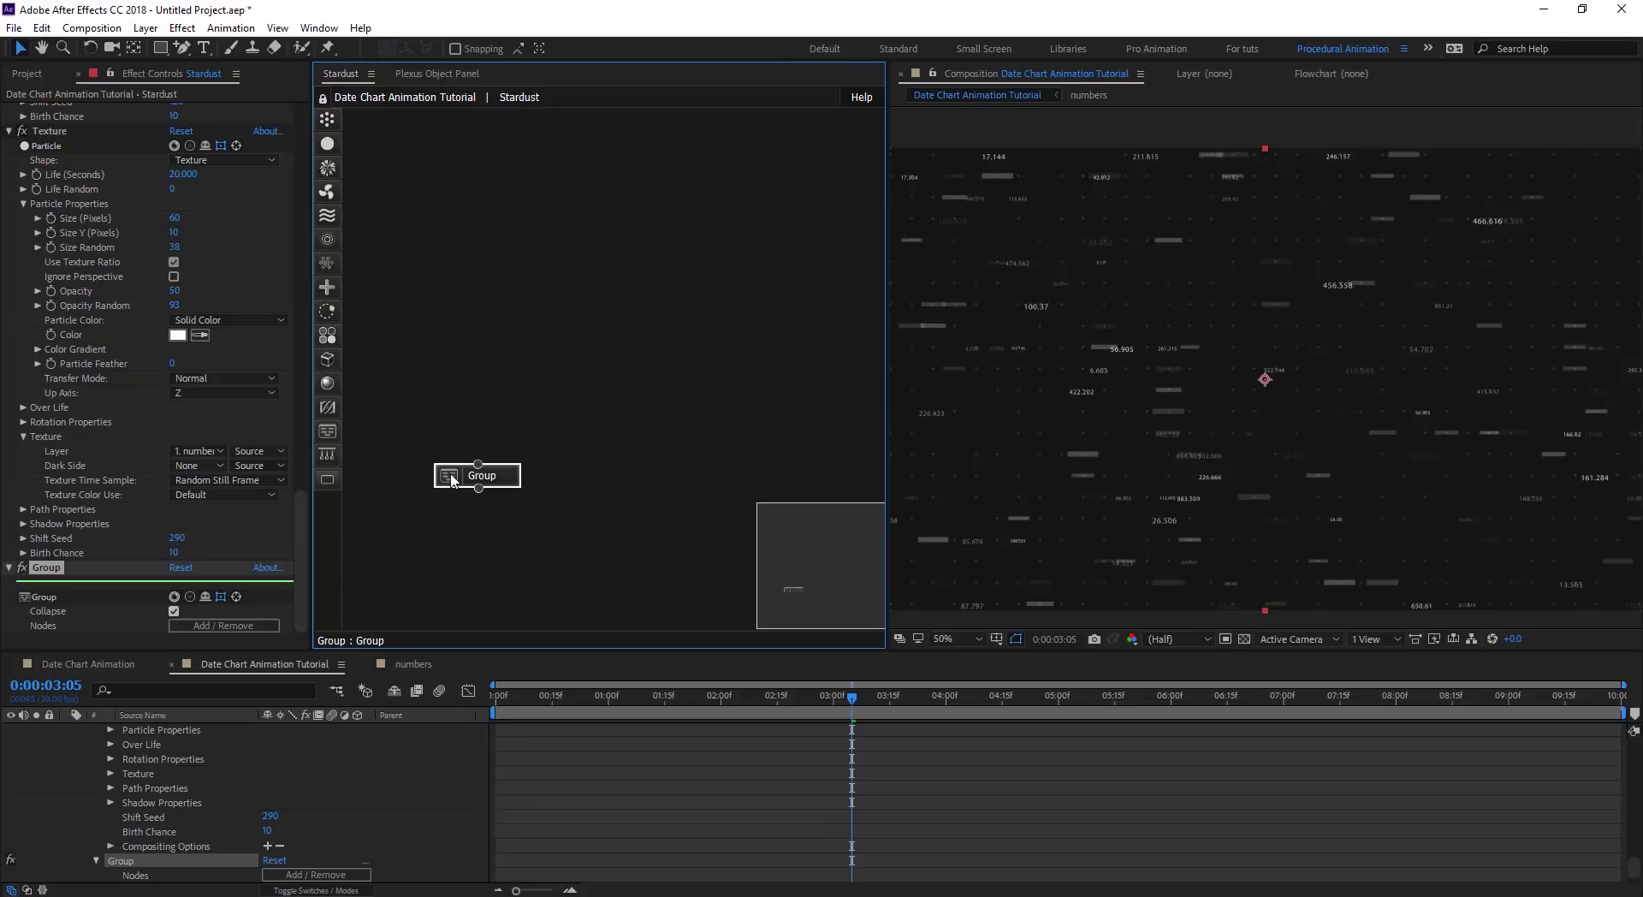
{"action": "double_click", "coordinate": [452, 480]}
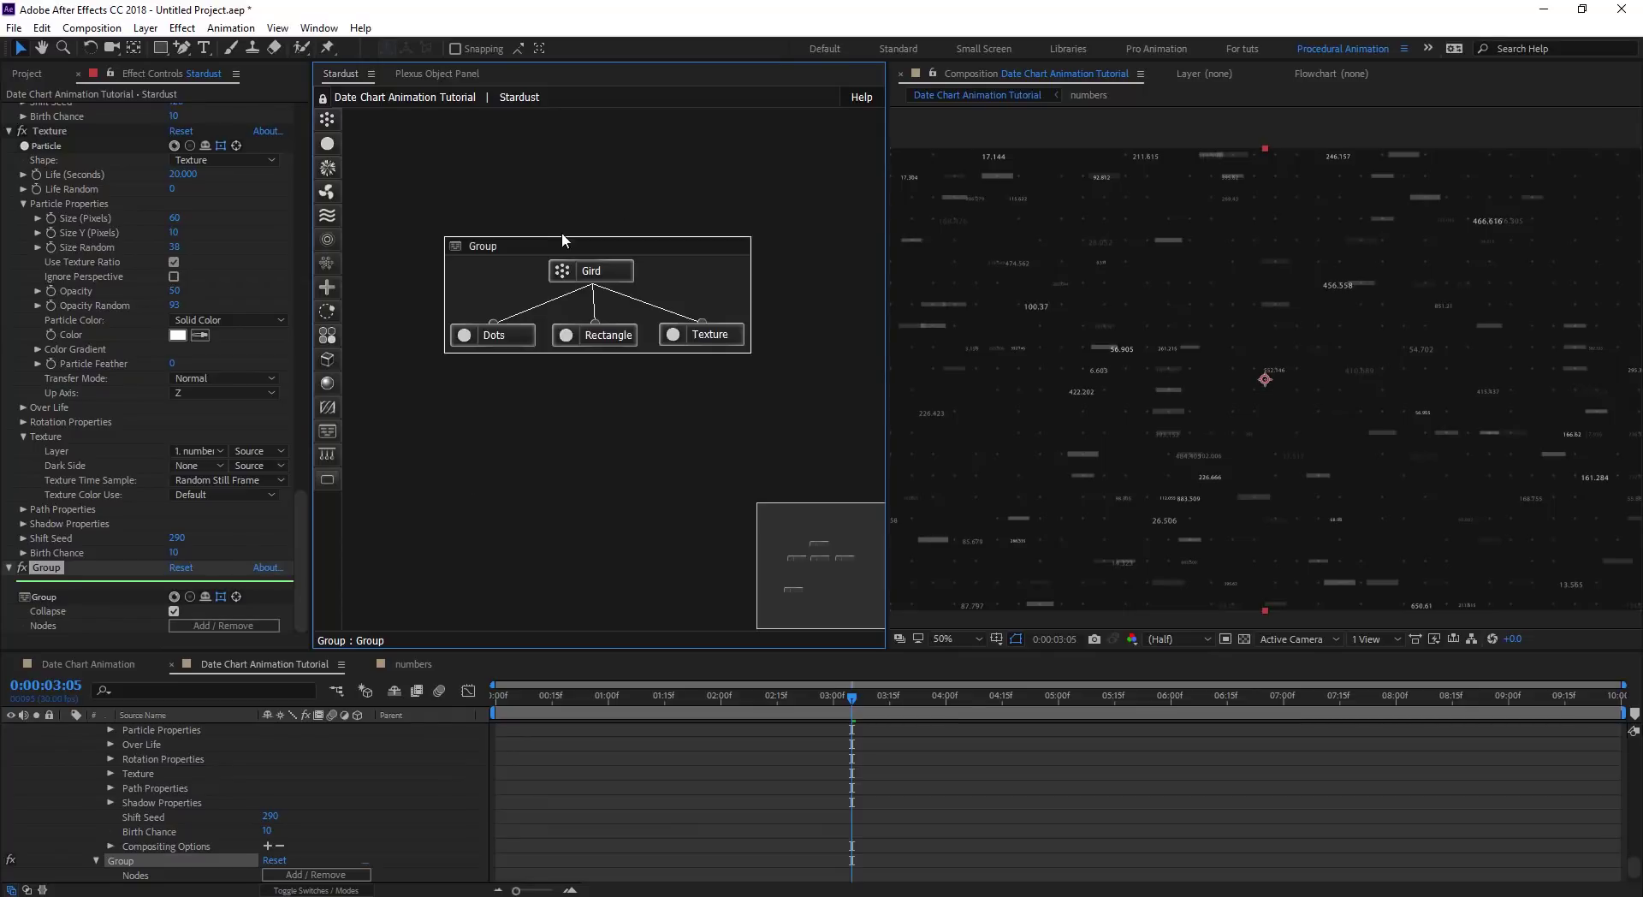
{"action": "left_click_drag", "start_coordinate": [571, 248], "coordinate": [532, 350]}
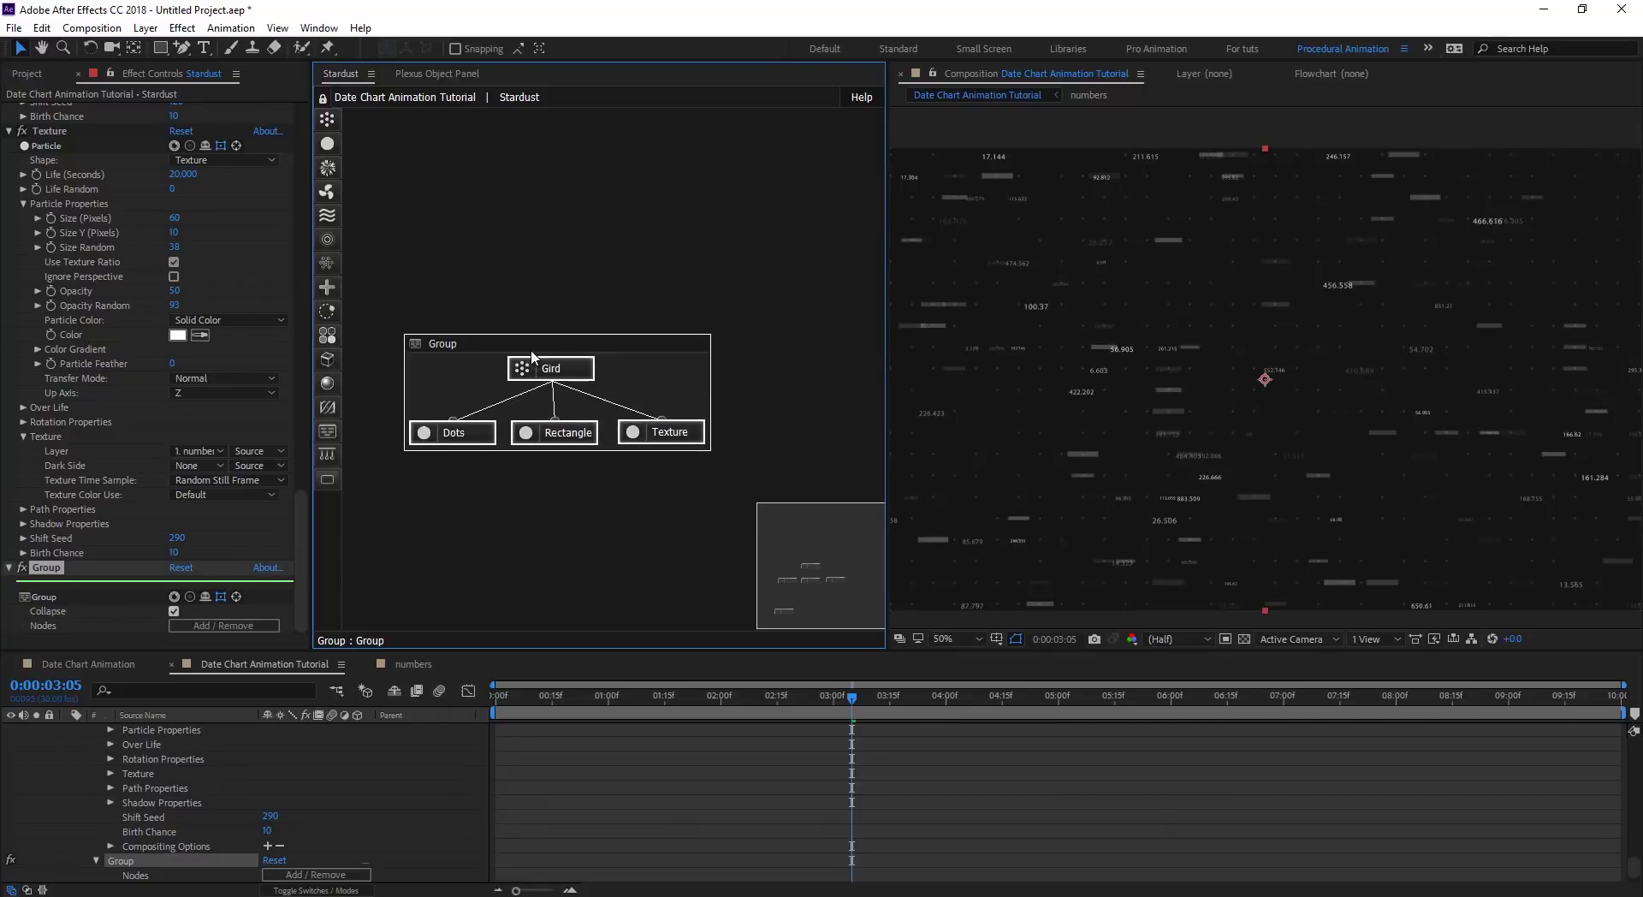
{"action": "double_click", "coordinate": [420, 347]}
{"action": "left_click_drag", "start_coordinate": [444, 584], "coordinate": [408, 597]}
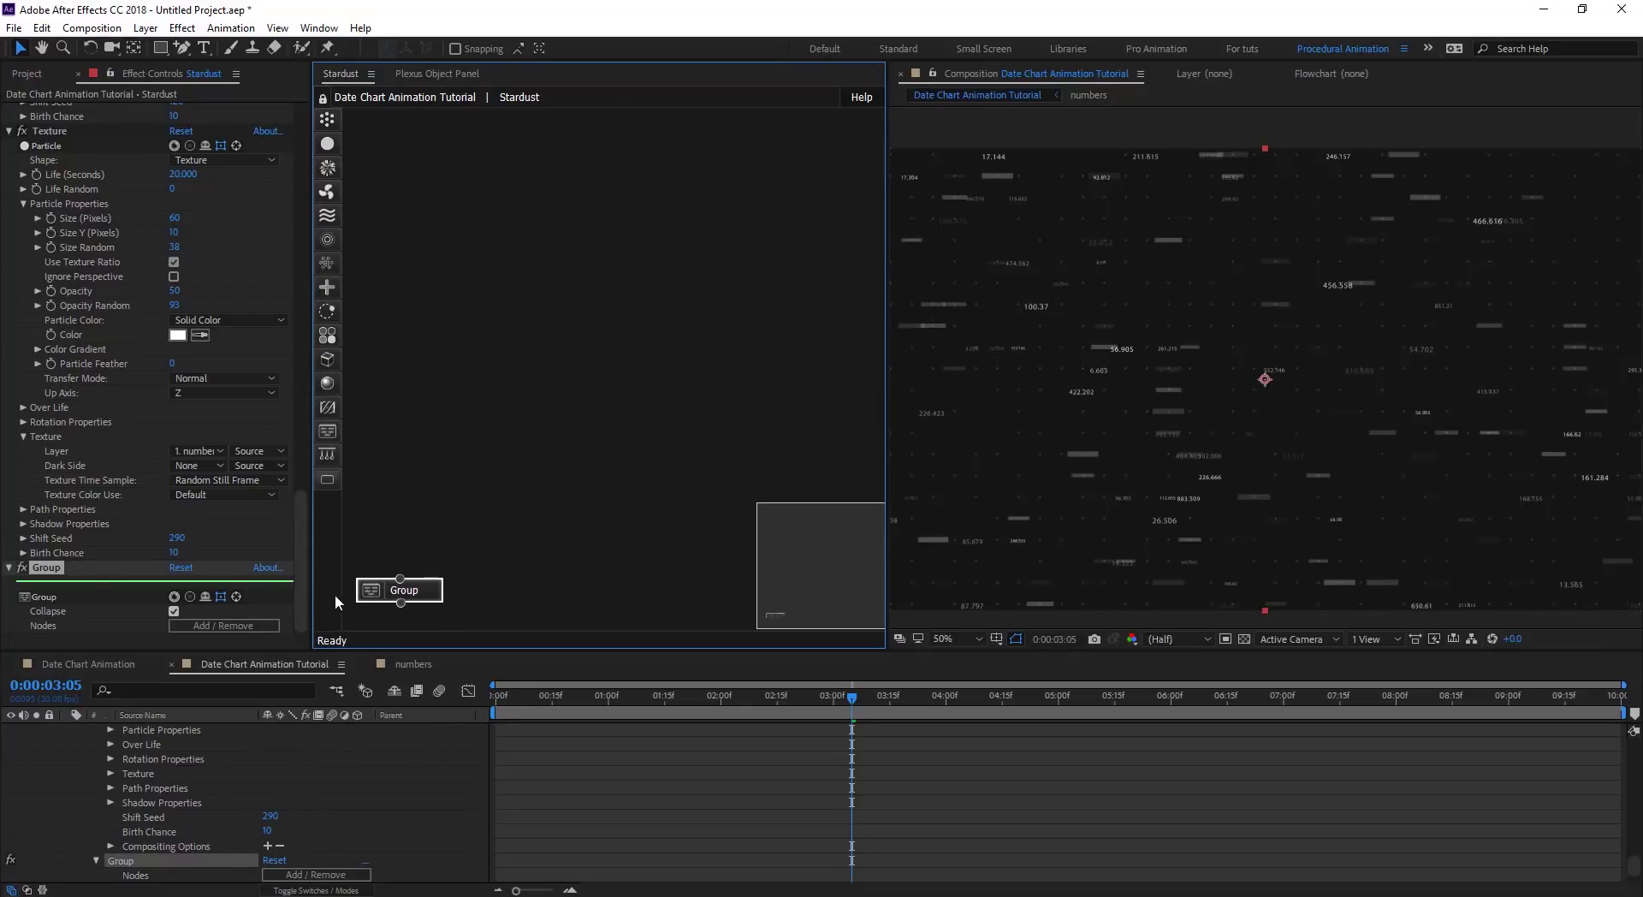
Rename the group containing the grid emitter and its particles as Bg.
{"action": "left_click", "coordinate": [48, 572]}
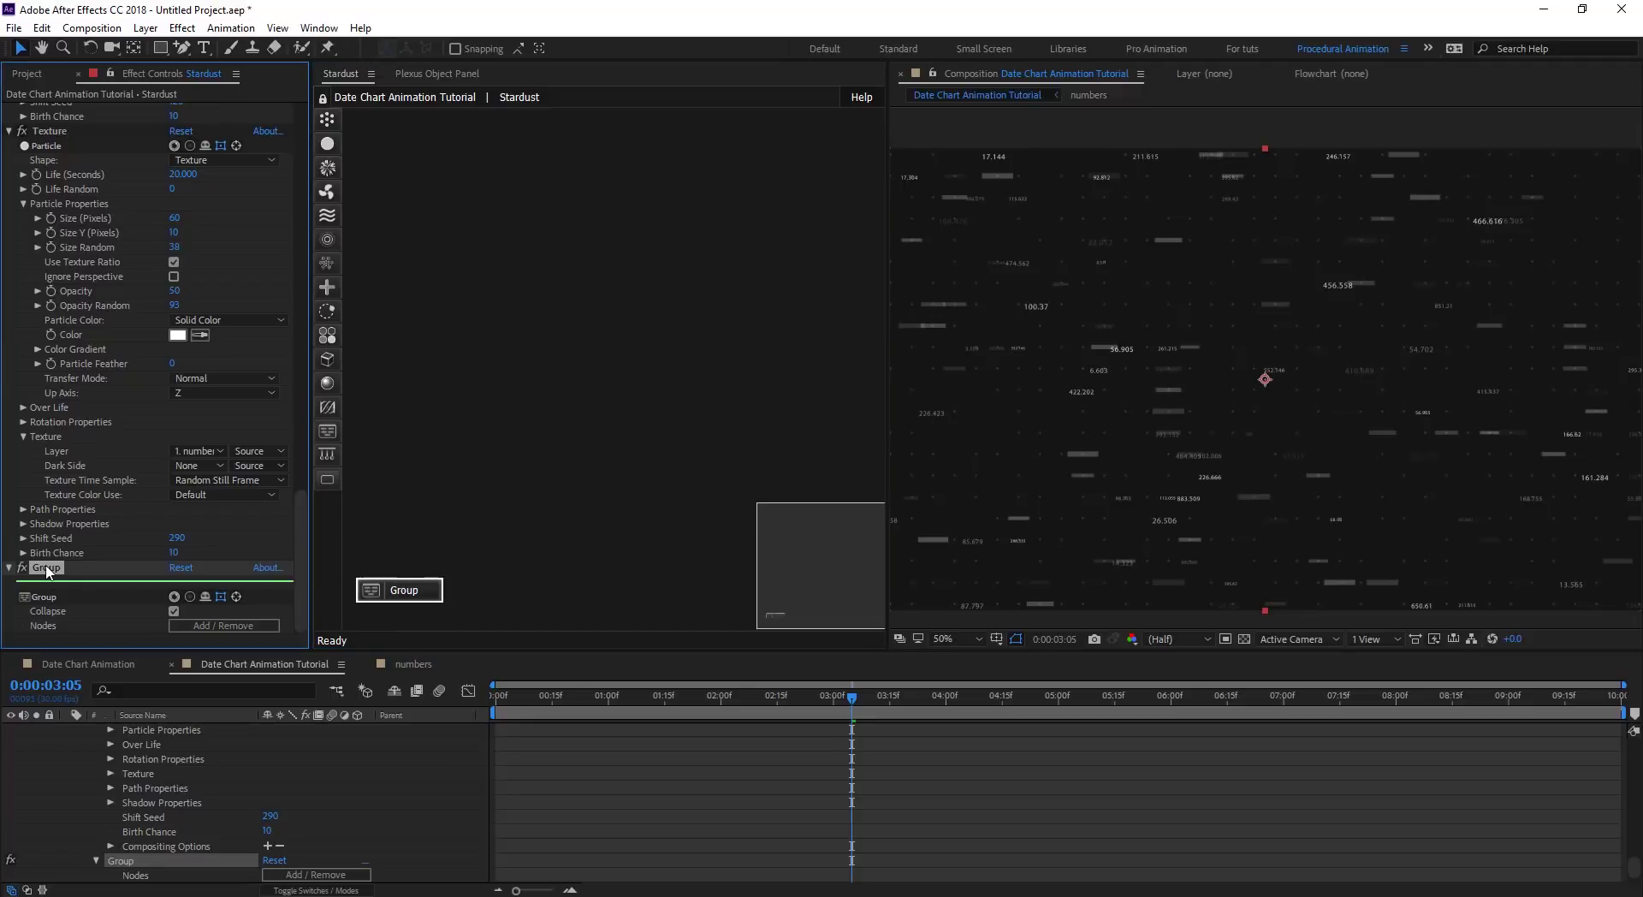
{"action": "type", "text": "Bg"}
{"action": "key", "text": "Return"}
Collapse the settings of all Stardust effects and disable the Gird emitter to hide the Bg group's particles.
{"action": "left_click_drag", "start_coordinate": [301, 565], "coordinate": [342, 136]}
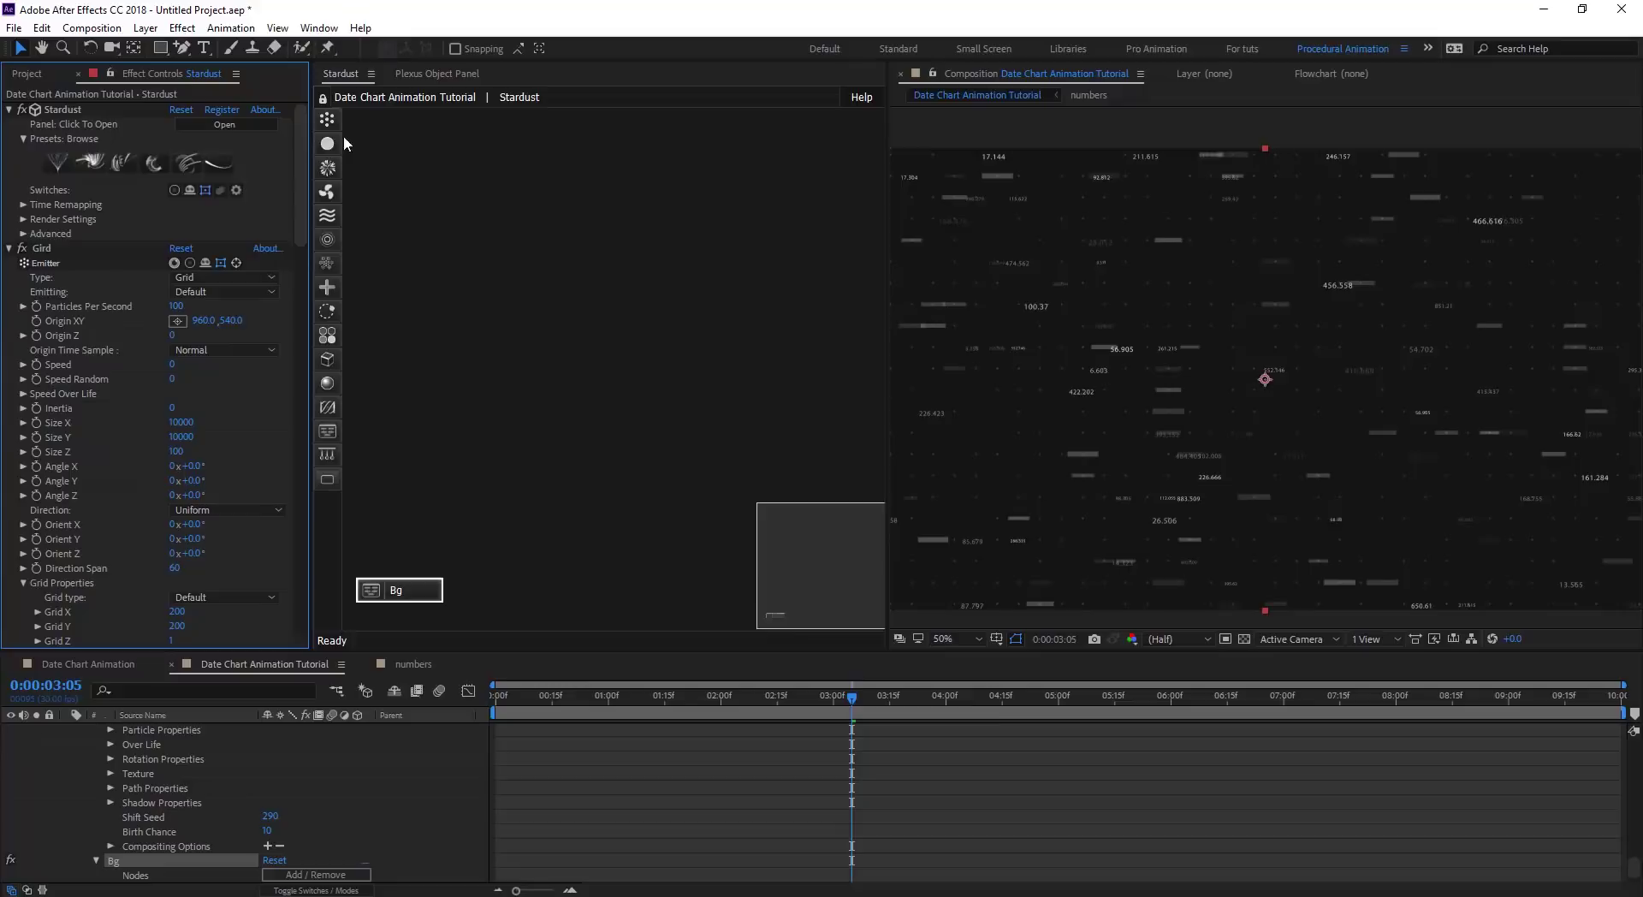
{"action": "left_click", "coordinate": [43, 249]}
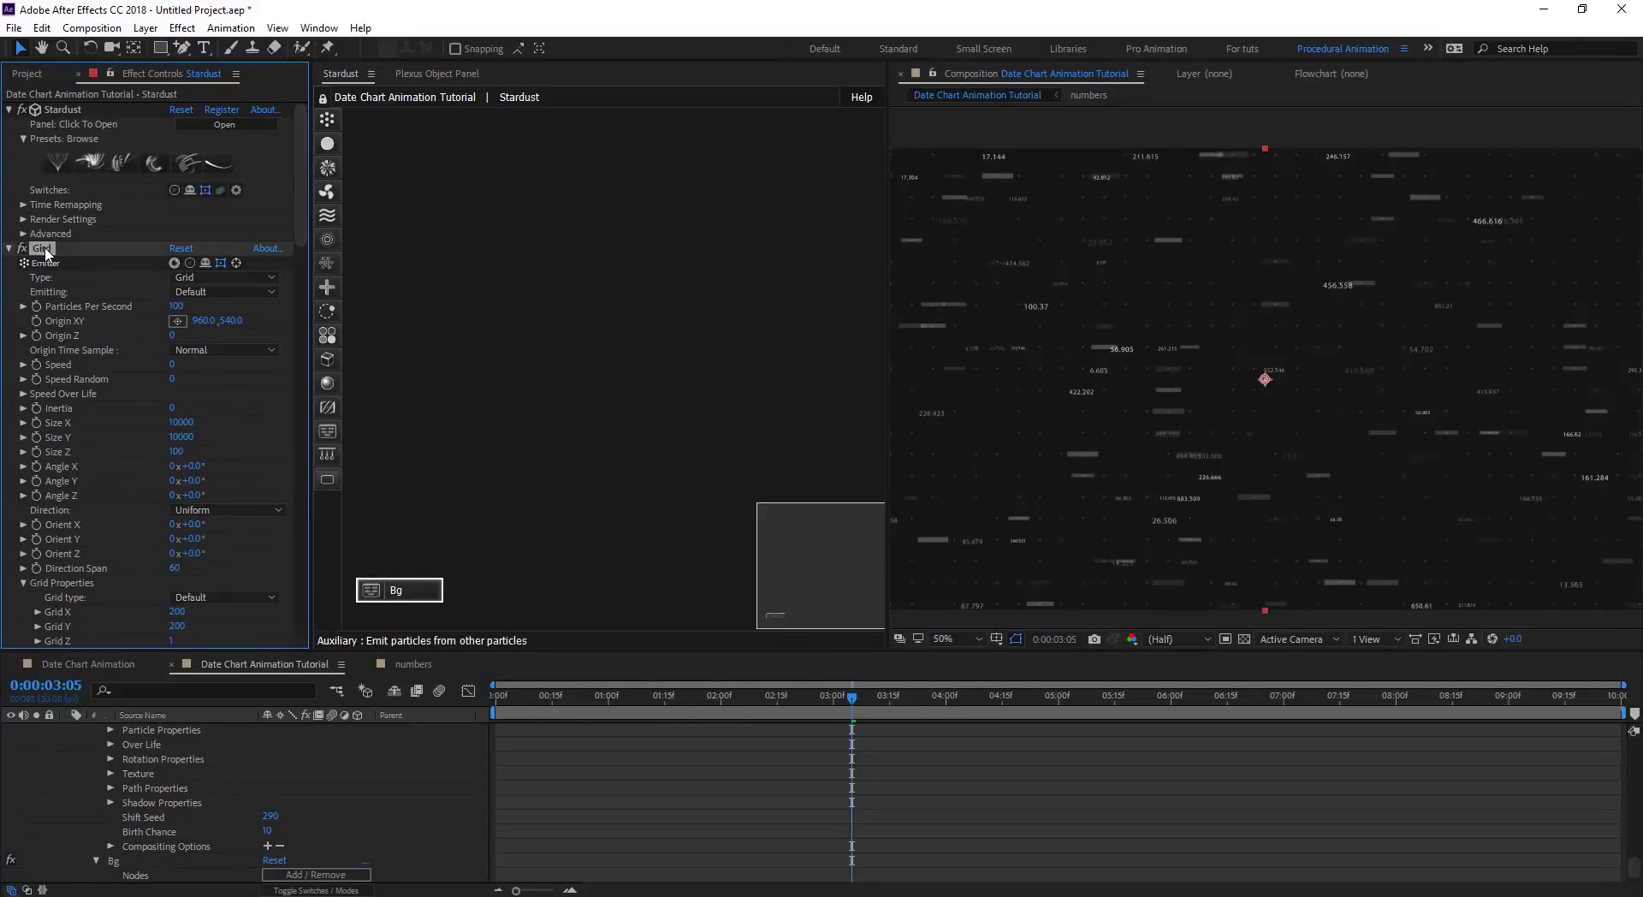
{"action": "left_click", "coordinate": [9, 248], "text": "ctrl"}
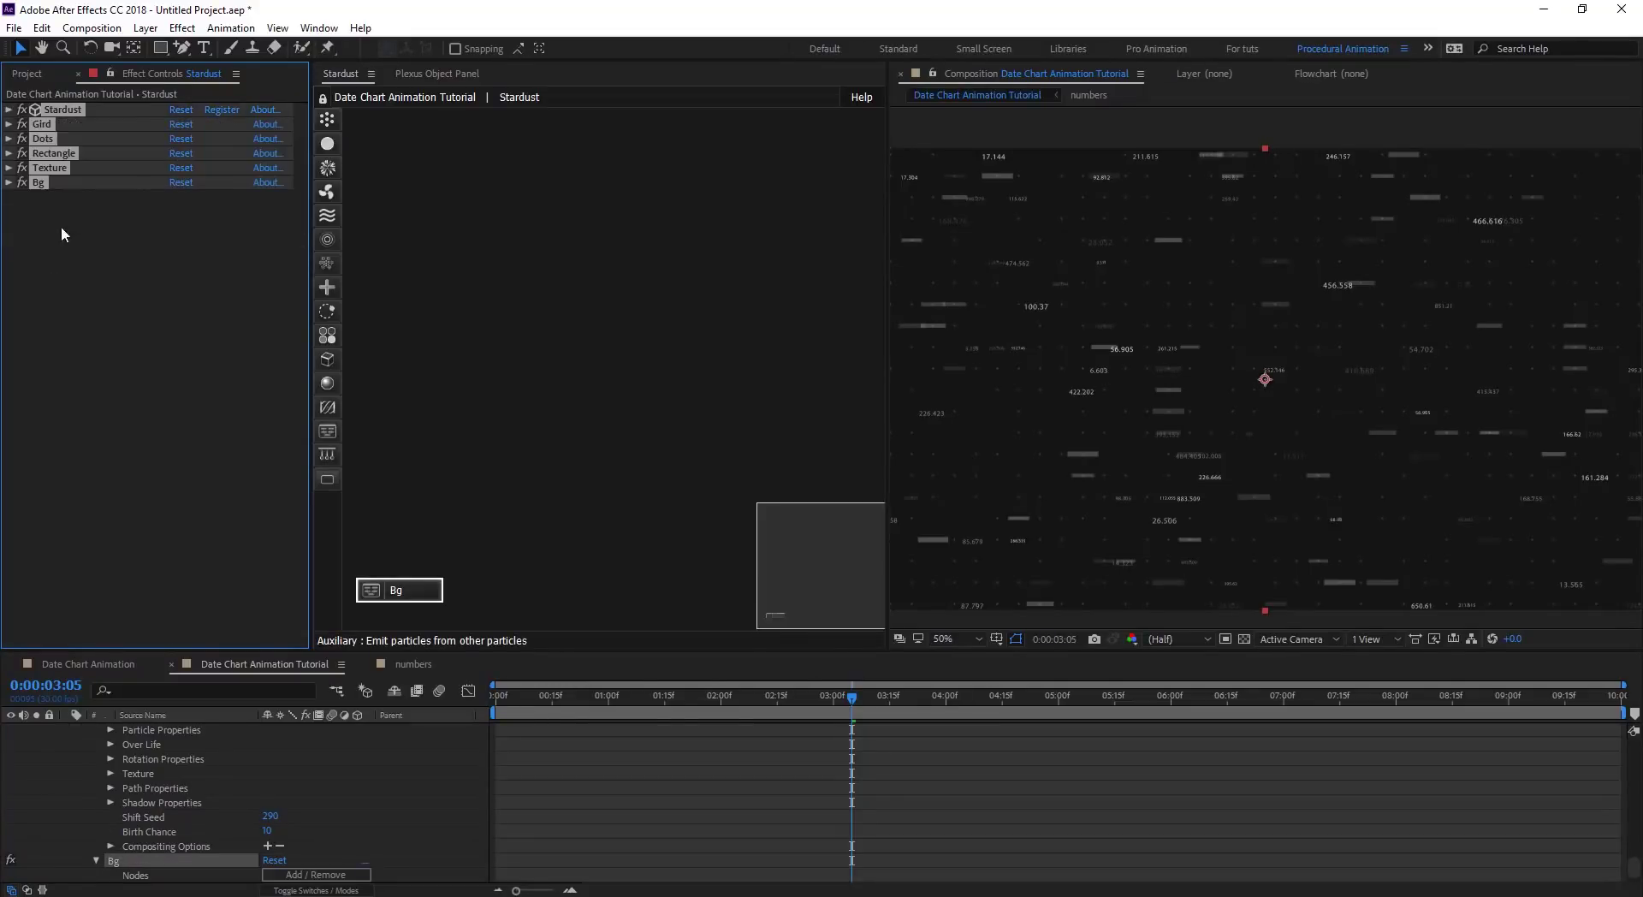
{"action": "left_click", "coordinate": [54, 120]}
{"action": "key", "text": "Return"}
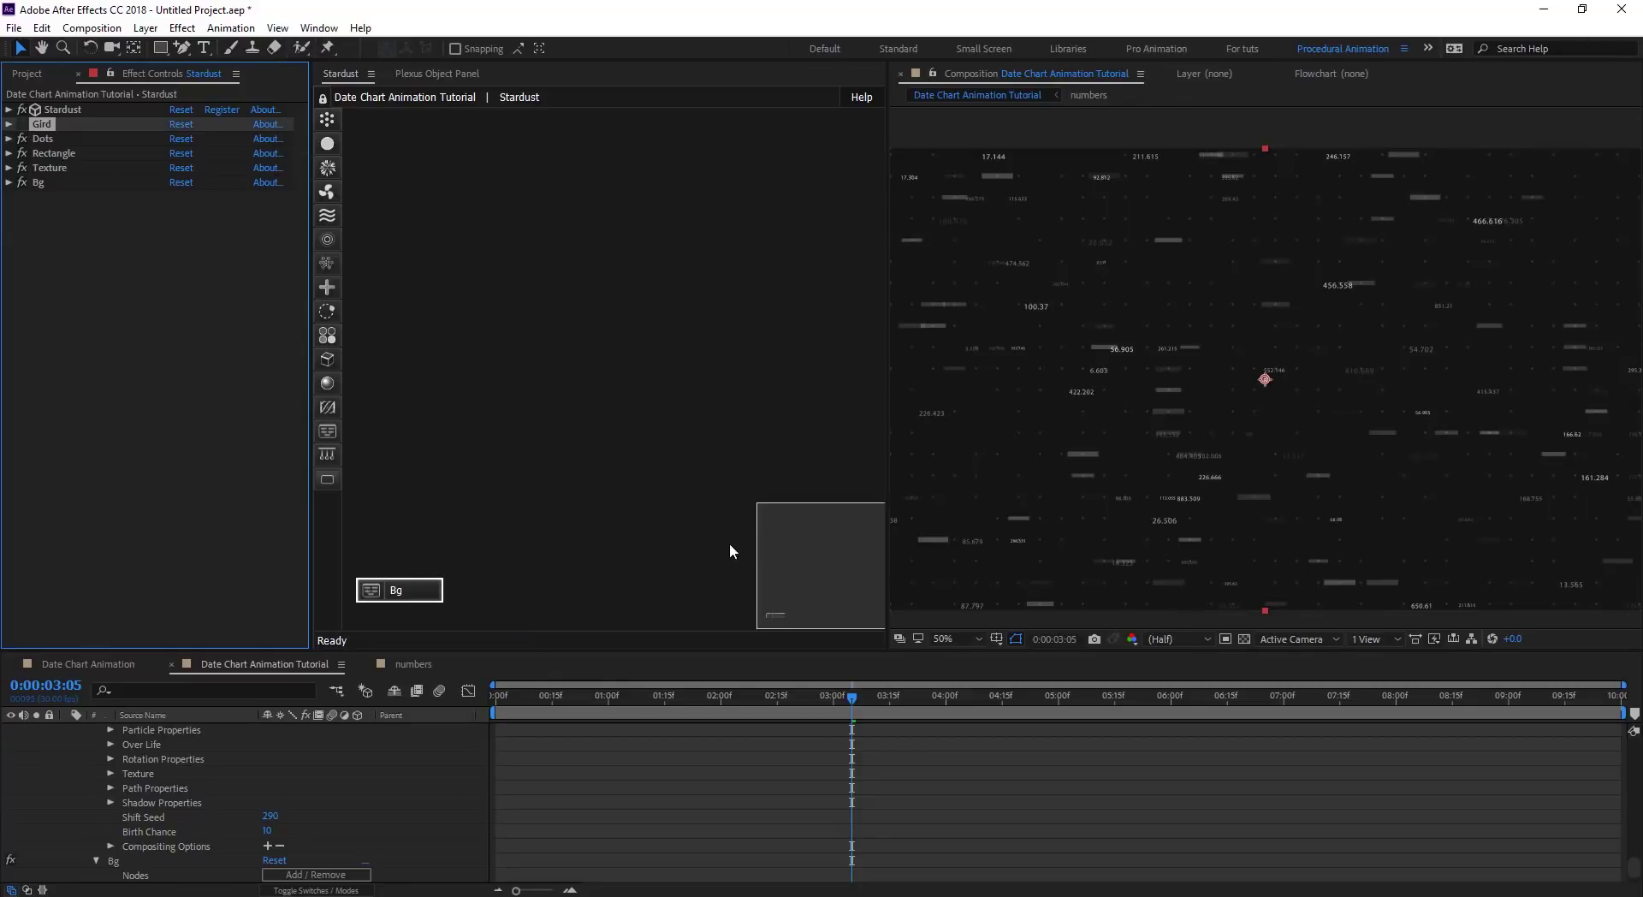
{"action": "left_click", "coordinate": [594, 351]}
{"action": "left_click", "coordinate": [419, 594]}
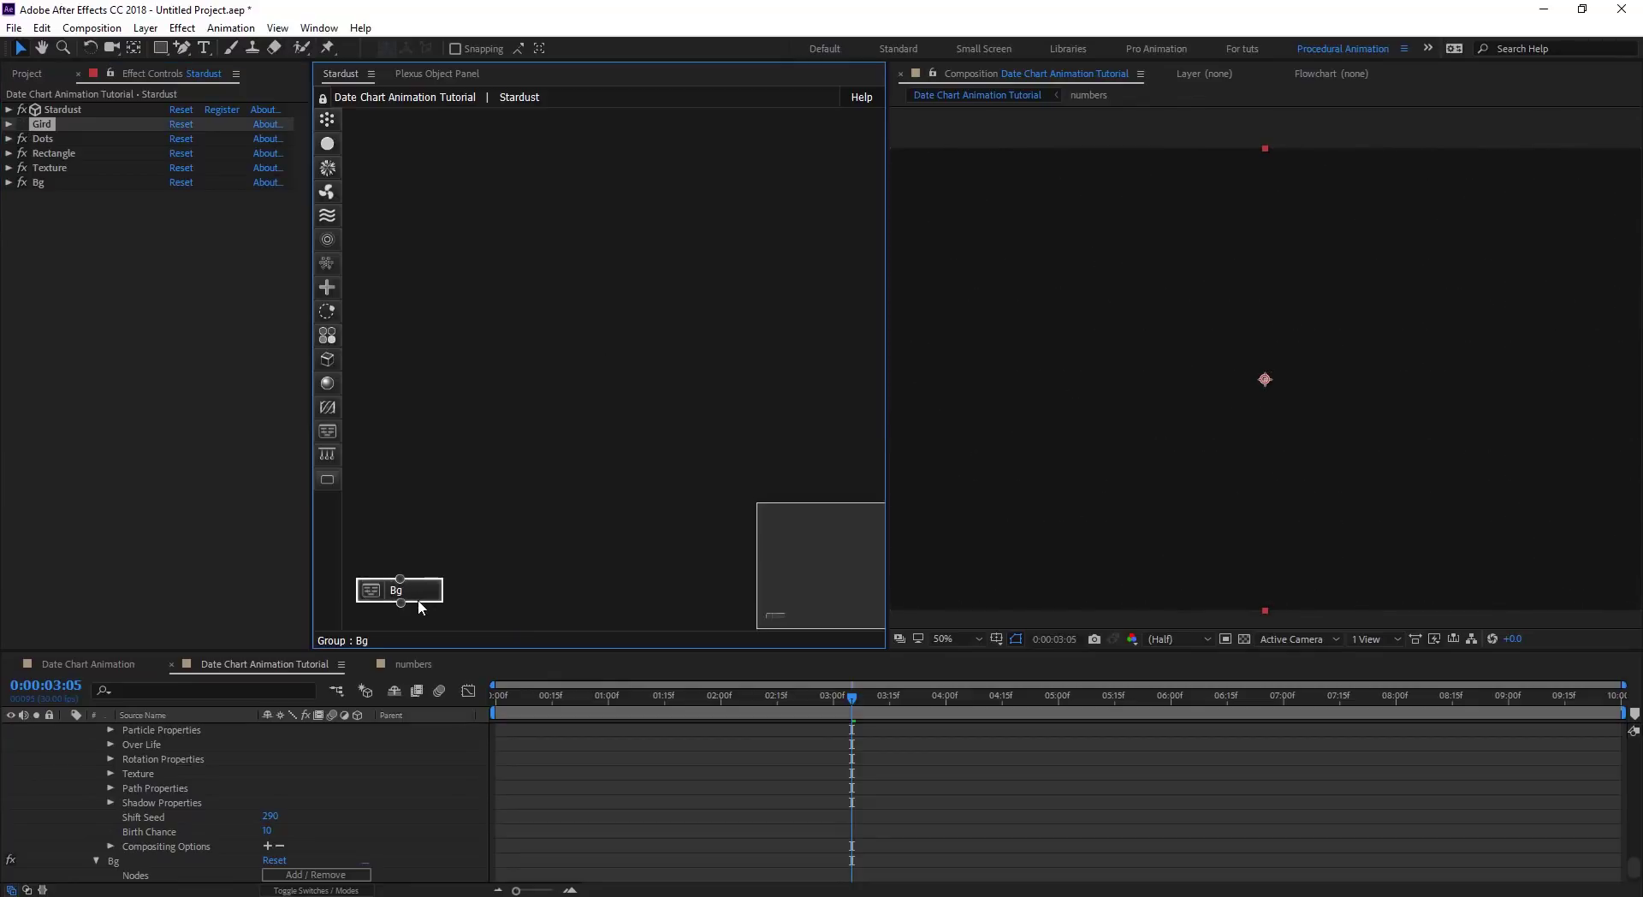
{"action": "left_click", "coordinate": [417, 599]}
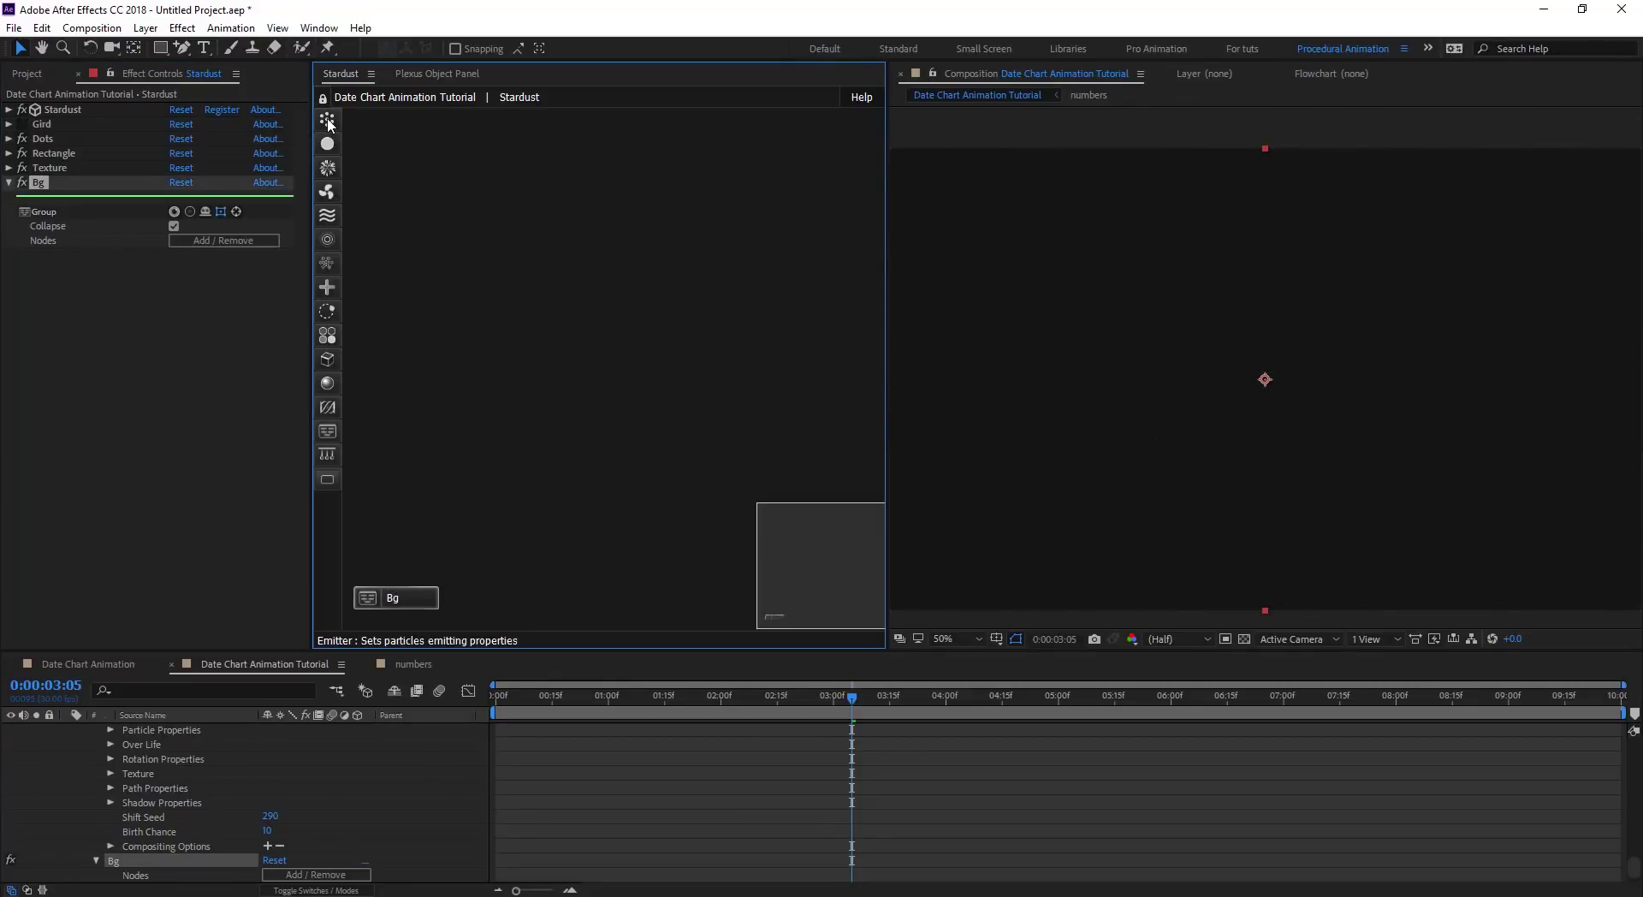
Add a new Emitter with a connected Particle node and set the emitter's Type to Grid.
{"action": "left_click_drag", "start_coordinate": [328, 124], "coordinate": [556, 235]}
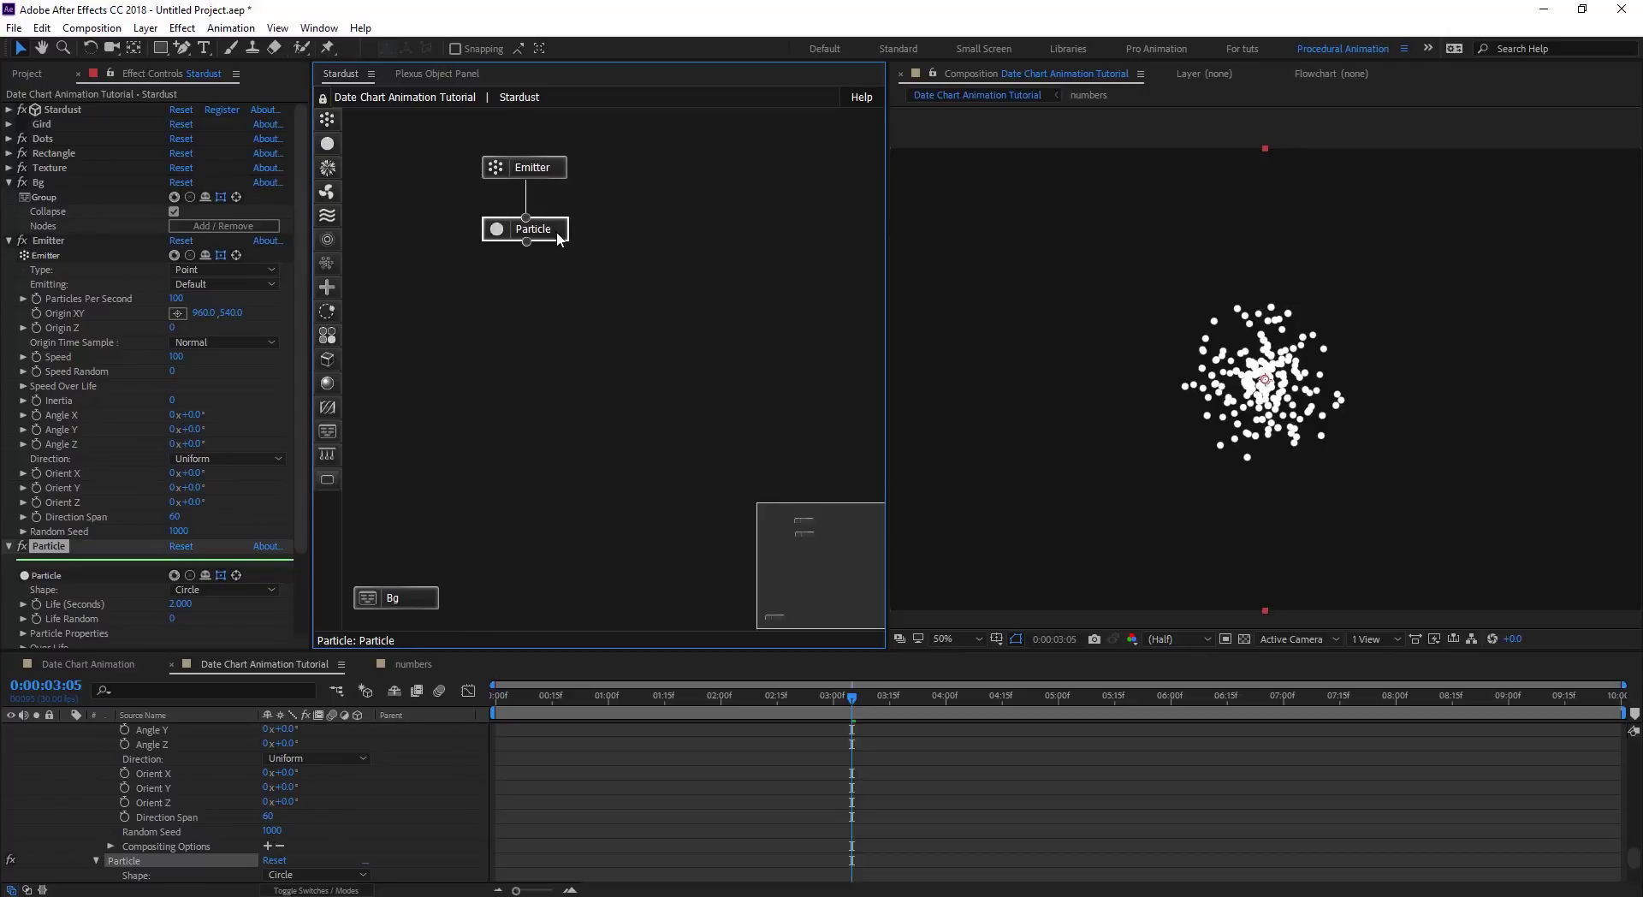
{"action": "left_click", "coordinate": [547, 169]}
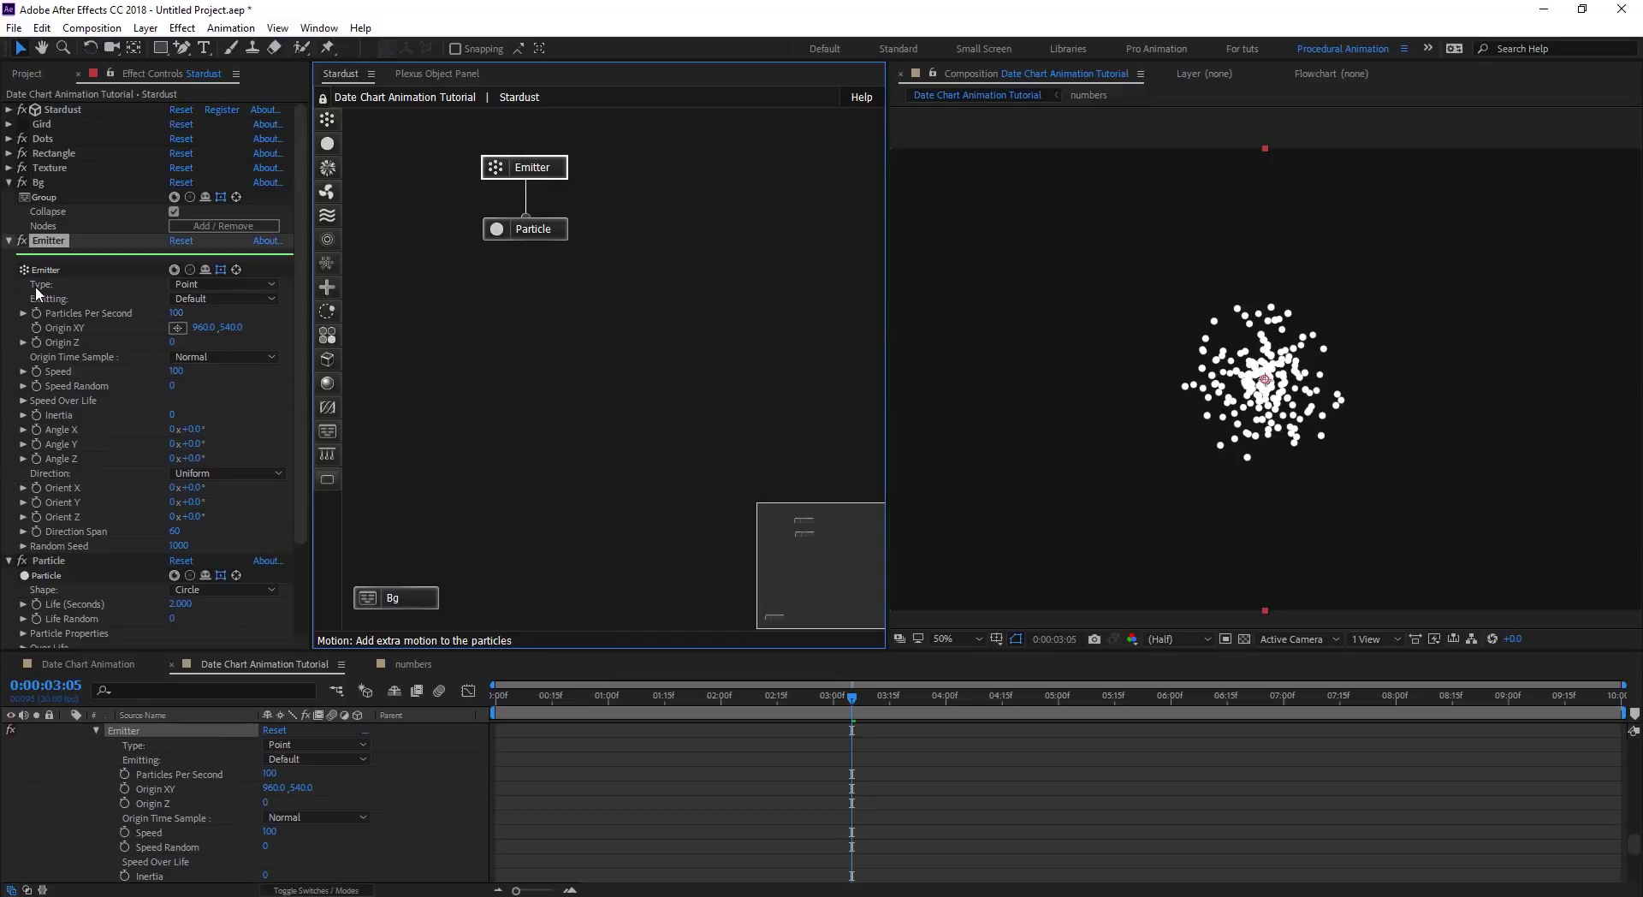
{"action": "left_click", "coordinate": [265, 286]}
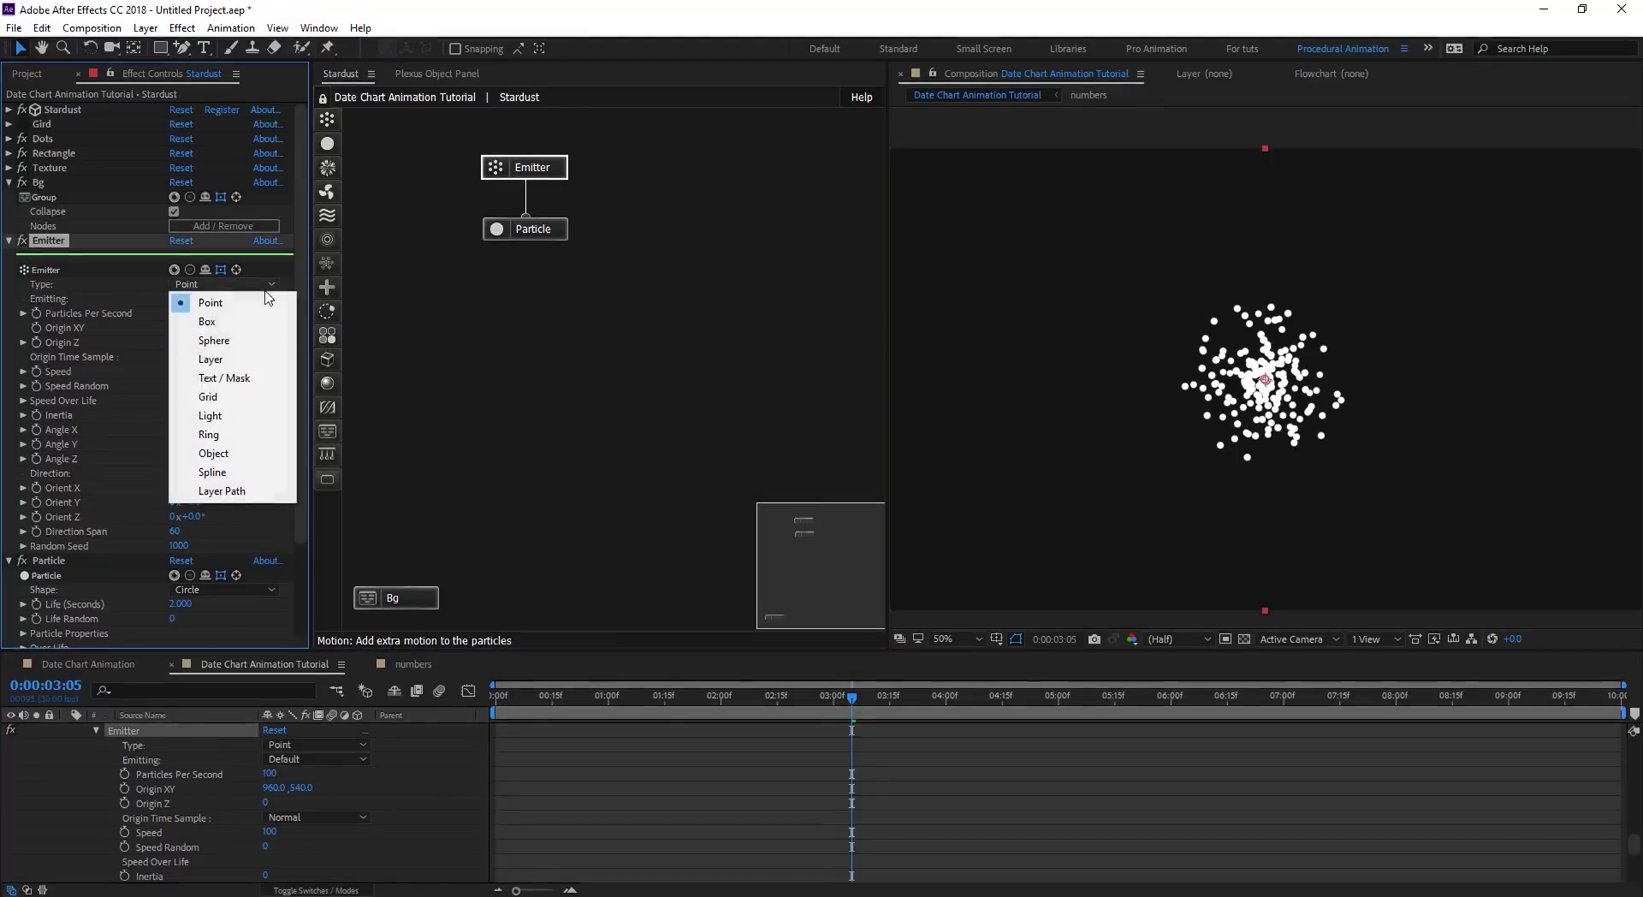
{"action": "left_click", "coordinate": [238, 413]}
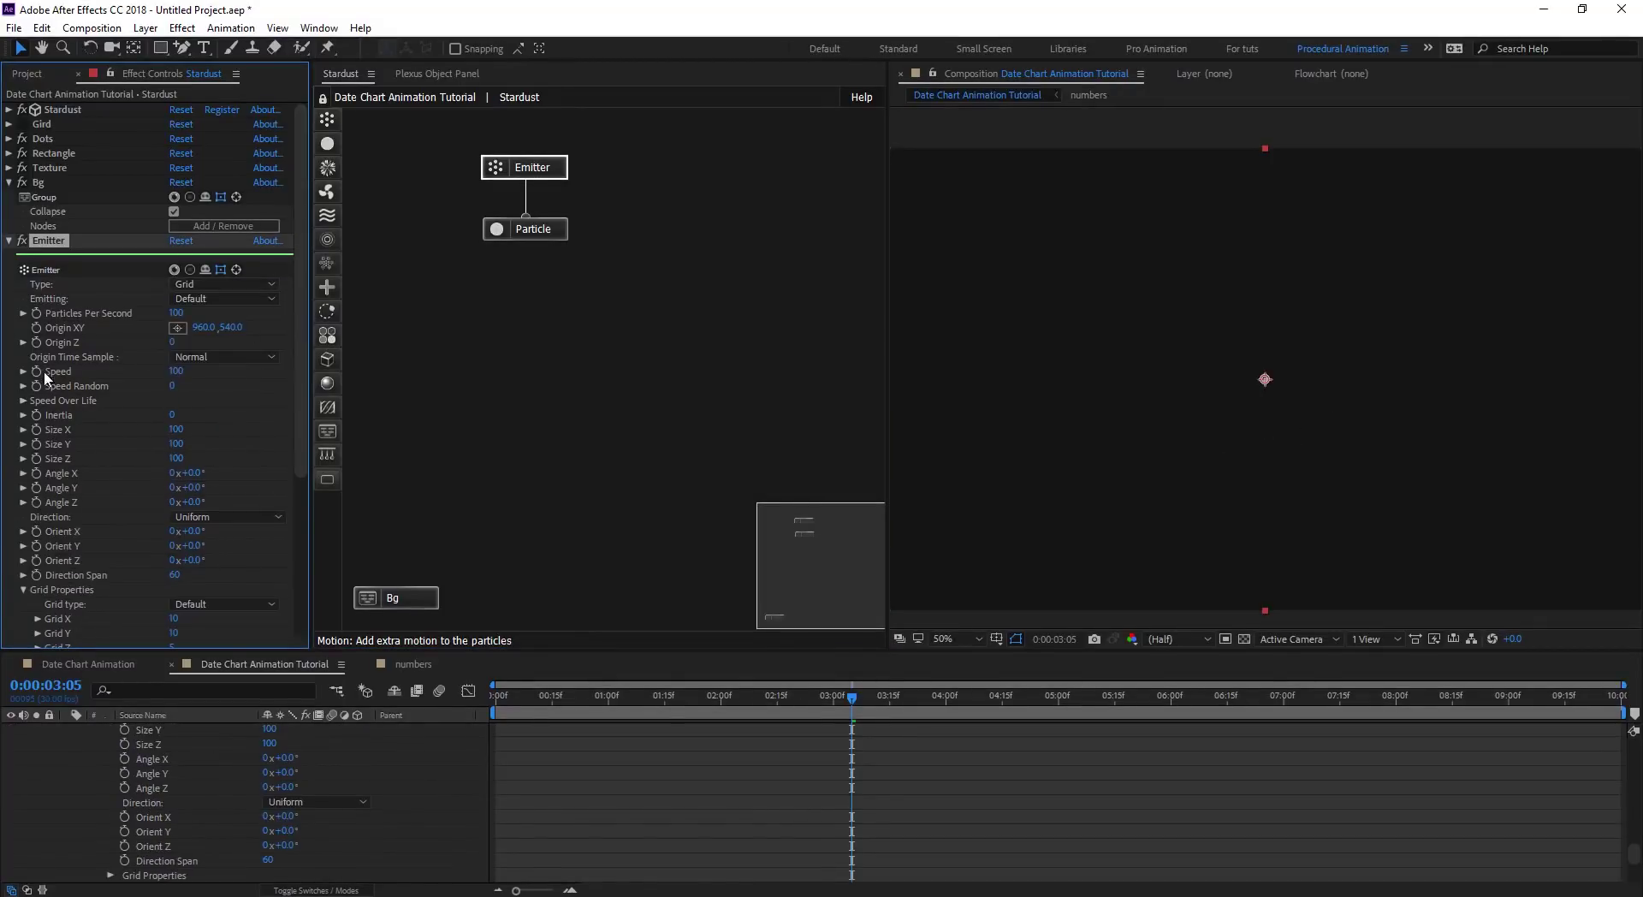
Set the new emitter's Speed to 0 and its Size X to 10000.
{"action": "left_click", "coordinate": [177, 371]}
{"action": "type", "text": "0"}
{"action": "key", "text": "Return"}
{"action": "left_click", "coordinate": [175, 430]}
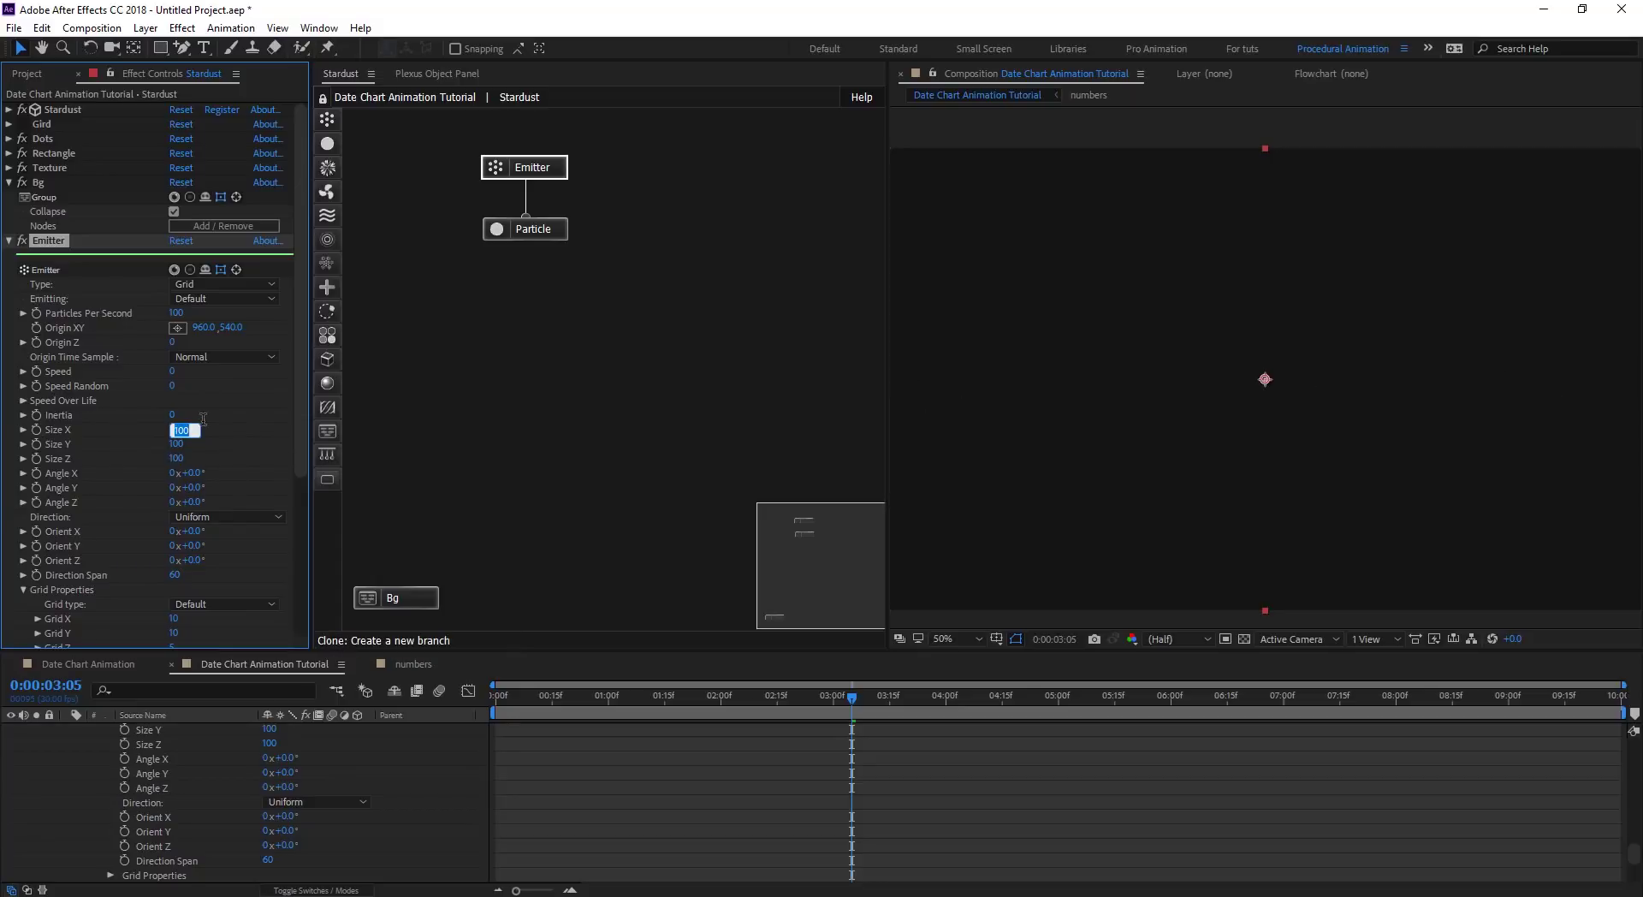
{"action": "type", "text": "10000"}
{"action": "key", "text": "Return"}
Set the new emitter's Grid X to 500, Grid Y to 1 and Grid Z to 1 for a single row.
{"action": "left_click_drag", "start_coordinate": [301, 392], "coordinate": [305, 469]}
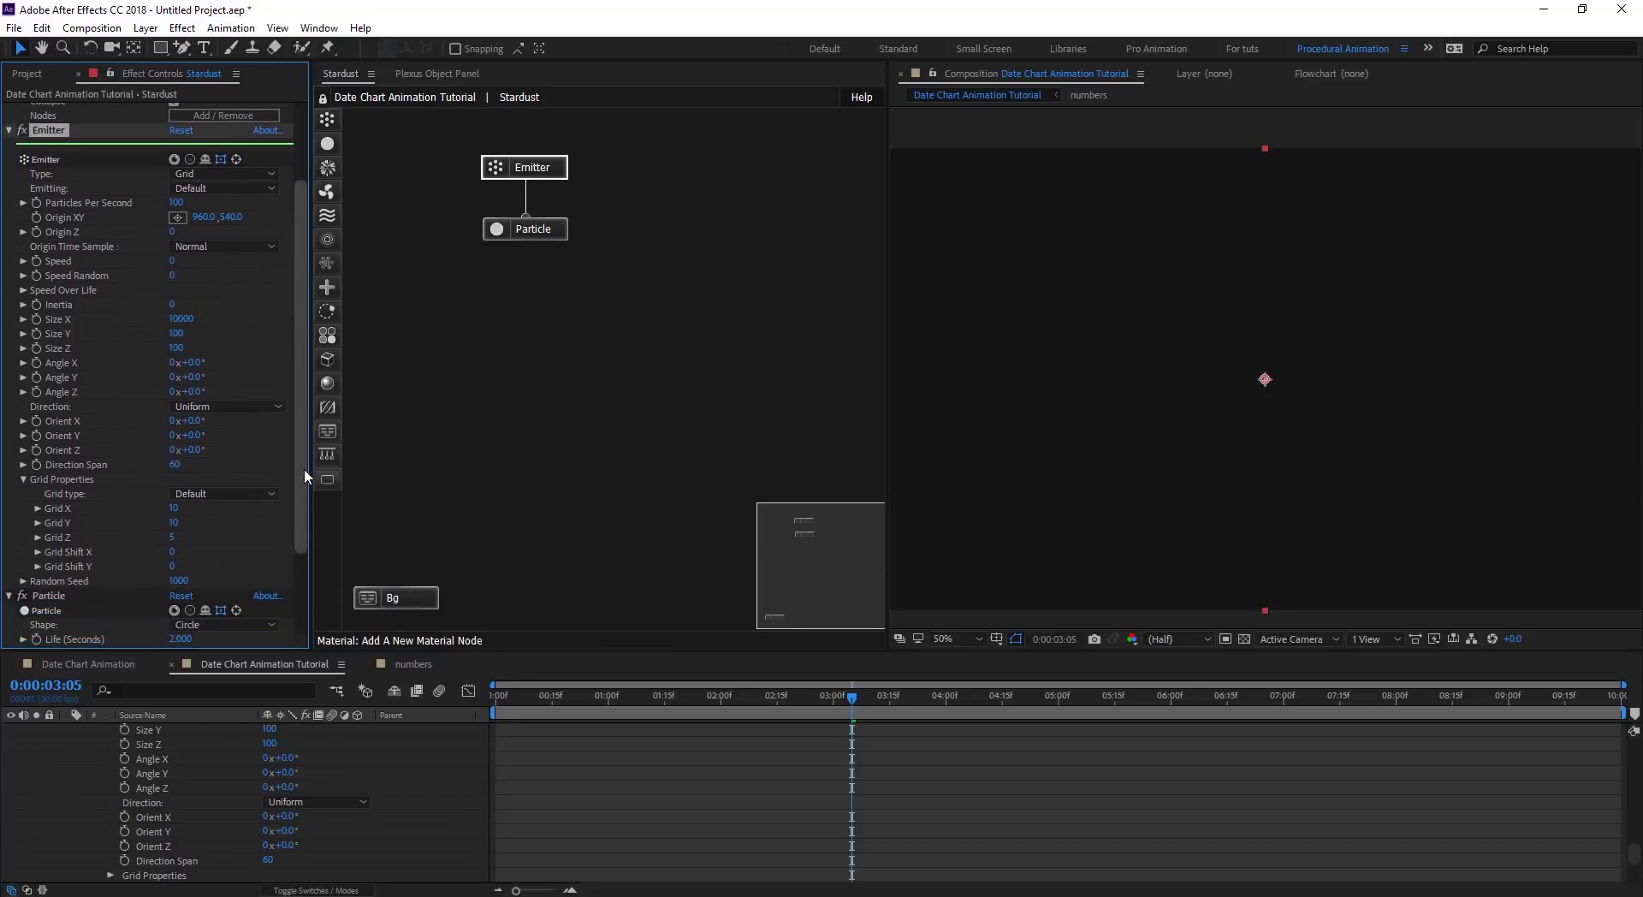
{"action": "left_click", "coordinate": [174, 508]}
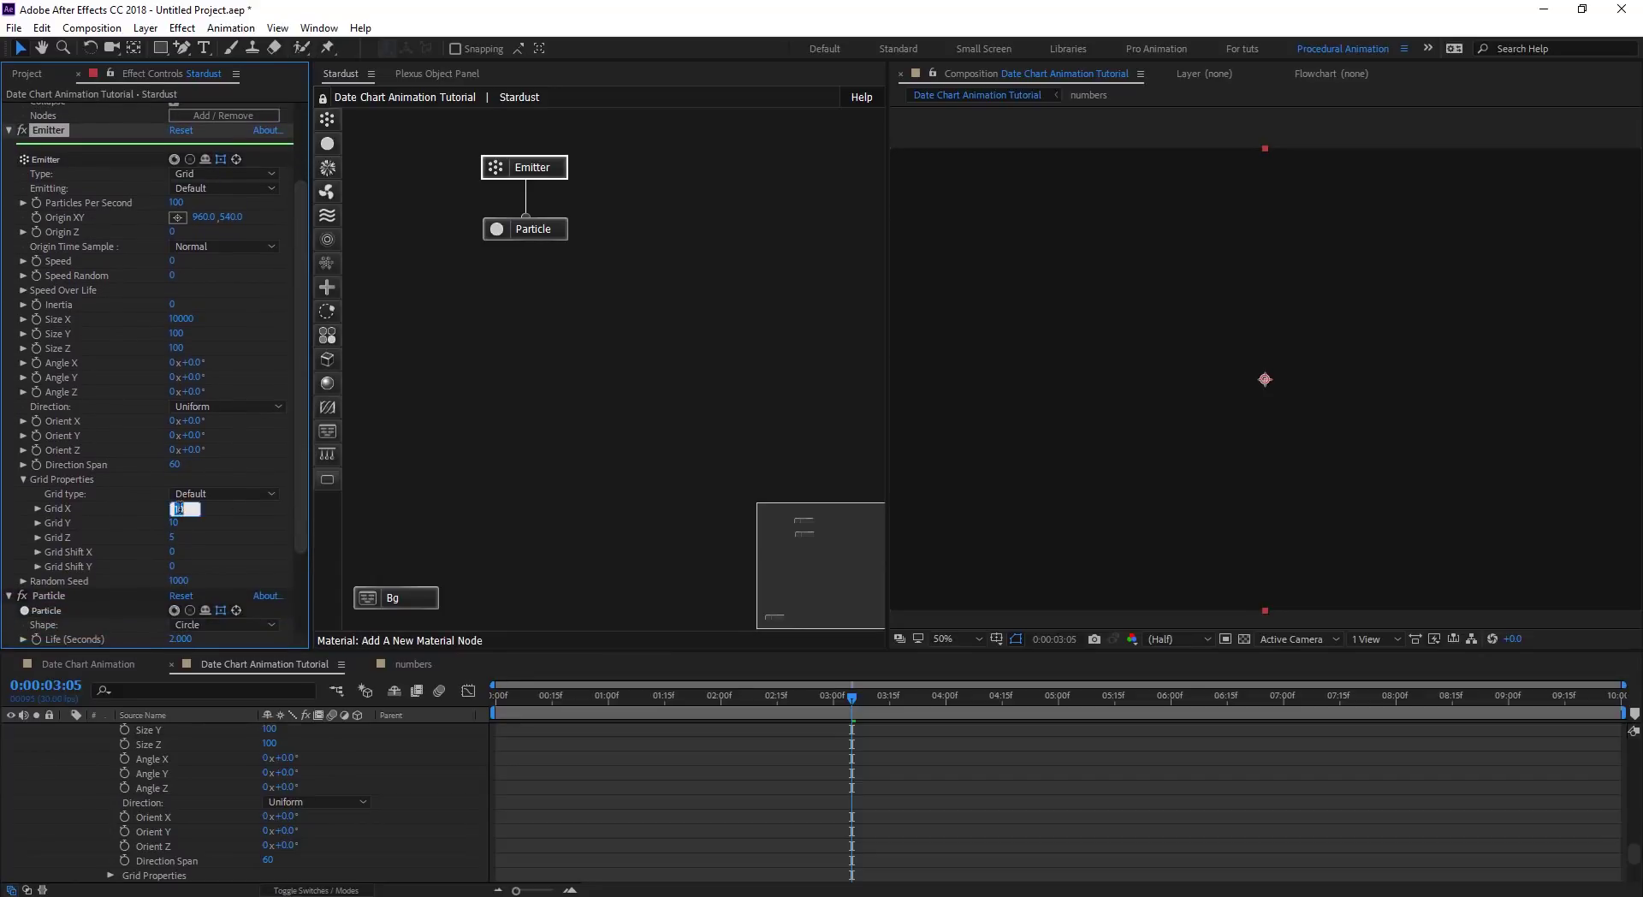
{"action": "type", "text": "500"}
{"action": "key", "text": "Return"}
{"action": "left_click", "coordinate": [177, 522]}
{"action": "type", "text": "1"}
{"action": "key", "text": "Return"}
{"action": "left_click", "coordinate": [172, 539]}
{"action": "type", "text": "1"}
{"action": "key", "text": "Return"}
{"action": "left_click_drag", "start_coordinate": [767, 695], "coordinate": [867, 699]}
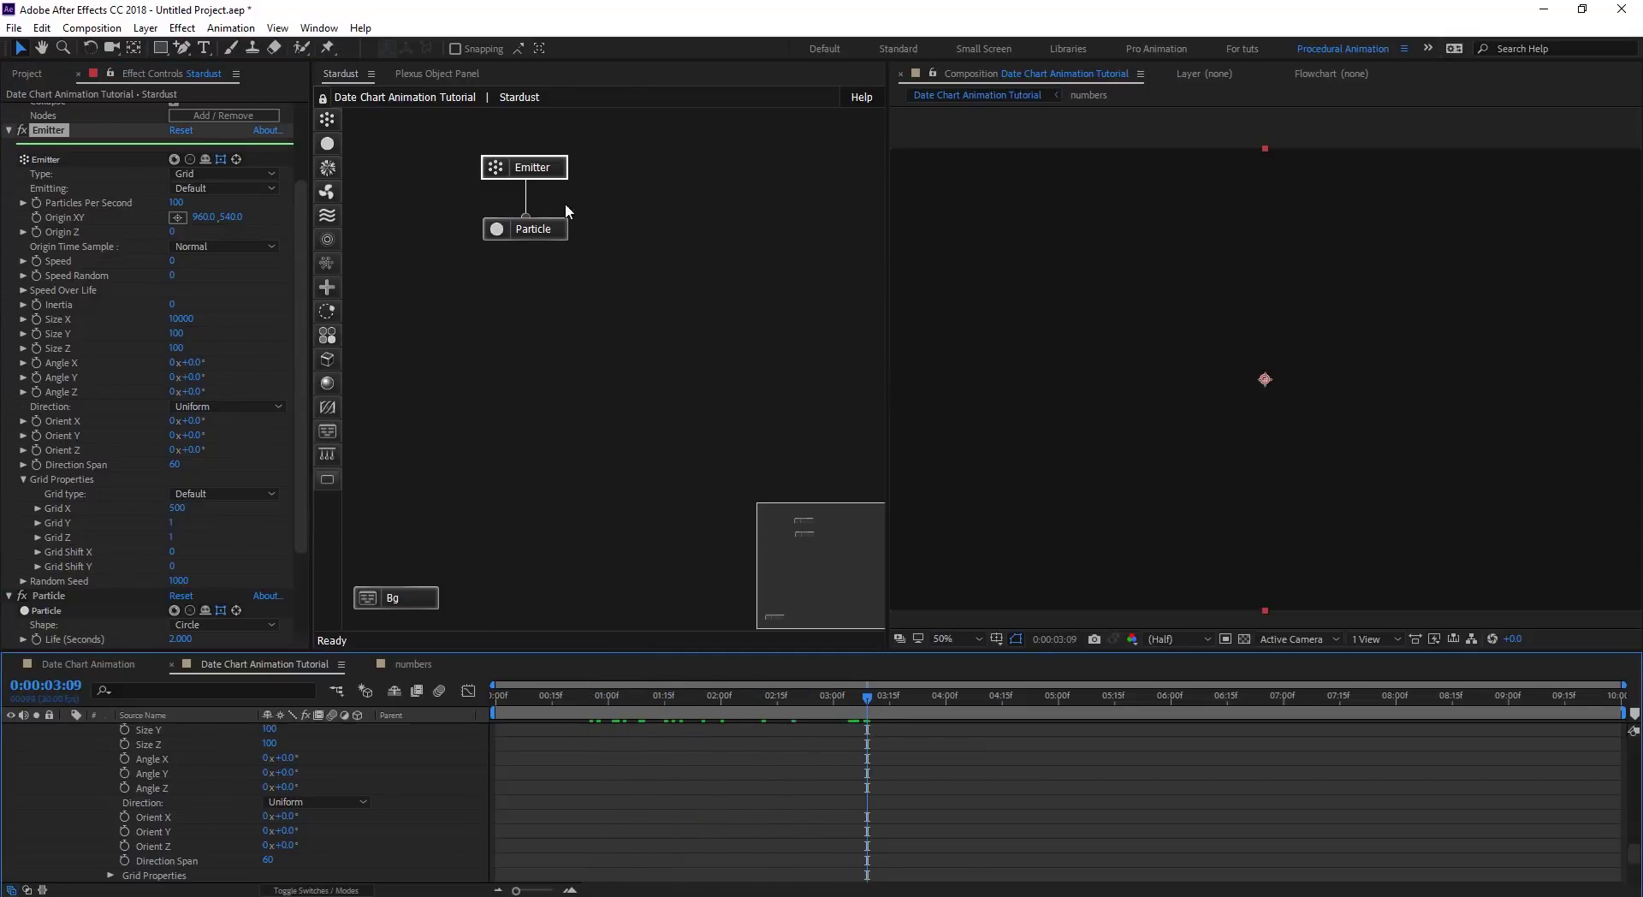
Set the new Particle node's Life to 20 seconds.
{"action": "left_click", "coordinate": [552, 234]}
{"action": "left_click_drag", "start_coordinate": [300, 476], "coordinate": [284, 534]}
{"action": "left_click", "coordinate": [190, 556]}
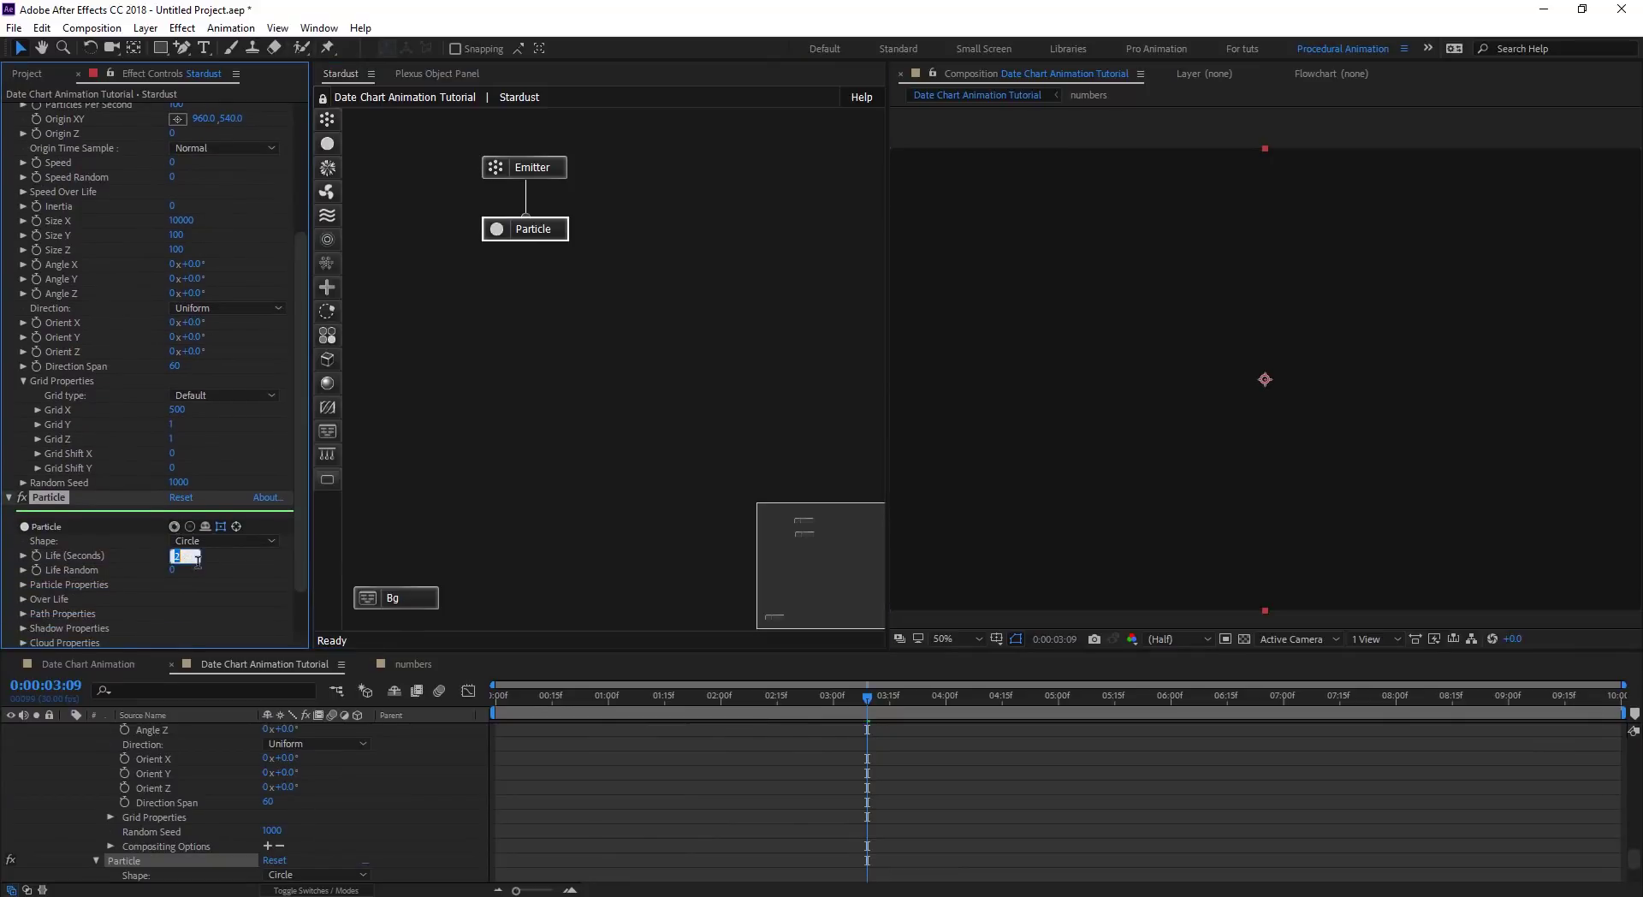
{"action": "type", "text": "20"}
{"action": "key", "text": "Return"}
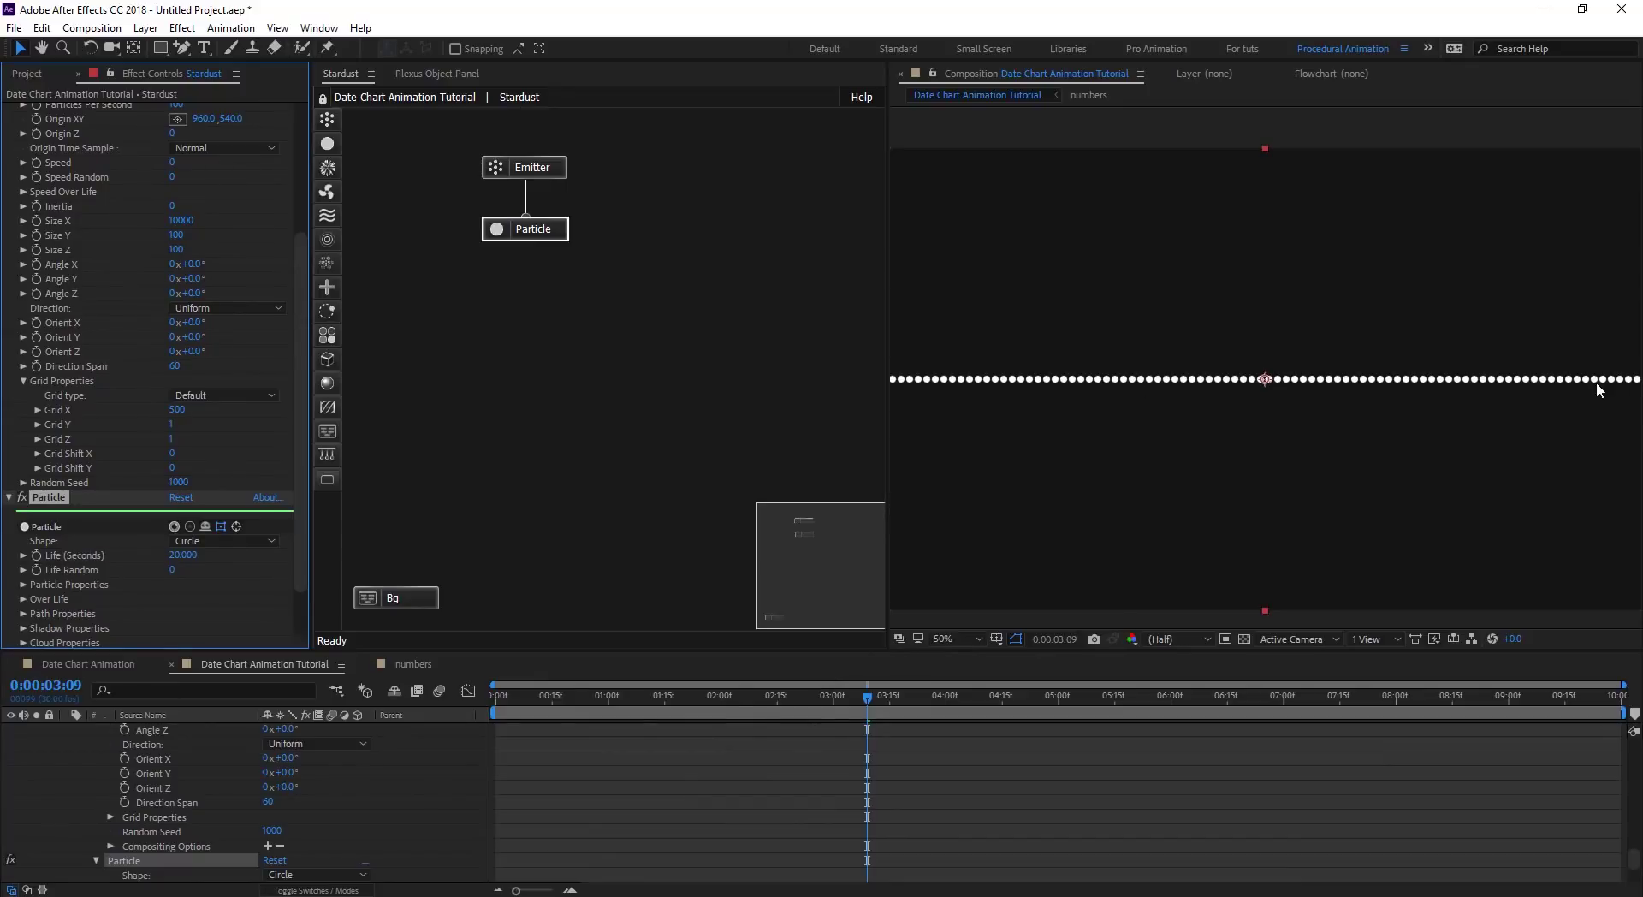
Set the new particle's Size to 2 pixels in its Particle Properties.
{"action": "left_click_drag", "start_coordinate": [301, 497], "coordinate": [307, 541]}
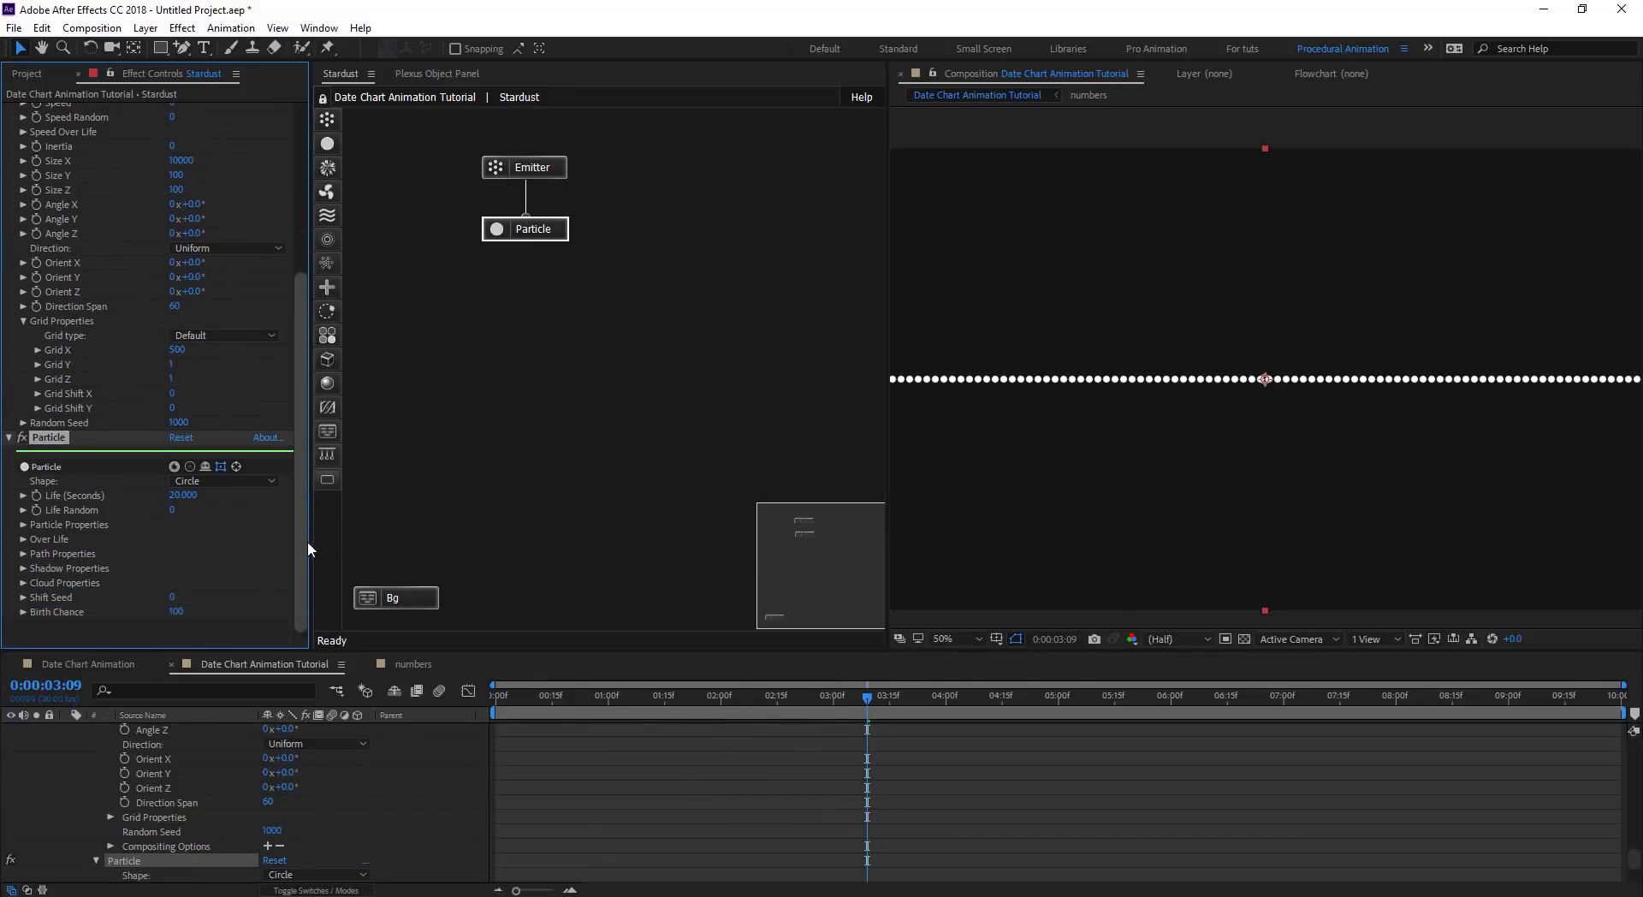
{"action": "left_click", "coordinate": [23, 525]}
{"action": "scroll", "coordinate": [96, 543], "scroll_direction": "down", "scroll_amount": 1}
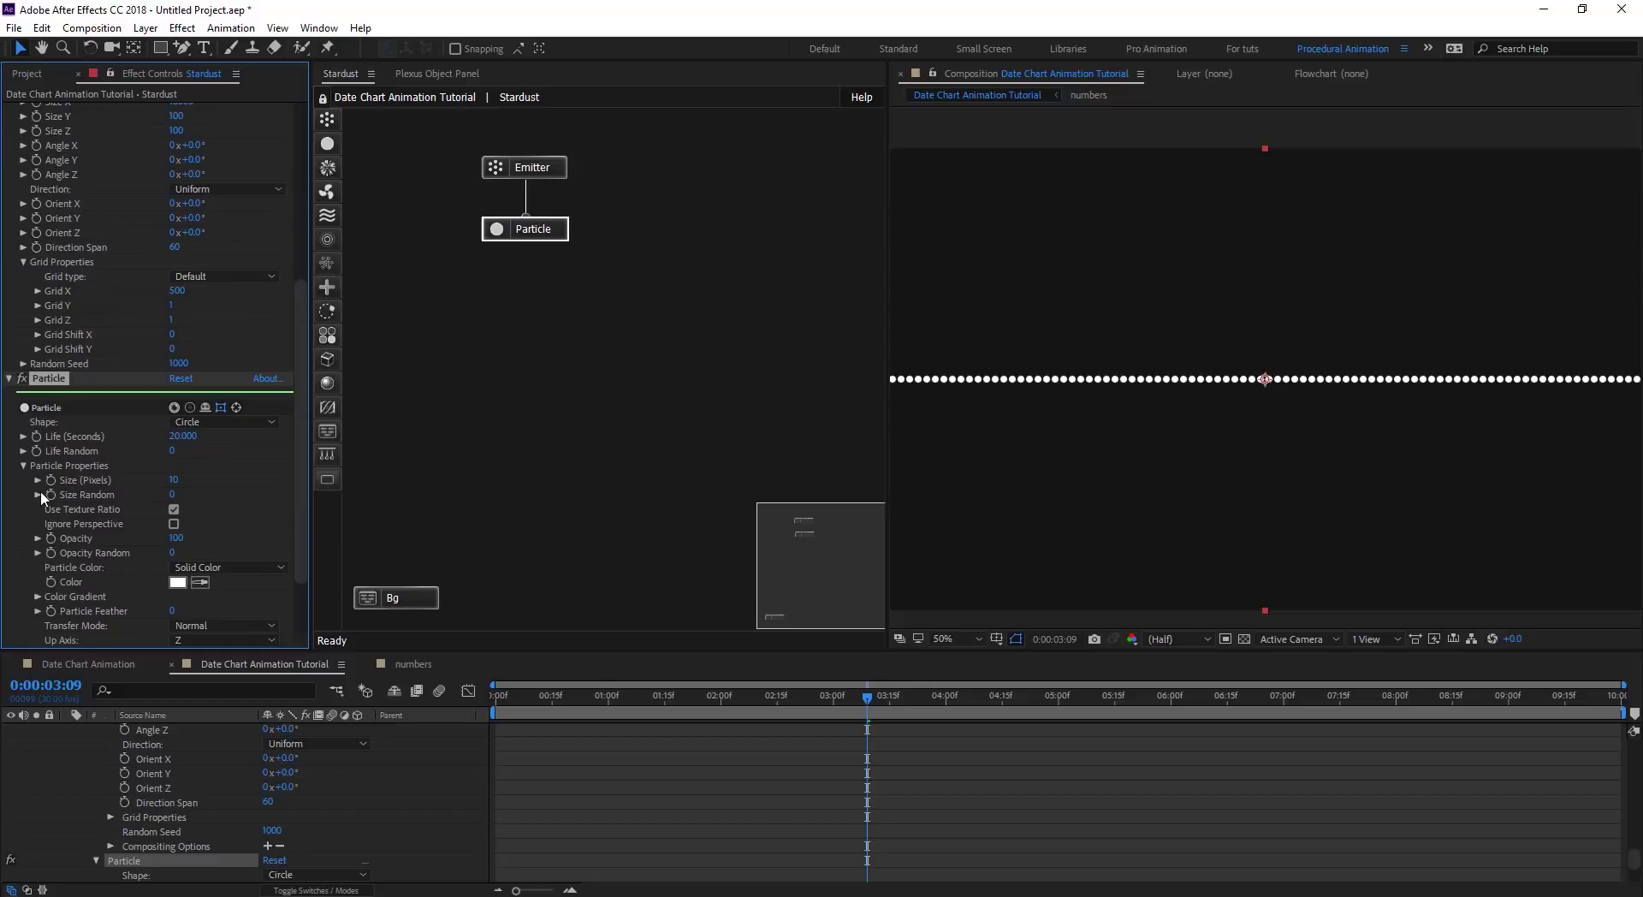
{"action": "left_click", "coordinate": [174, 479]}
{"action": "type", "text": "2"}
{"action": "key", "text": "Return"}
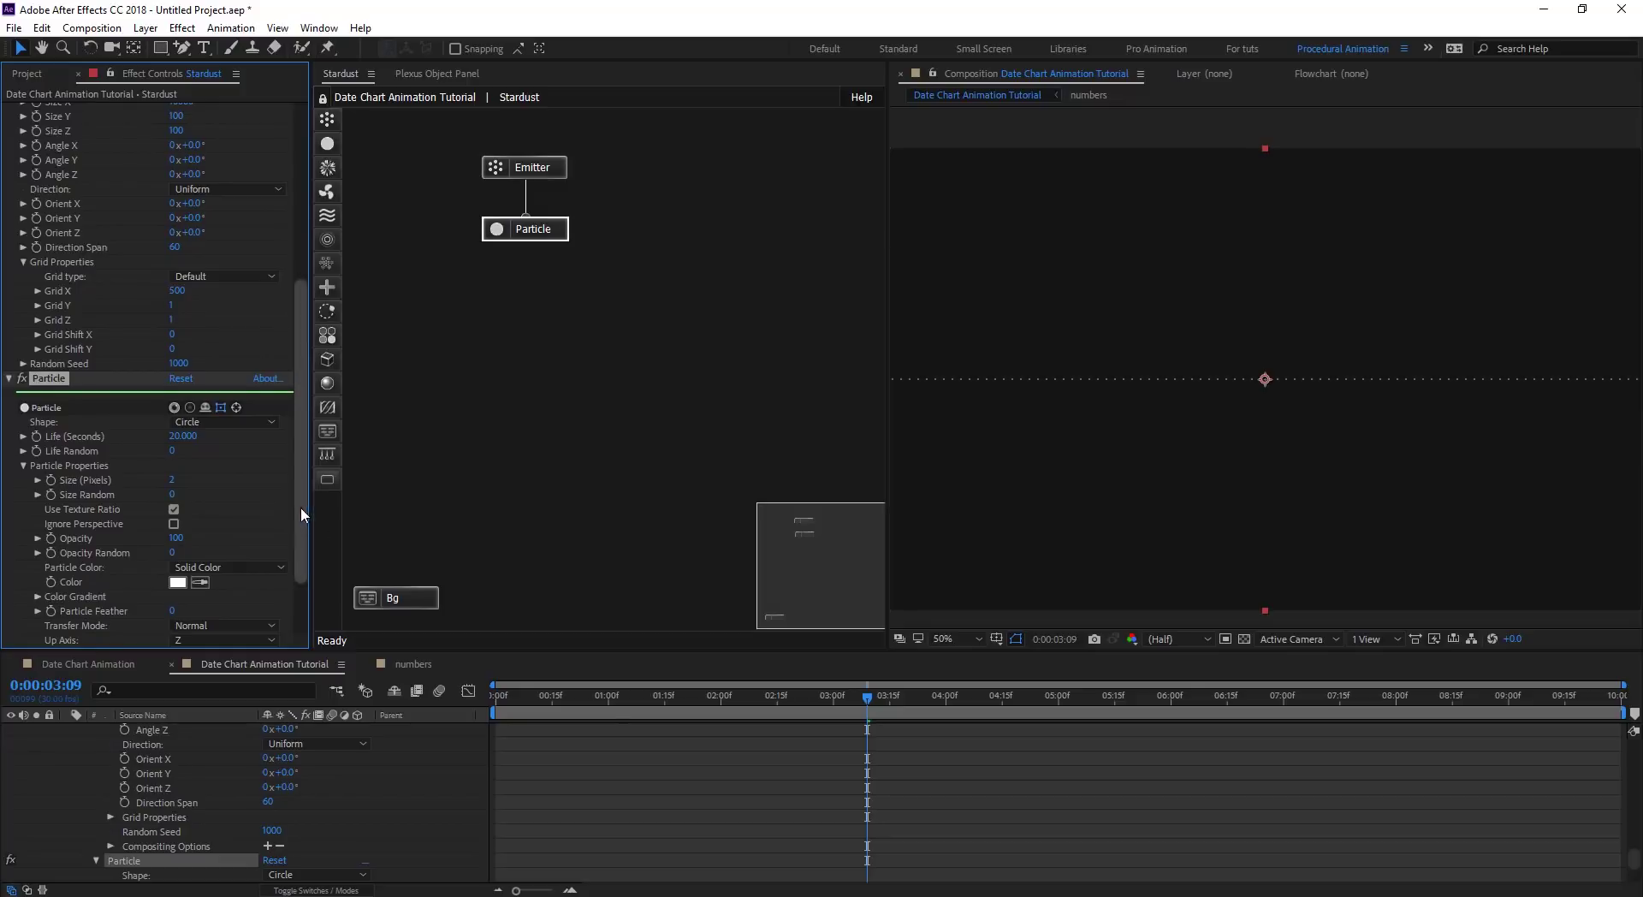
Play the timeline and move the playhead to 0:00:06:28 to check the row of dots.
{"action": "scroll", "coordinate": [295, 585], "scroll_direction": "down", "scroll_amount": 3}
{"action": "key", "text": "space"}
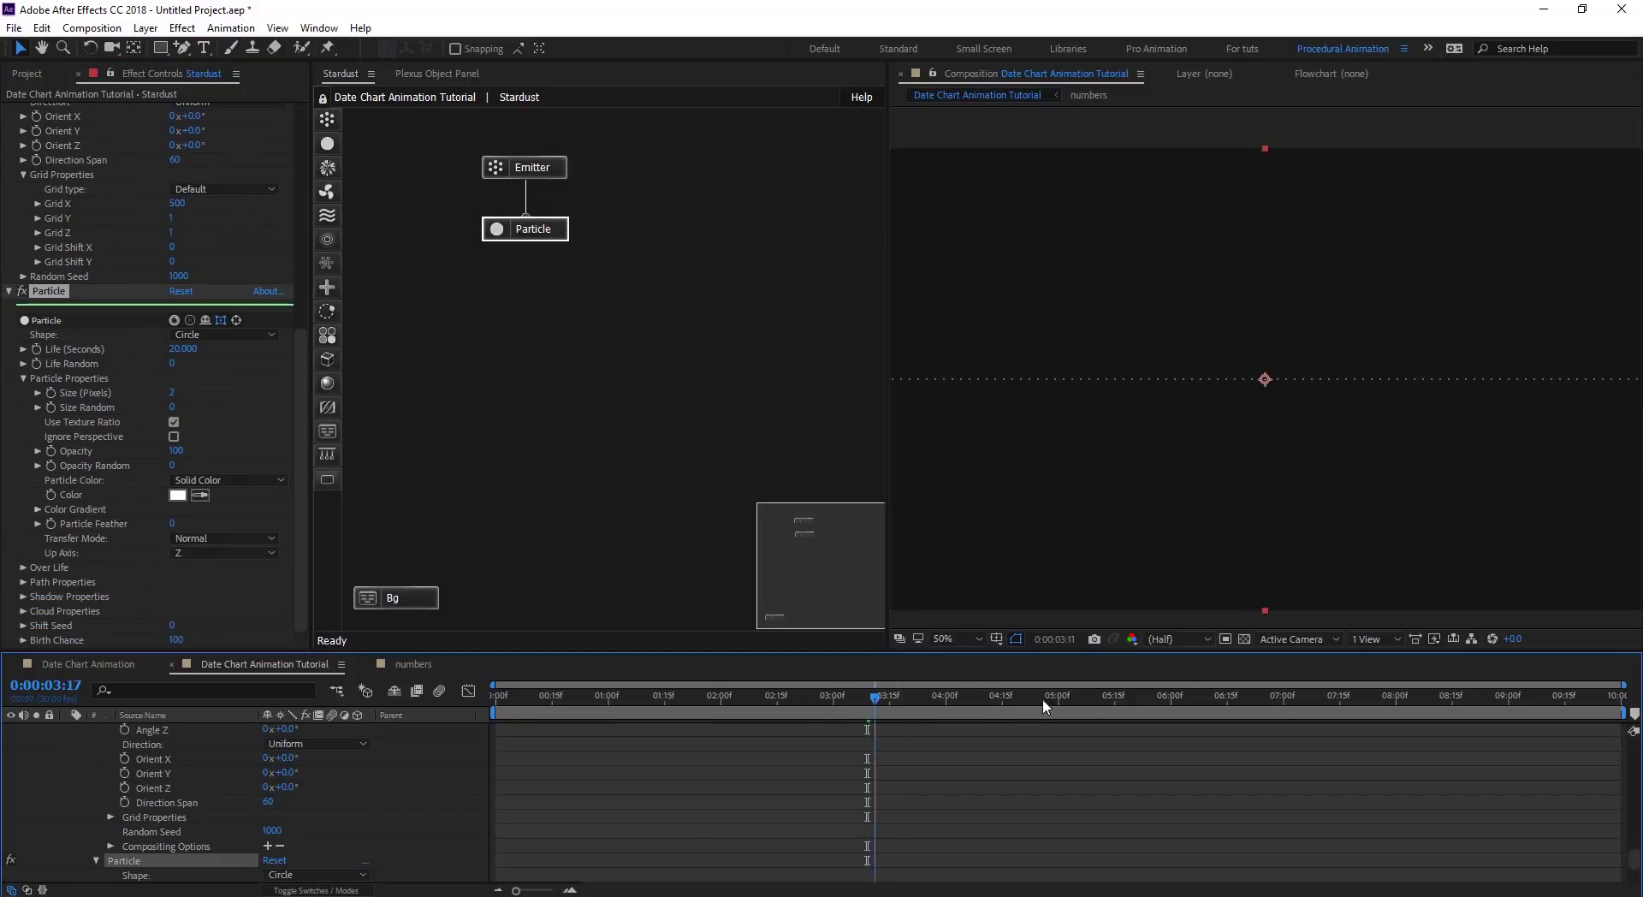
{"action": "left_click_drag", "start_coordinate": [1058, 719], "coordinate": [1279, 796]}
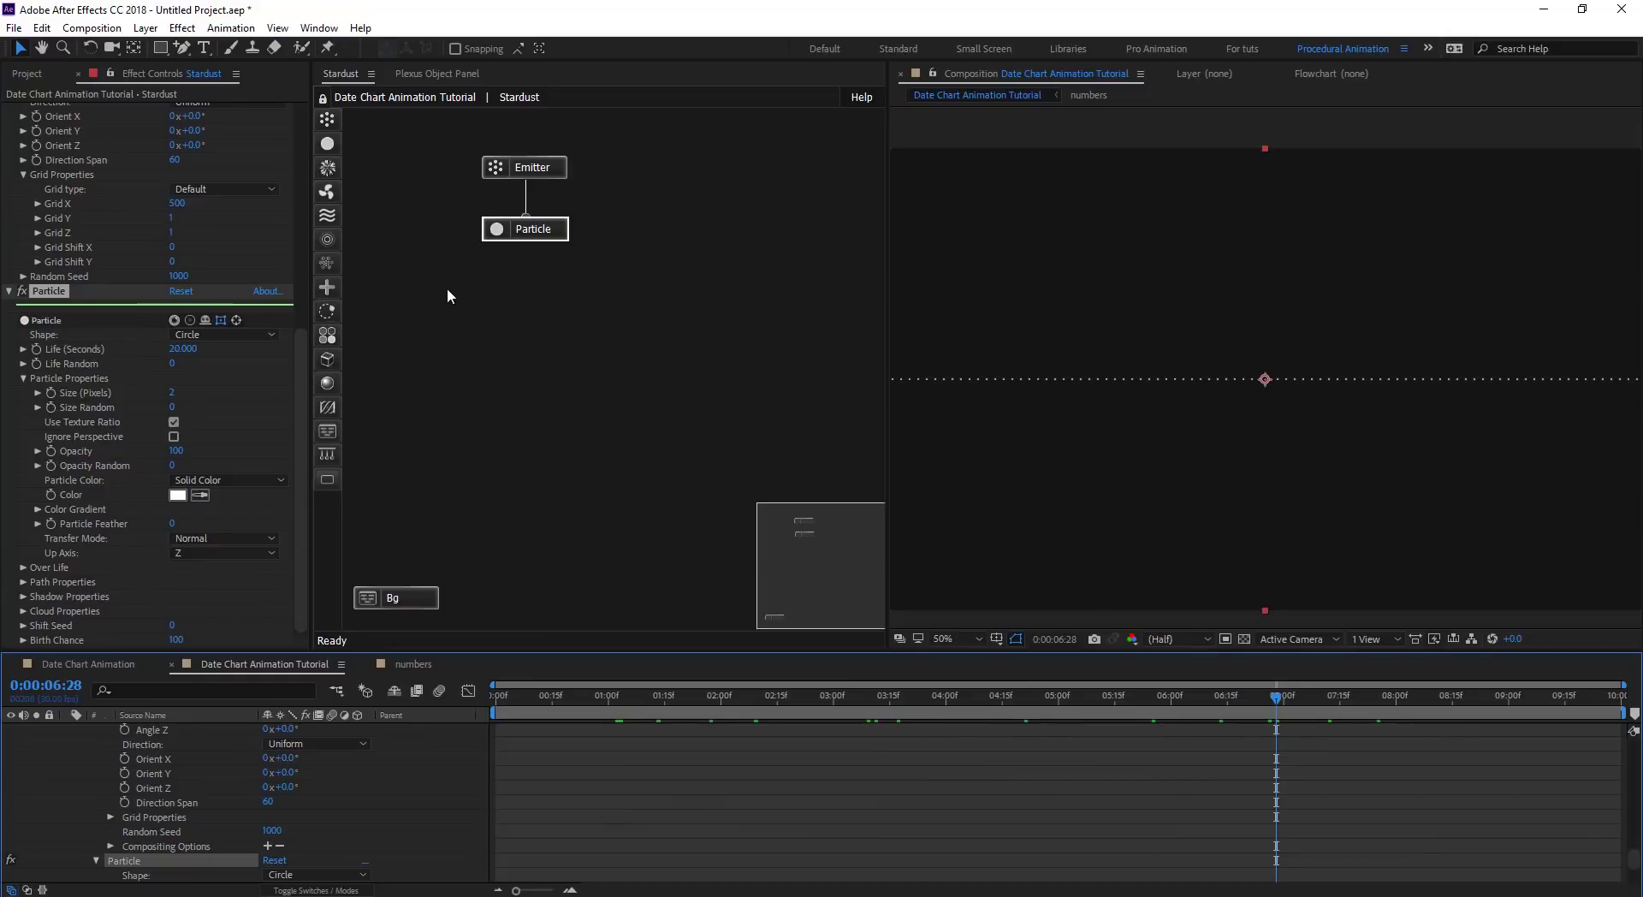
Add a Turbulence node, connect it to the Particle node and place it just below.
{"action": "left_click", "coordinate": [546, 238]}
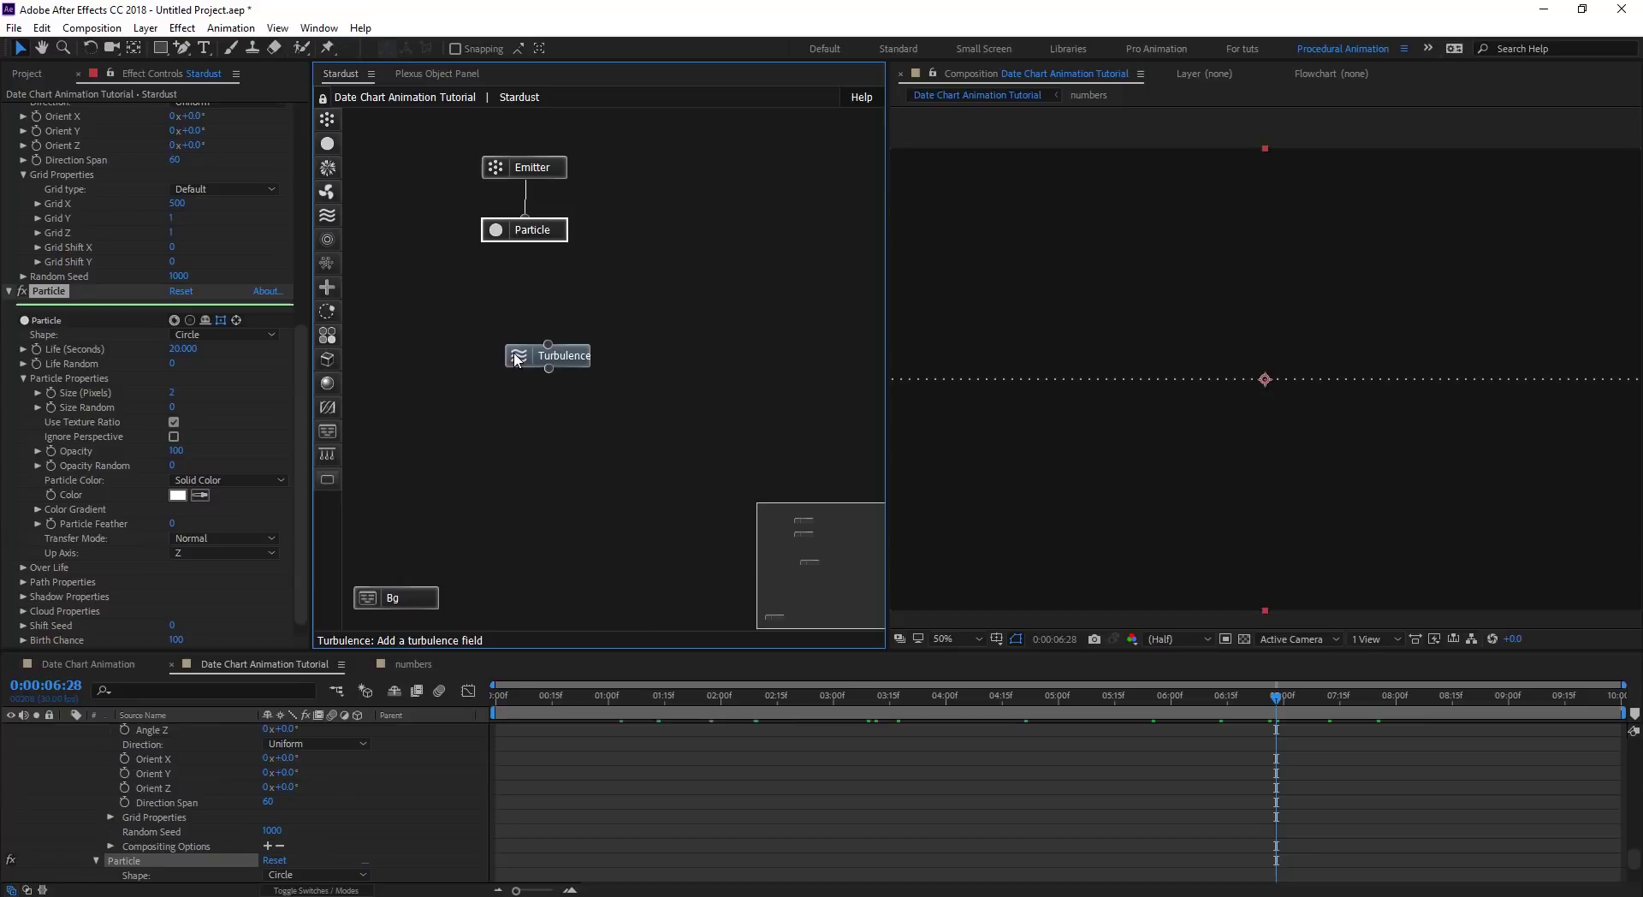
{"action": "left_click_drag", "start_coordinate": [516, 360], "coordinate": [530, 244]}
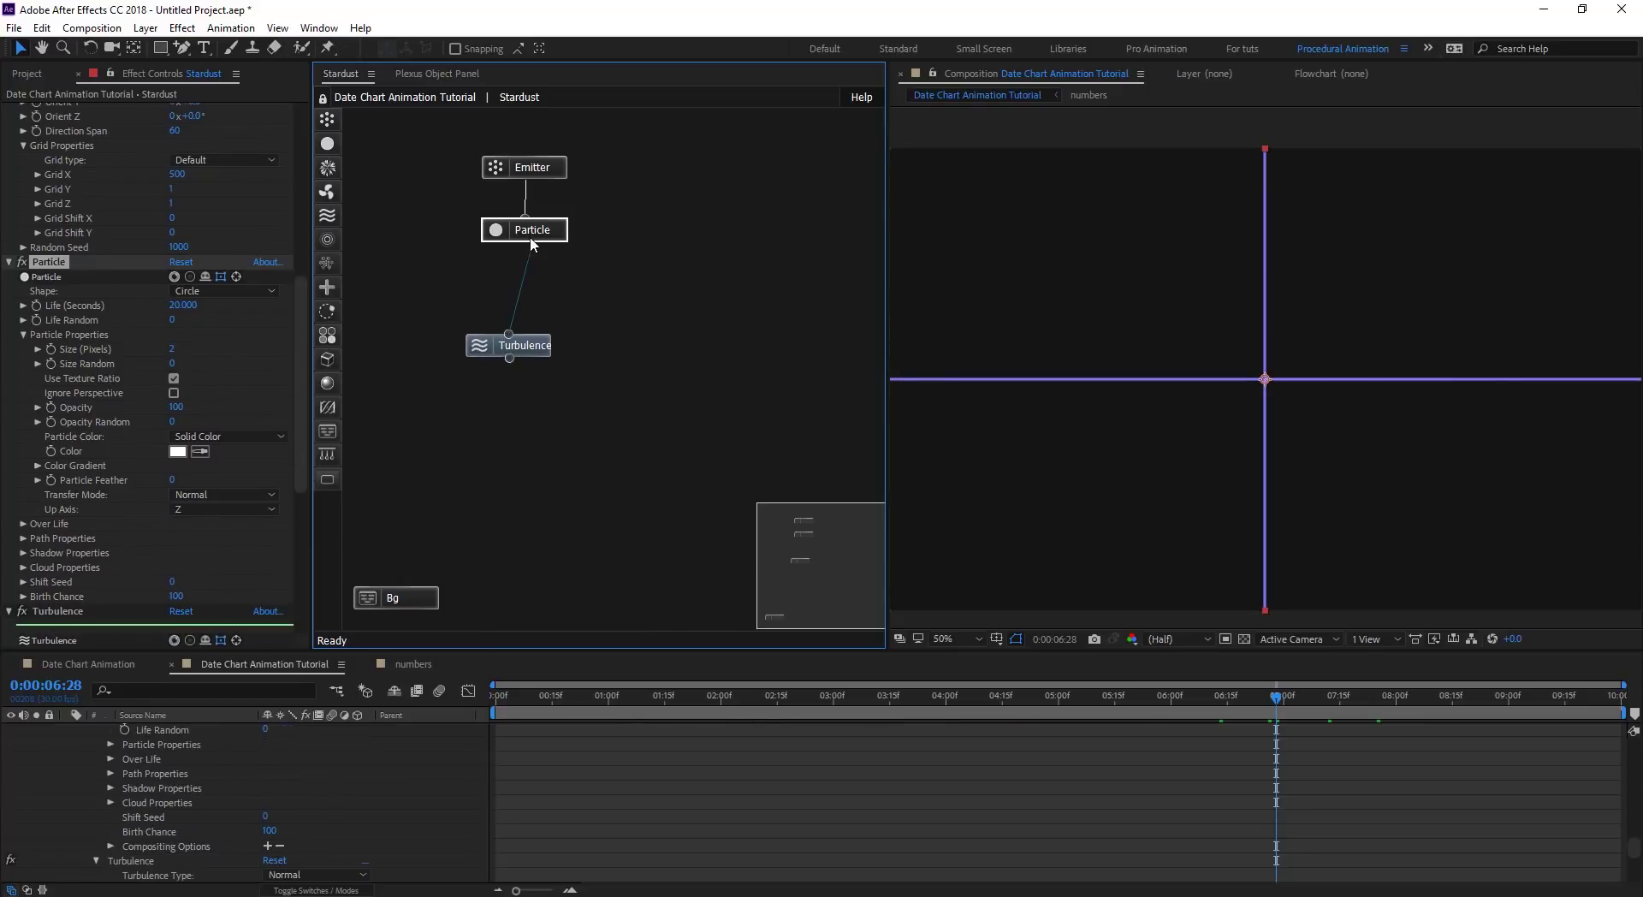
{"action": "left_click_drag", "start_coordinate": [542, 345], "coordinate": [541, 301]}
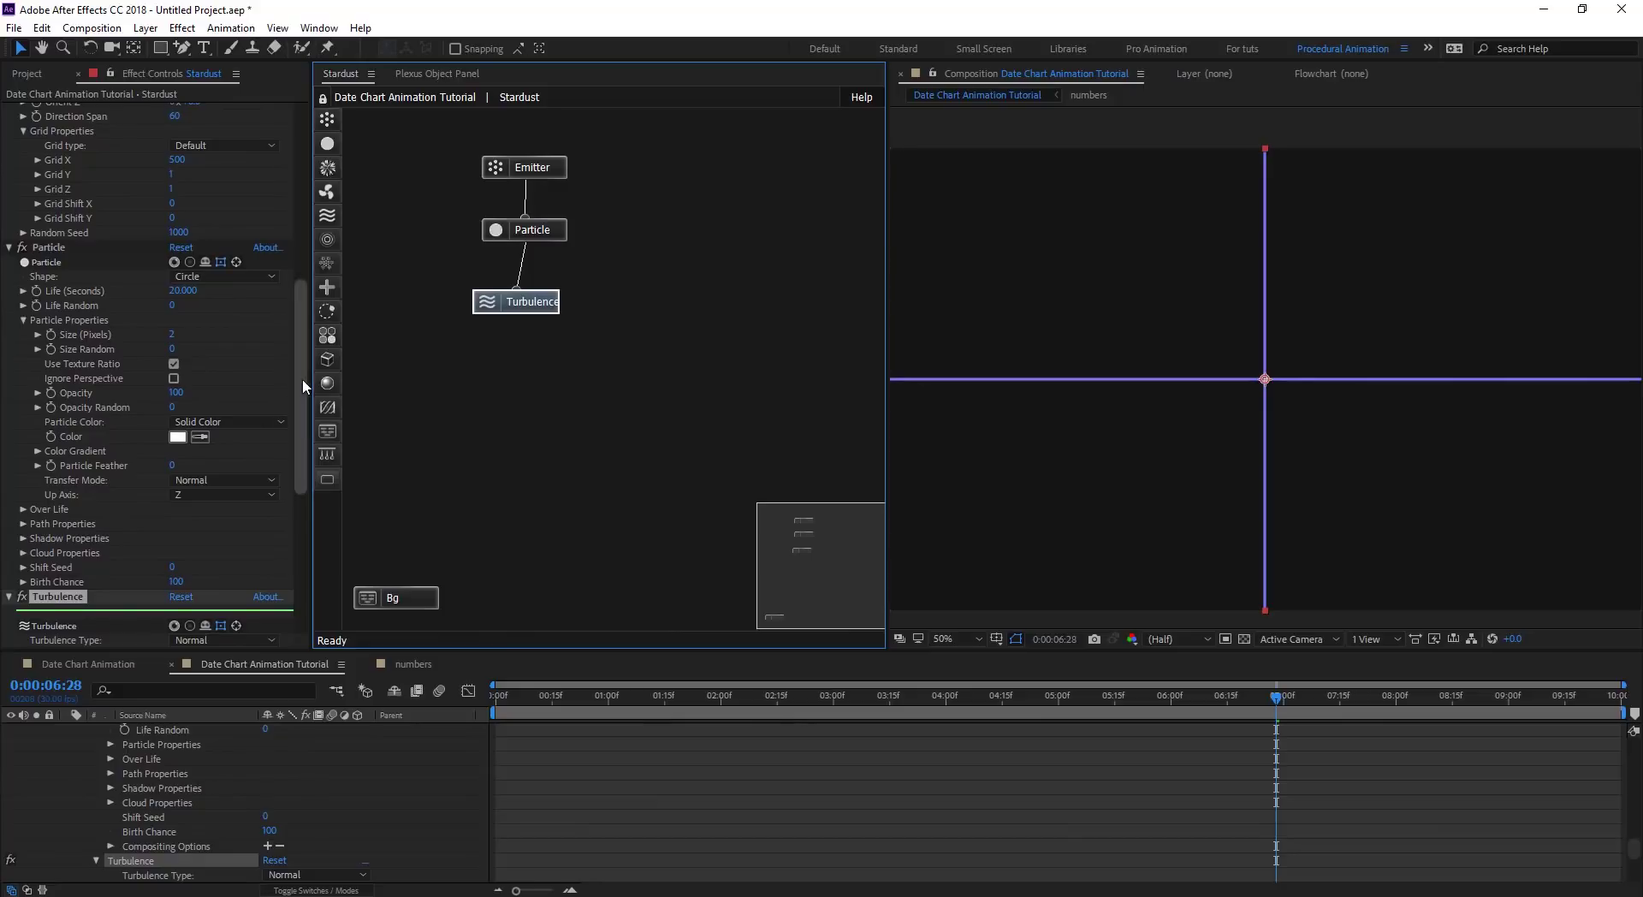
Hide the Turbulence node's on-screen guides and move the playhead to 0:00:03:03.
{"action": "left_click_drag", "start_coordinate": [301, 378], "coordinate": [304, 460]}
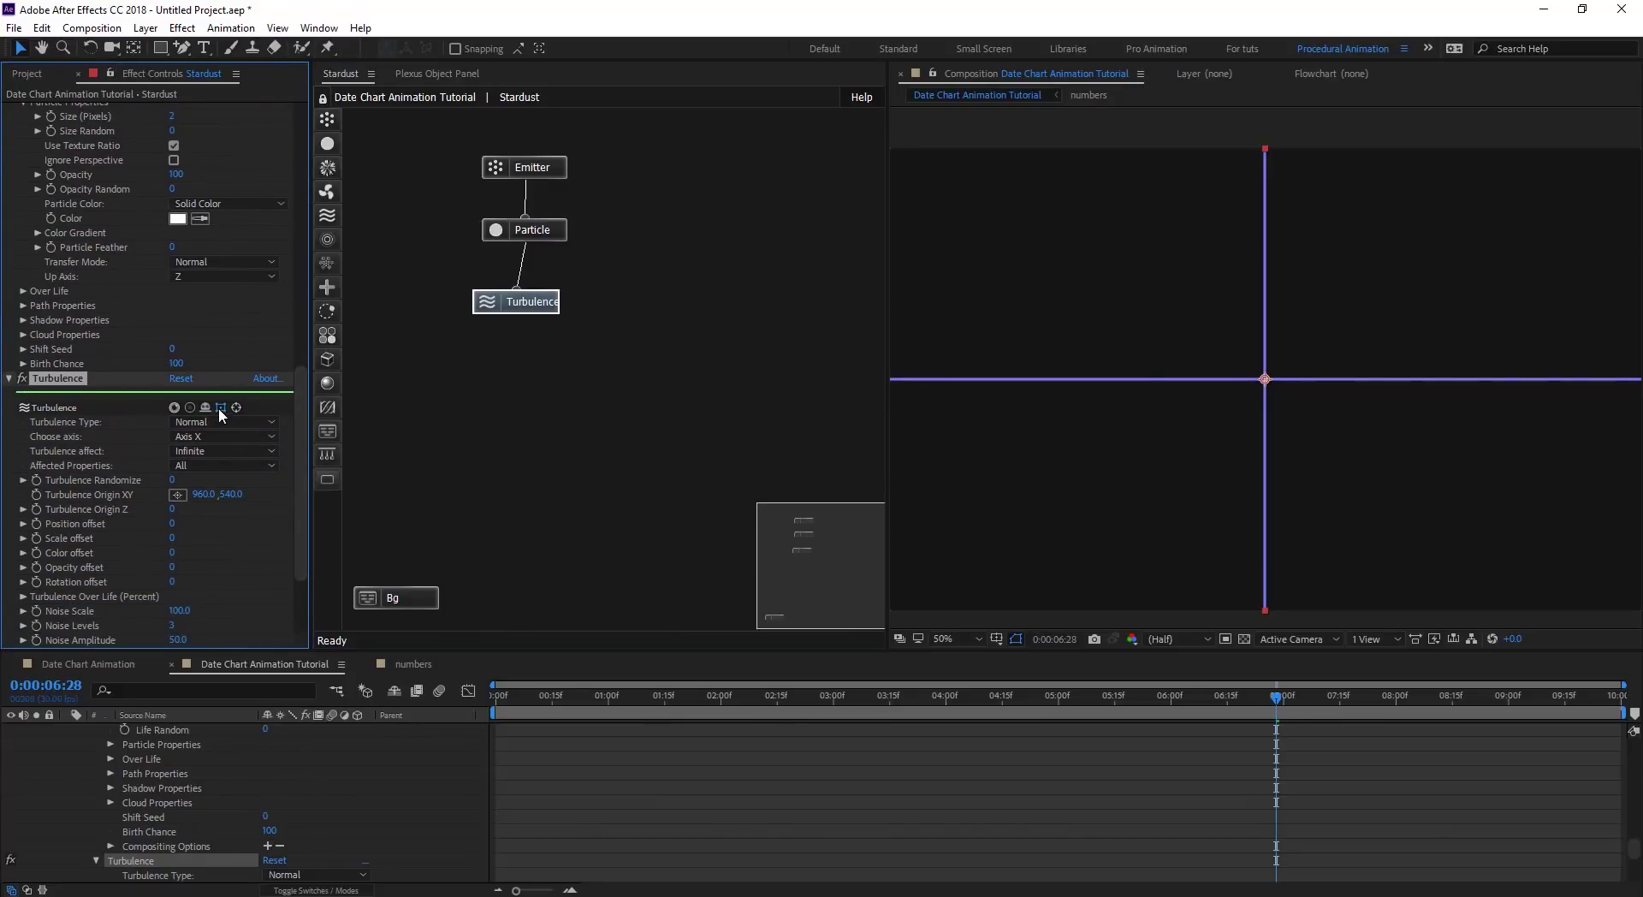
{"action": "left_click", "coordinate": [220, 408]}
{"action": "left_click", "coordinate": [659, 768]}
{"action": "left_click_drag", "start_coordinate": [642, 703], "coordinate": [844, 705]}
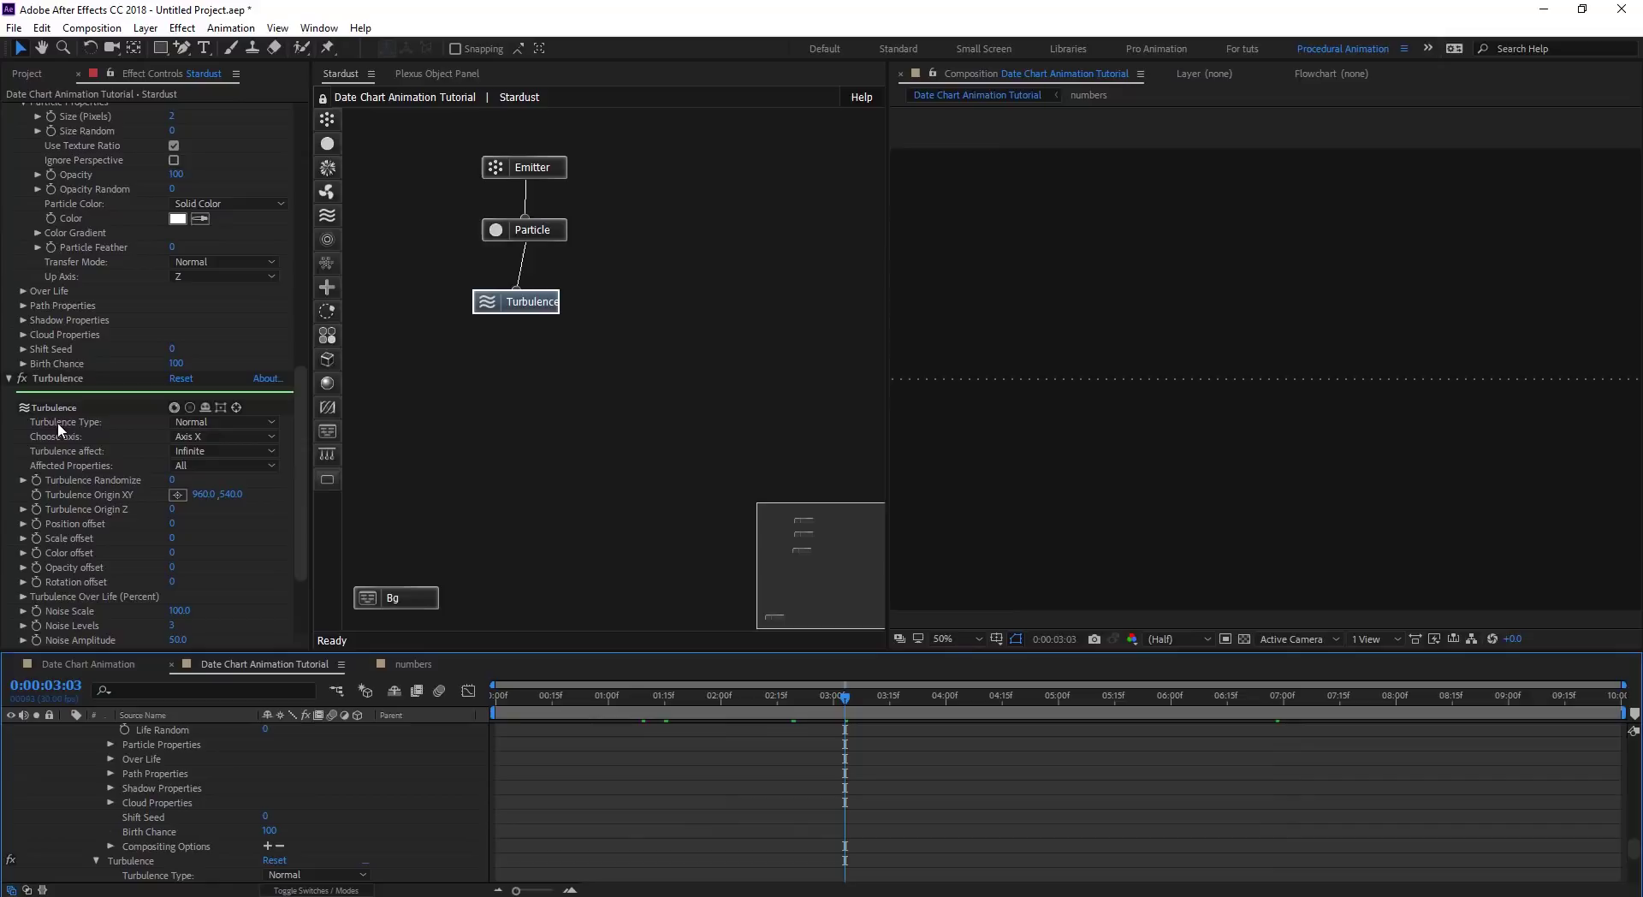
Set the Turbulence Type to One Side and its Position offset to 20.
{"action": "left_click", "coordinate": [214, 422]}
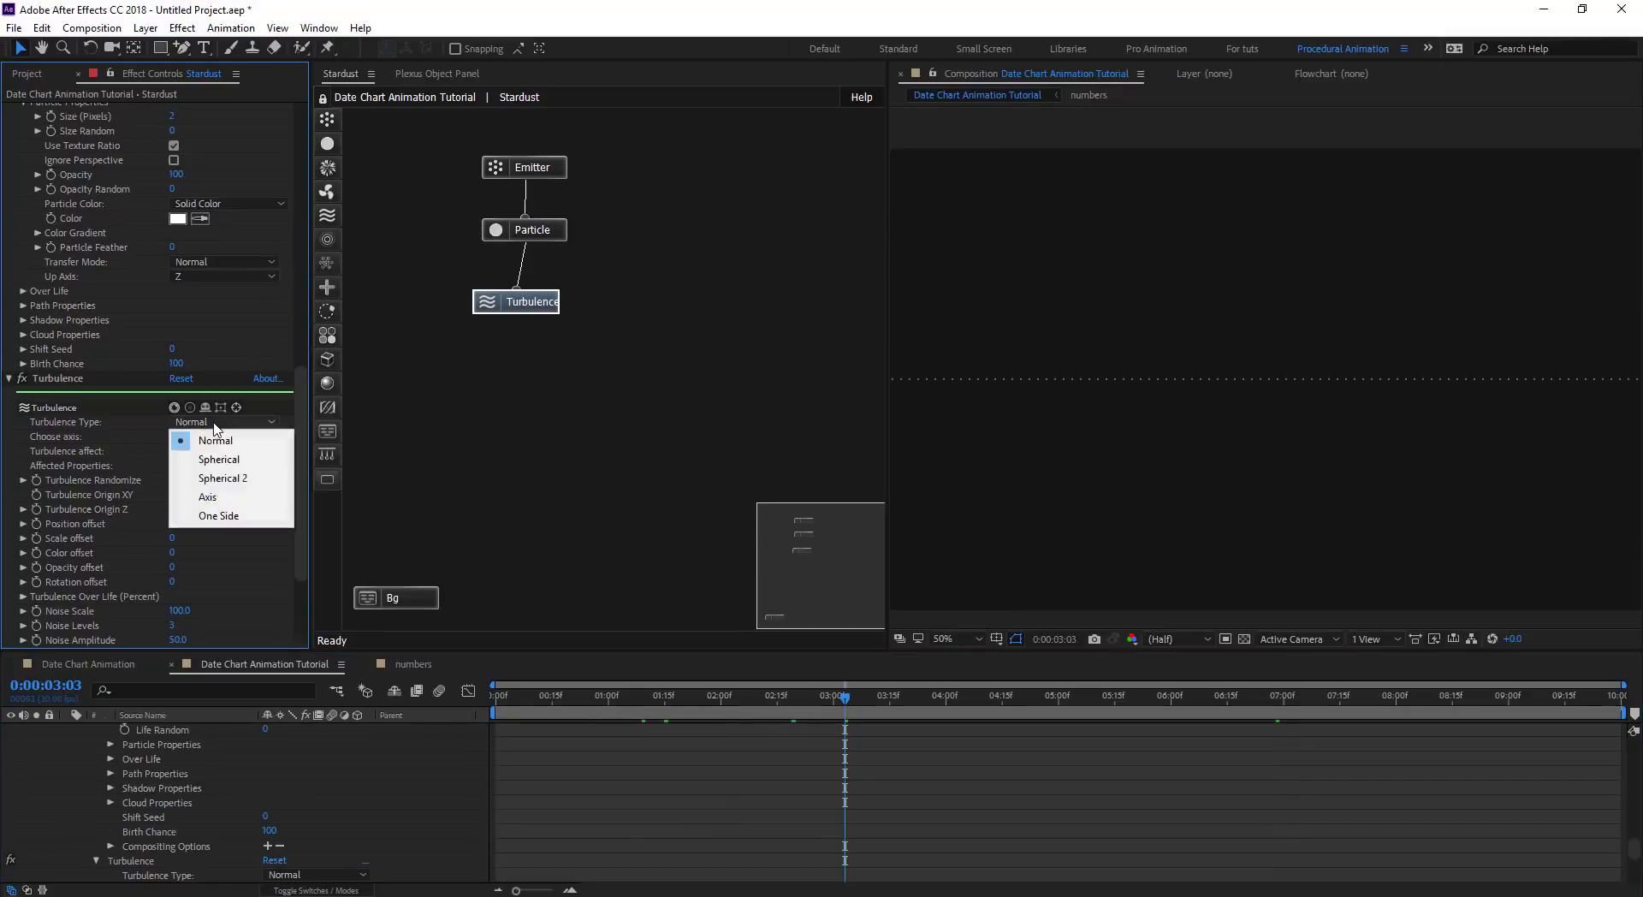
{"action": "left_click", "coordinate": [217, 517]}
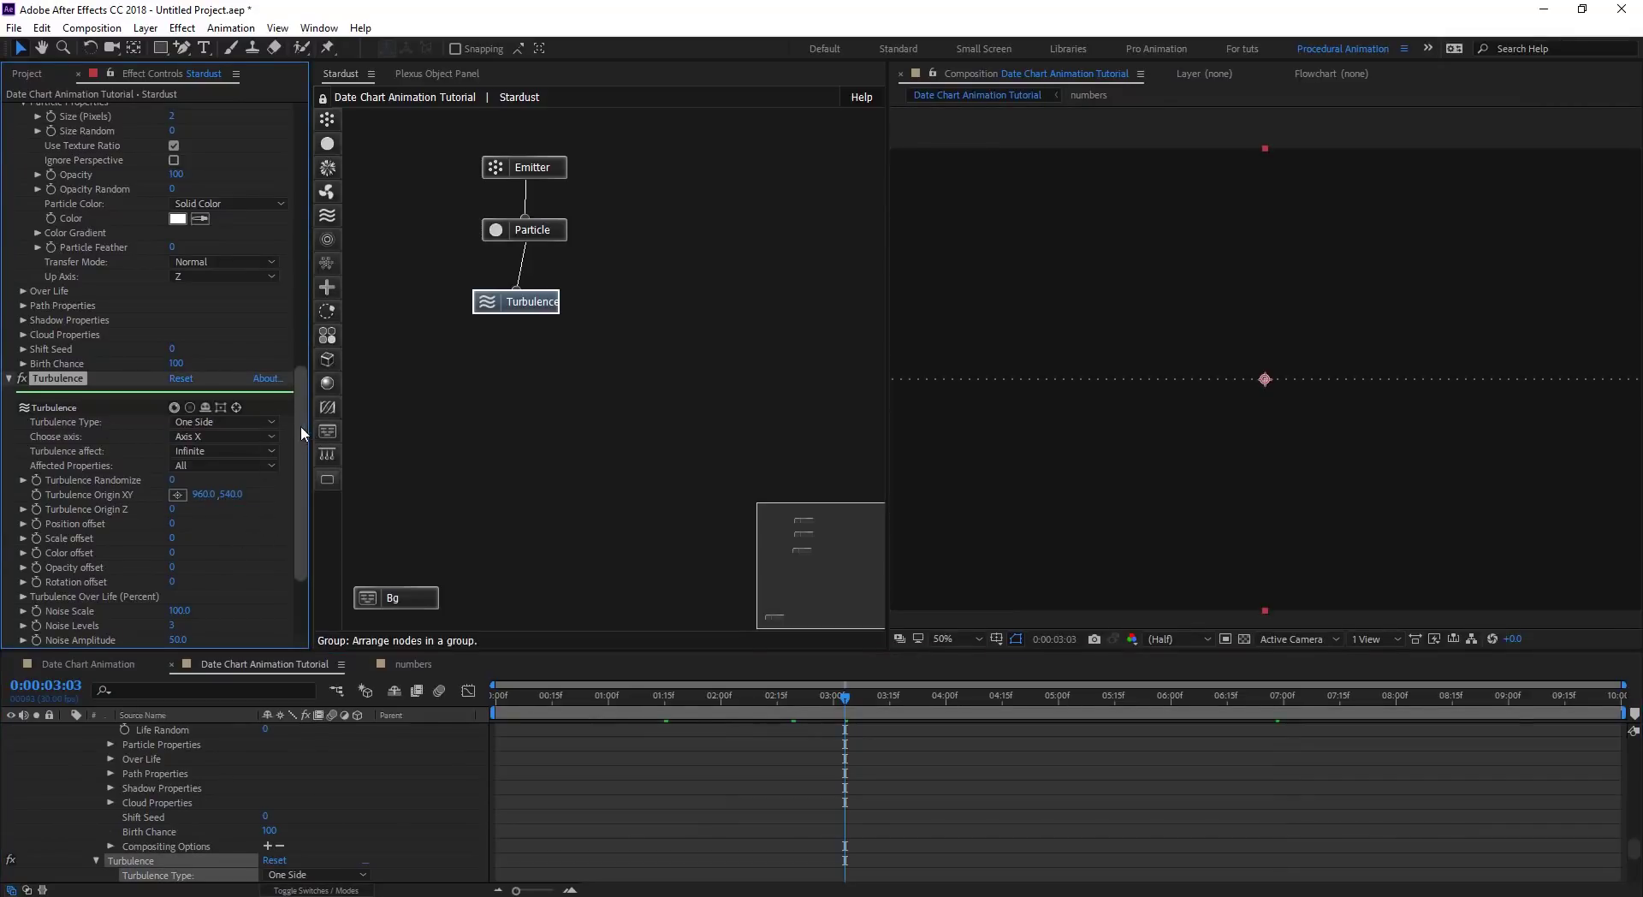
{"action": "scroll", "coordinate": [300, 428], "scroll_direction": "down", "scroll_amount": 2}
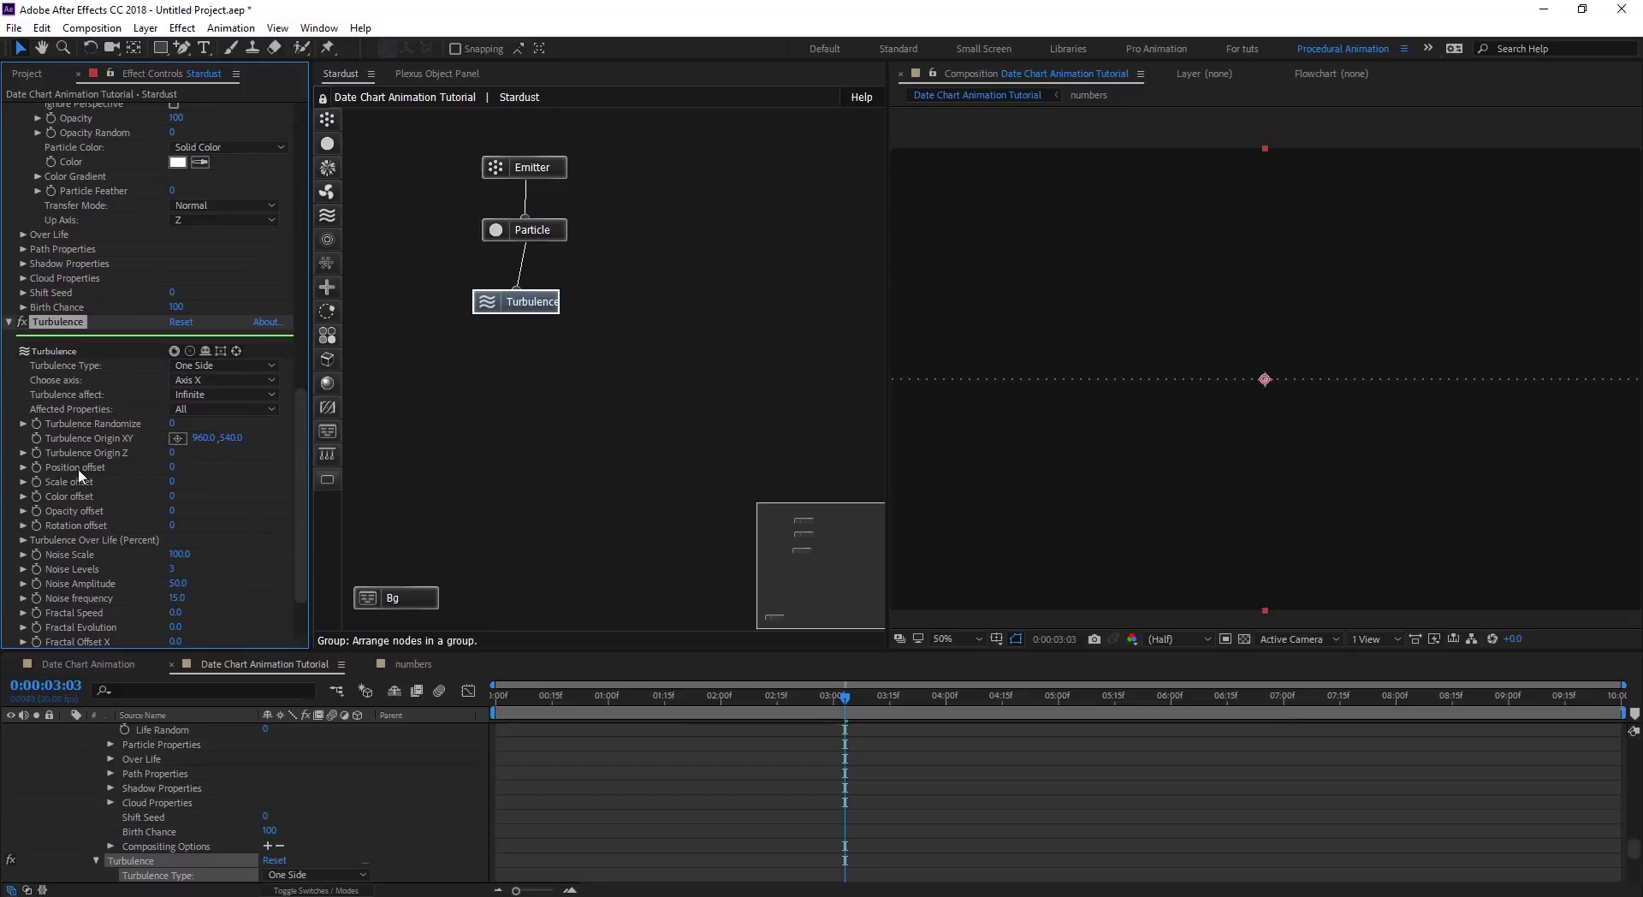
{"action": "left_click", "coordinate": [178, 470]}
{"action": "type", "text": "20"}
{"action": "key", "text": "Return"}
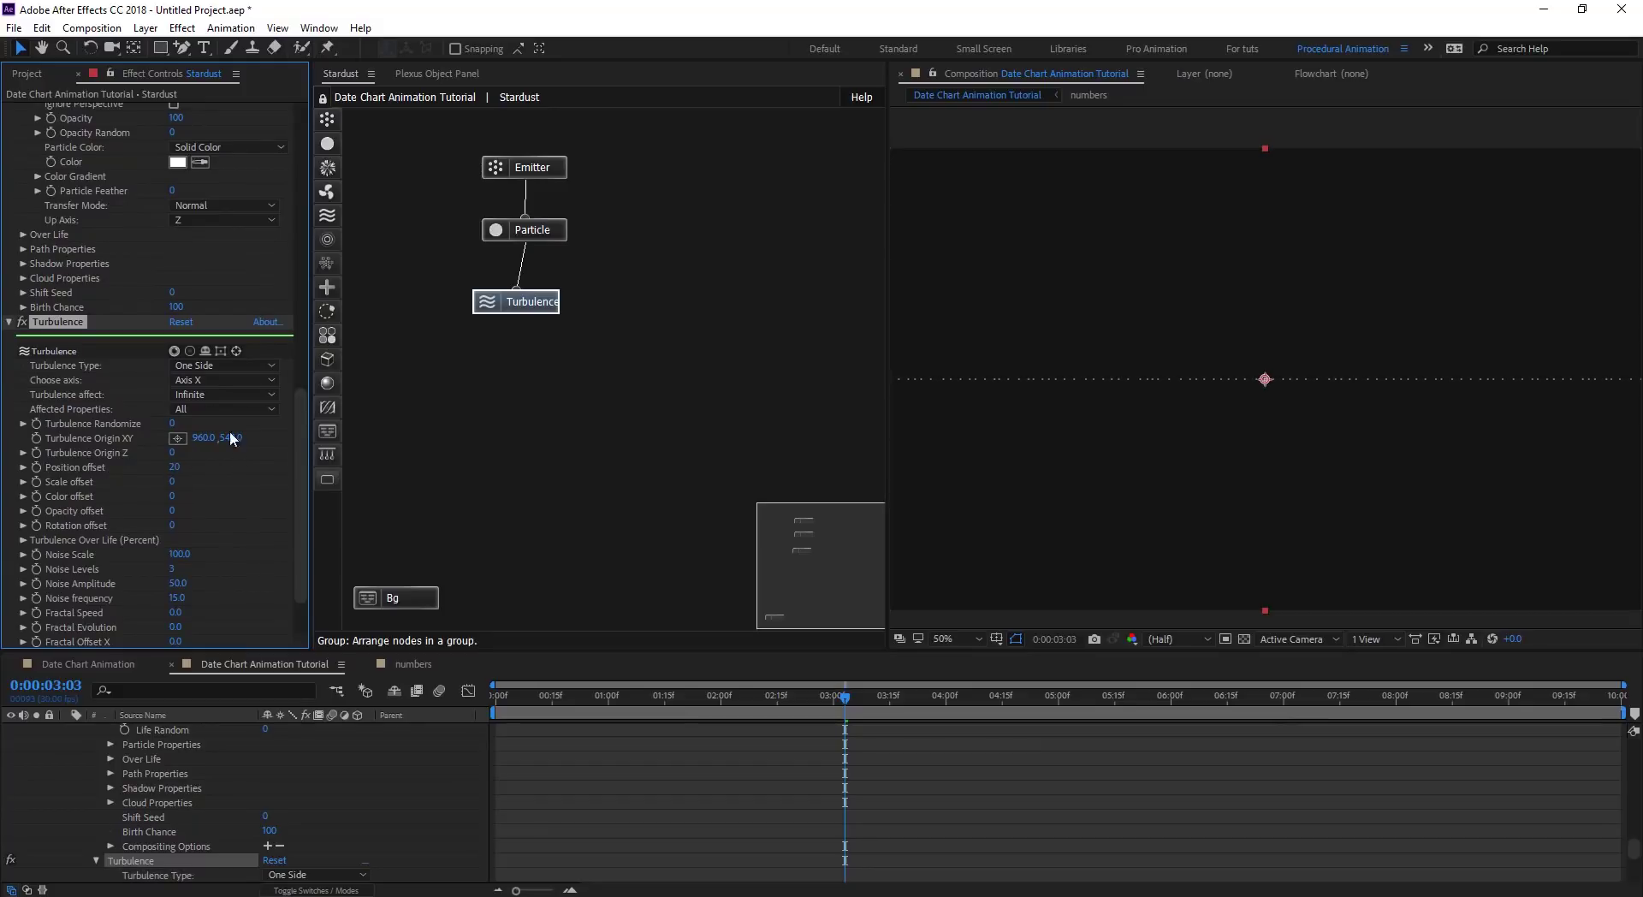
Set Turbulence Randomize to 85 and make the turbulence act along Axis Y.
{"action": "left_click_drag", "start_coordinate": [173, 428], "coordinate": [242, 422]}
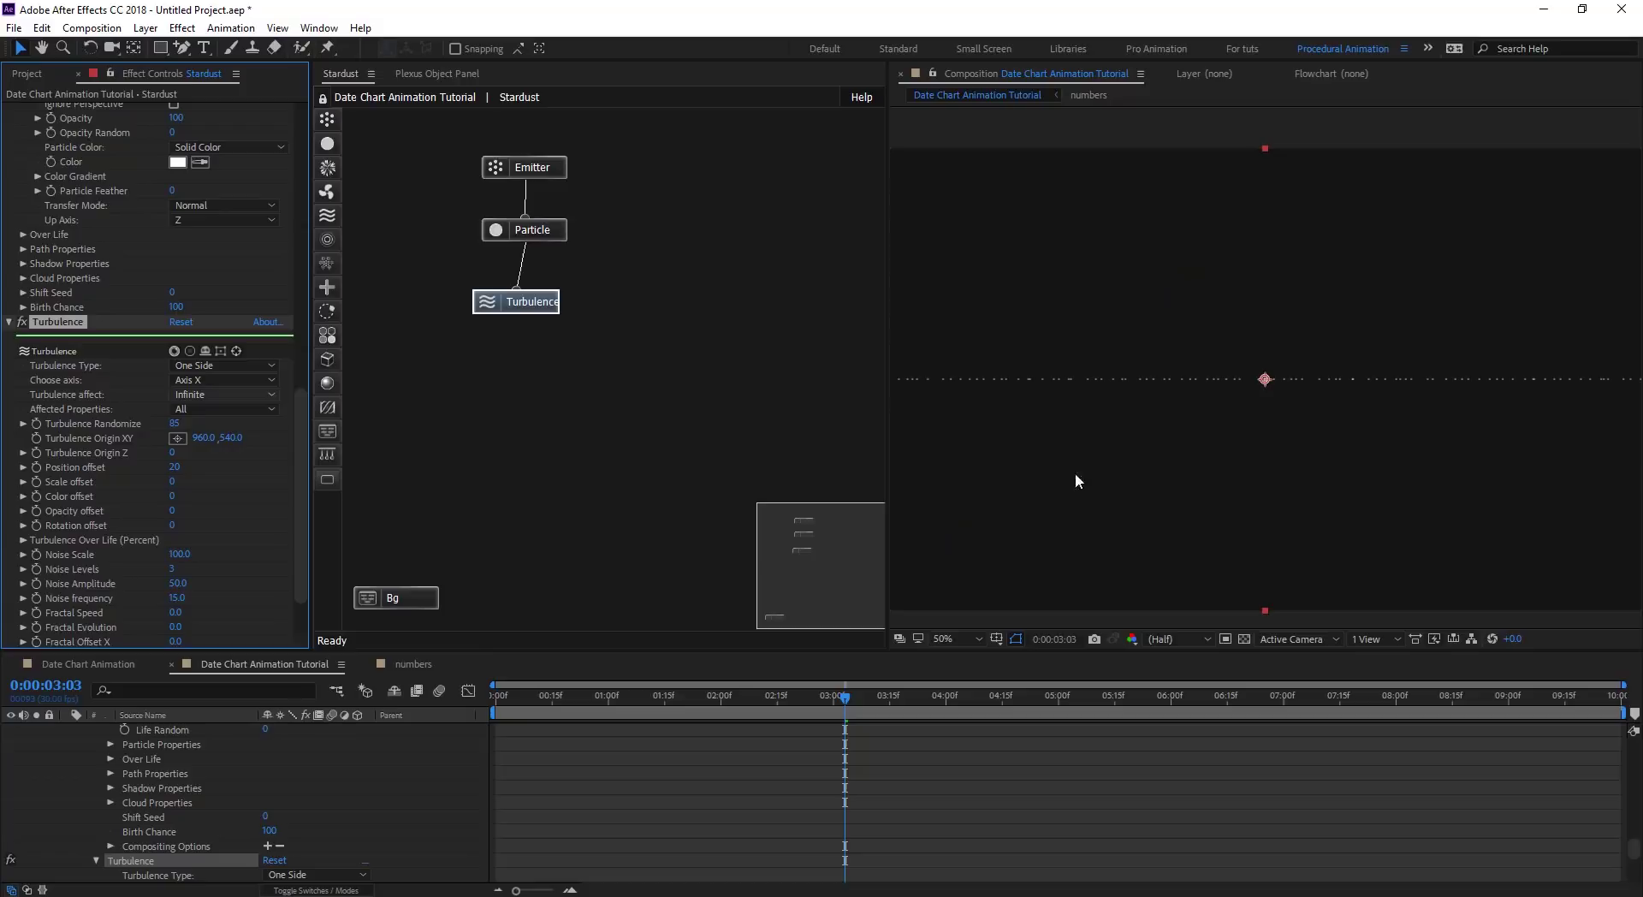
{"action": "key", "text": "slash"}
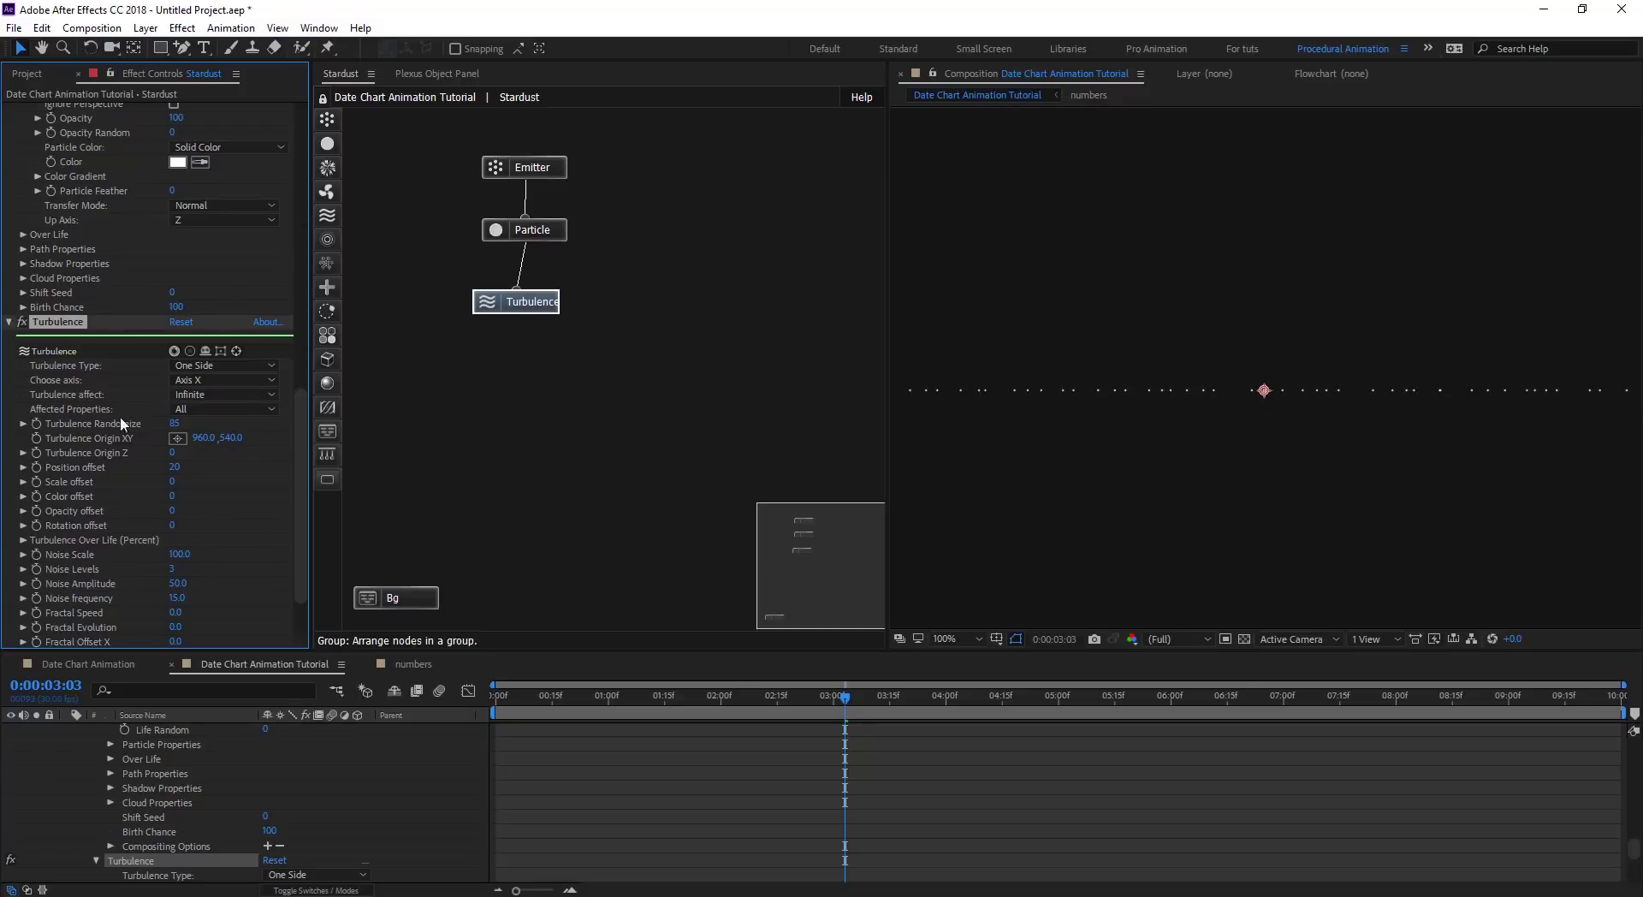
{"action": "left_click", "coordinate": [205, 378]}
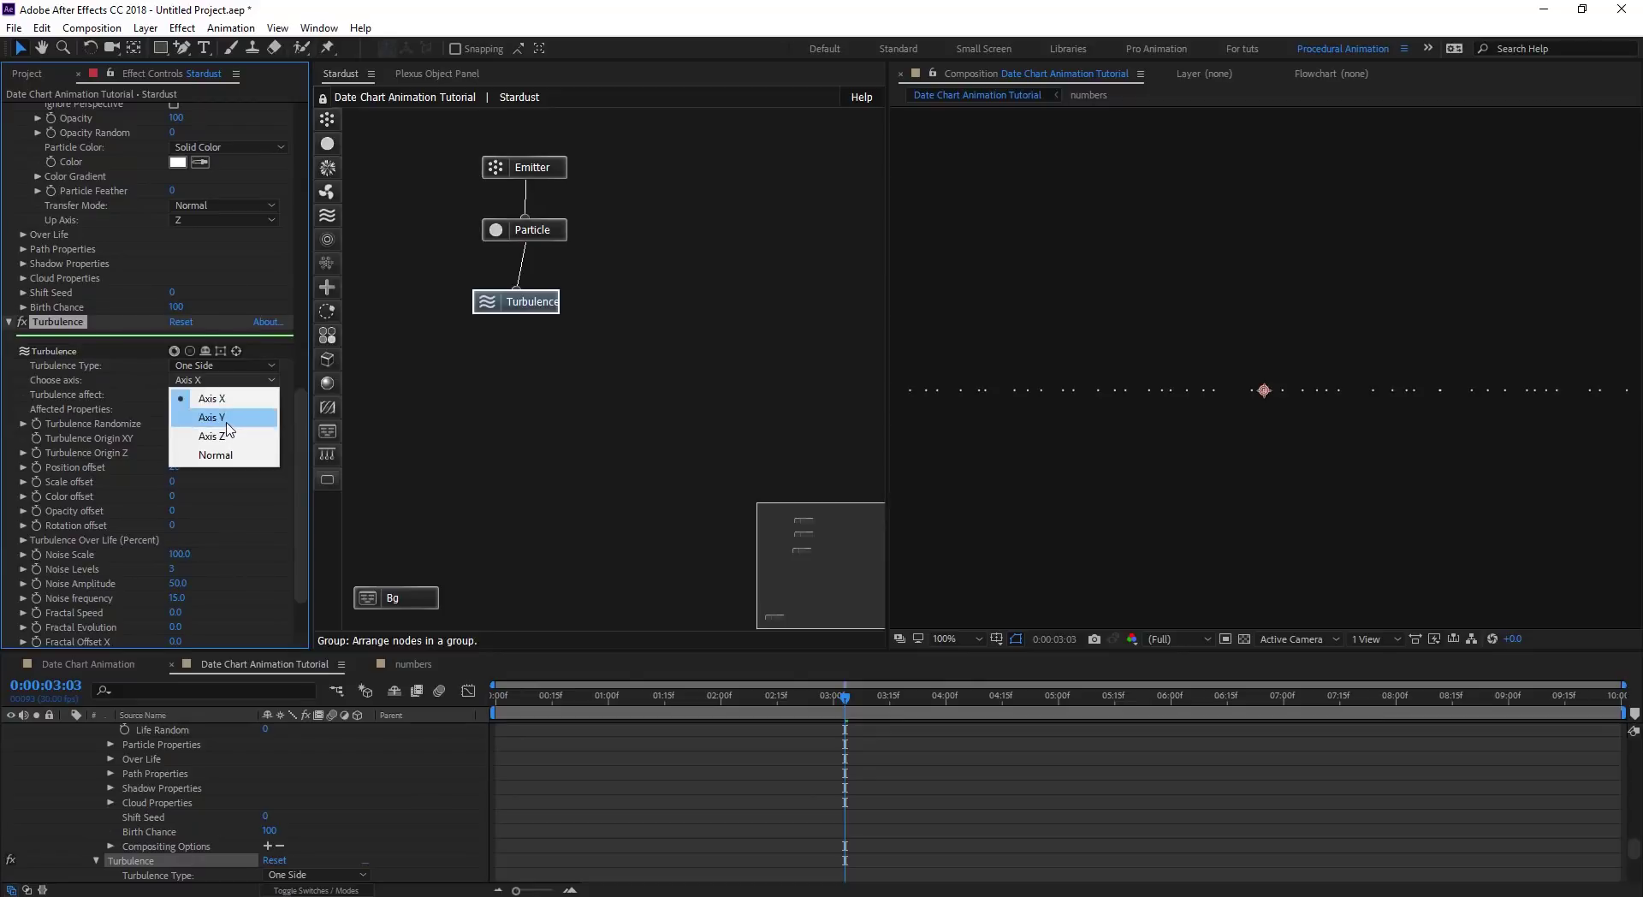
{"action": "left_click", "coordinate": [220, 419]}
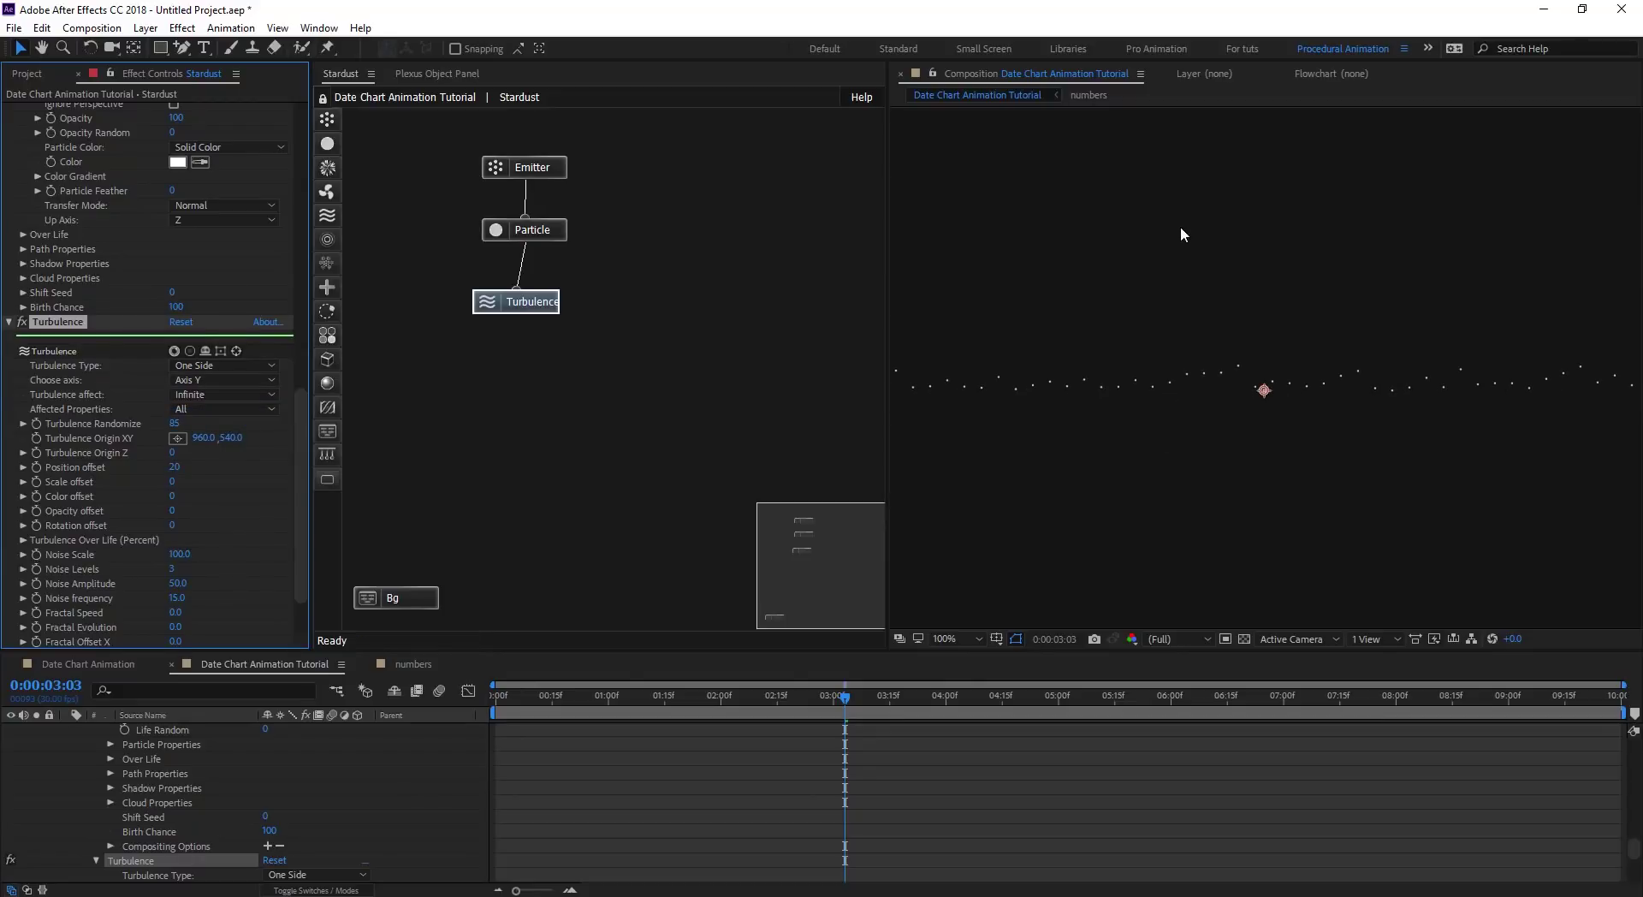
Scrub through the timeline to 0:00:05:09 to check how the turbulence displaces the row of dots.
{"action": "key", "text": "comma"}
{"action": "left_click_drag", "start_coordinate": [869, 697], "coordinate": [1388, 693]}
{"action": "left_click_drag", "start_coordinate": [773, 695], "coordinate": [975, 698]}
{"action": "left_click_drag", "start_coordinate": [301, 409], "coordinate": [299, 440]}
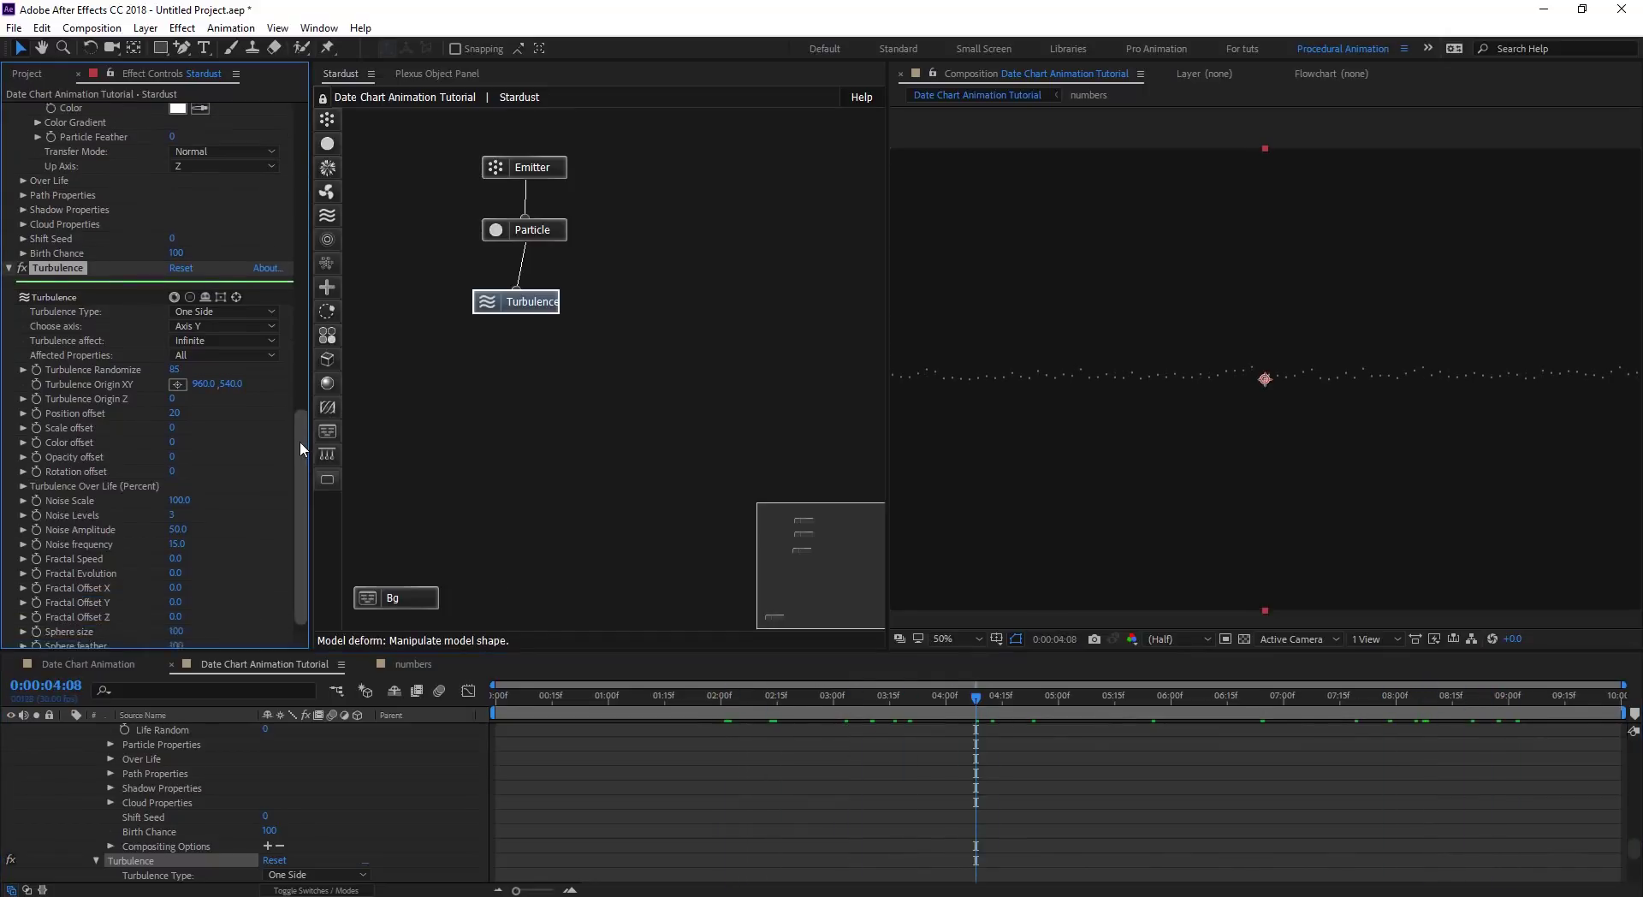
{"action": "left_click_drag", "start_coordinate": [889, 702], "coordinate": [1074, 702]}
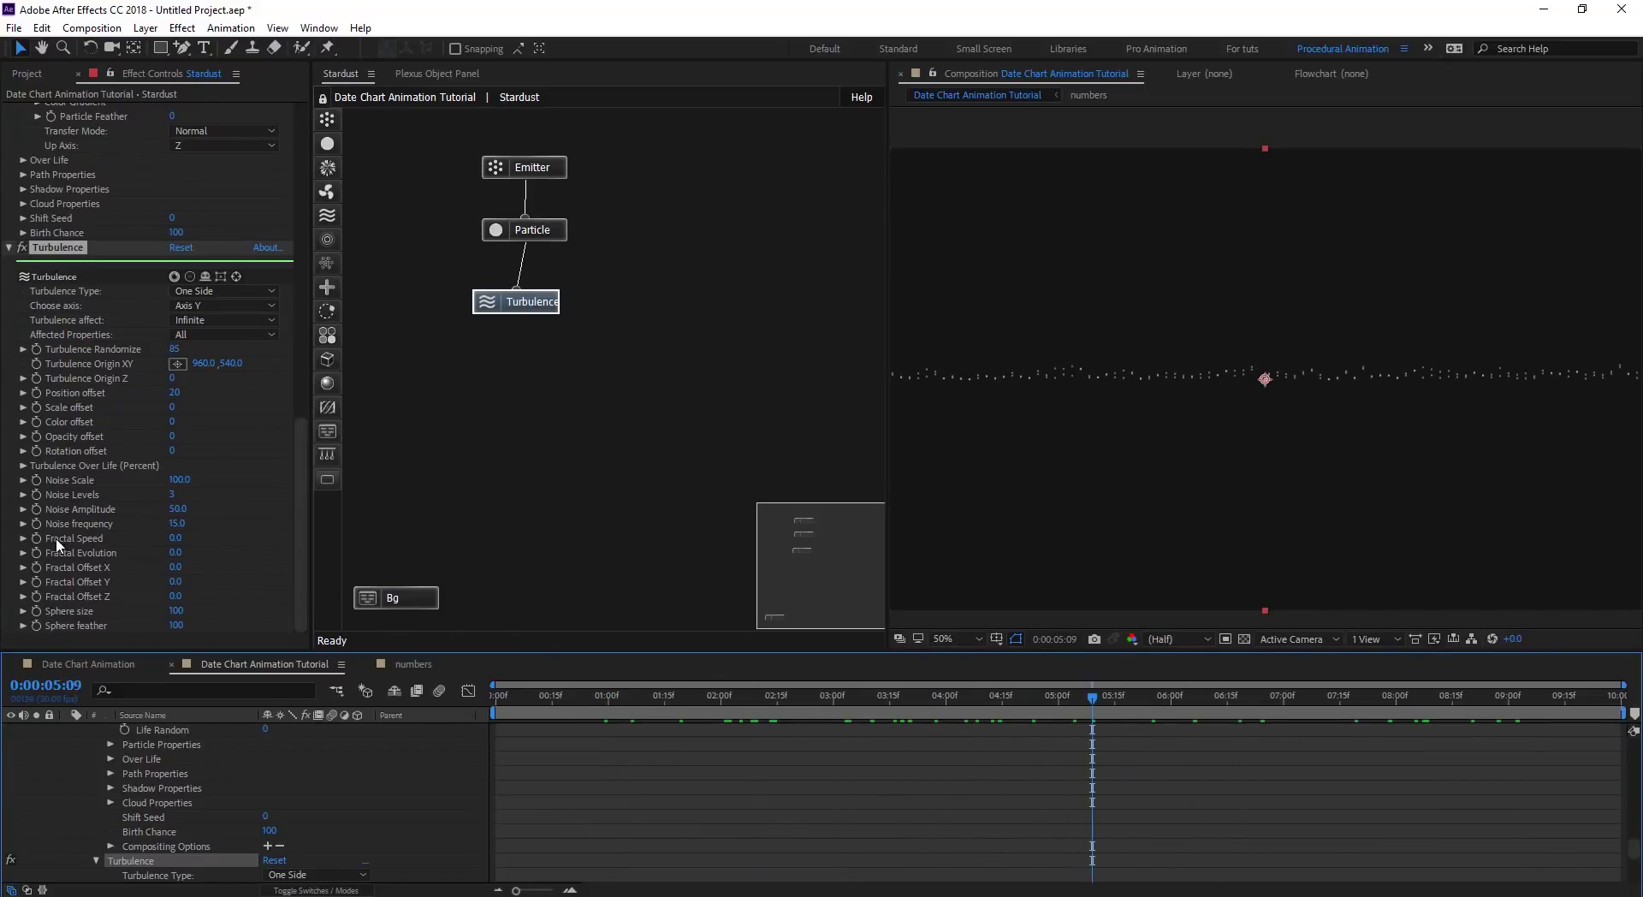
Set the Turbulence's Fractal Speed to 14, Fractal Evolution to 2.4, Noise Levels to 2 and Noise Scale to 50, and scrub to 0:00:08:01.
{"action": "left_click_drag", "start_coordinate": [176, 539], "coordinate": [190, 540]}
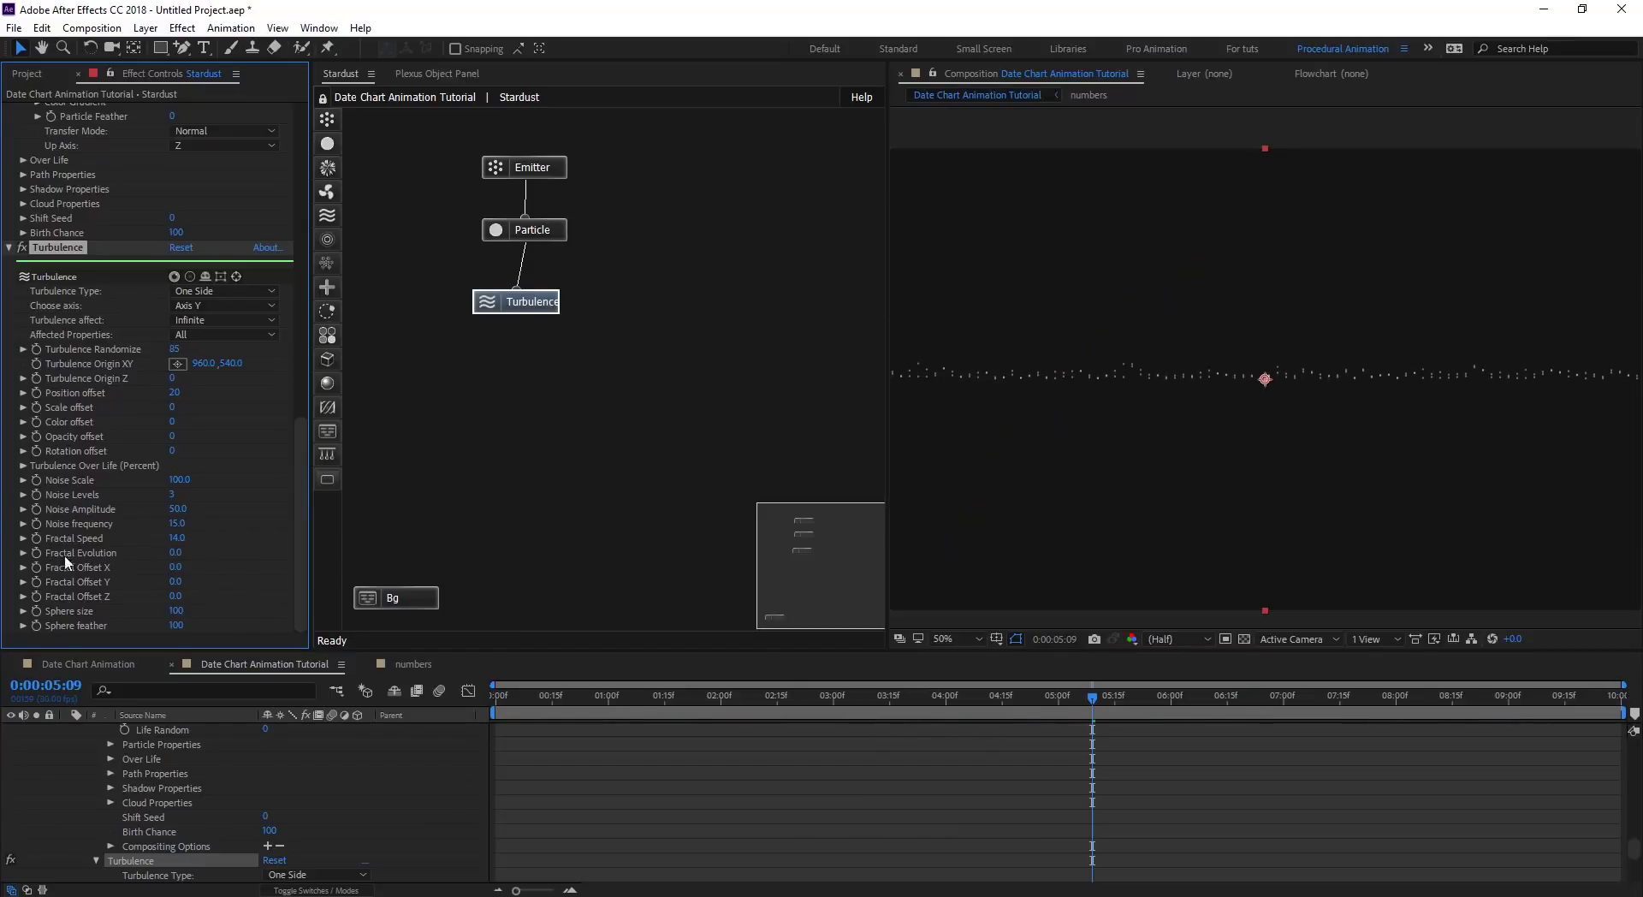
{"action": "left_click_drag", "start_coordinate": [190, 553], "coordinate": [198, 552]}
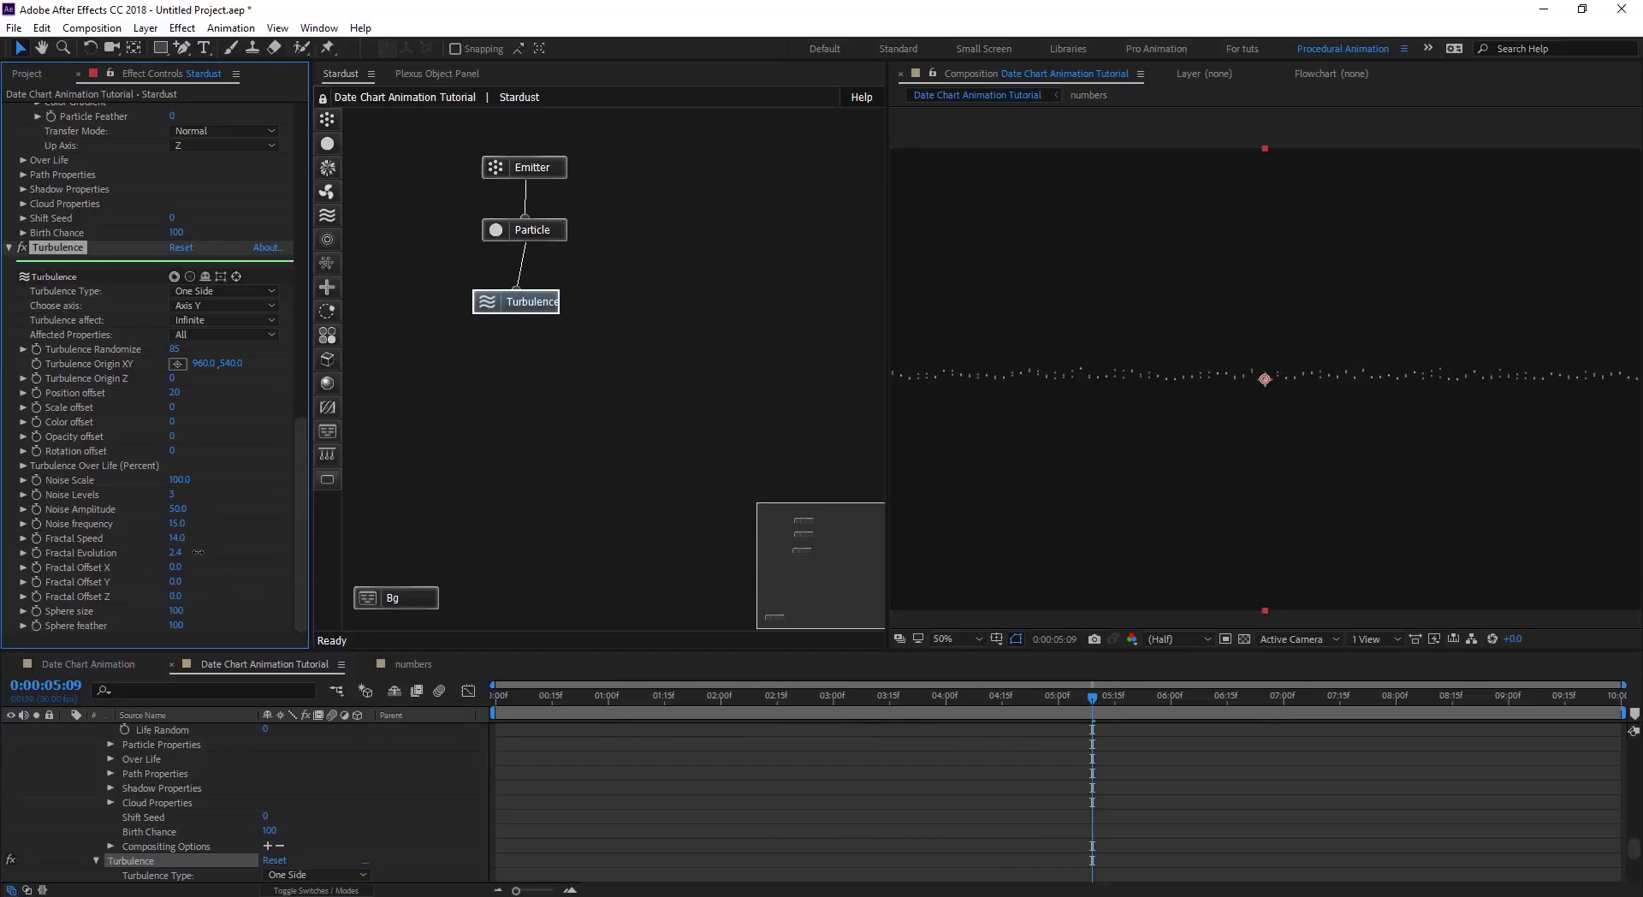
{"action": "left_click", "coordinate": [174, 495]}
{"action": "left_click_drag", "start_coordinate": [184, 483], "coordinate": [158, 482]}
{"action": "left_click_drag", "start_coordinate": [1010, 696], "coordinate": [1400, 779]}
Duplicate the Particle and Turbulence nodes together and connect the copied Particle to the Emitter.
{"action": "left_click_drag", "start_coordinate": [582, 215], "coordinate": [515, 321]}
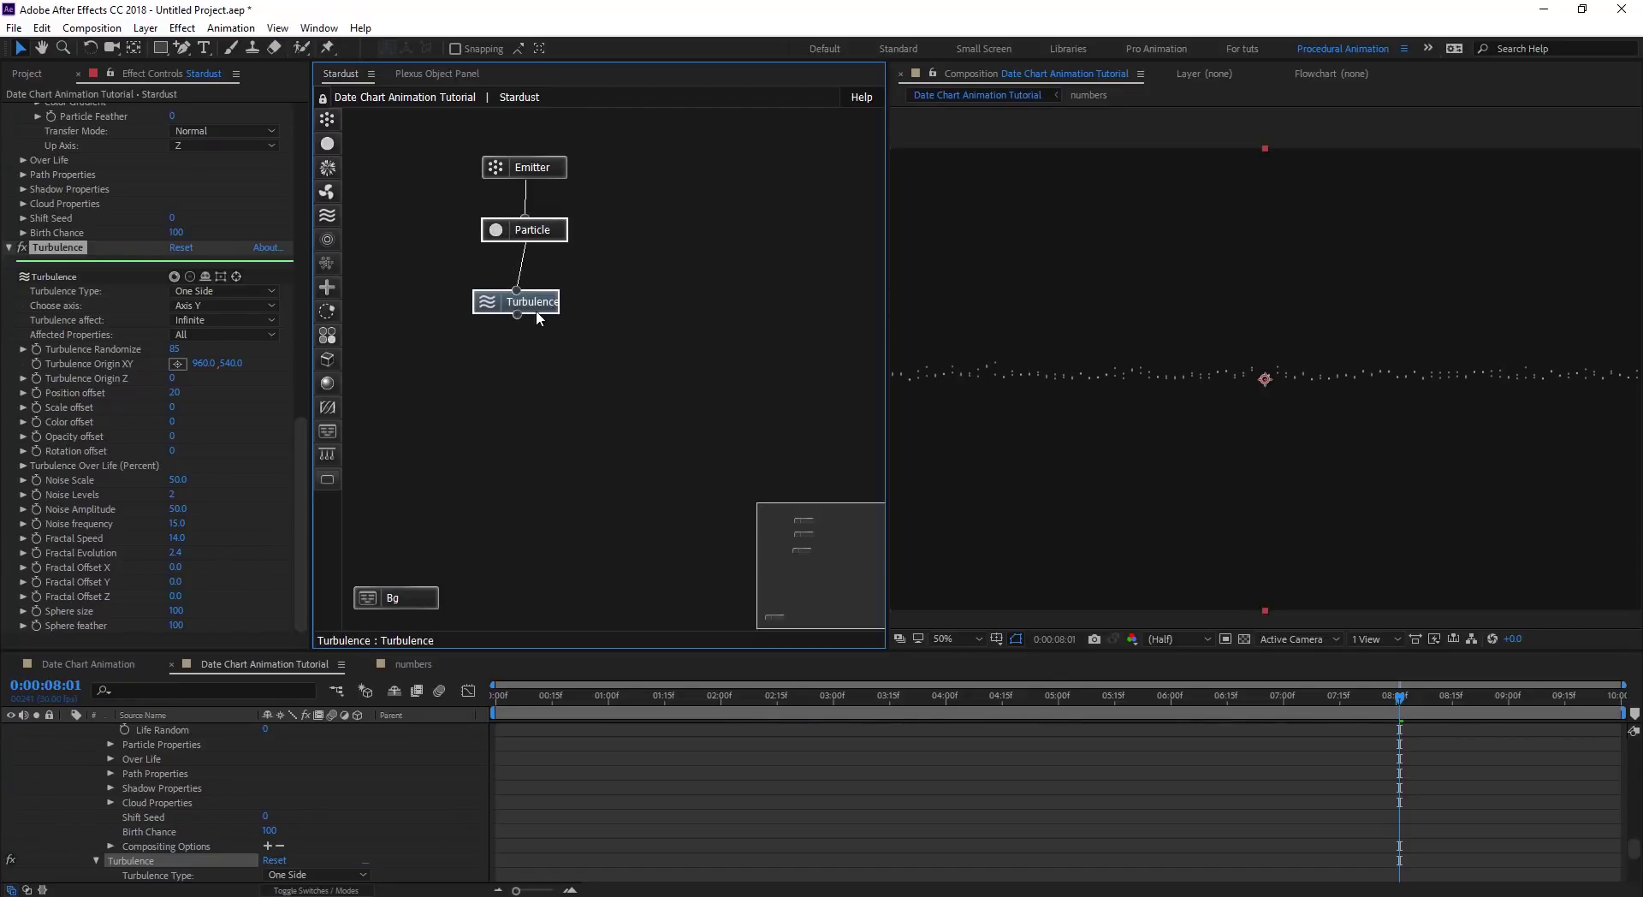
{"action": "key", "text": "ctrl+d"}
{"action": "left_click_drag", "start_coordinate": [628, 244], "coordinate": [612, 169]}
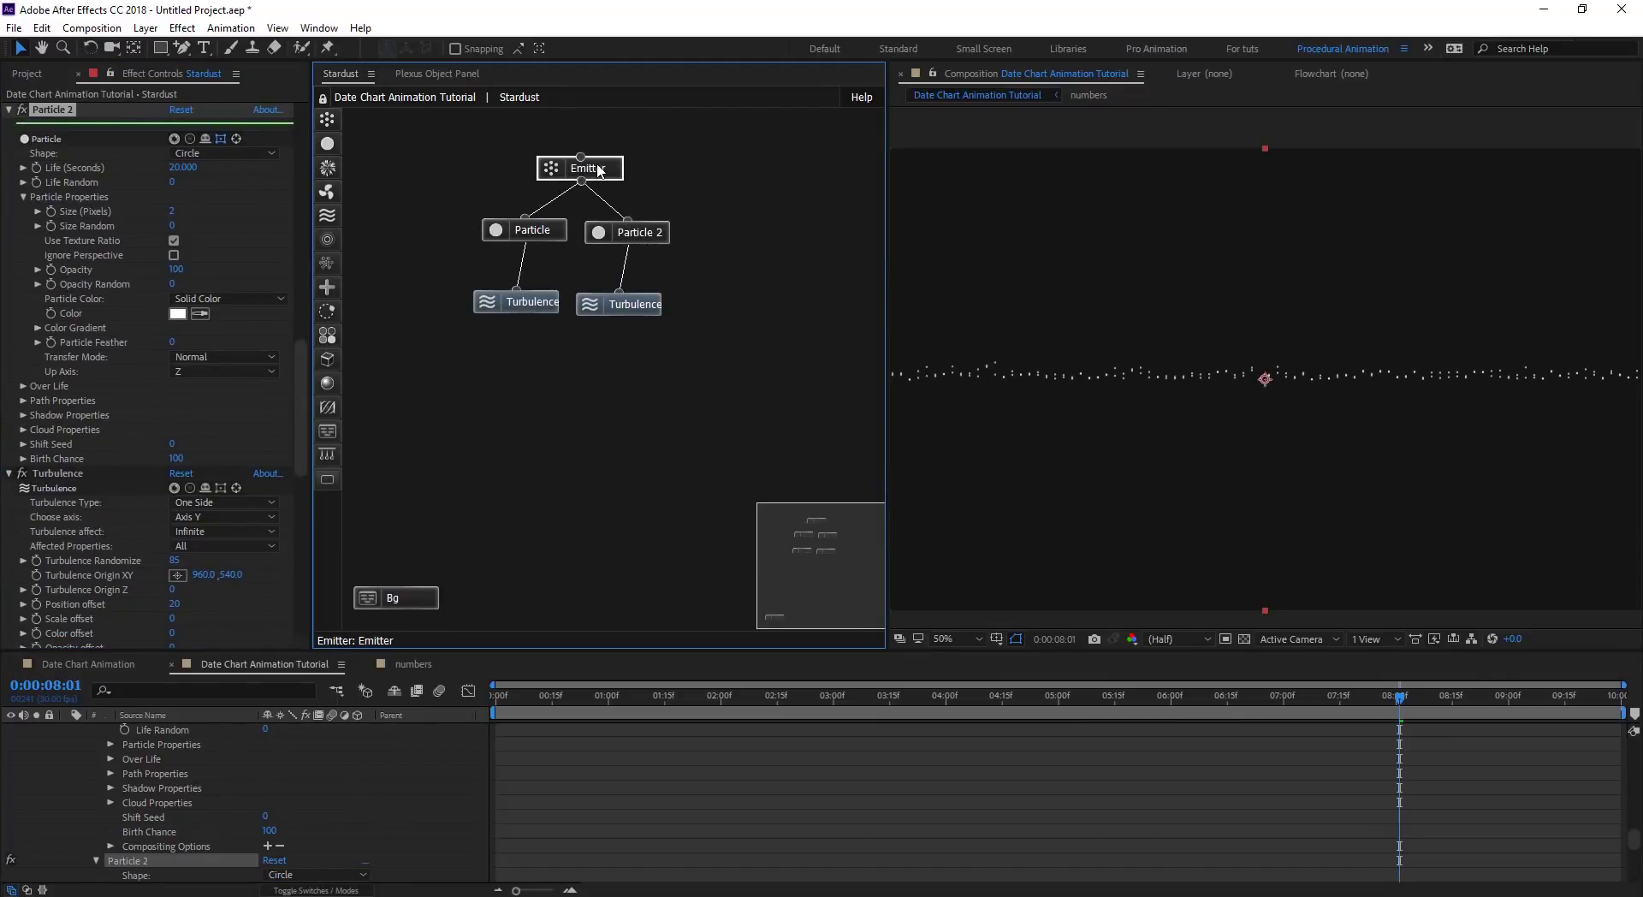
Set the Size of Particle 2 to 3 pixels.
{"action": "left_click", "coordinate": [658, 235]}
{"action": "scroll", "coordinate": [305, 295], "scroll_direction": "down", "scroll_amount": 5}
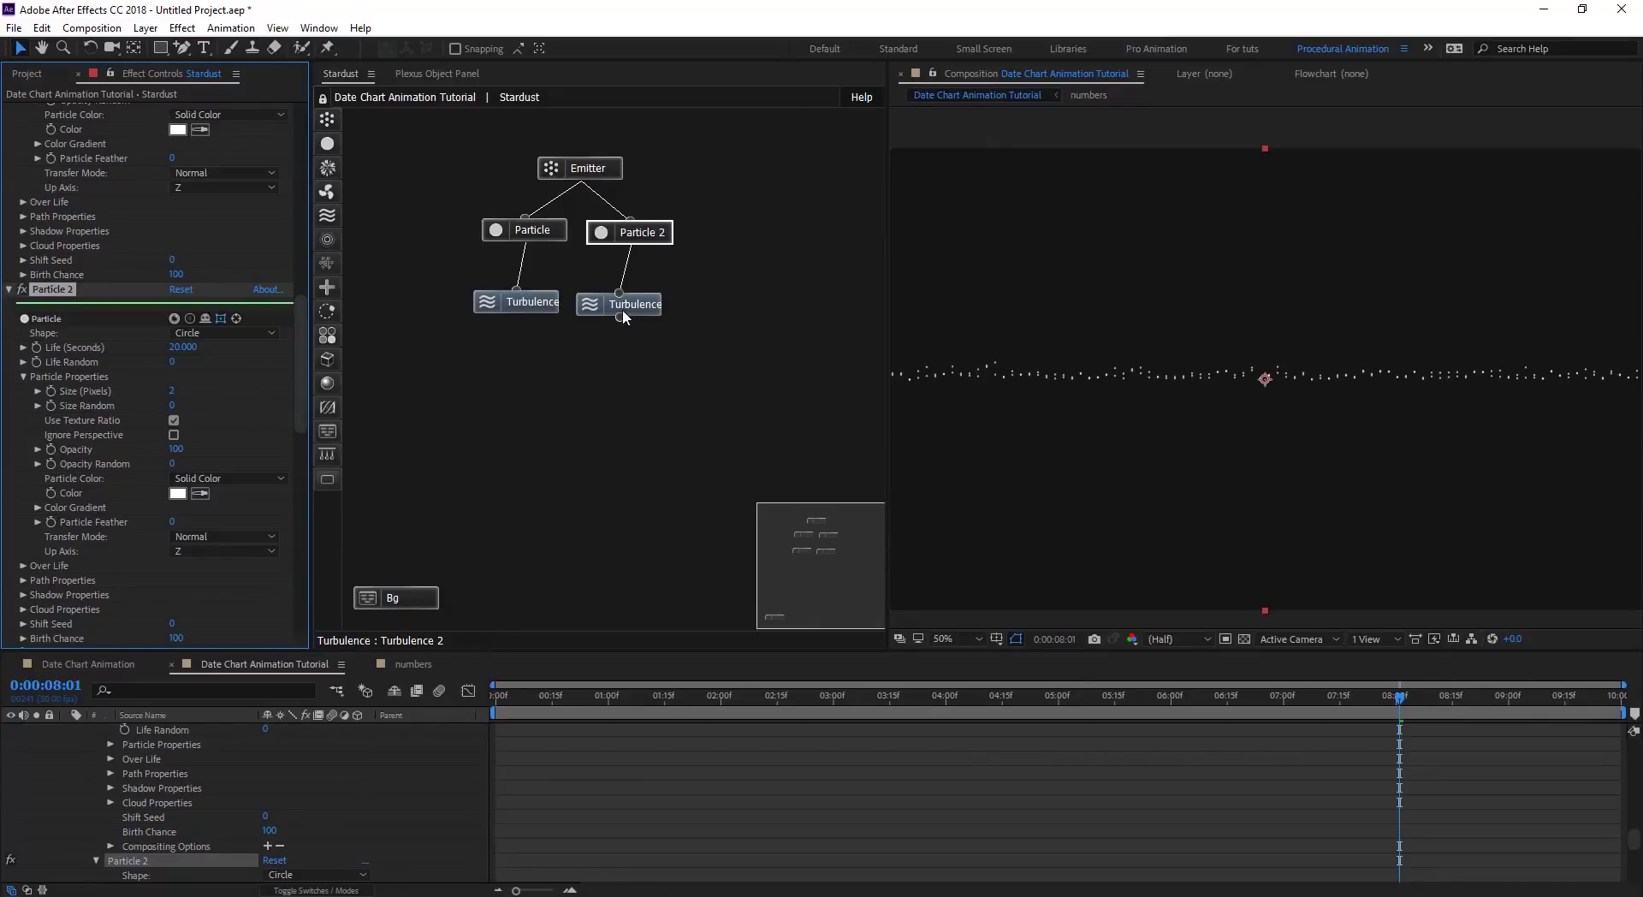
{"action": "left_click", "coordinate": [169, 391]}
{"action": "key", "text": "Return"}
Set Particle 2's Shift Seed to 80 and its Opacity Random to 39.
{"action": "left_click_drag", "start_coordinate": [295, 350], "coordinate": [296, 398]}
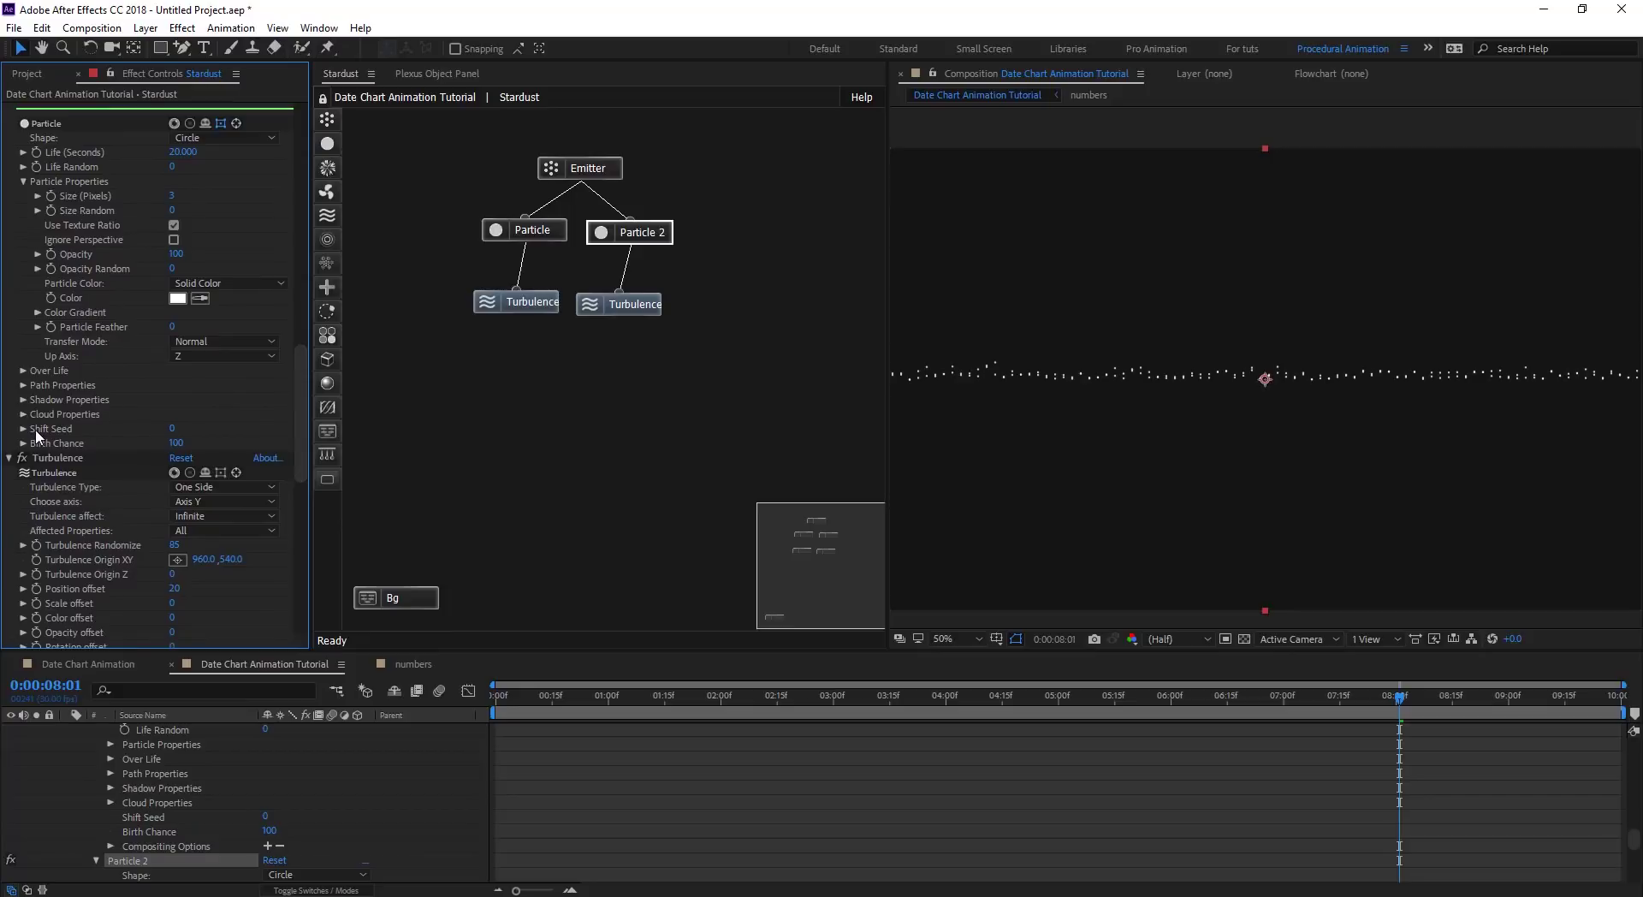
{"action": "left_click_drag", "start_coordinate": [176, 432], "coordinate": [183, 428]}
{"action": "left_click_drag", "start_coordinate": [298, 378], "coordinate": [279, 352]}
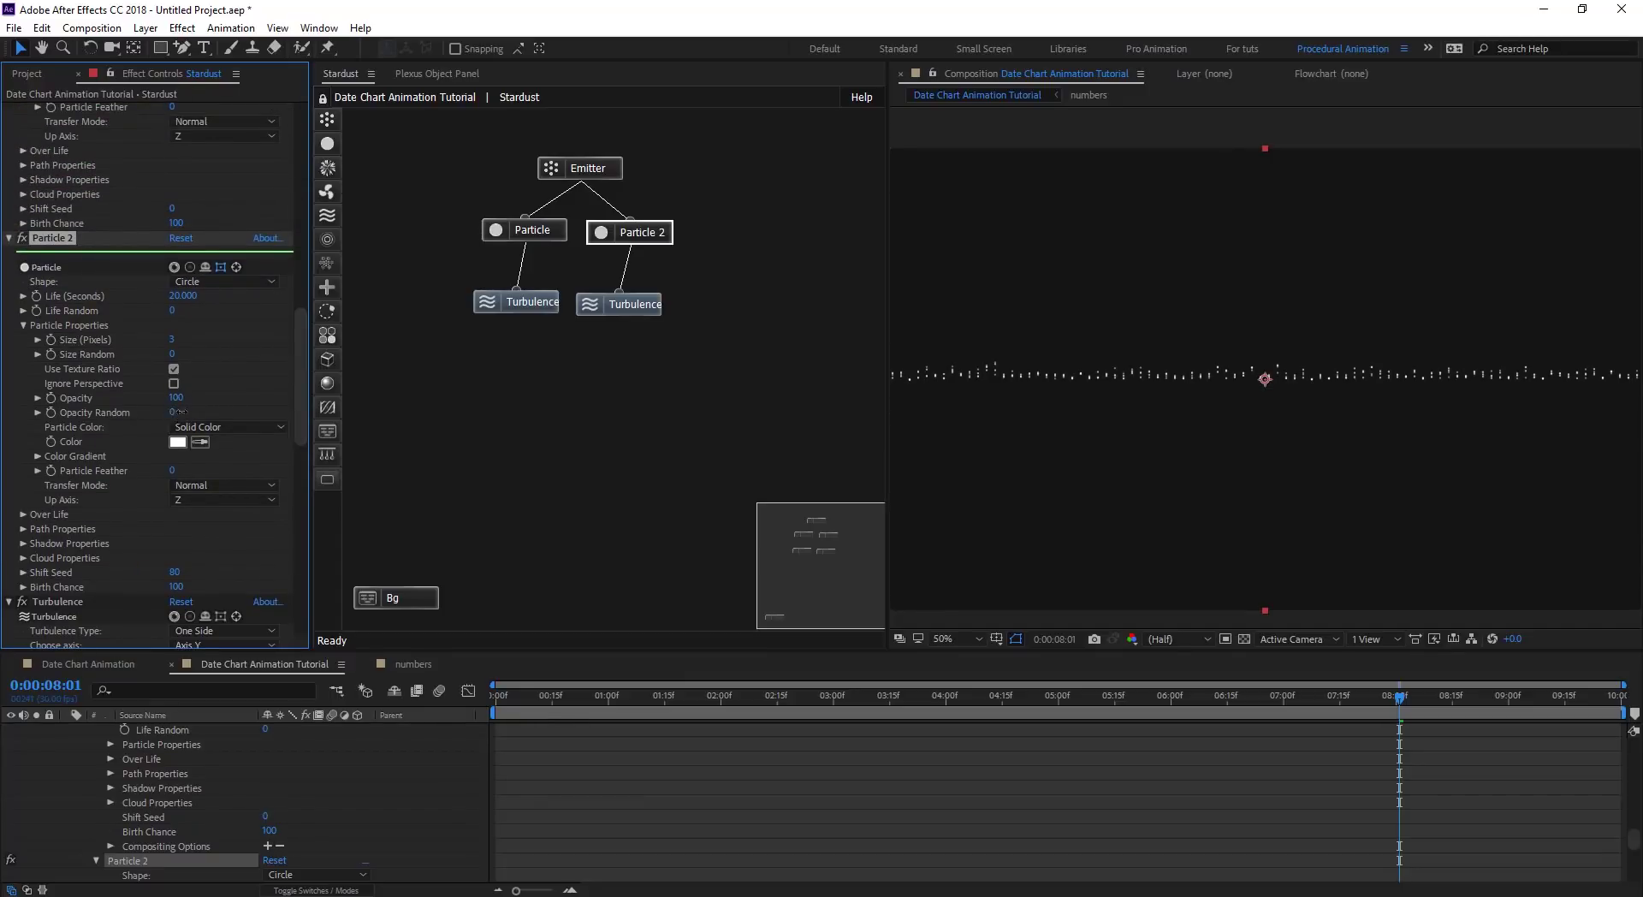
{"action": "mouse_move", "coordinate": [174, 411]}
{"action": "left_mouse_down"}
{"action": "mouse_move", "coordinate": [199, 411]}
{"action": "mouse_move", "coordinate": [182, 411]}
{"action": "left_mouse_up"}
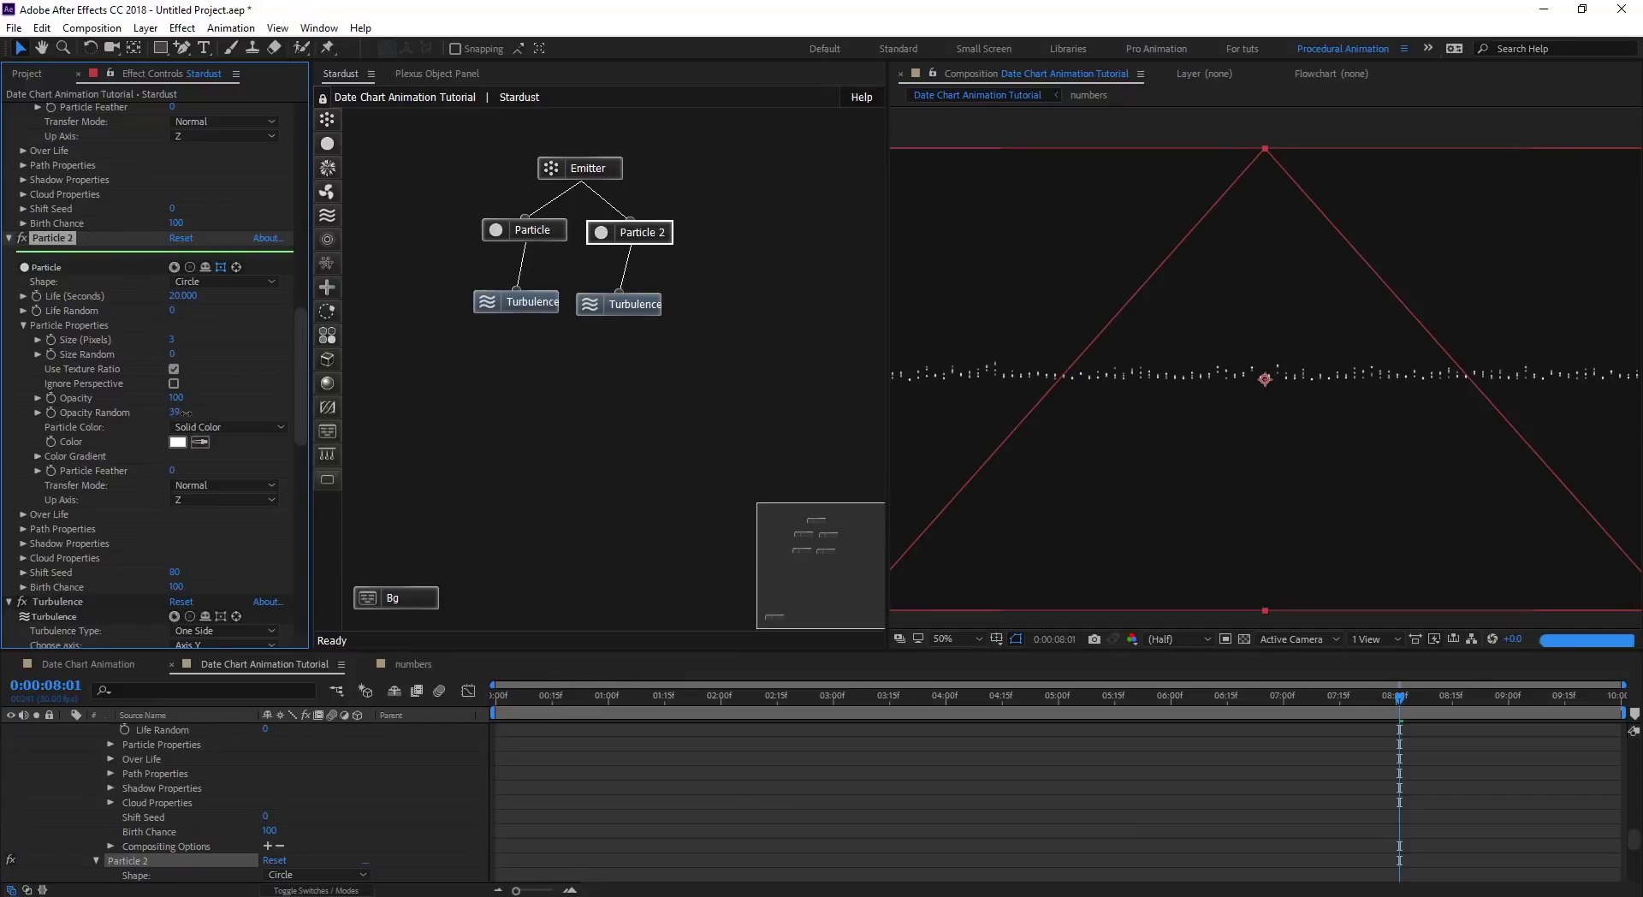
Set Turbulence 2's Position offset to 50 and scrub to 0:00:07:07 to check the dots.
{"action": "left_click", "coordinate": [656, 307]}
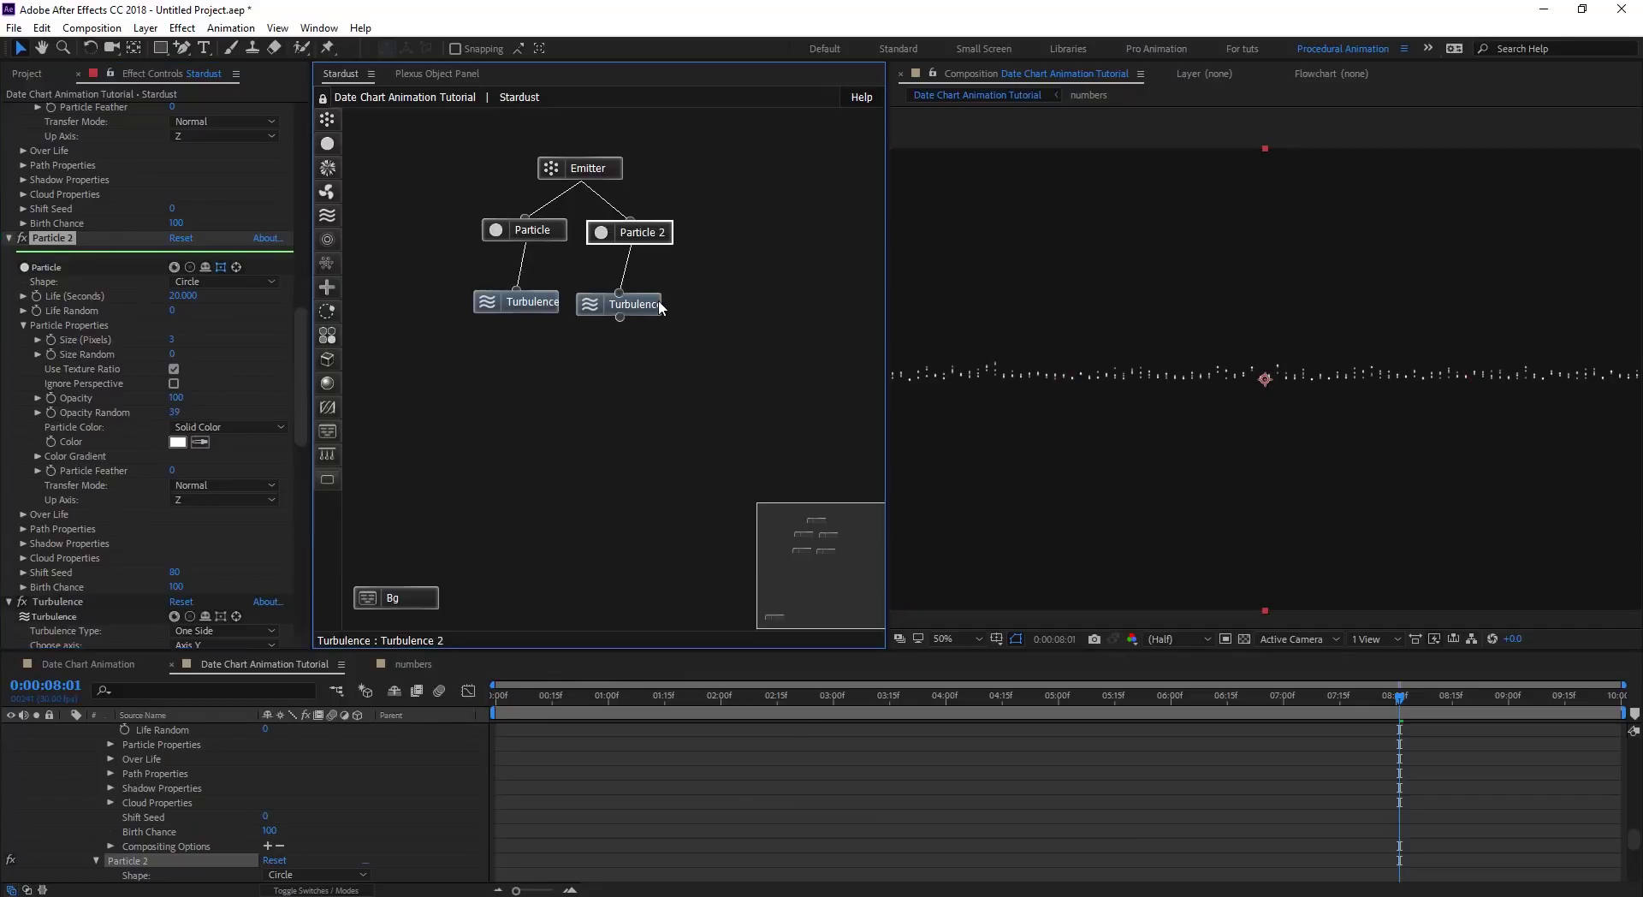
{"action": "left_click_drag", "start_coordinate": [301, 431], "coordinate": [304, 465]}
{"action": "scroll", "coordinate": [304, 463], "scroll_direction": "down", "scroll_amount": 2}
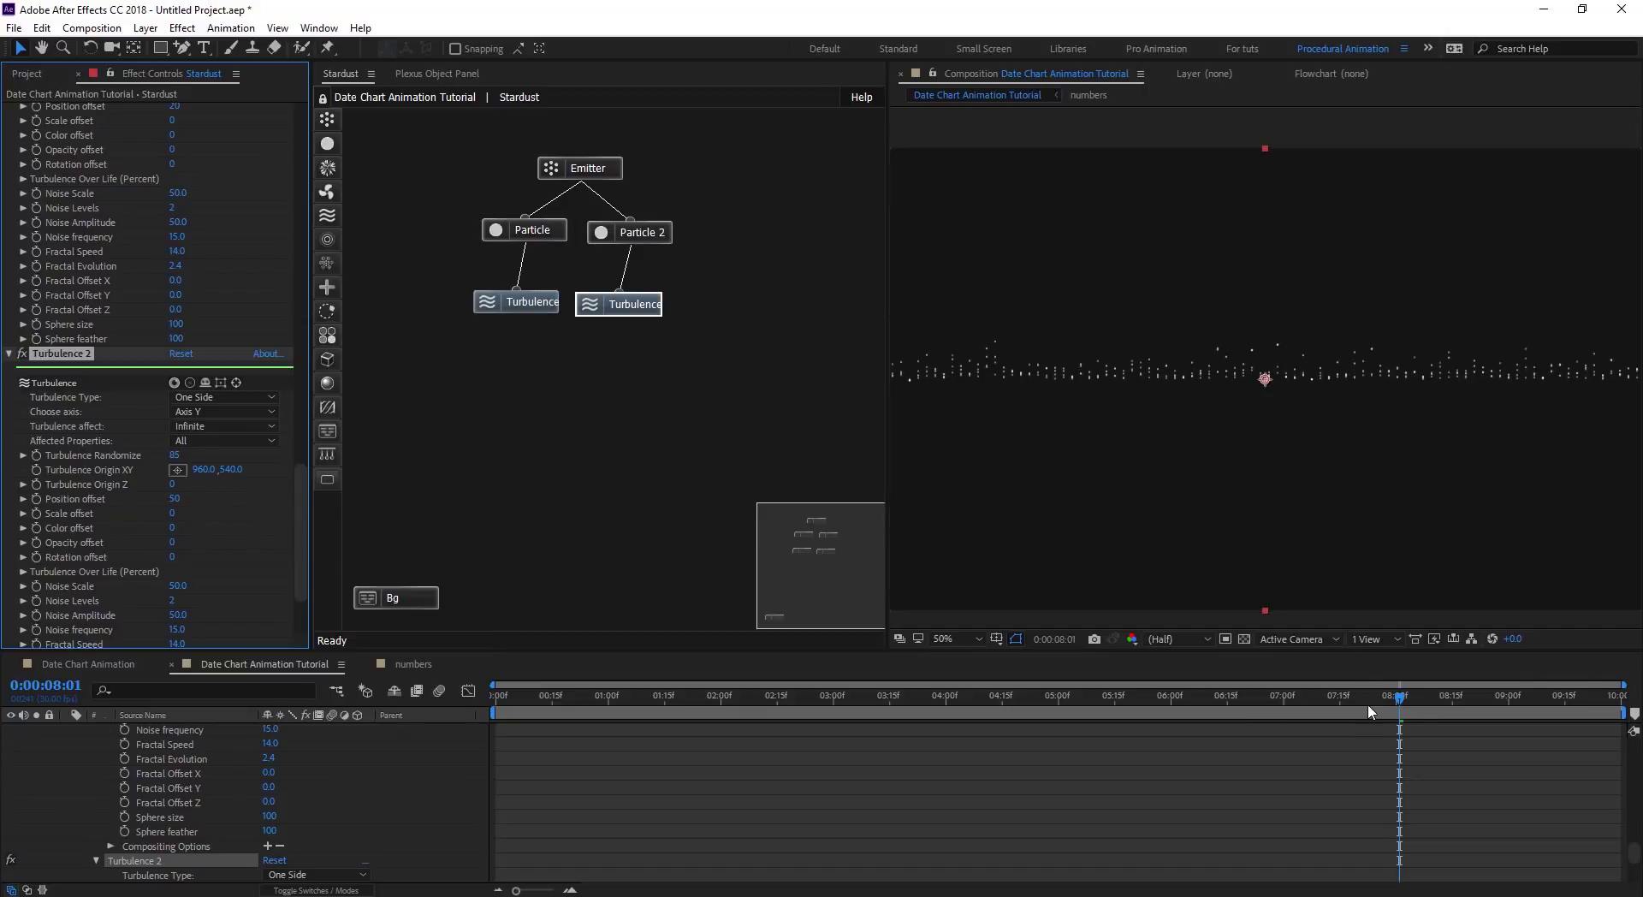
{"action": "left_click_drag", "start_coordinate": [1369, 711], "coordinate": [1306, 732]}
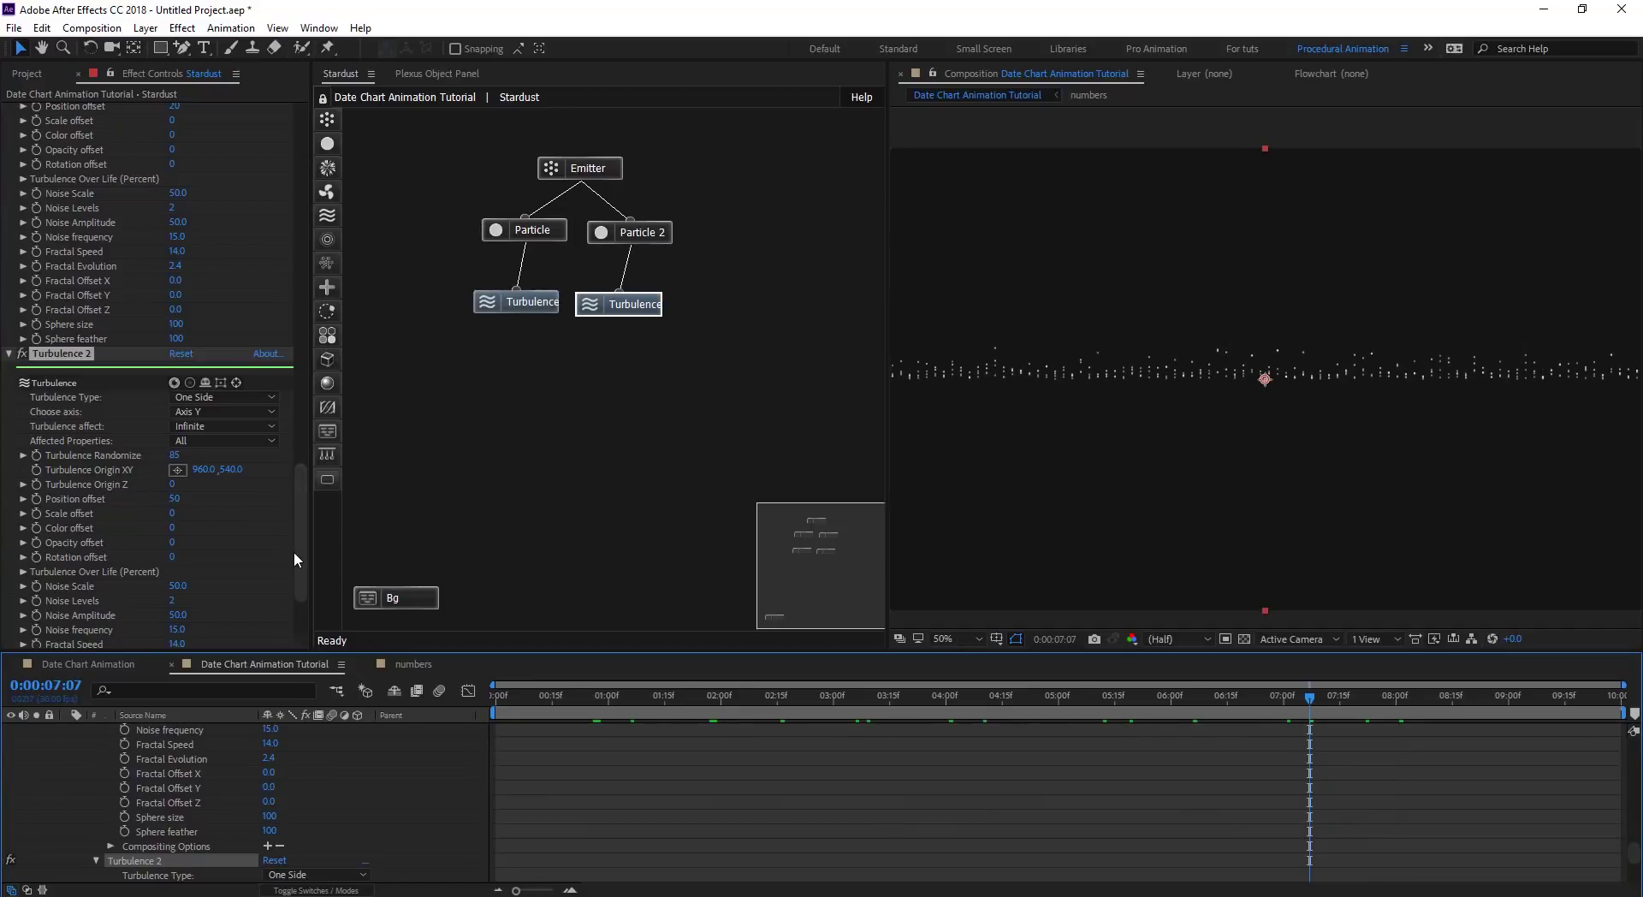
{"action": "scroll", "coordinate": [299, 558], "scroll_direction": "down", "scroll_amount": 1}
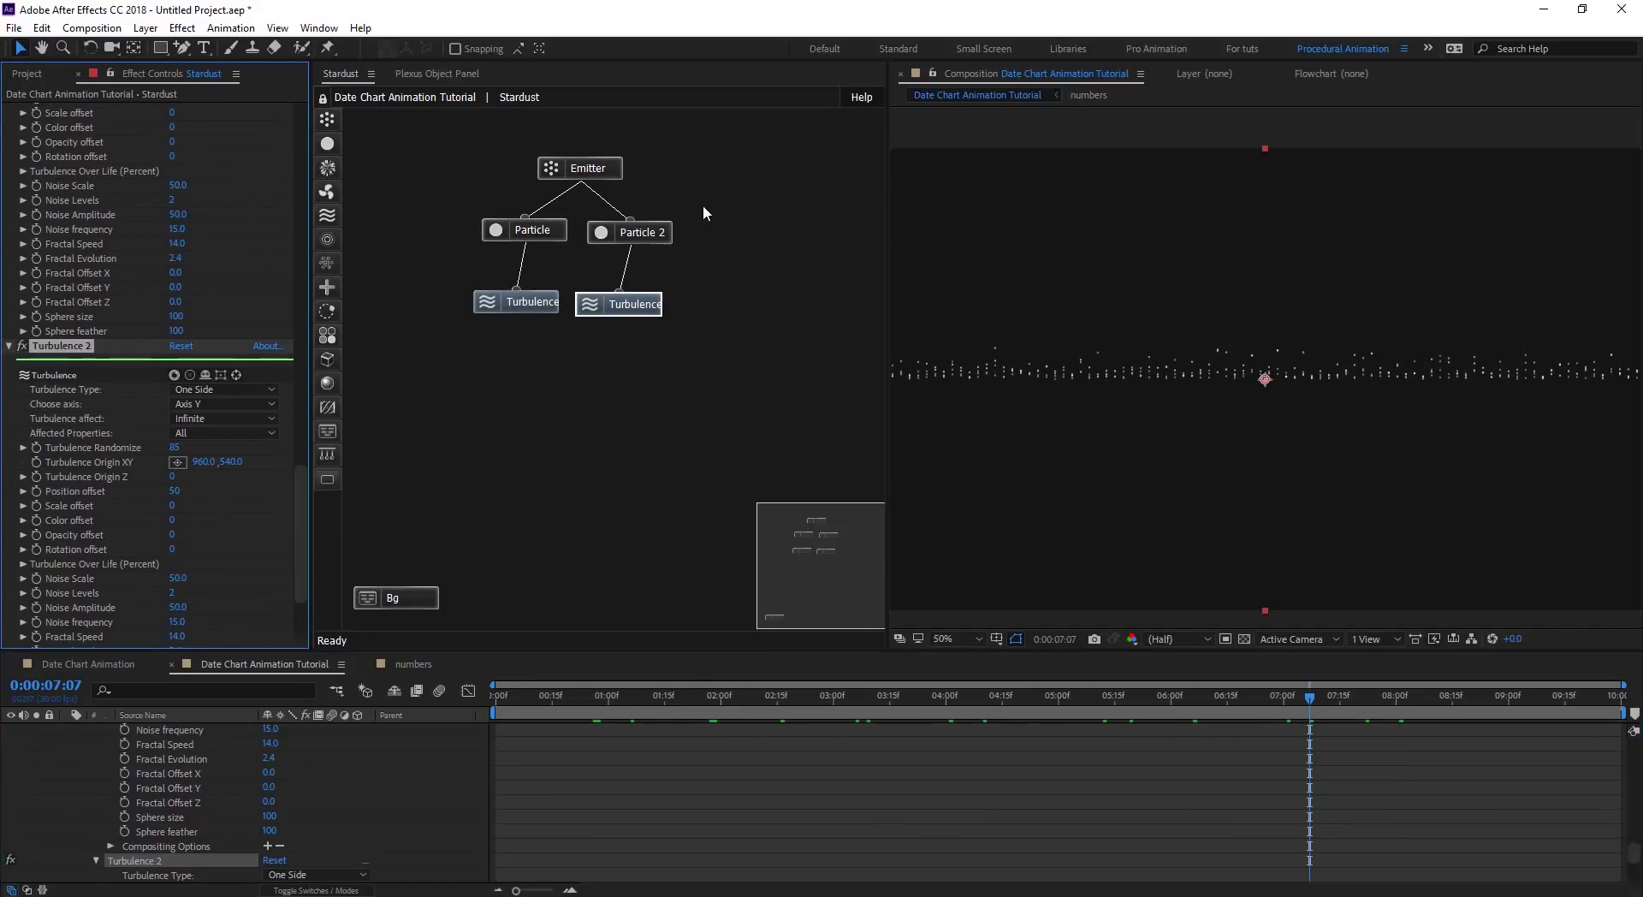
Duplicate Particle 2 with its Turbulence, place the copies beside the originals and connect Particle 3 to the Emitter.
{"action": "left_click_drag", "start_coordinate": [702, 204], "coordinate": [618, 311]}
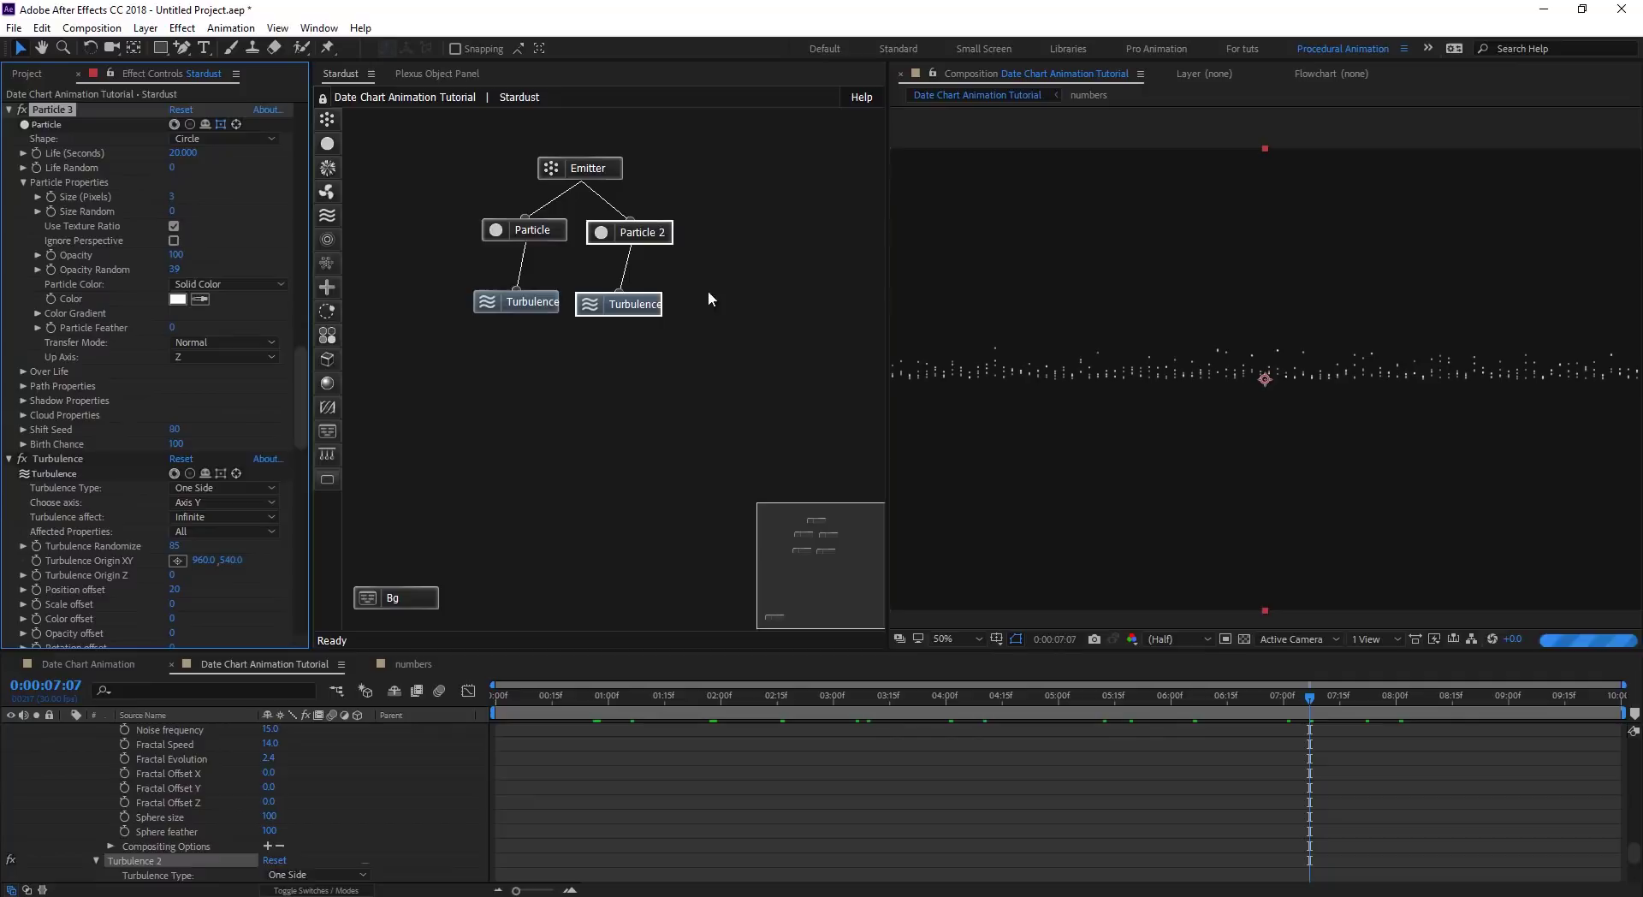
{"action": "left_click_drag", "start_coordinate": [738, 220], "coordinate": [654, 365]}
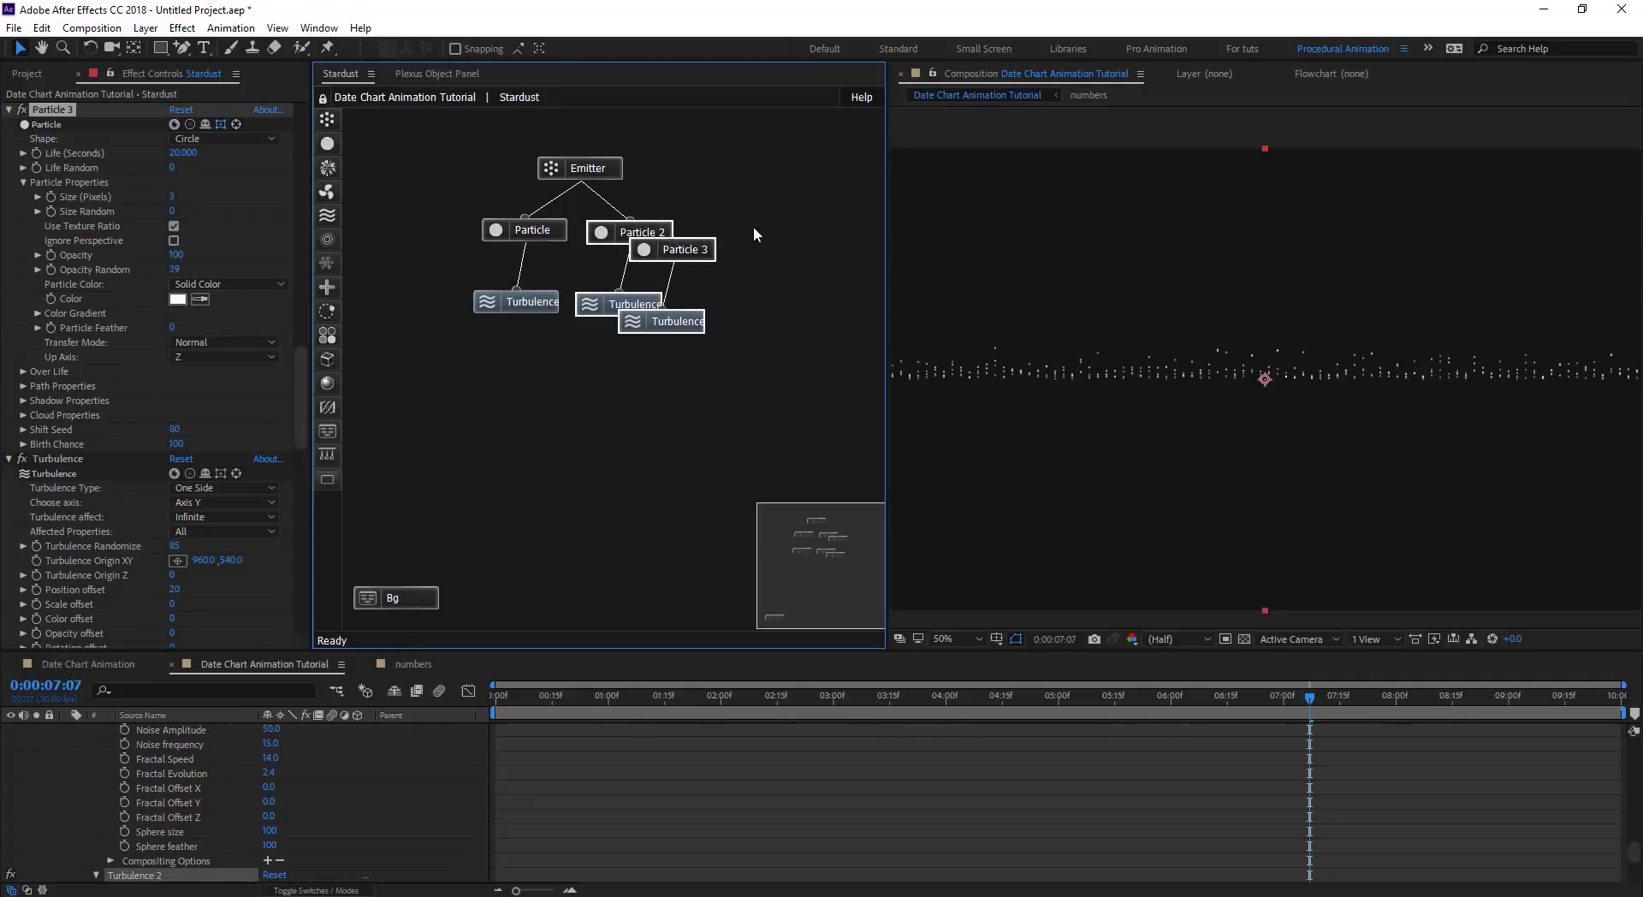
{"action": "left_click_drag", "start_coordinate": [753, 226], "coordinate": [699, 345]}
{"action": "left_click_drag", "start_coordinate": [750, 218], "coordinate": [690, 344]}
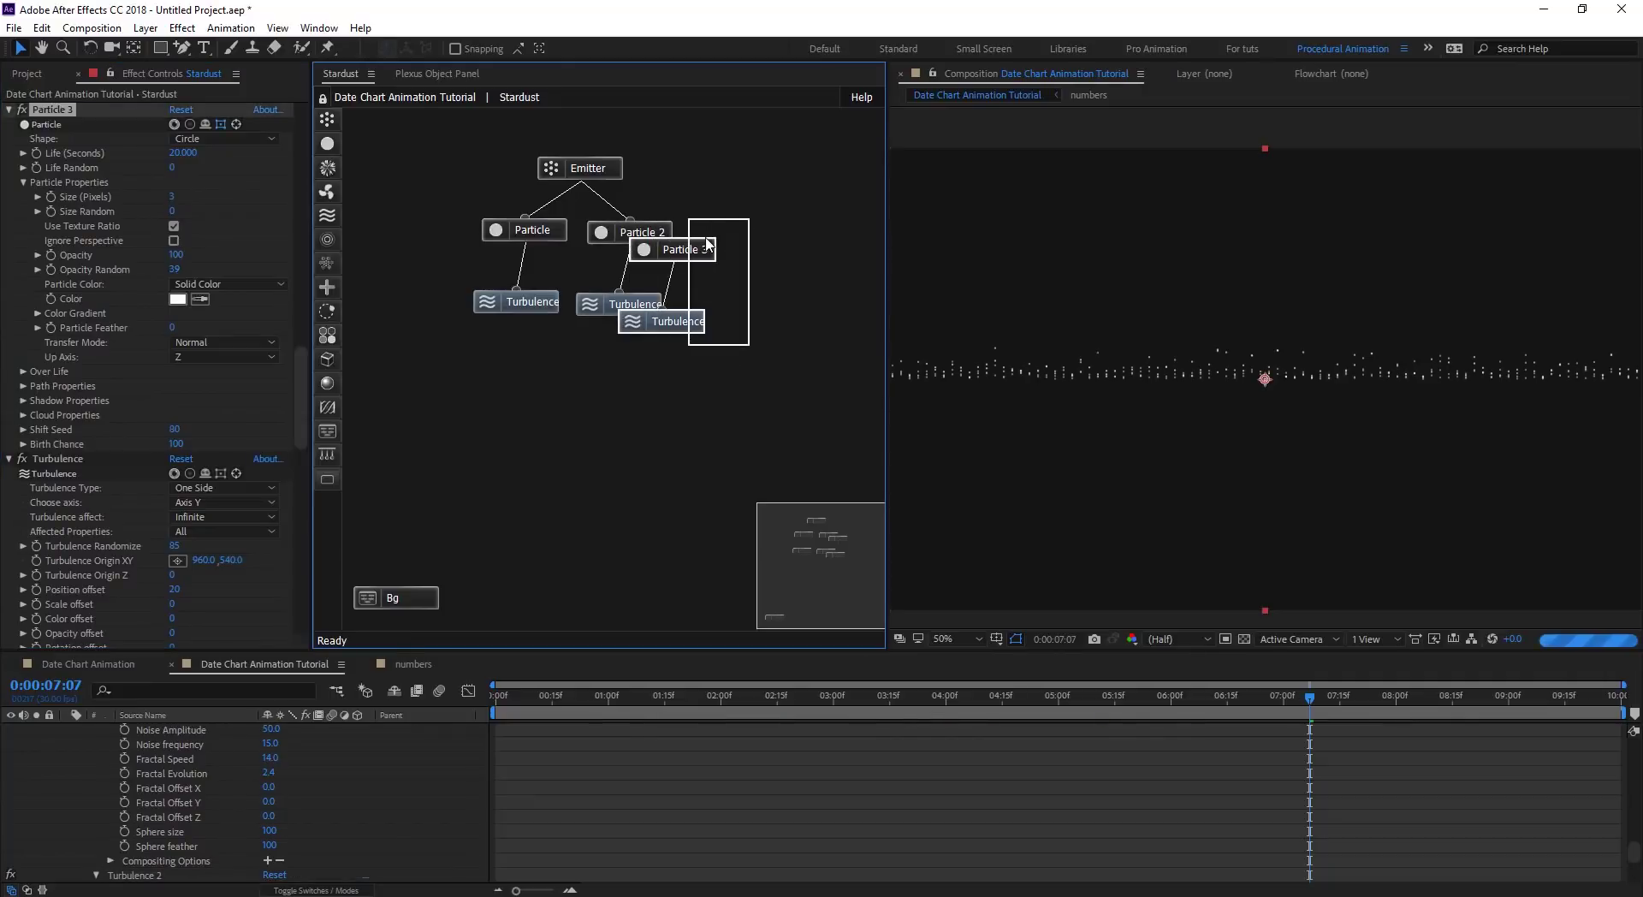
{"action": "left_click_drag", "start_coordinate": [707, 244], "coordinate": [586, 172]}
Shift the Emitter with all three Particle and Turbulence branches slightly left in the node graph and deselect them.
{"action": "left_click_drag", "start_coordinate": [812, 149], "coordinate": [466, 359]}
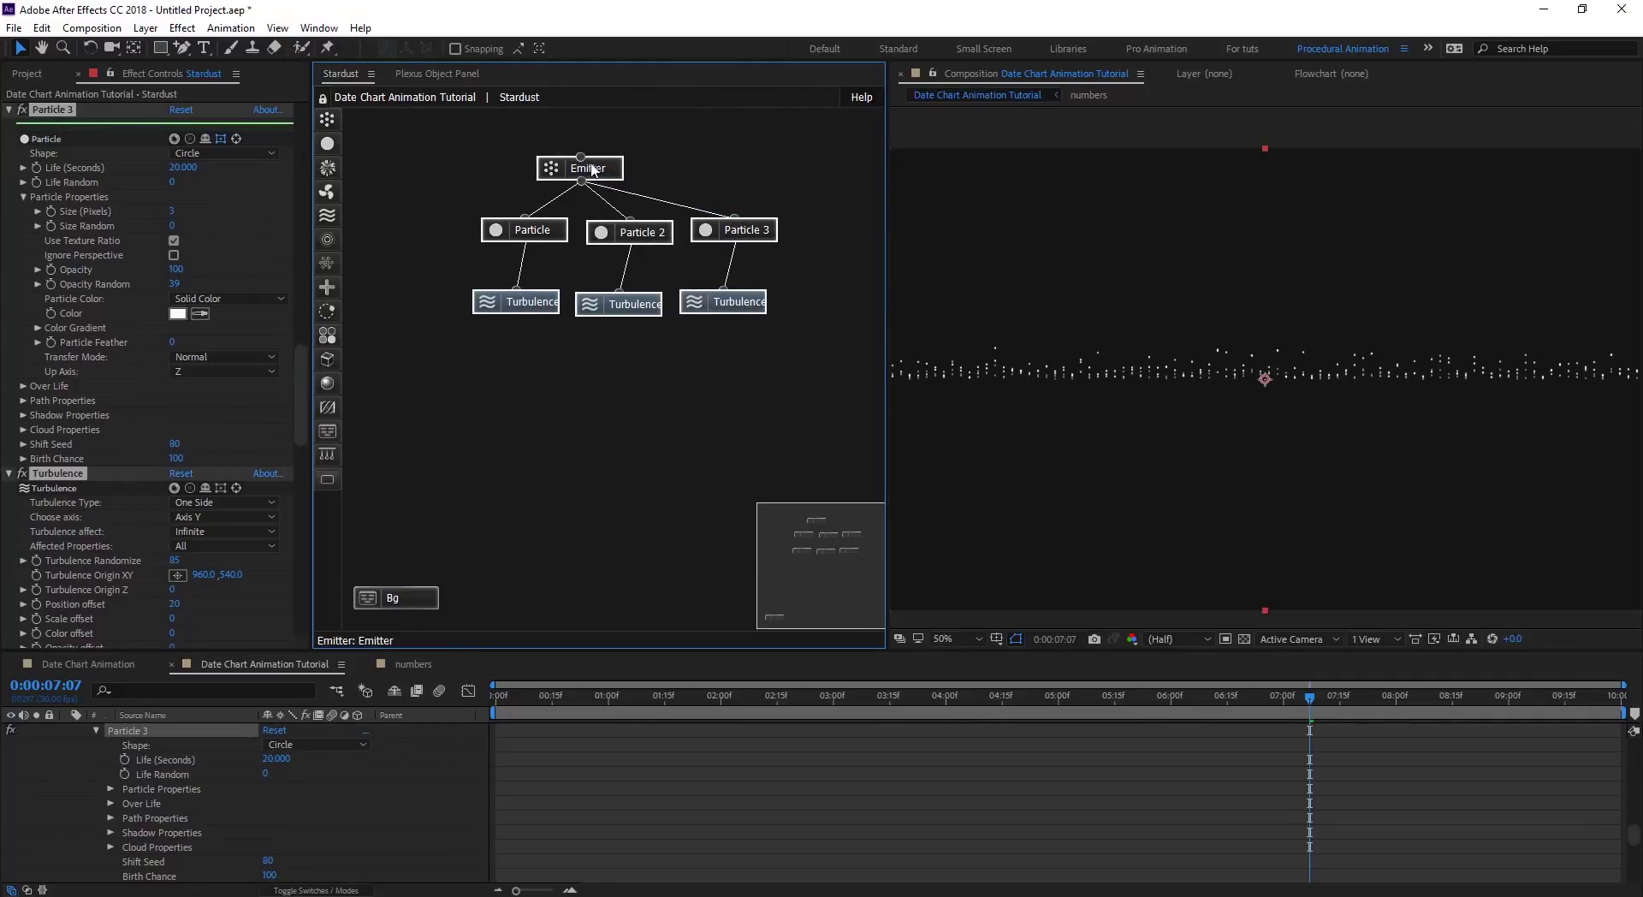
{"action": "left_click_drag", "start_coordinate": [592, 170], "coordinate": [510, 173]}
{"action": "left_click", "coordinate": [671, 210]}
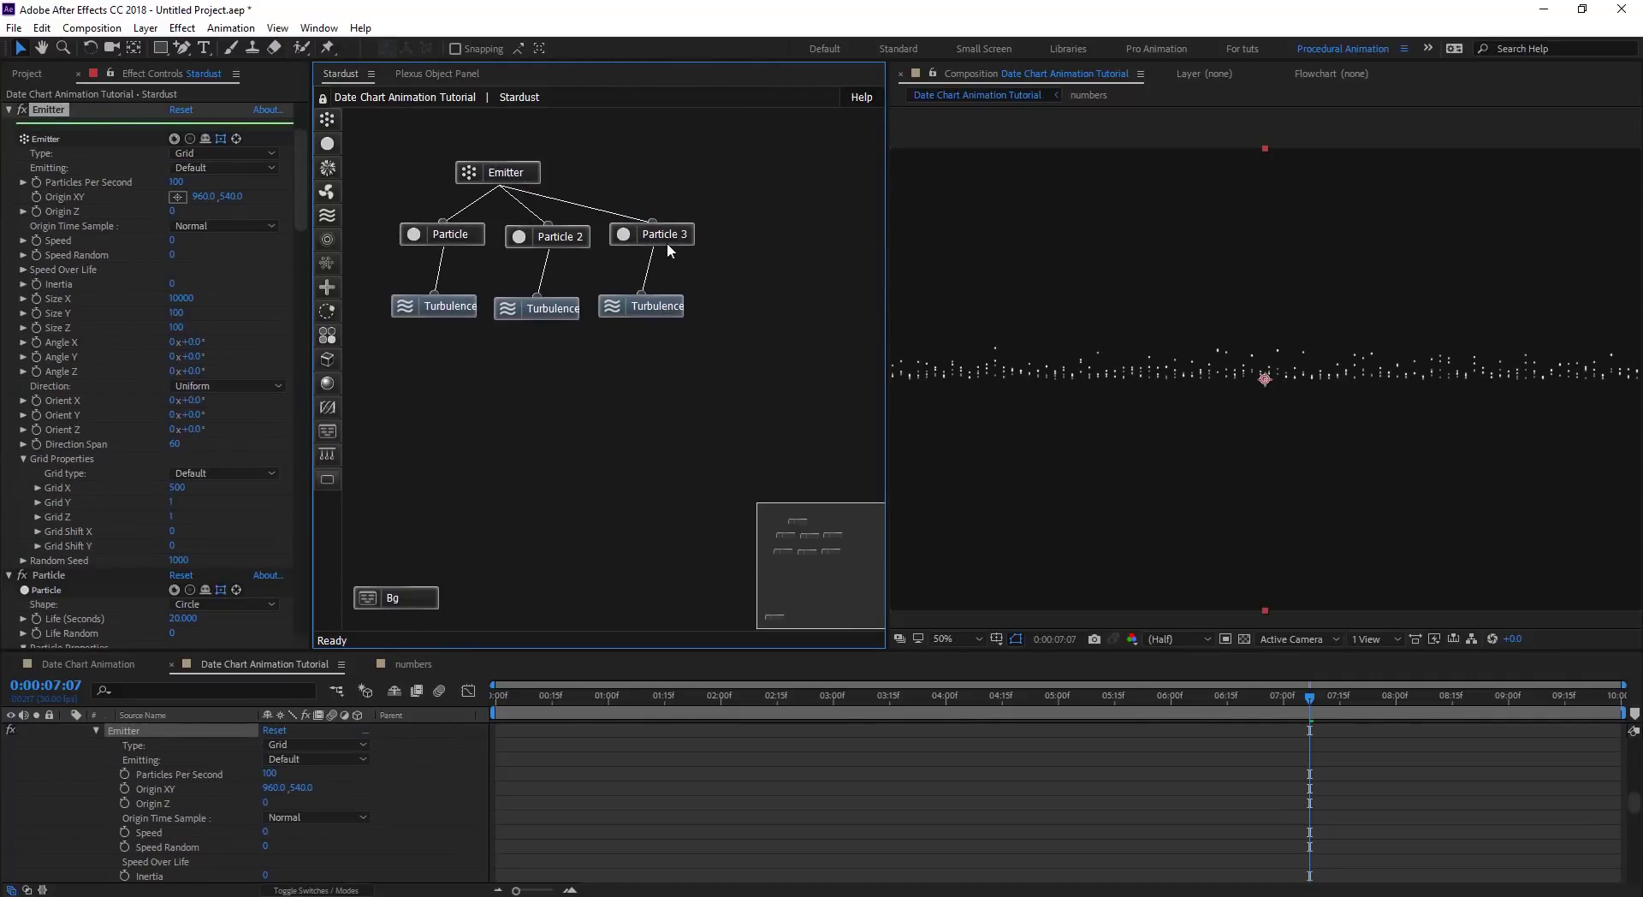
Set Particle 3's Size to 4 pixels, Opacity to 91 and Opacity Random to 59.
{"action": "left_click", "coordinate": [668, 246]}
{"action": "left_click_drag", "start_coordinate": [301, 330], "coordinate": [300, 364]}
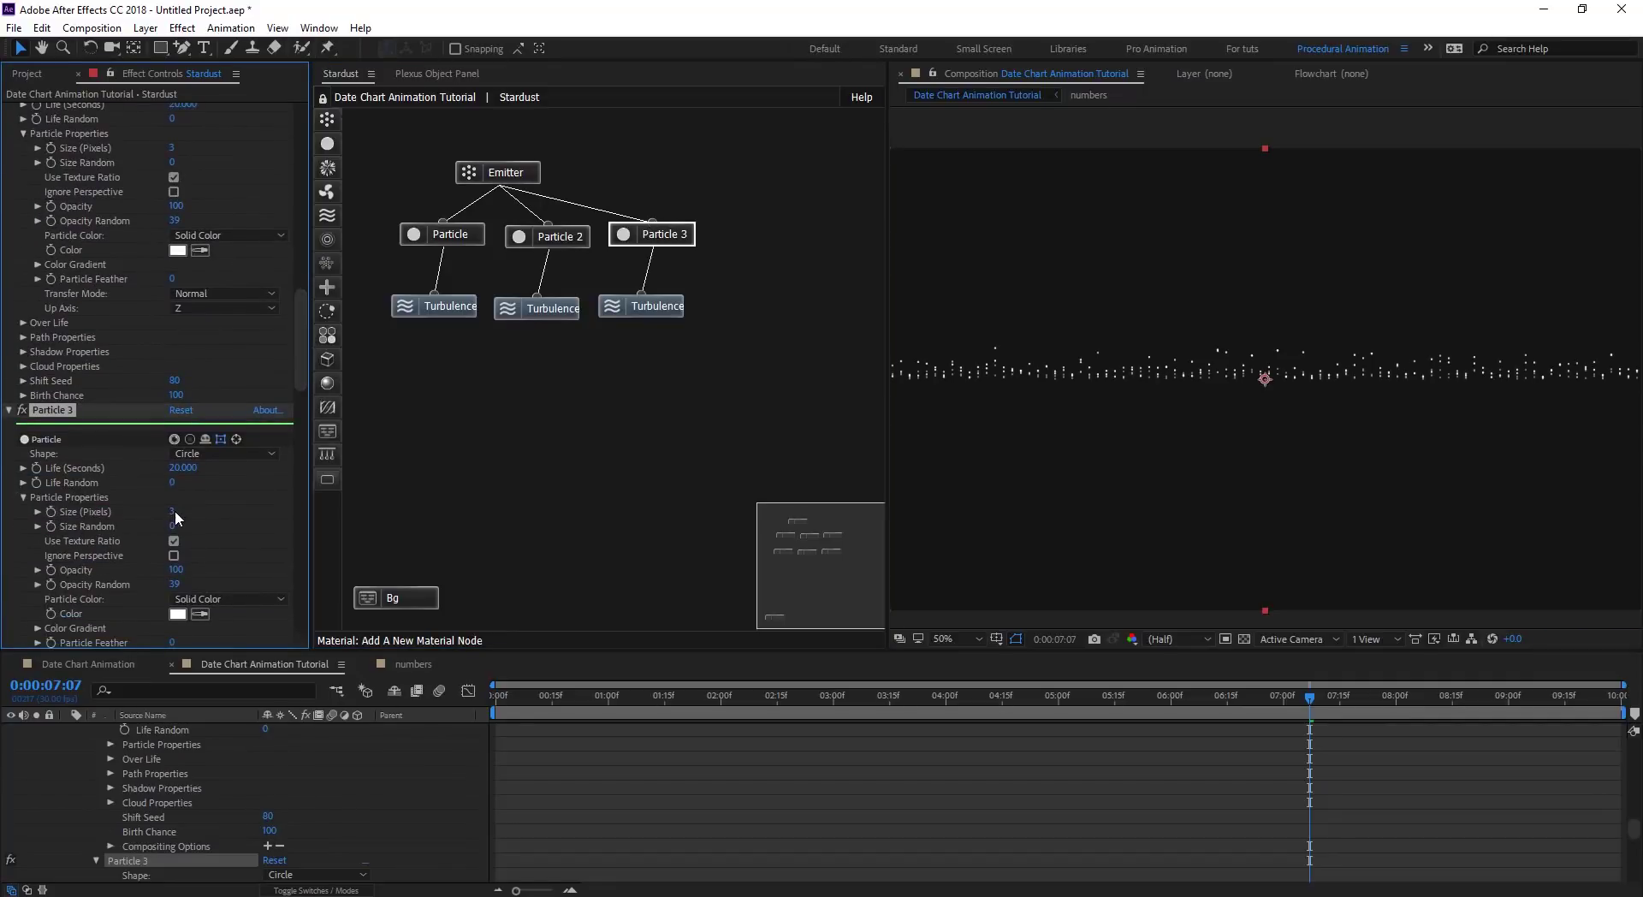
{"action": "type", "text": "4"}
{"action": "key", "text": "Return"}
{"action": "mouse_move", "coordinate": [174, 585]}
{"action": "left_mouse_down"}
{"action": "mouse_move", "coordinate": [190, 584]}
{"action": "mouse_move", "coordinate": [169, 570]}
{"action": "left_mouse_up"}
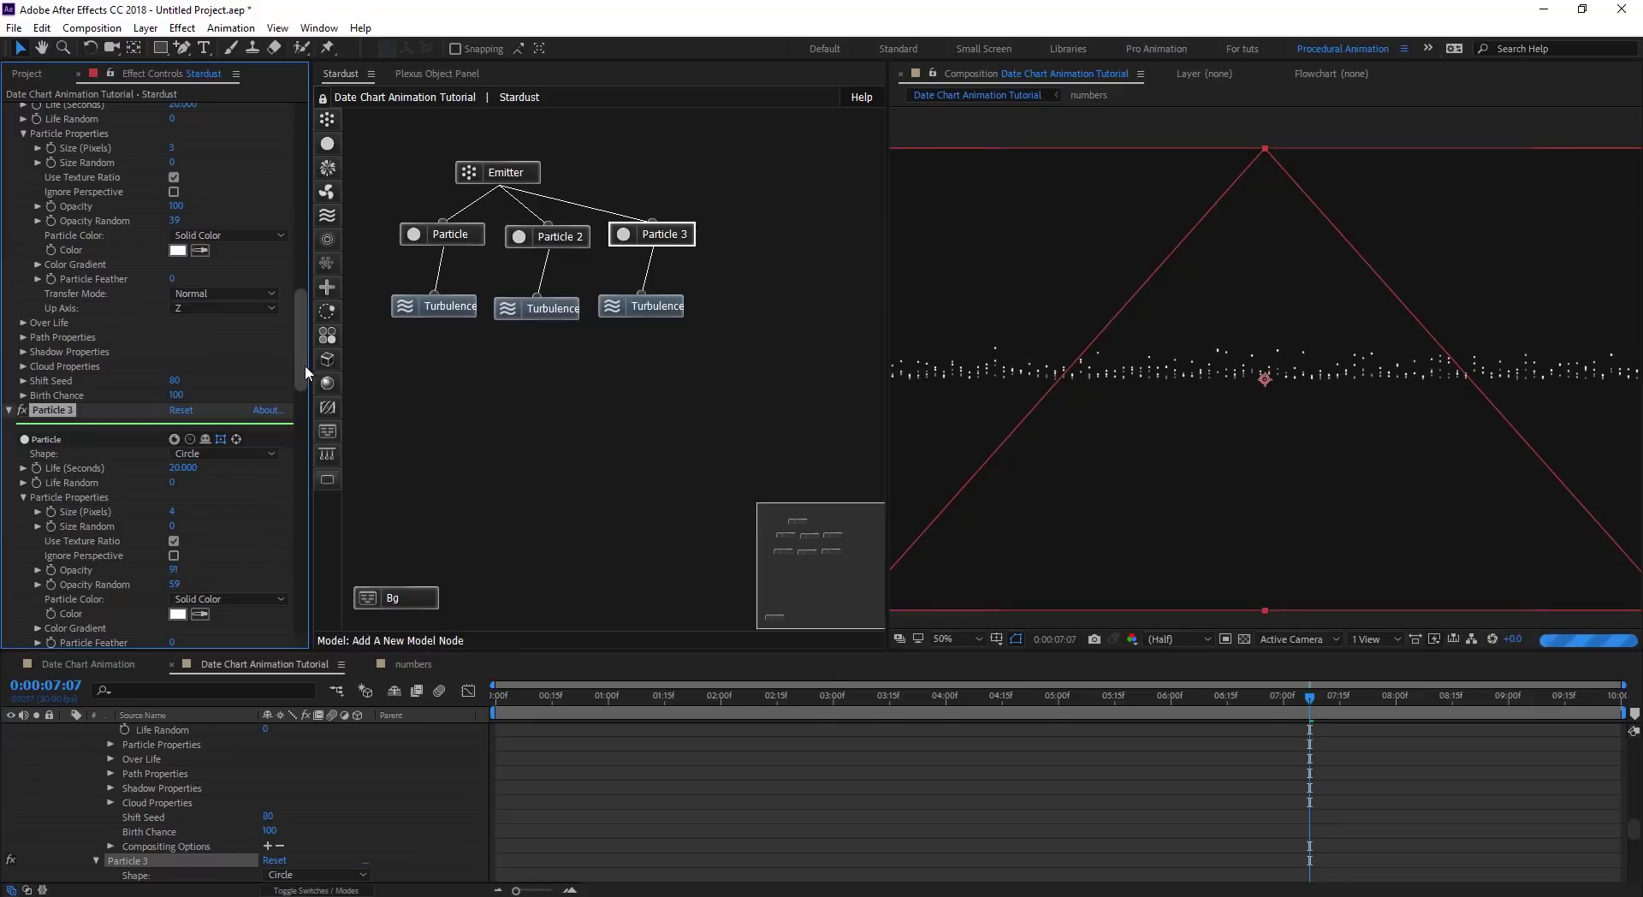
Set Particle 3's Shift Seed to 170 and change the Turbulence effect of Turbulence 3 to Sphere.
{"action": "left_click_drag", "start_coordinate": [305, 368], "coordinate": [308, 433]}
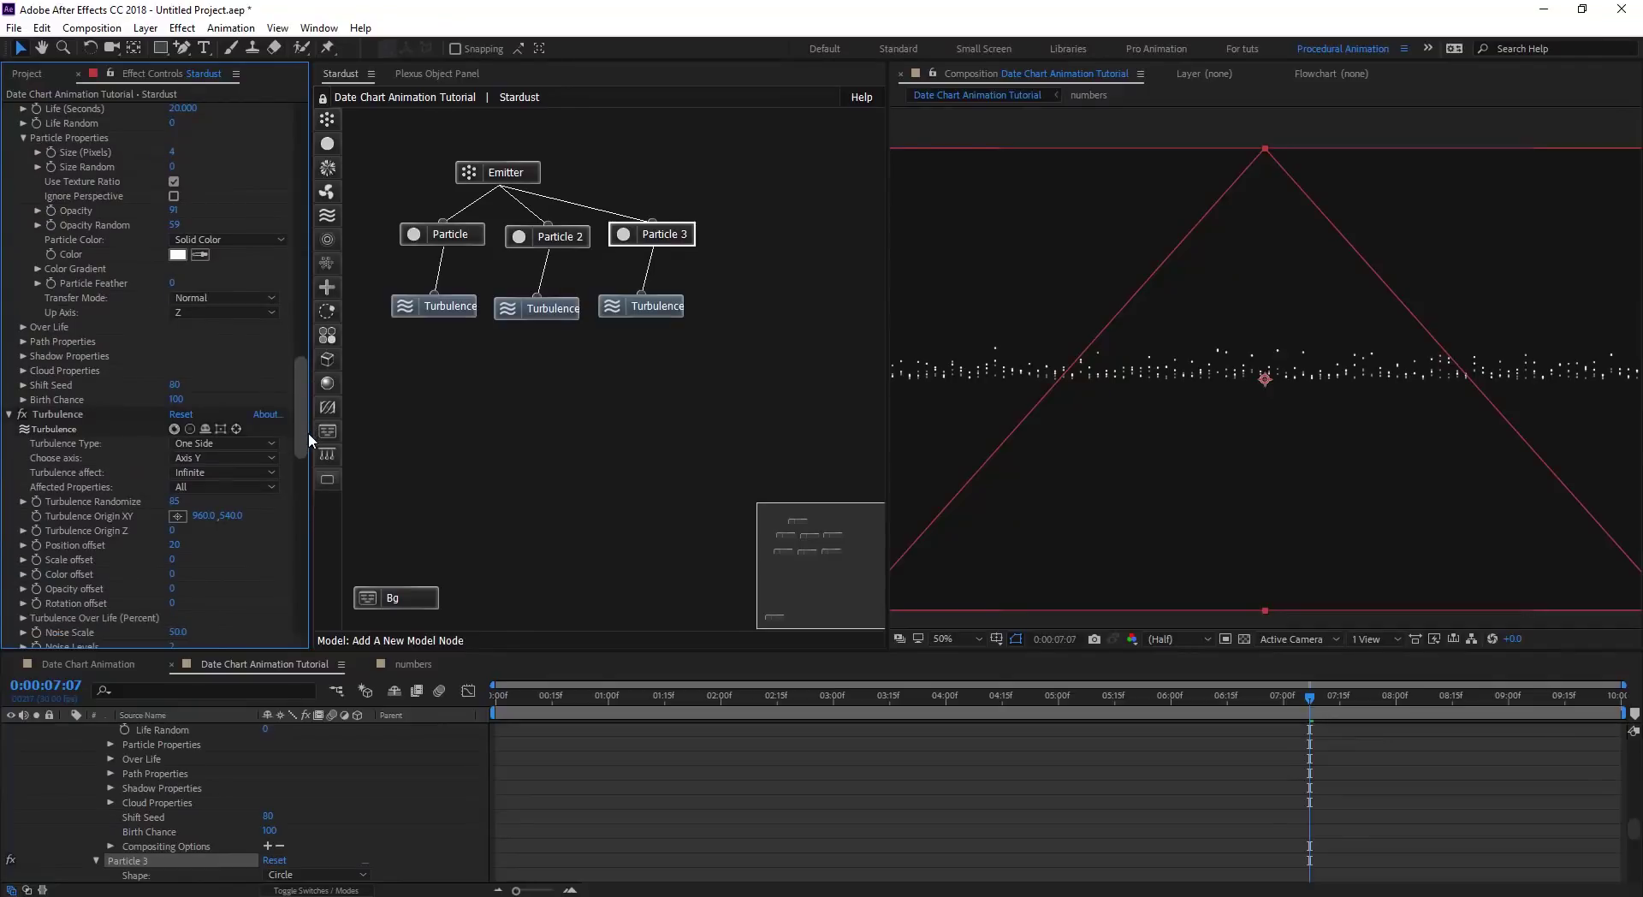
{"action": "left_click_drag", "start_coordinate": [174, 385], "coordinate": [257, 383]}
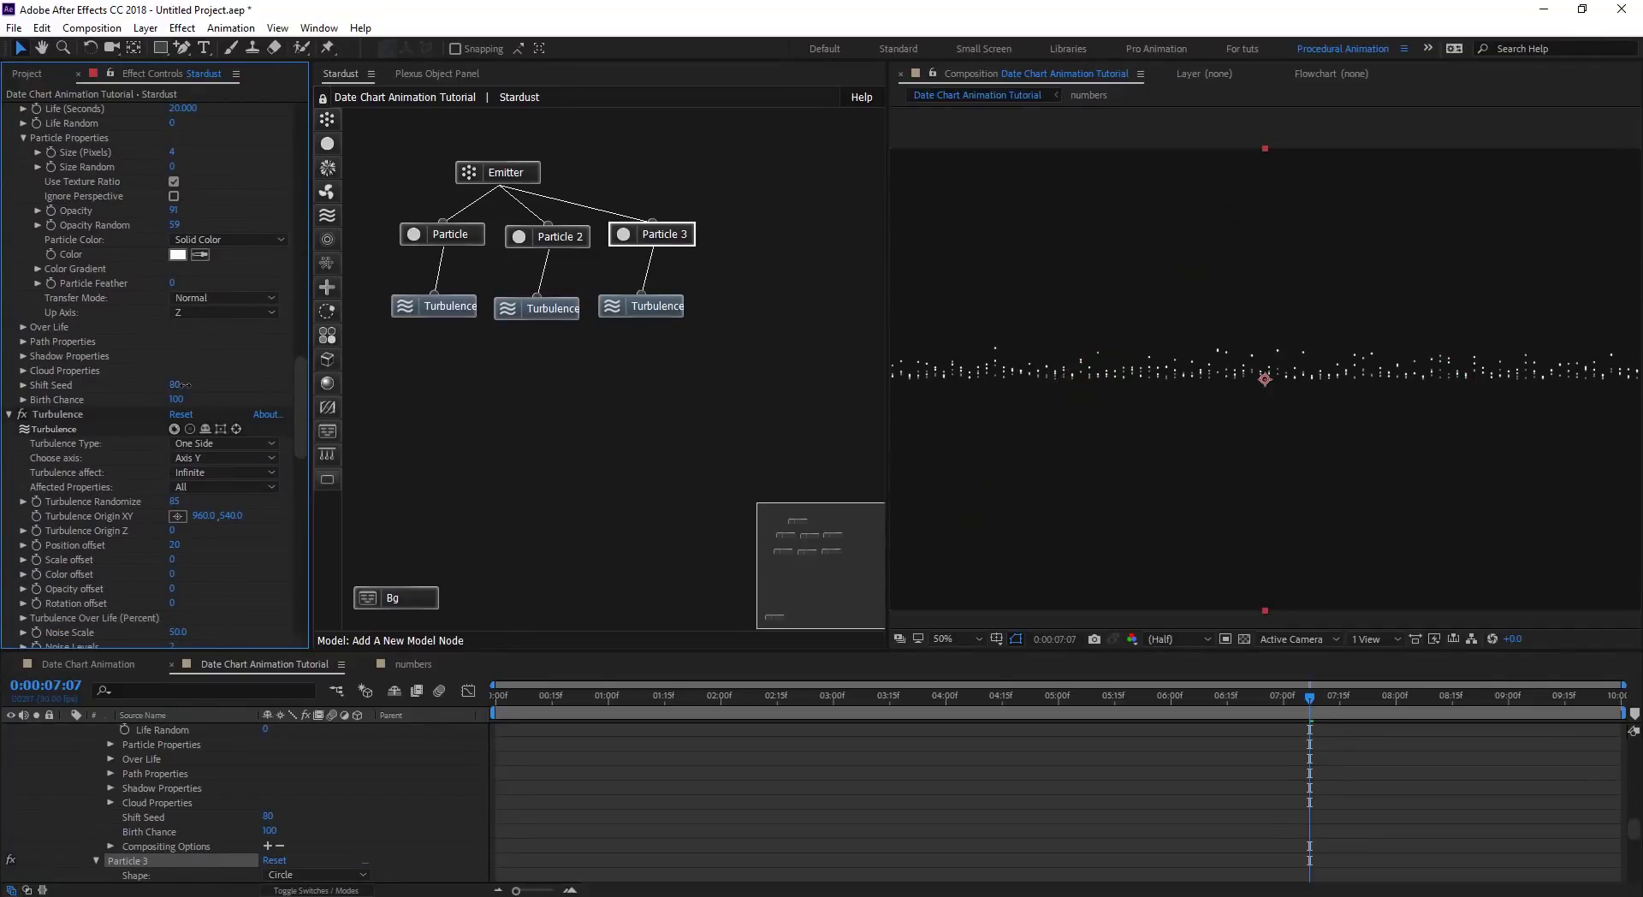
{"action": "left_click", "coordinate": [657, 305]}
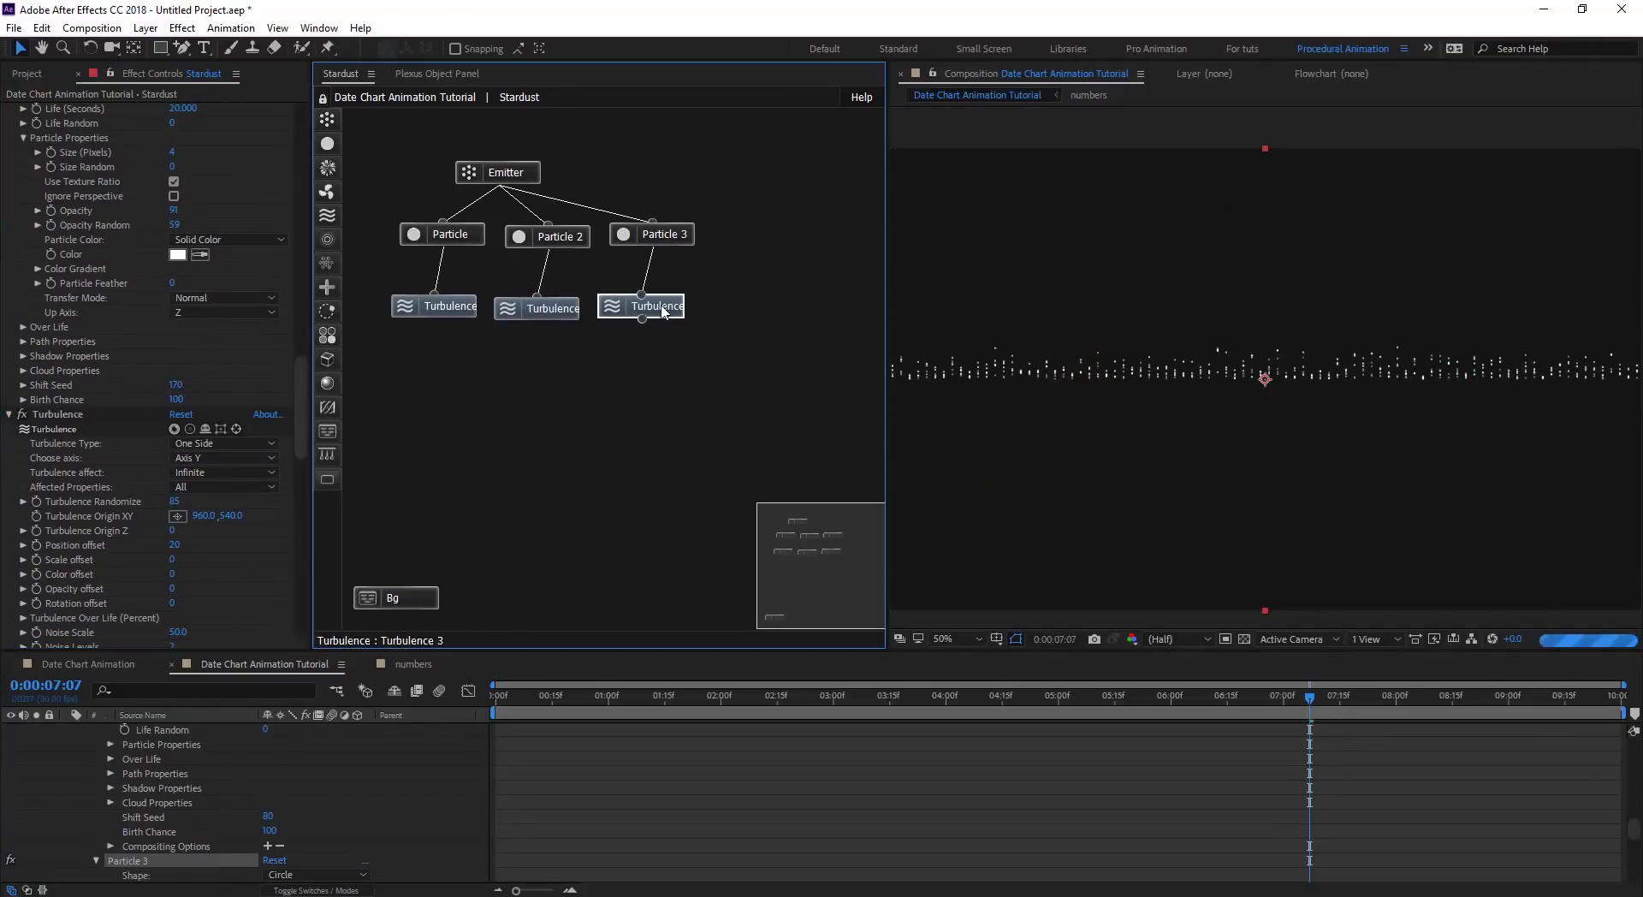
{"action": "left_click_drag", "start_coordinate": [296, 474], "coordinate": [280, 511]}
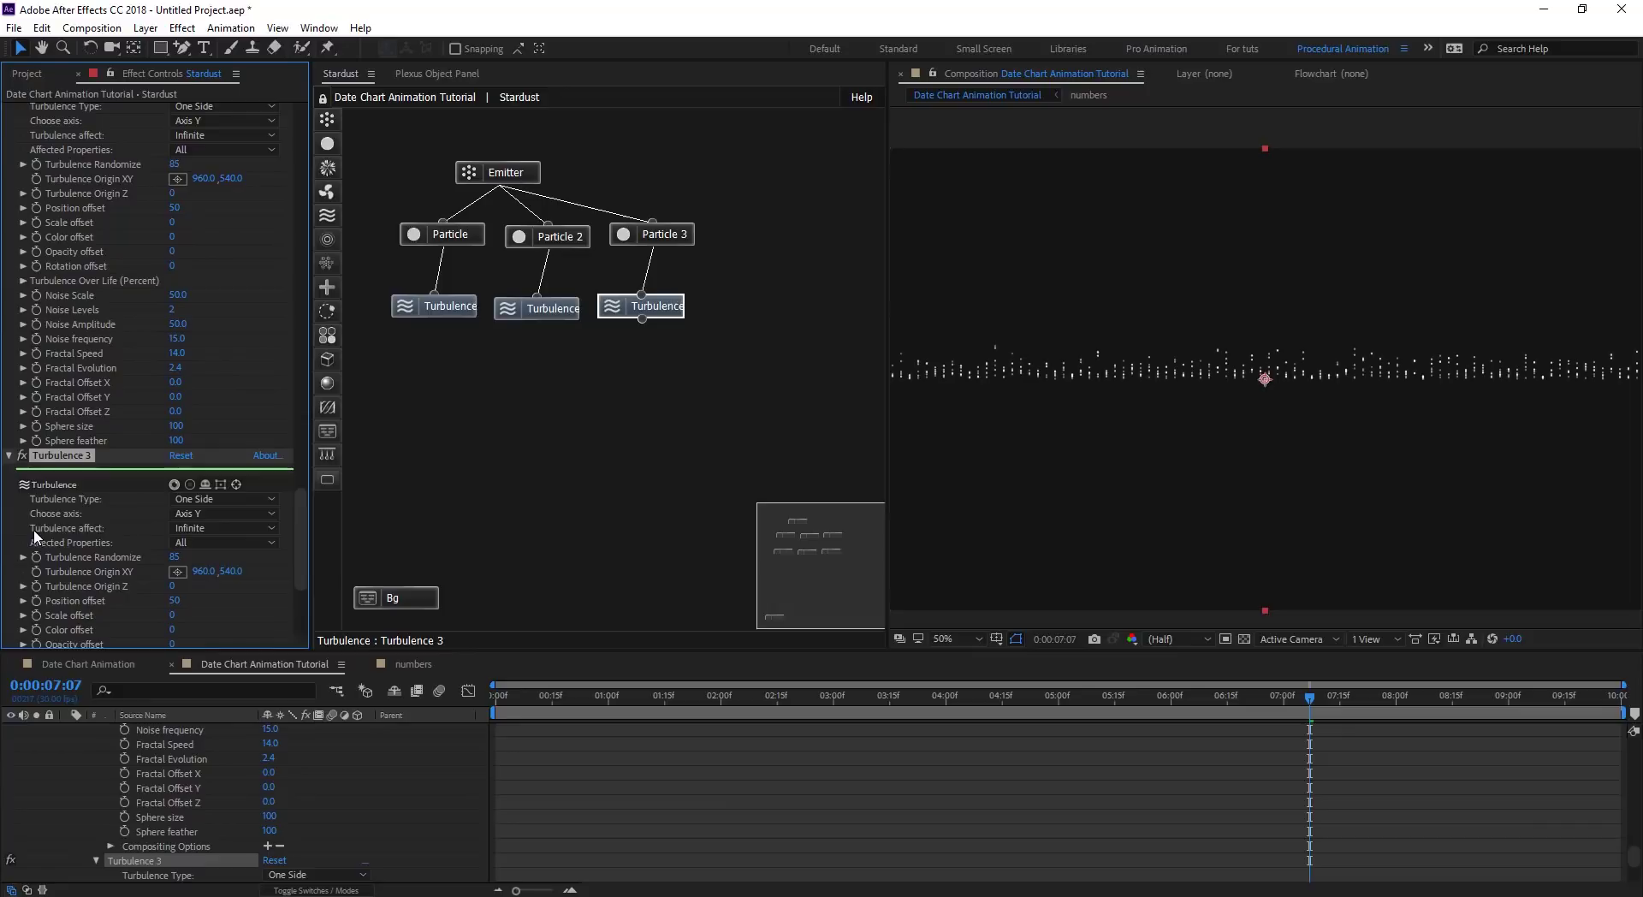
{"action": "left_click", "coordinate": [204, 527]}
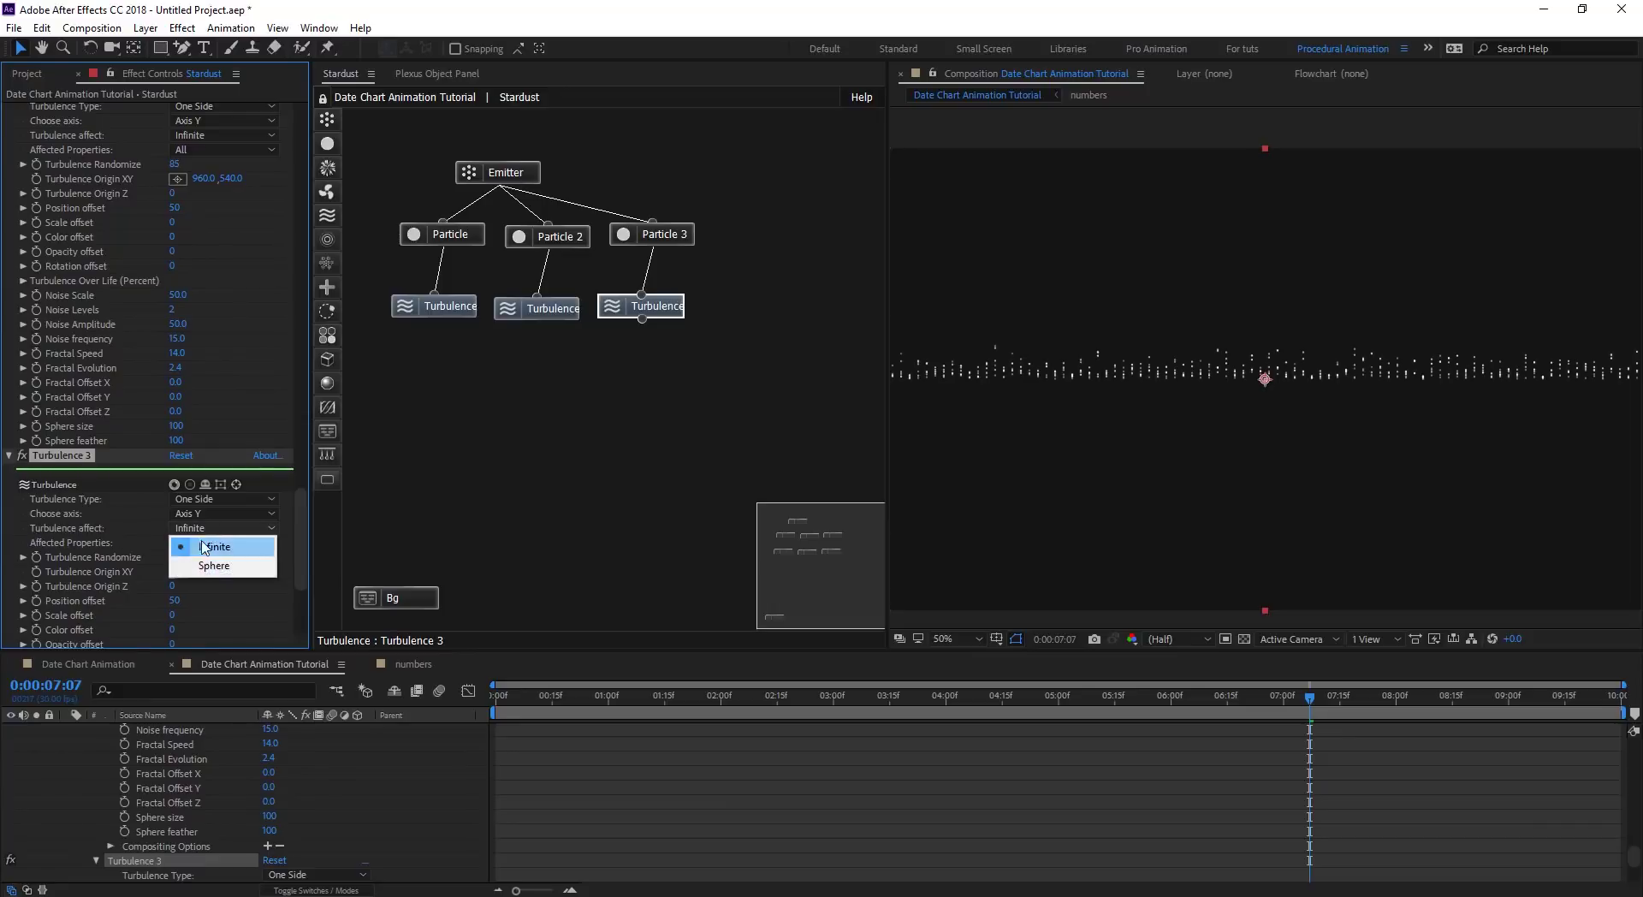
{"action": "left_click", "coordinate": [208, 530]}
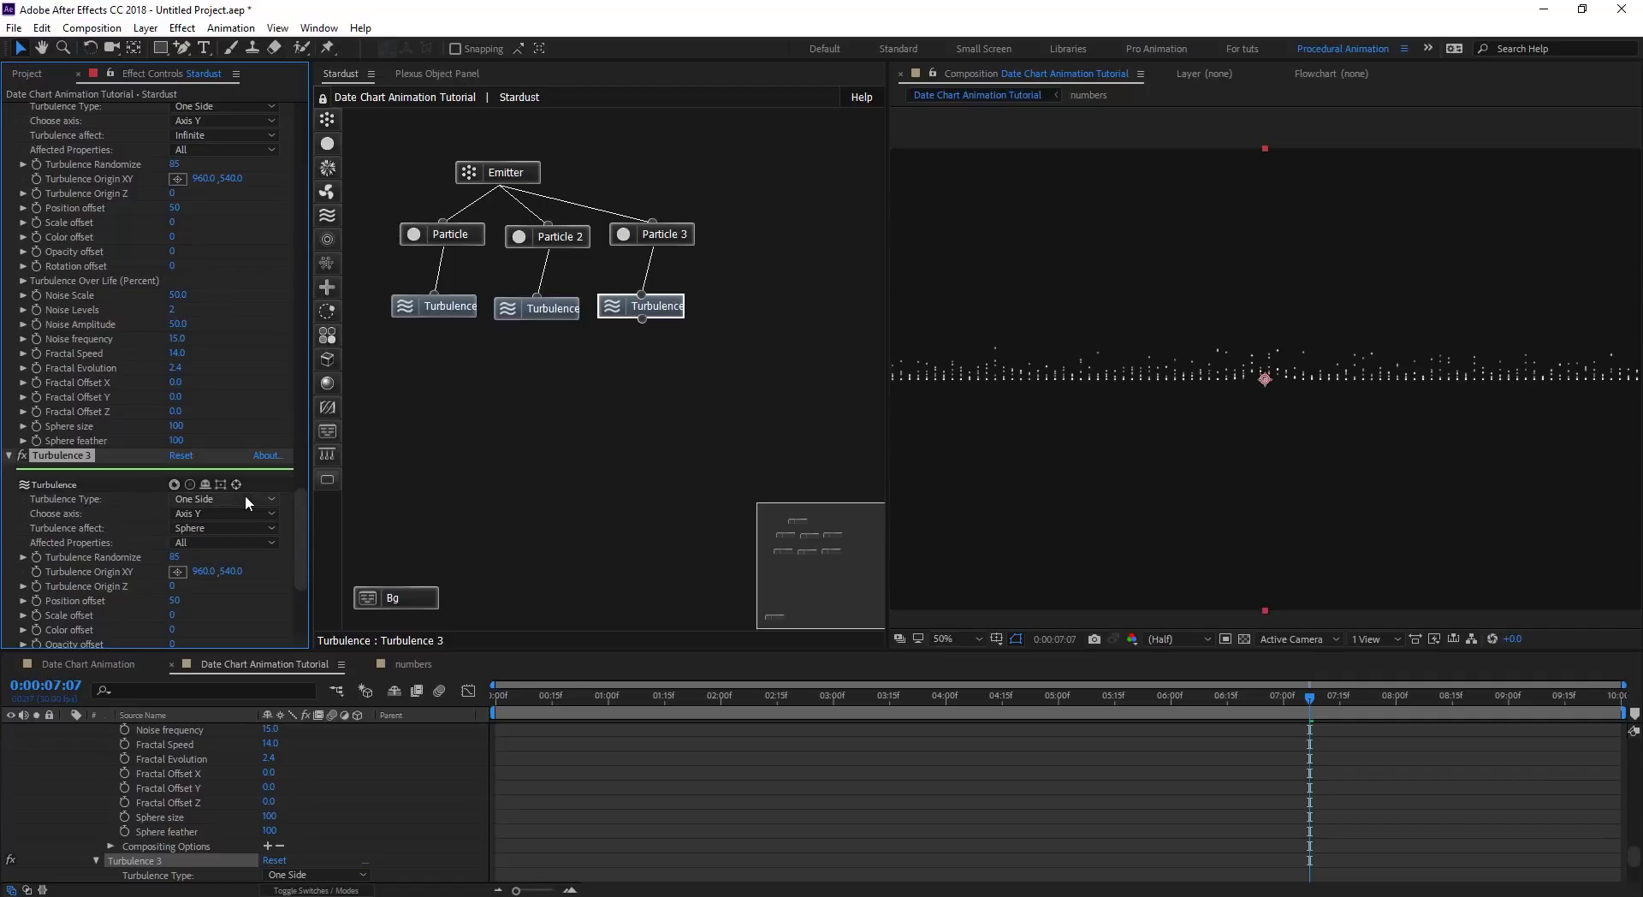
Toggle Turbulence 3 off and on to compare, show its gizmo in the viewer and set Sphere size to 300.
{"action": "left_click", "coordinate": [23, 455]}
{"action": "left_click", "coordinate": [23, 455]}
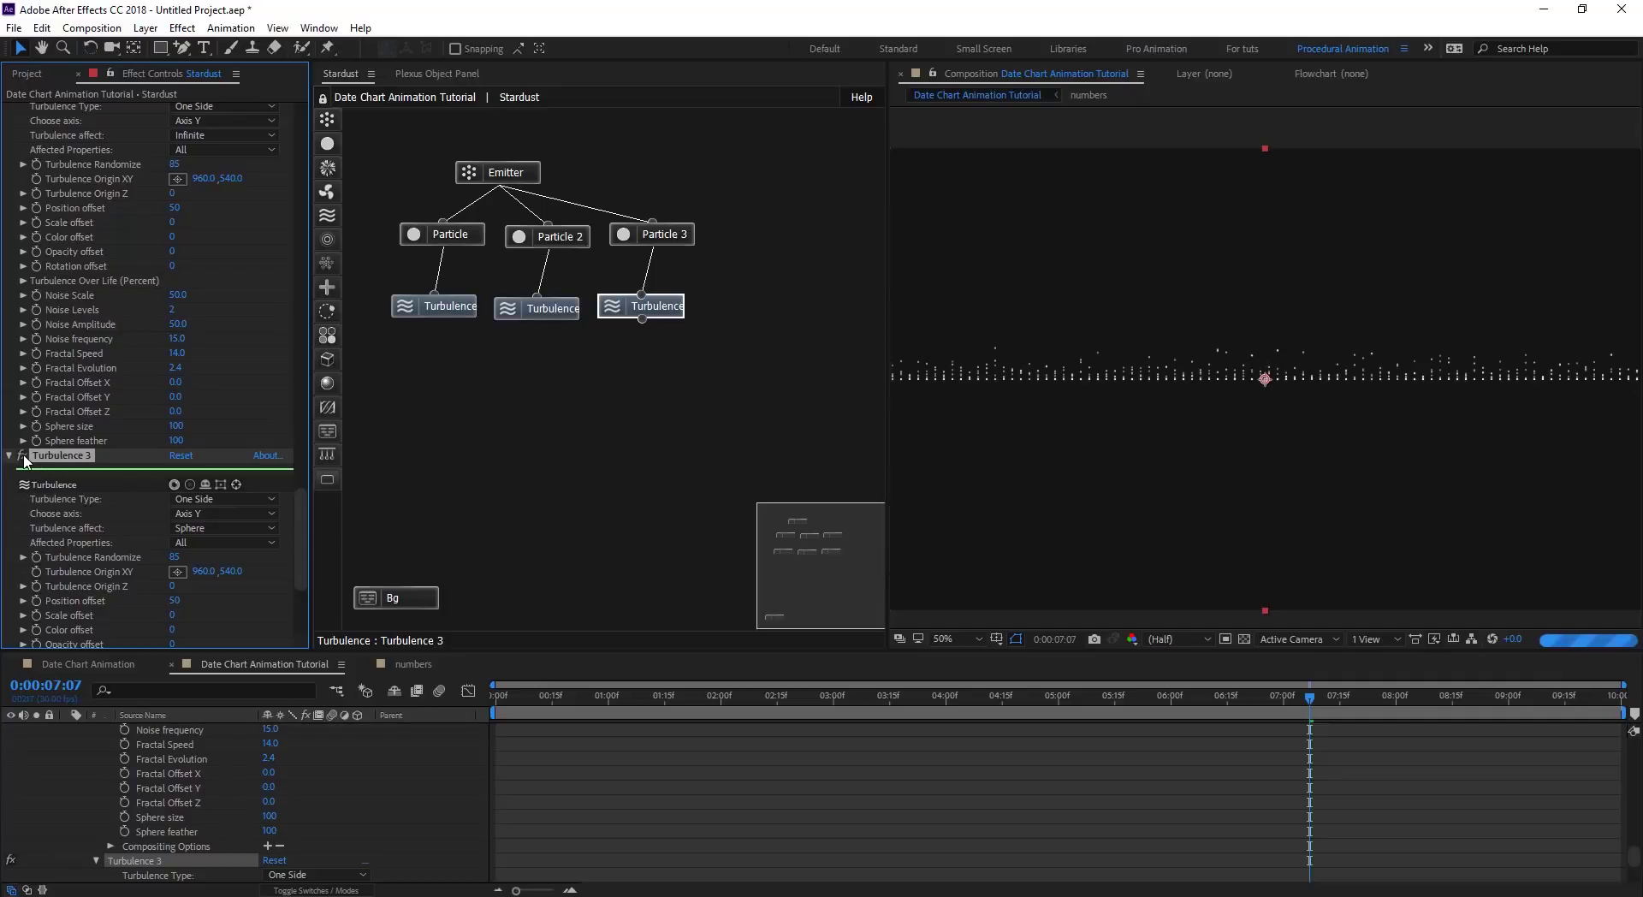
{"action": "left_click", "coordinate": [220, 485]}
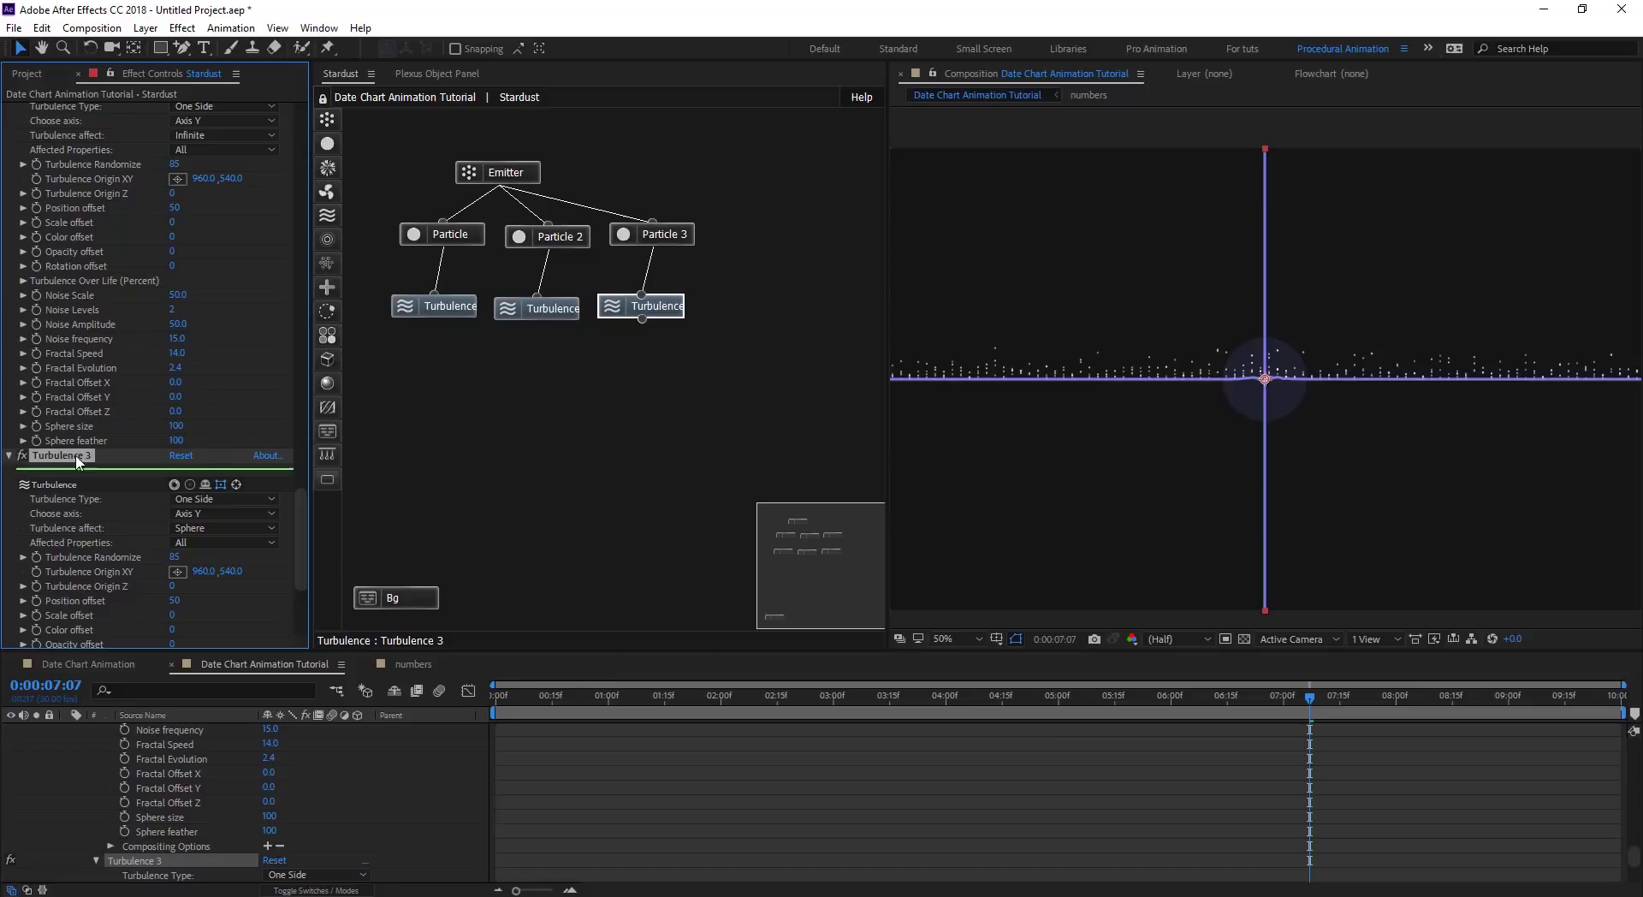
{"action": "left_click_drag", "start_coordinate": [298, 510], "coordinate": [298, 556]}
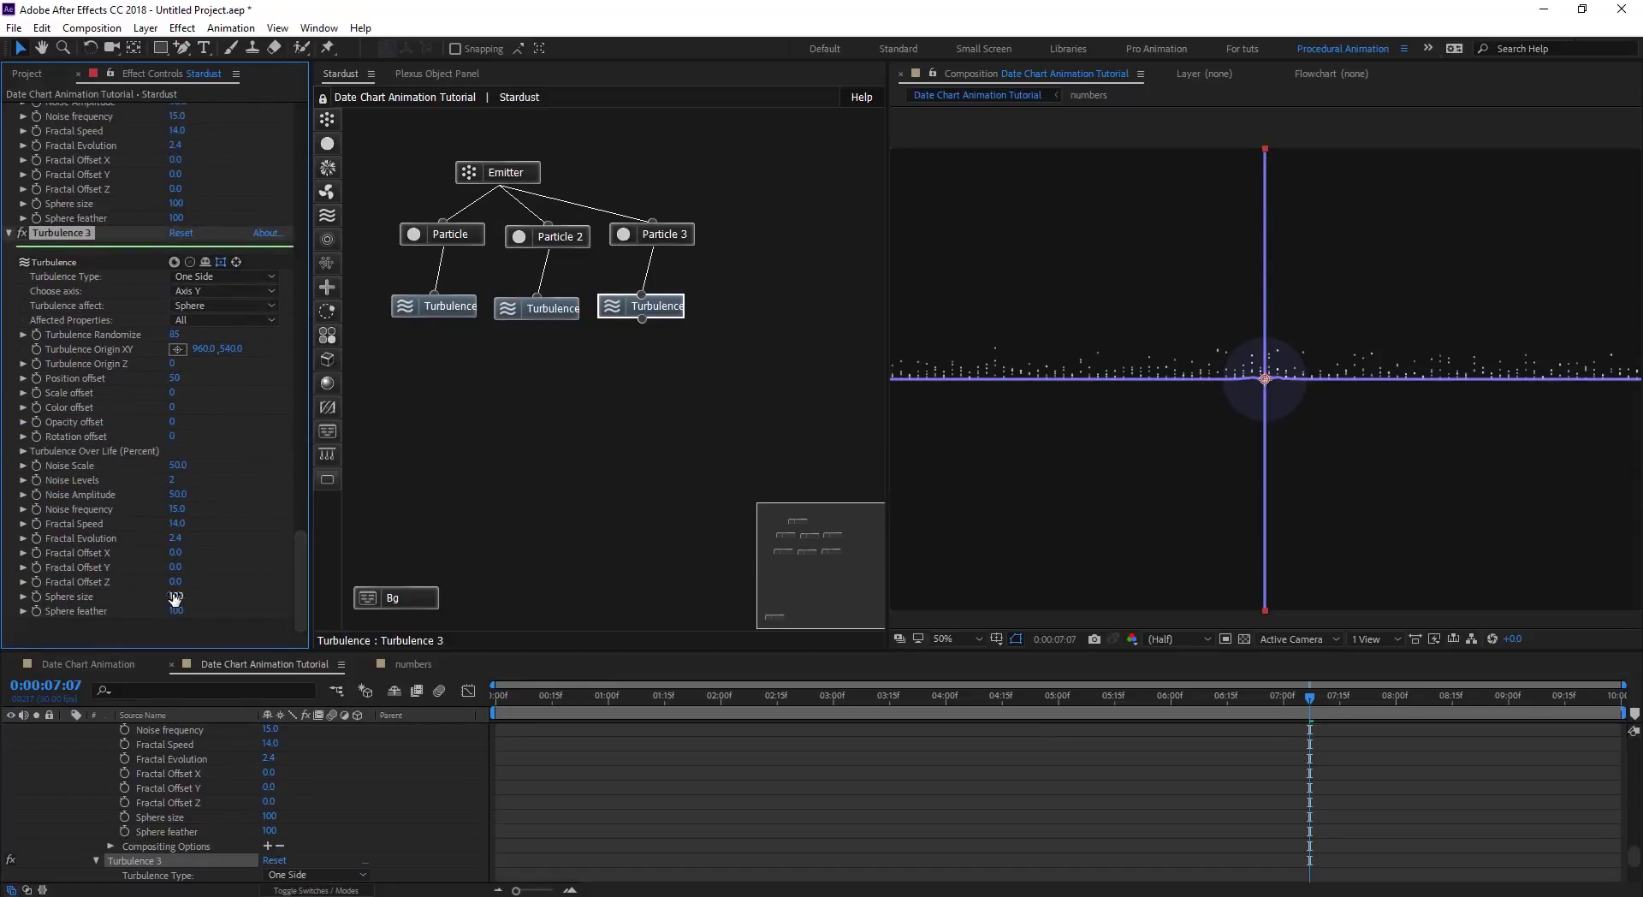
{"action": "left_click_drag", "start_coordinate": [175, 596], "coordinate": [179, 595]}
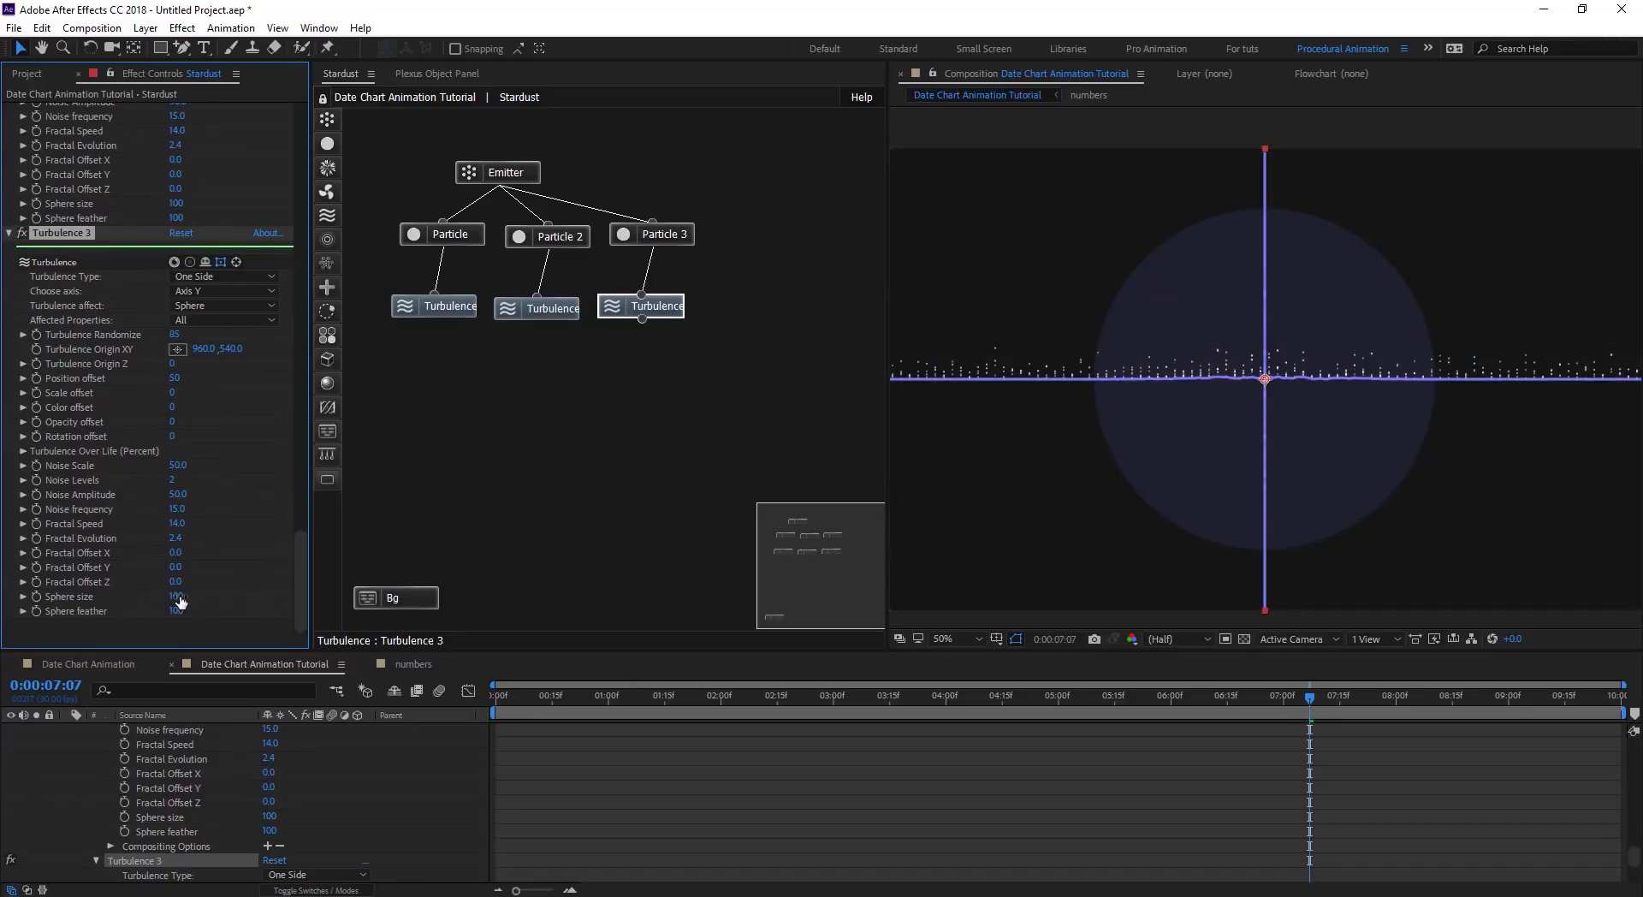
{"action": "left_click", "coordinate": [181, 597]}
{"action": "key", "text": "Return"}
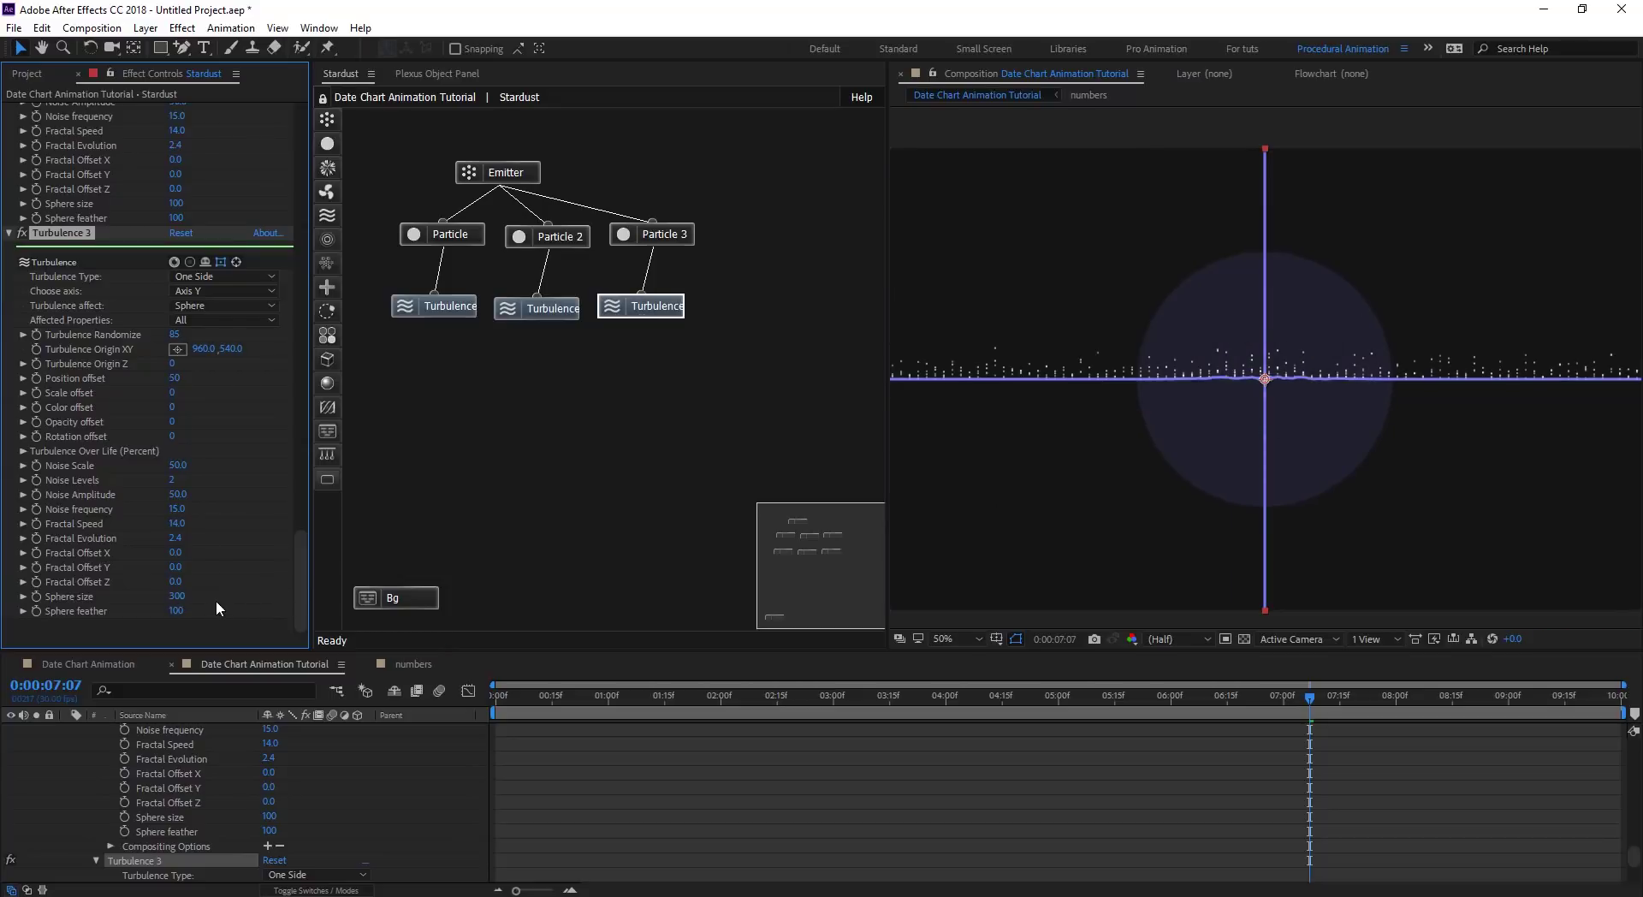
Set Turbulence 3's Position offset to 180 and its Sphere size to 600.
{"action": "left_click_drag", "start_coordinate": [179, 384], "coordinate": [186, 376]}
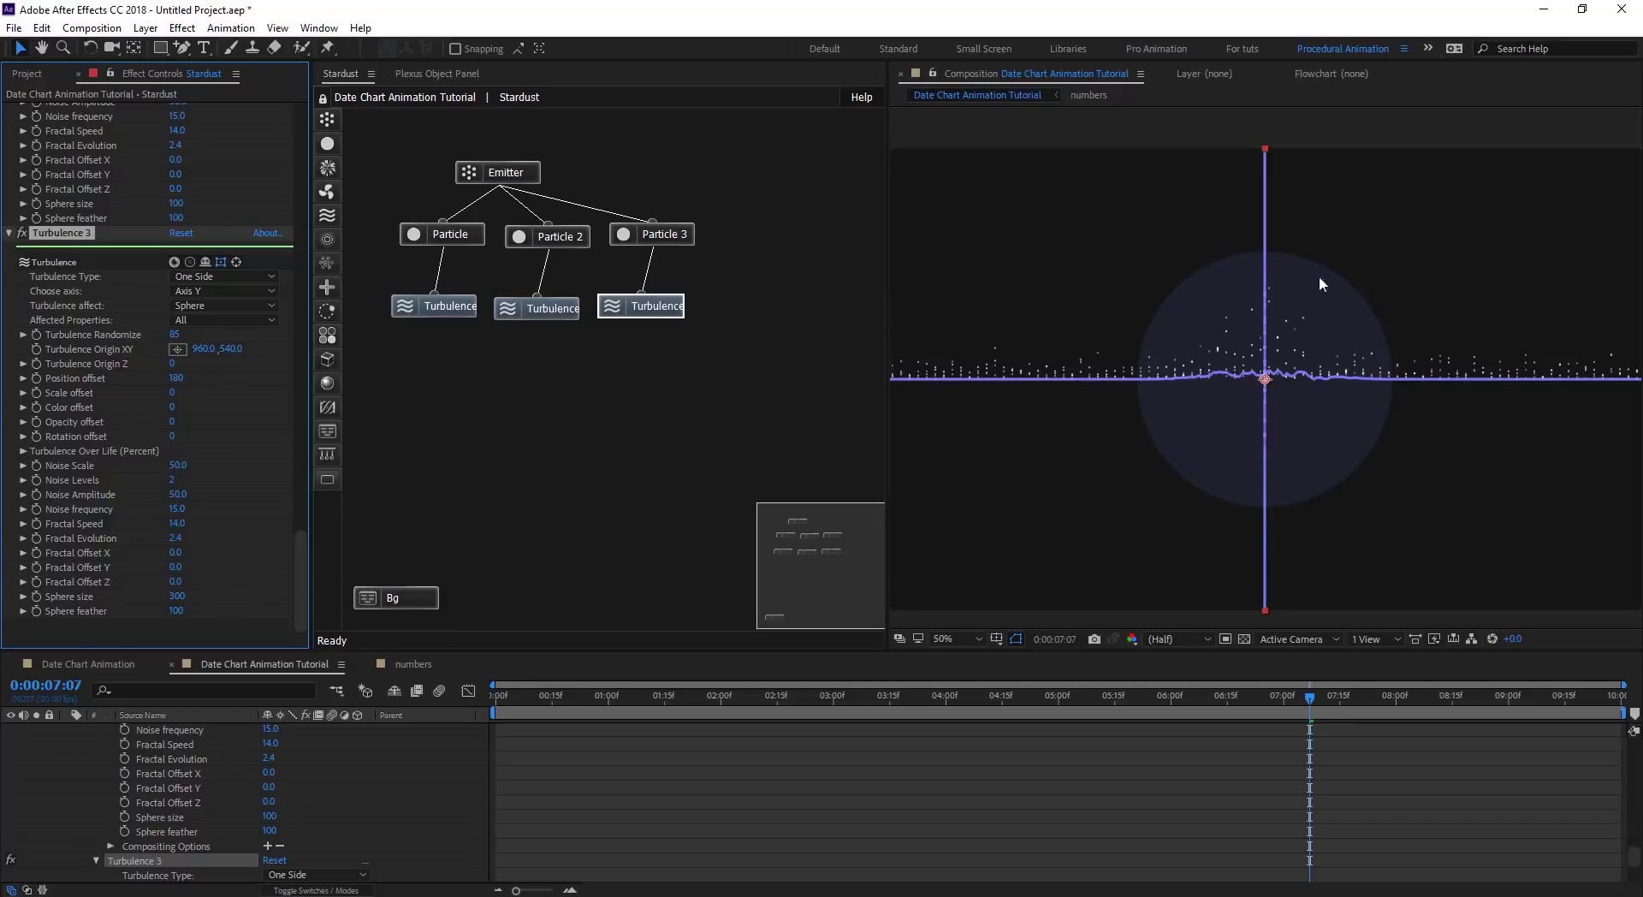
{"action": "left_click", "coordinate": [176, 596]}
{"action": "type", "text": "600"}
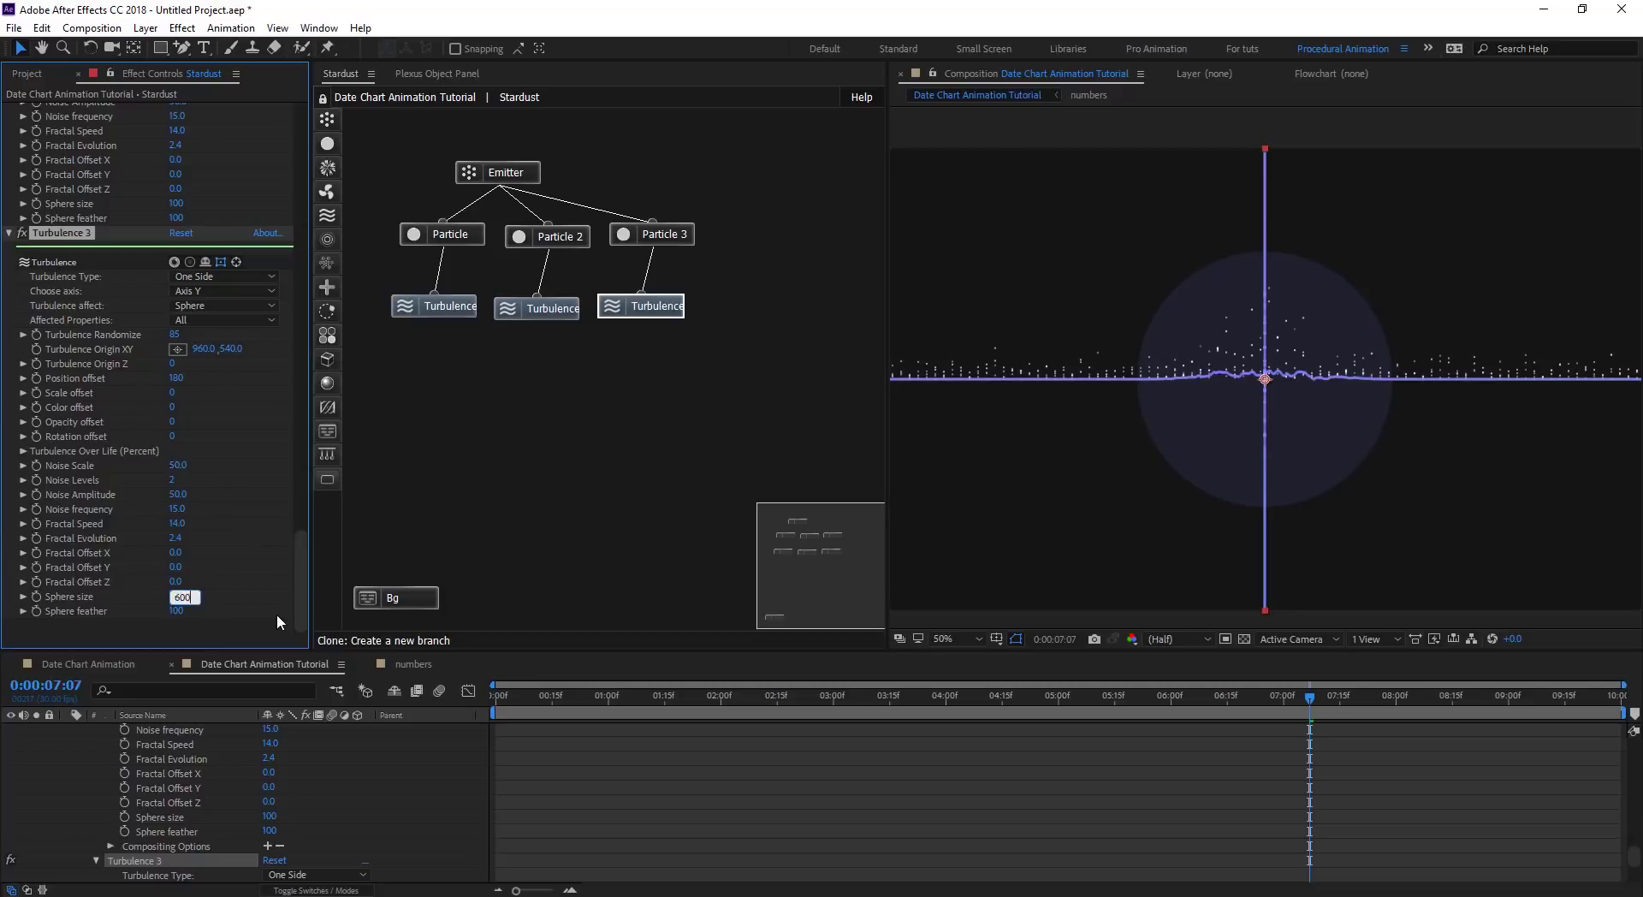
{"action": "key", "text": "Return"}
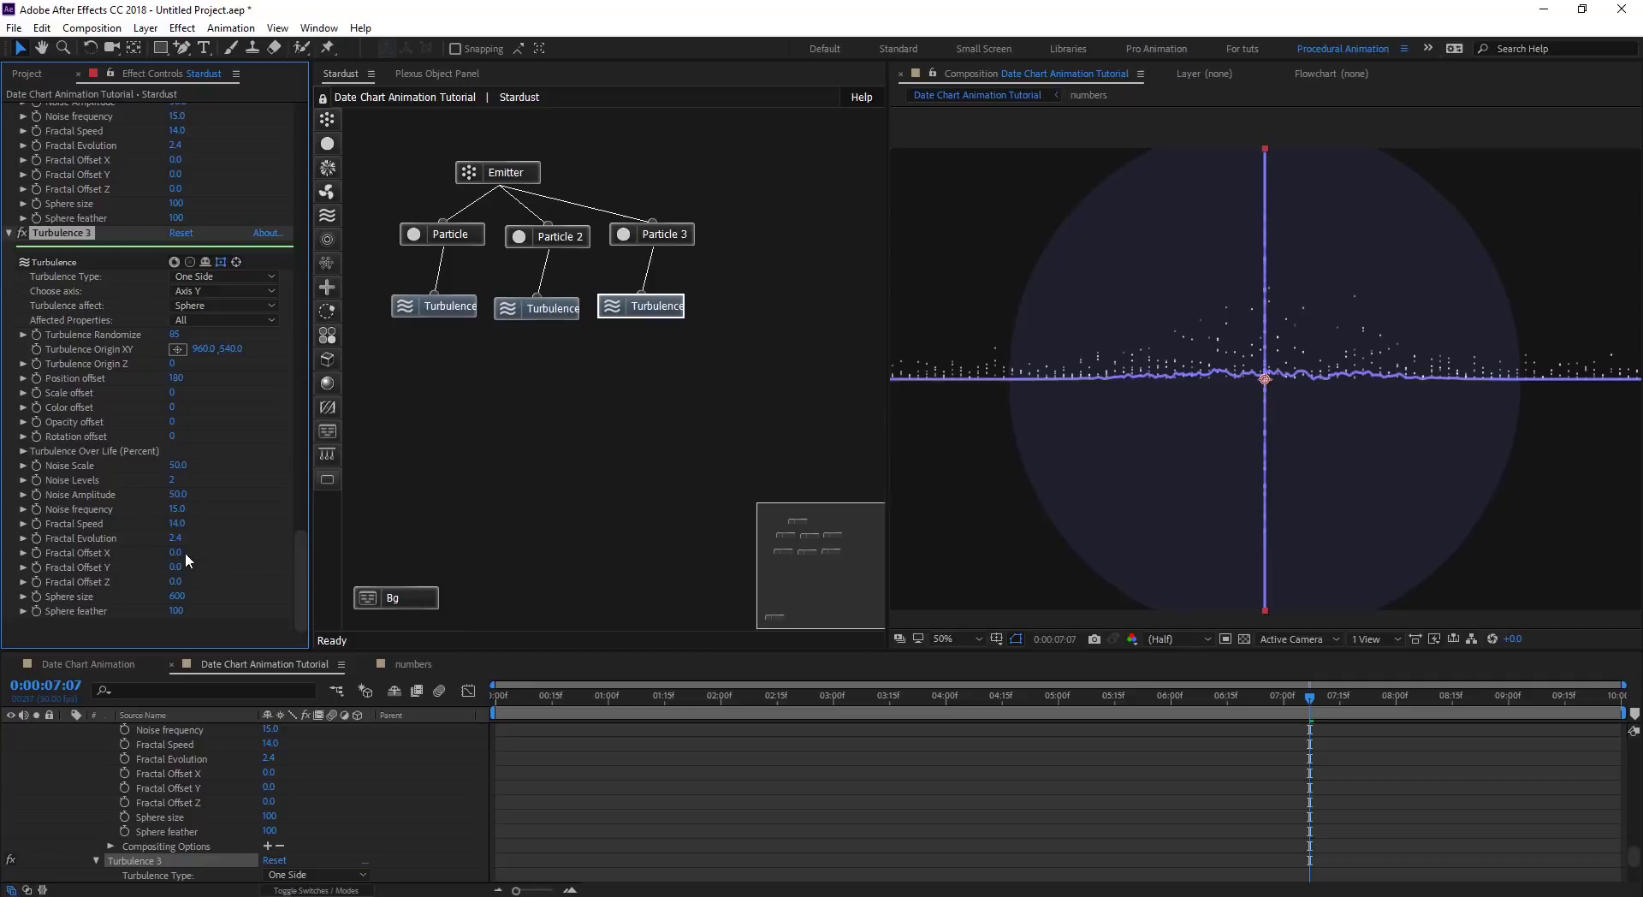
Set Turbulence 3's Noise Scale to 20, Levels to 3, Amplitude to 40 and frequency to 24, then scrub to 0:00:07:19 to check.
{"action": "left_click_drag", "start_coordinate": [180, 509], "coordinate": [168, 467]}
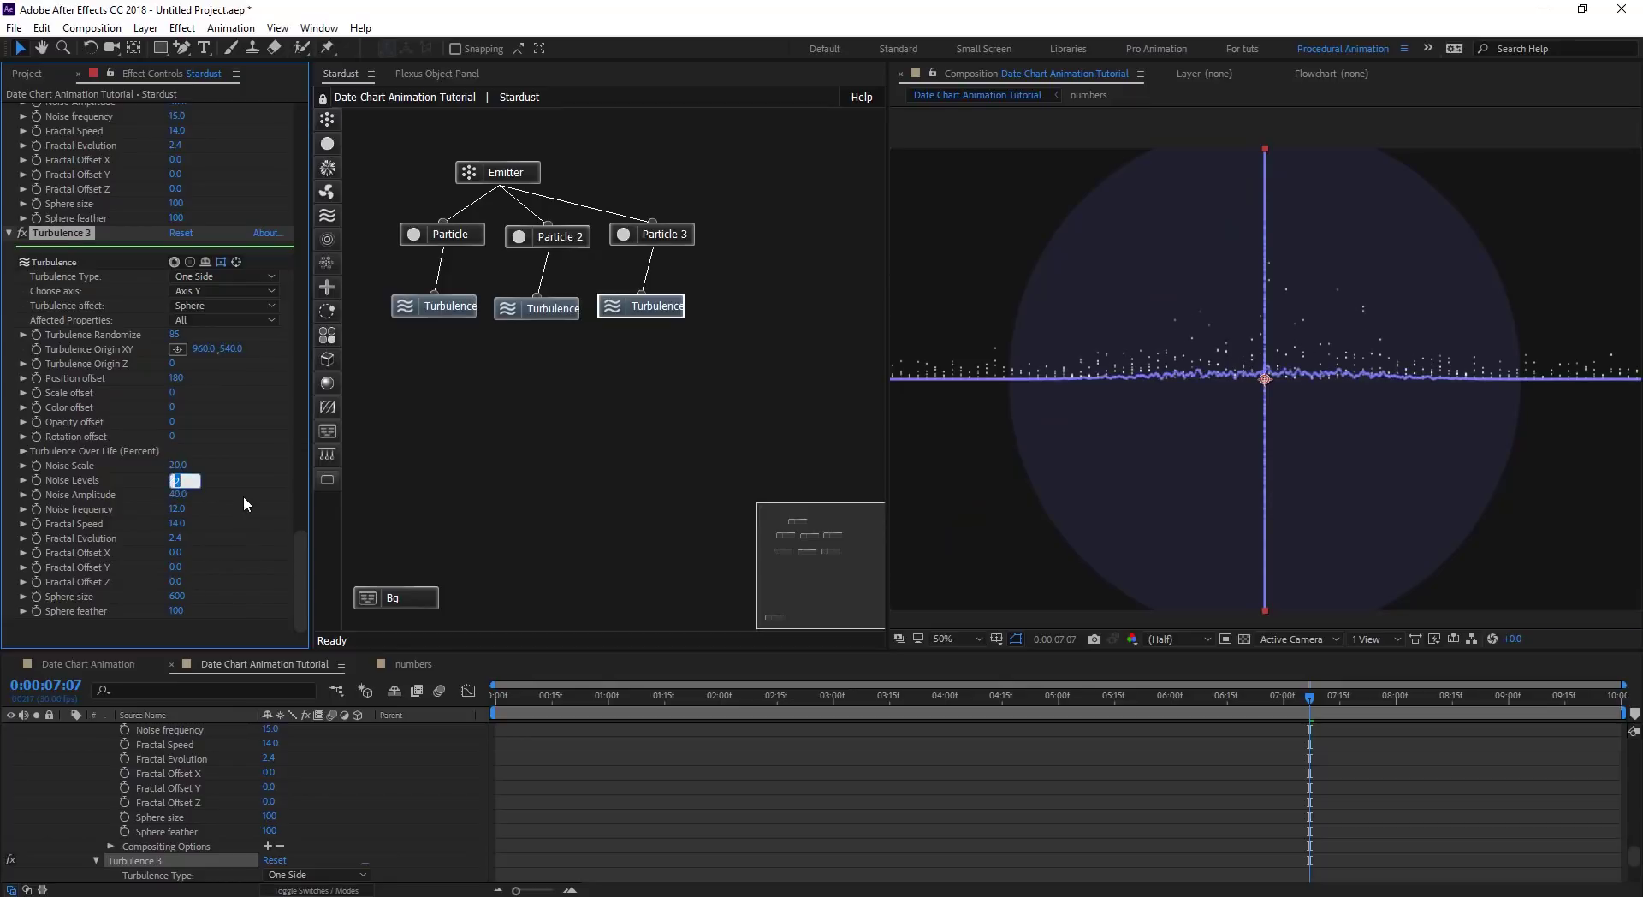
{"action": "type", "text": "3"}
{"action": "key", "text": "Return"}
{"action": "left_click_drag", "start_coordinate": [180, 518], "coordinate": [196, 509]}
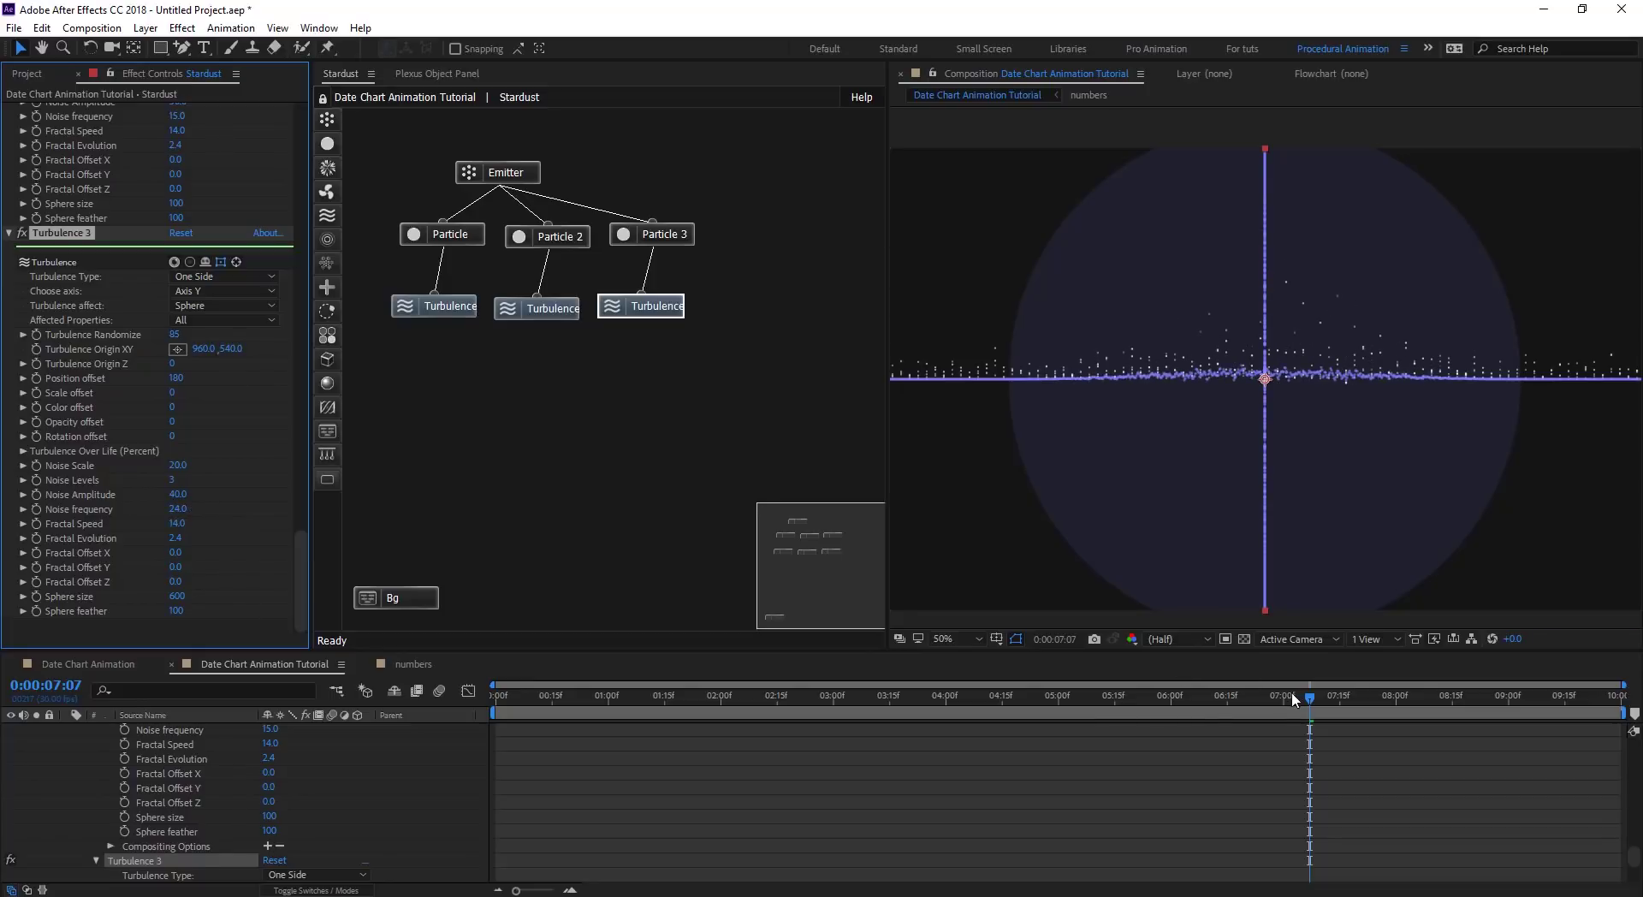
{"action": "left_click_drag", "start_coordinate": [1291, 694], "coordinate": [537, 731]}
{"action": "left_click_drag", "start_coordinate": [677, 731], "coordinate": [1354, 748]}
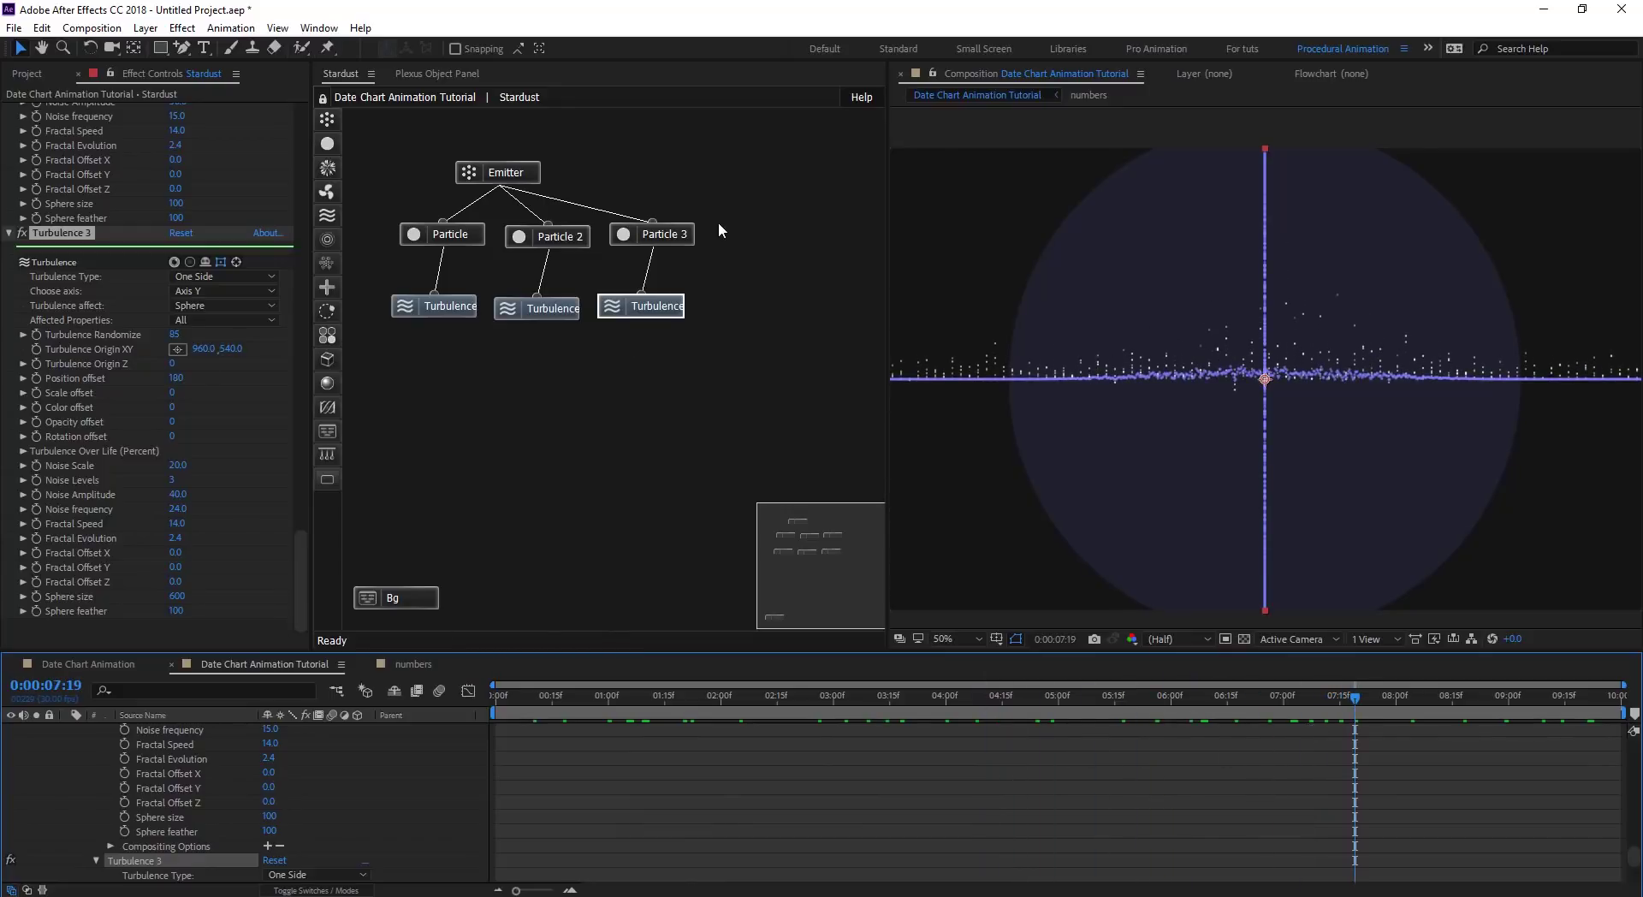
Duplicate Particle 3 with its Turbulence beside the originals, connect Particle 4 to the Emitter and center the Emitter above the four branches.
{"action": "left_click_drag", "start_coordinate": [718, 224], "coordinate": [648, 325]}
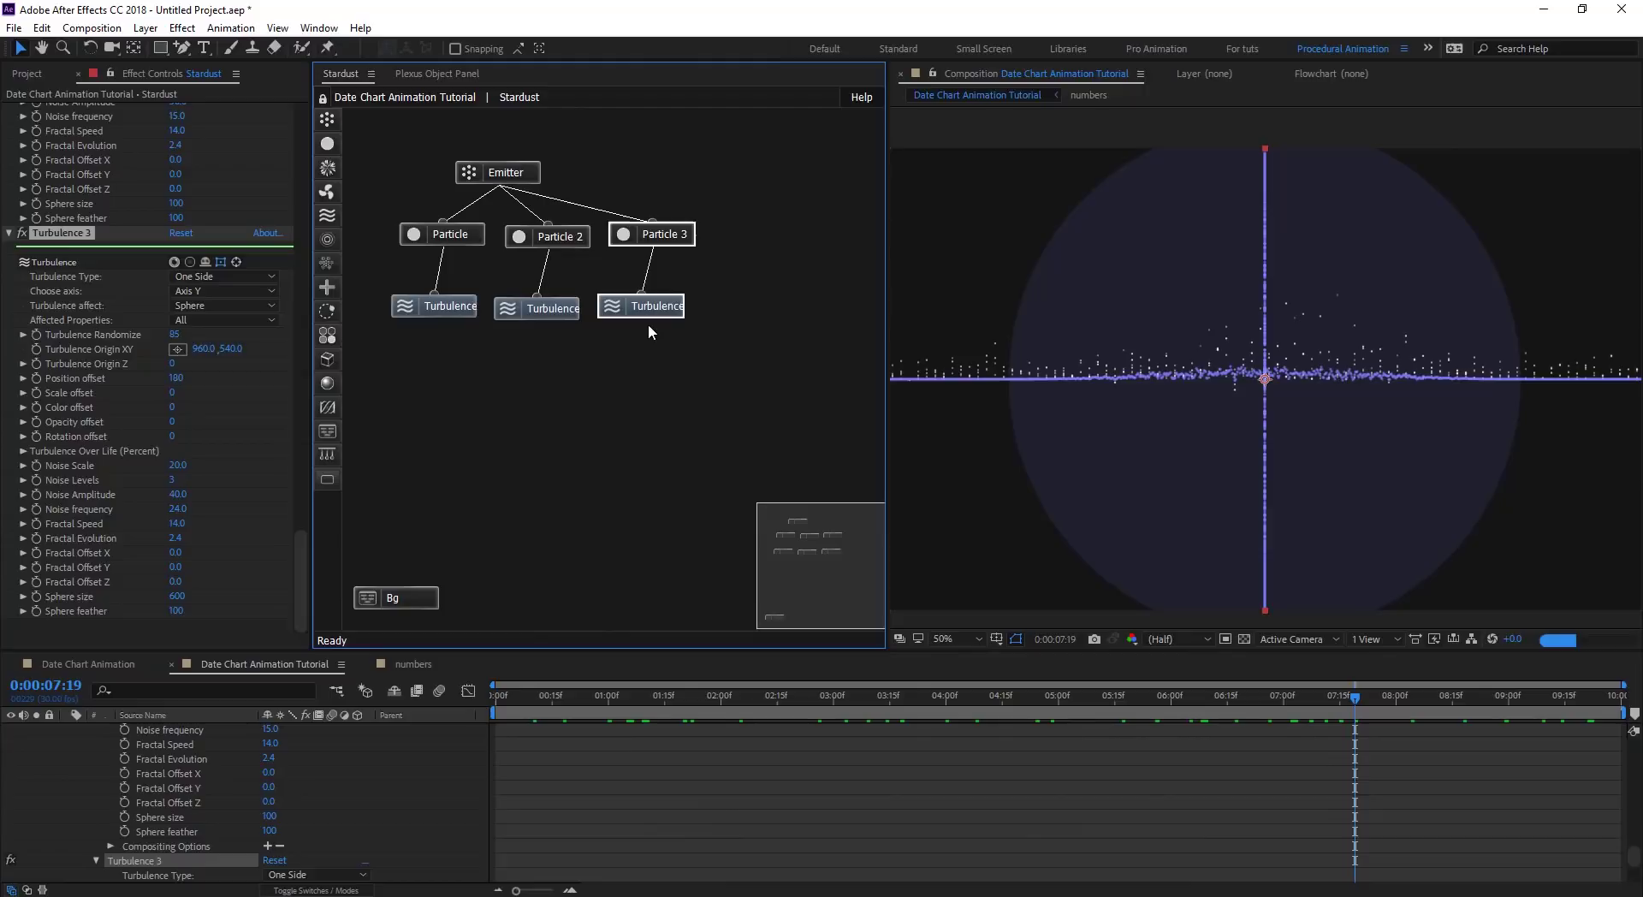
{"action": "key", "text": "ctrl+d"}
{"action": "left_click_drag", "start_coordinate": [764, 207], "coordinate": [695, 357]}
{"action": "left_click_drag", "start_coordinate": [724, 246], "coordinate": [776, 245]}
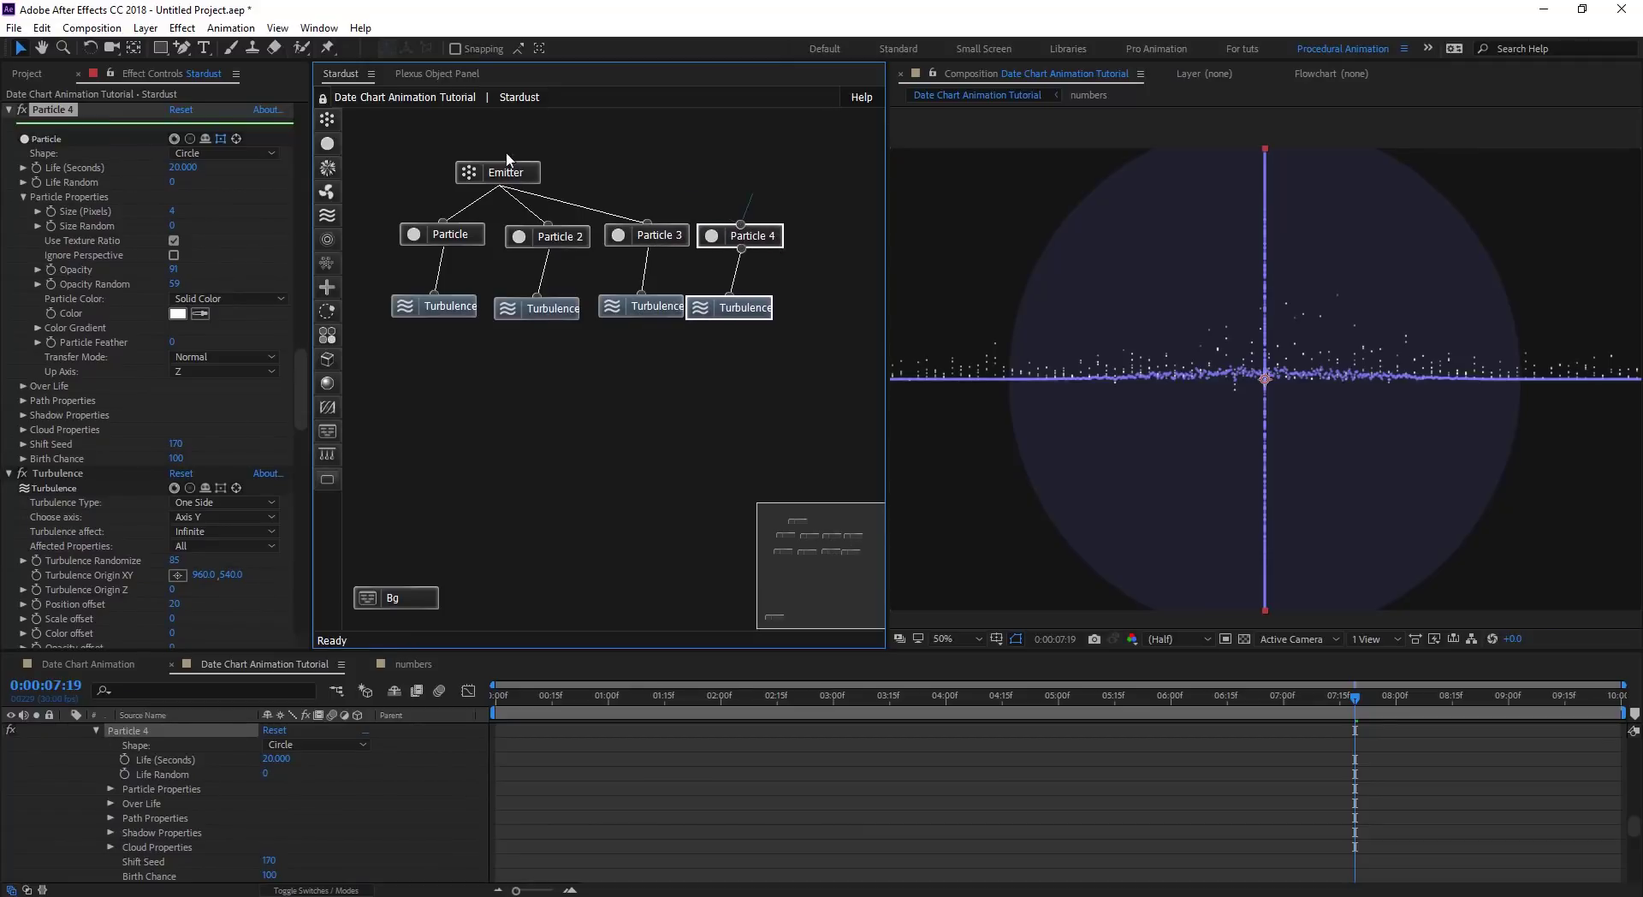
{"action": "left_click_drag", "start_coordinate": [518, 175], "coordinate": [621, 131]}
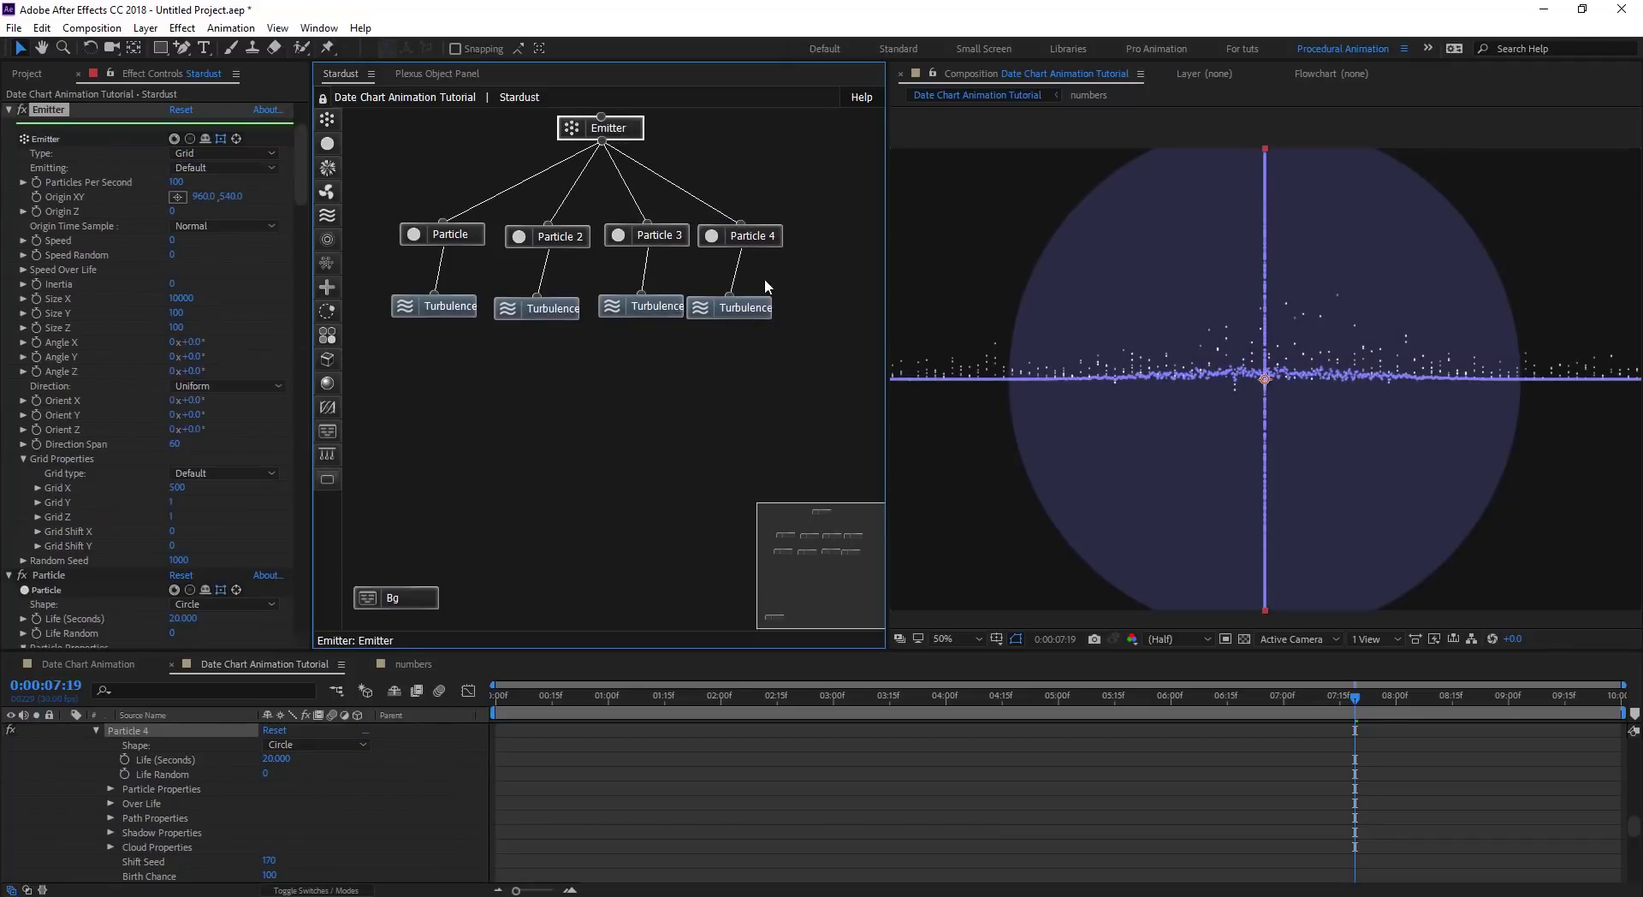
Set Particle 4's Size to 2 pixels and give it a different Shift Seed.
{"action": "left_click", "coordinate": [771, 239]}
{"action": "scroll", "coordinate": [265, 373], "scroll_direction": "down", "scroll_amount": 10}
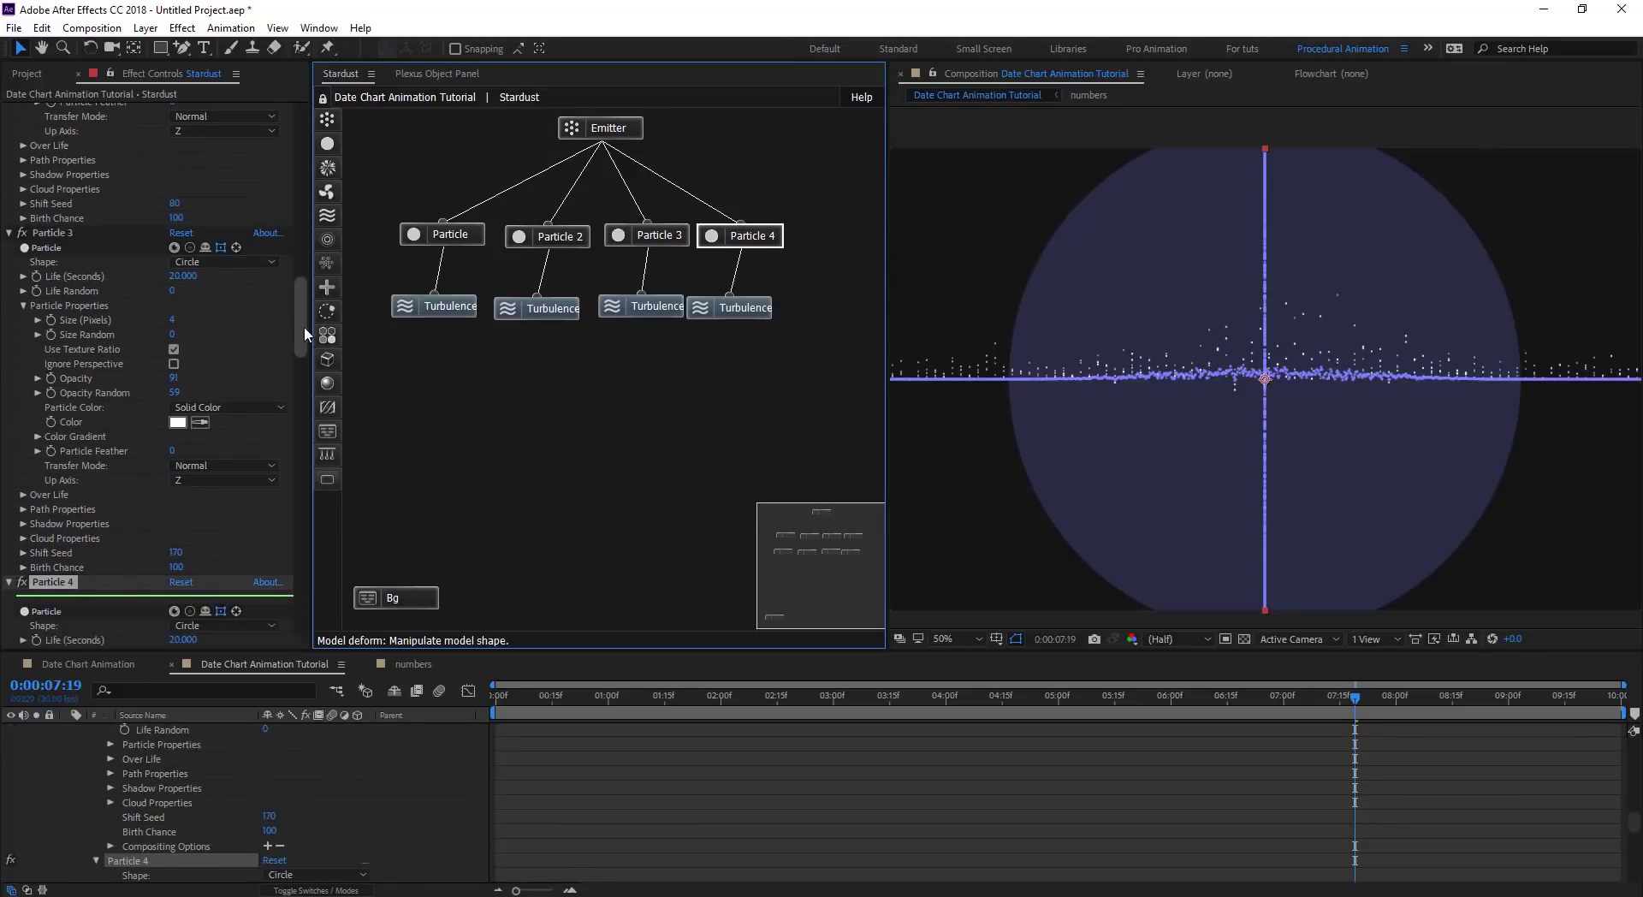
{"action": "left_click_drag", "start_coordinate": [305, 326], "coordinate": [302, 348]}
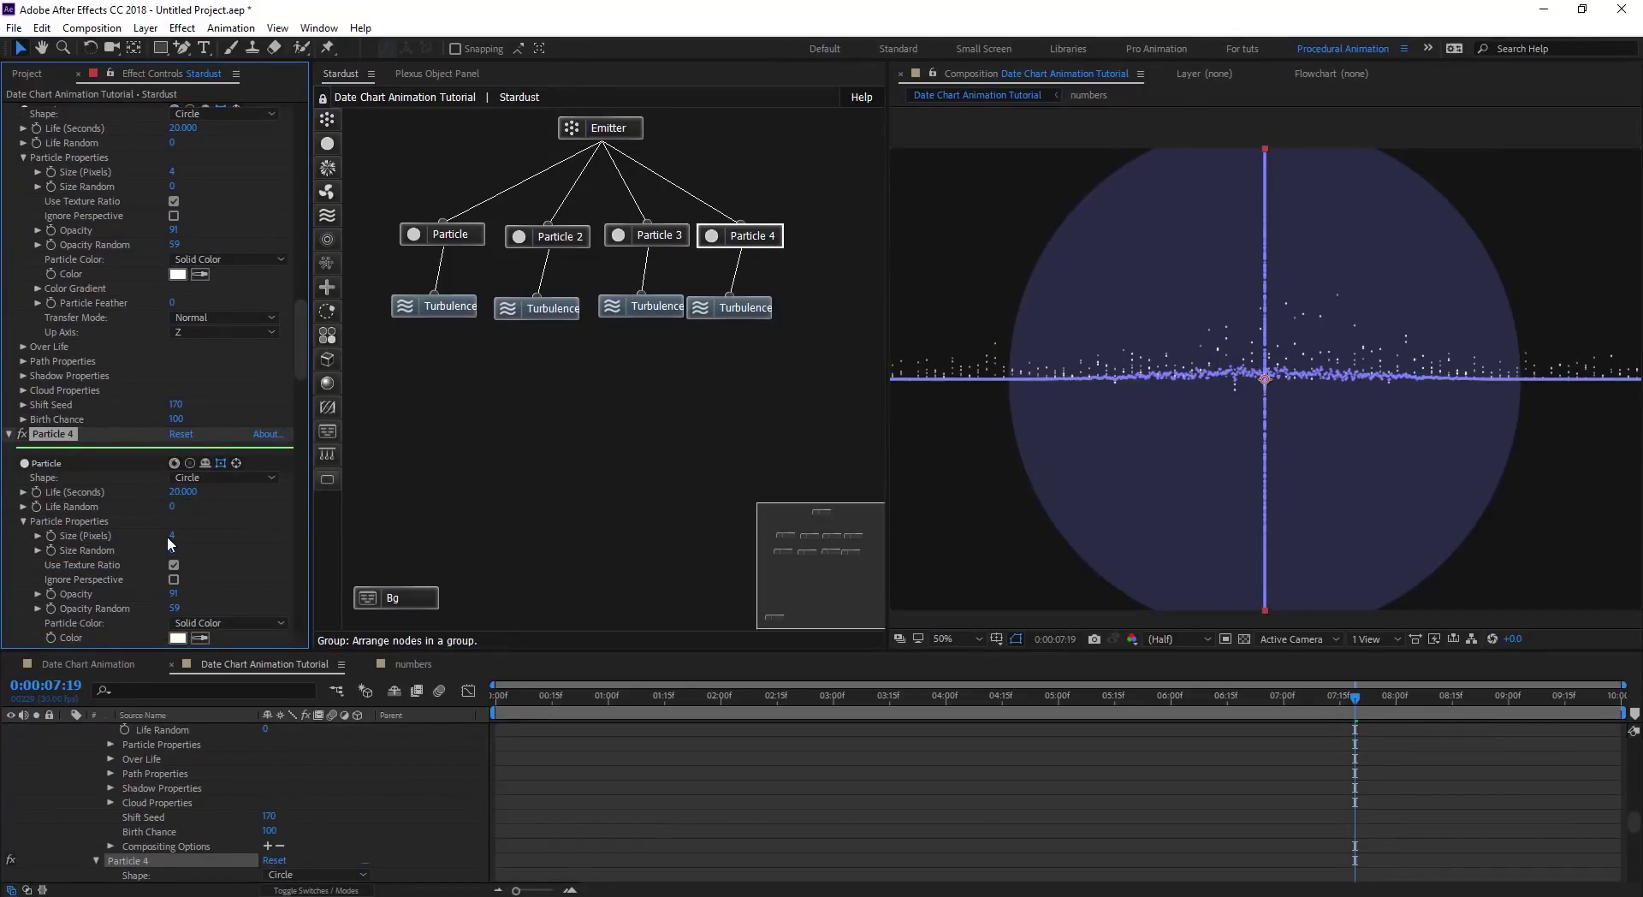
{"action": "left_click", "coordinate": [171, 535]}
{"action": "left_click_drag", "start_coordinate": [303, 356], "coordinate": [302, 395]}
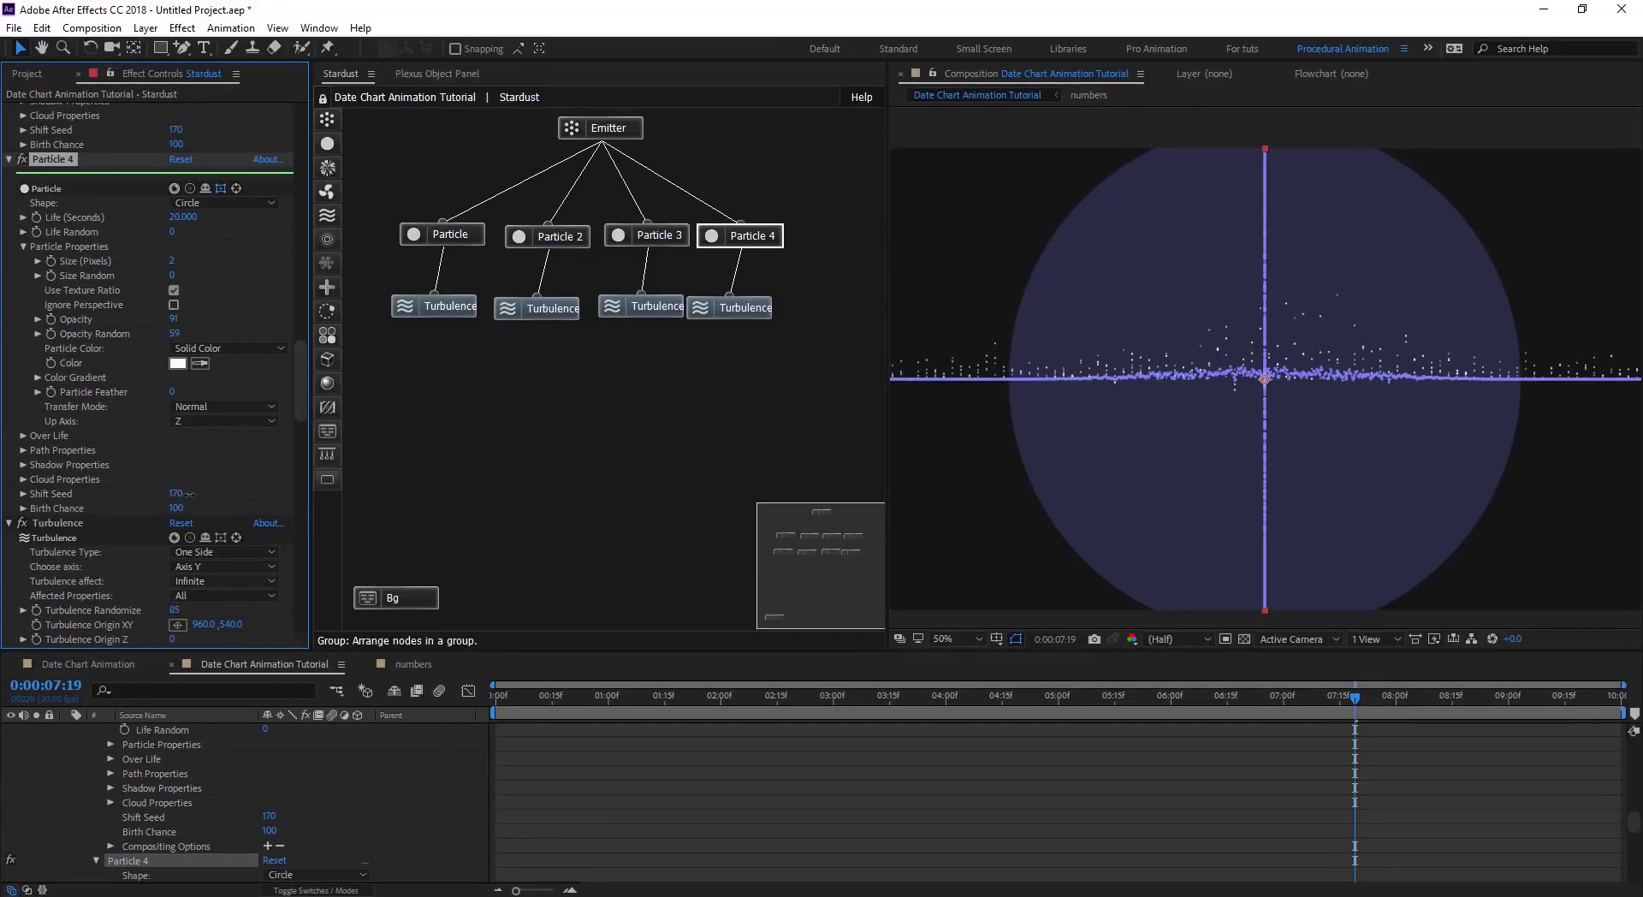
{"action": "left_click_drag", "start_coordinate": [187, 494], "coordinate": [302, 557]}
Set Turbulence 4's Turbulence Type to Axis, Position offset to 340 and Sphere size to 300.
{"action": "left_click", "coordinate": [759, 310]}
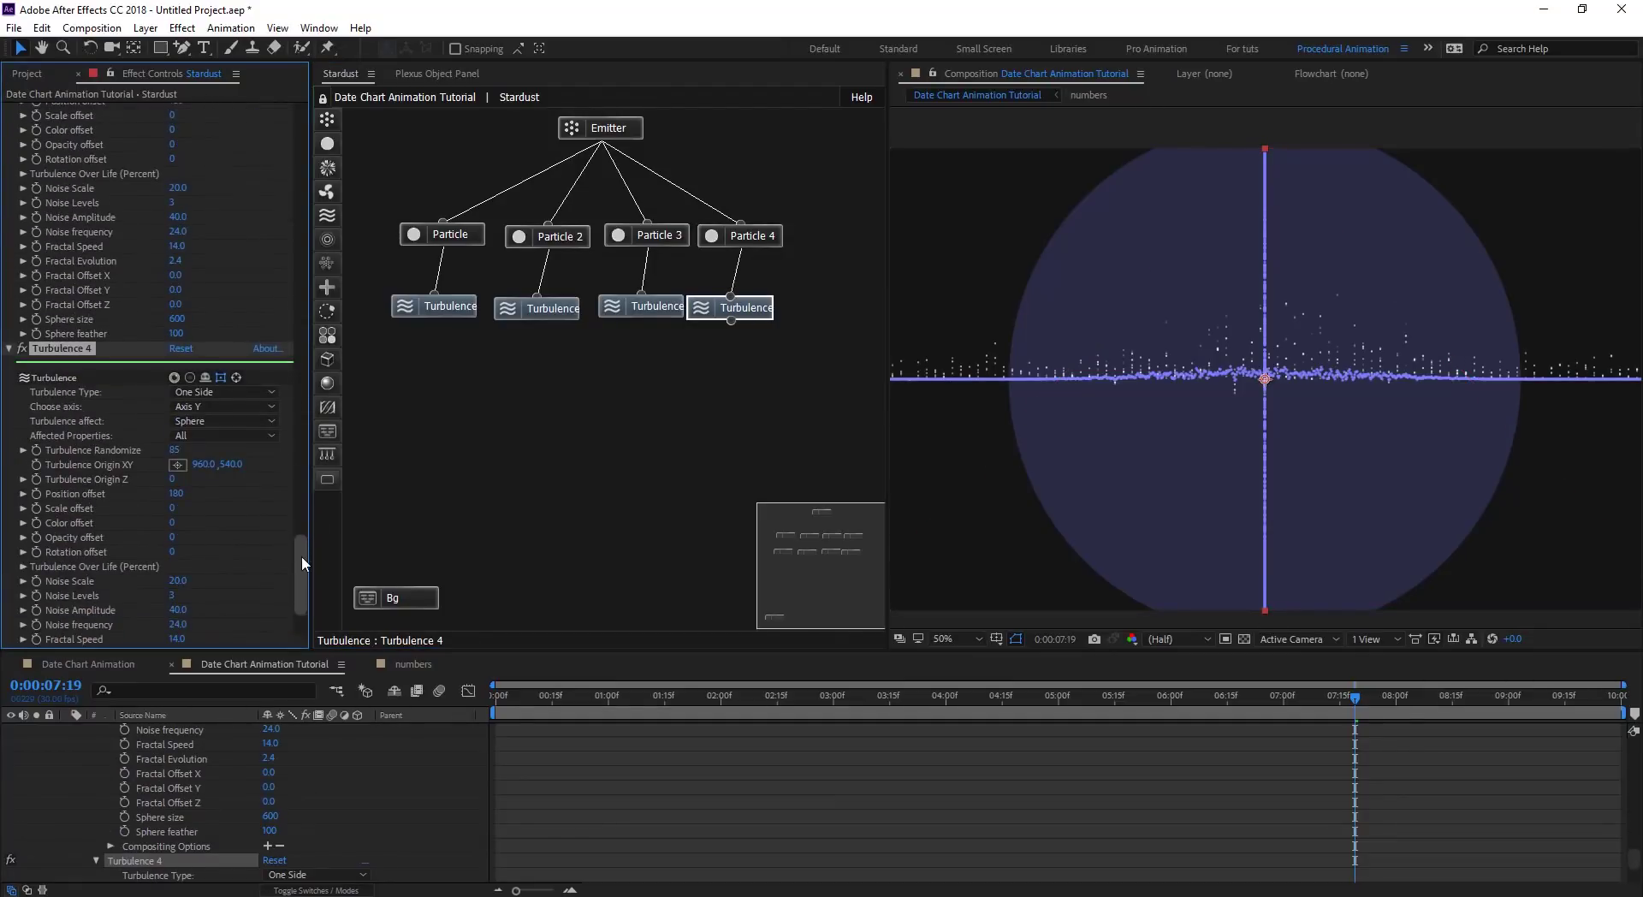
{"action": "left_click", "coordinate": [211, 392]}
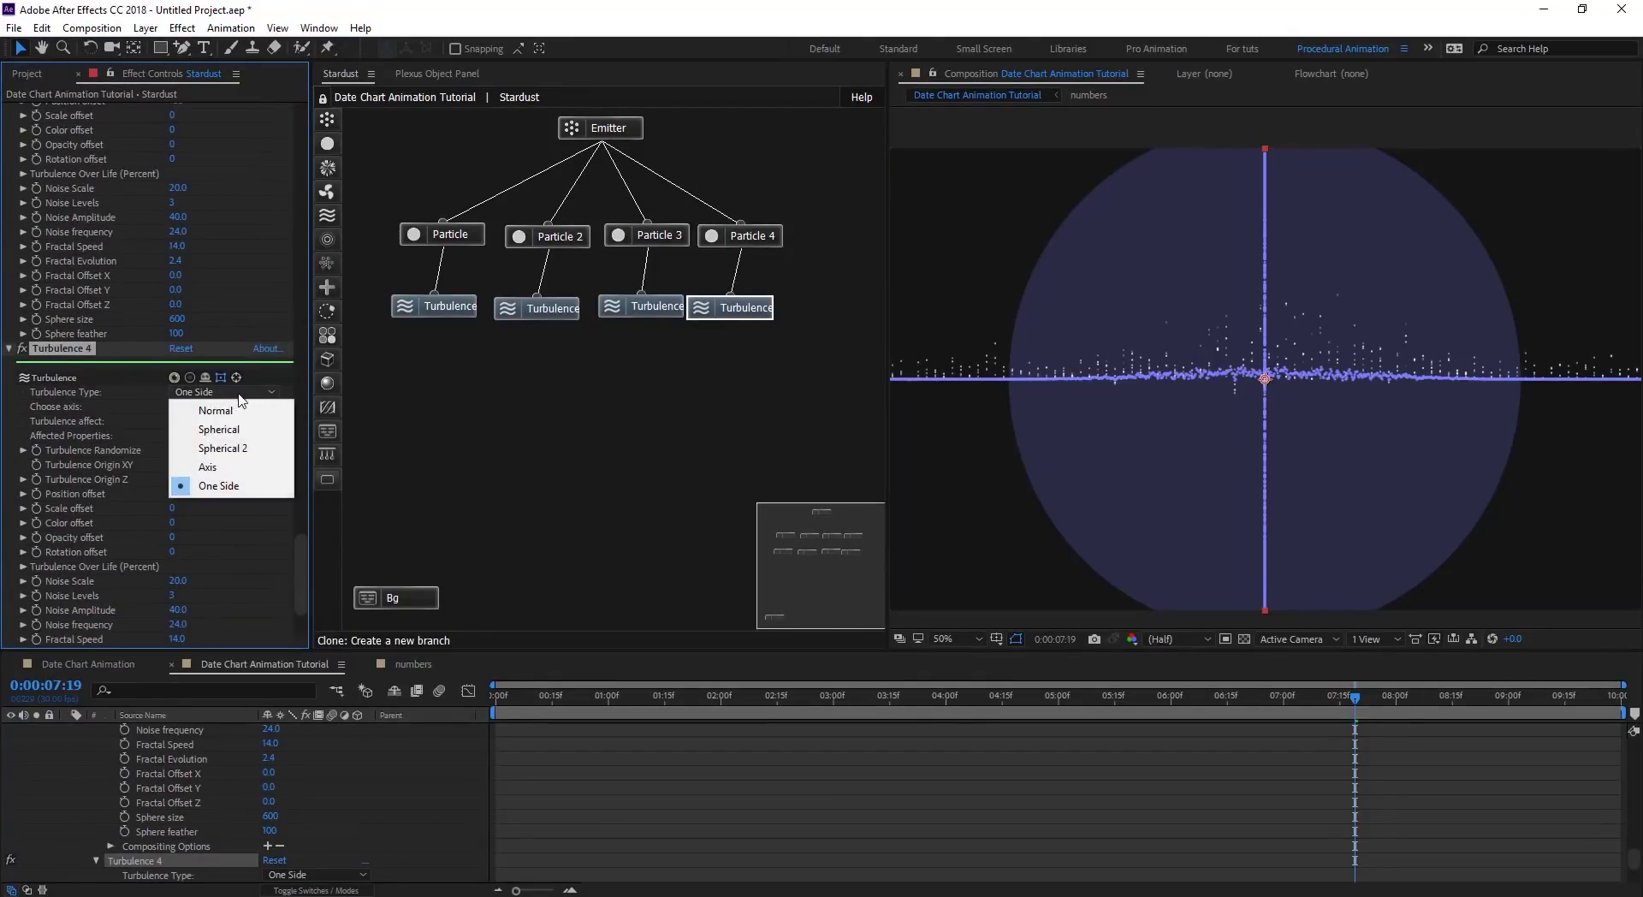
{"action": "left_click", "coordinate": [257, 466]}
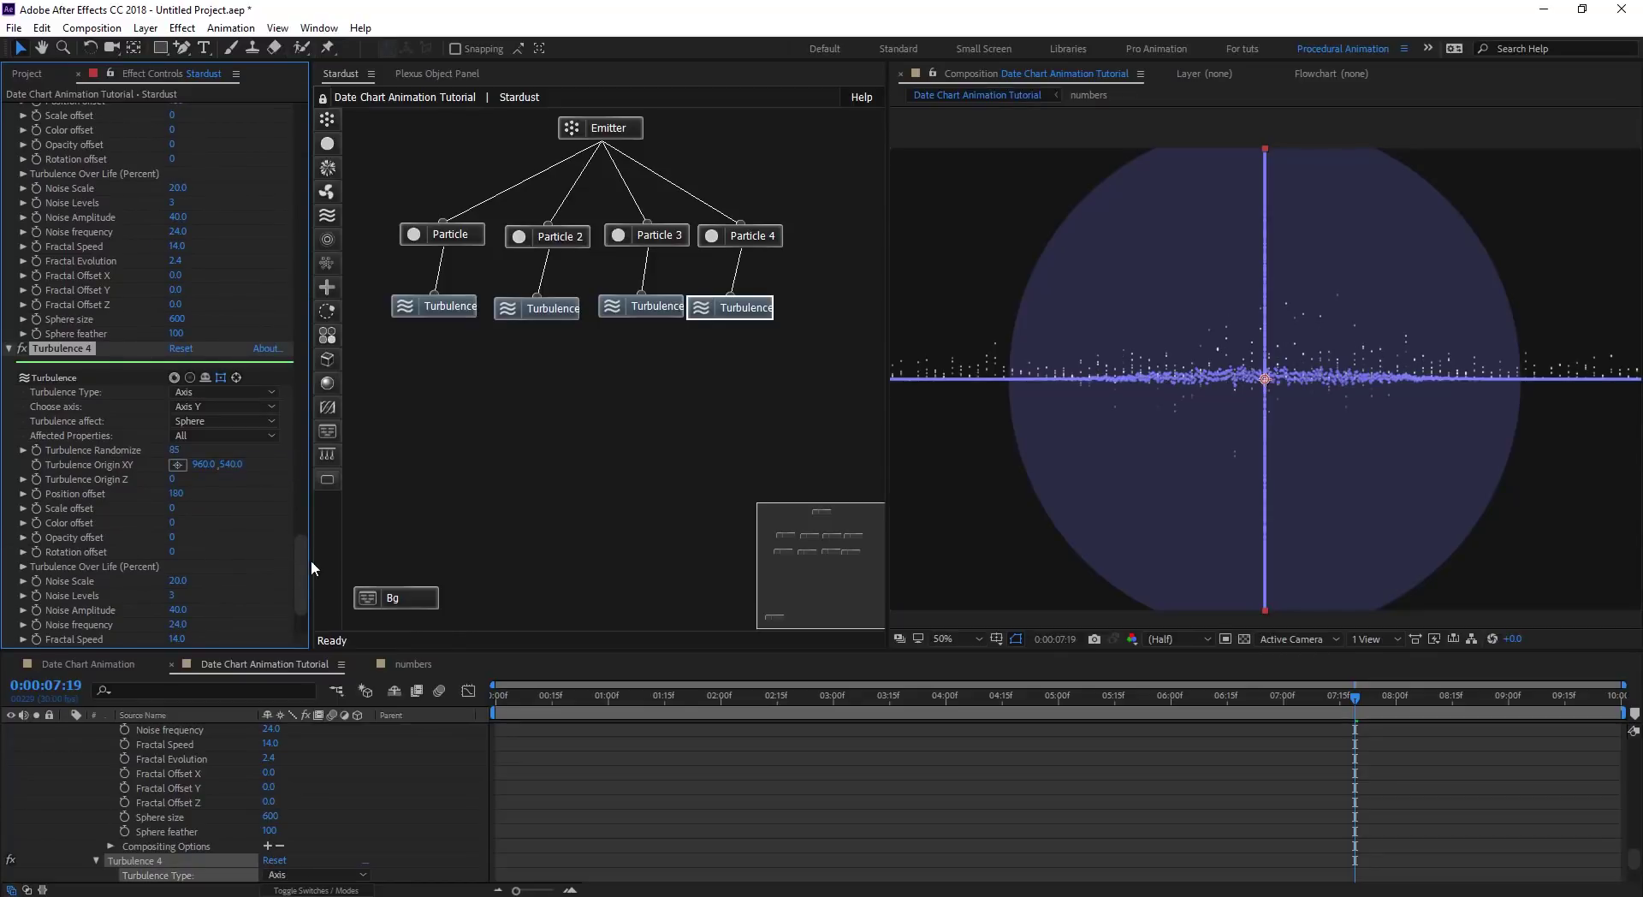
{"action": "scroll", "coordinate": [305, 570], "scroll_direction": "down", "scroll_amount": 3}
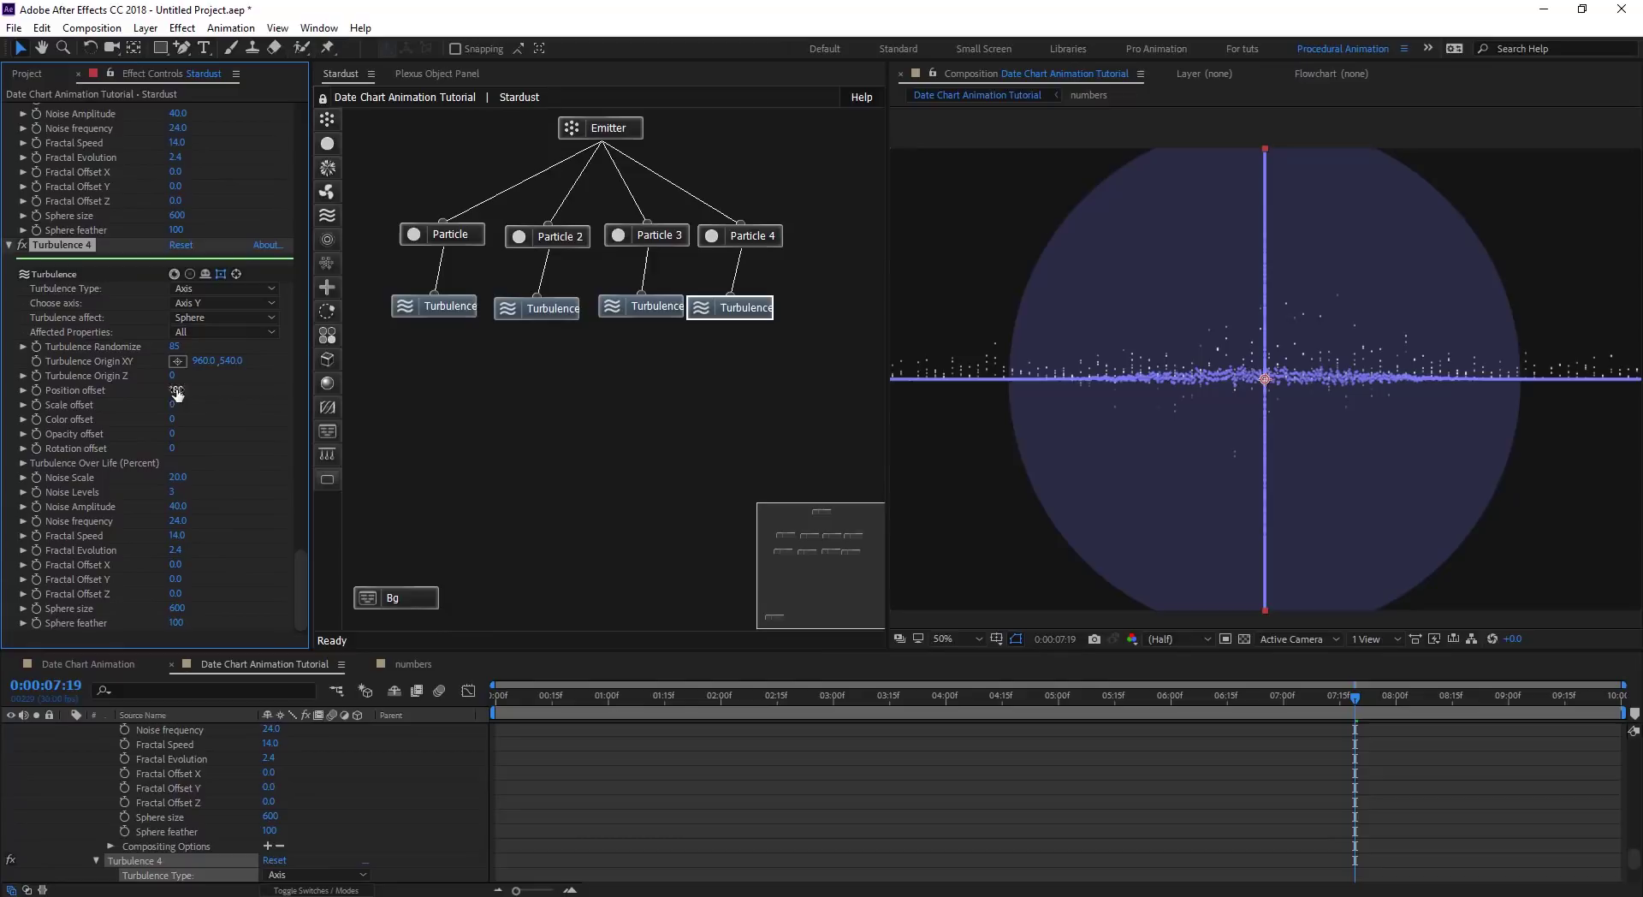
{"action": "left_click_drag", "start_coordinate": [178, 394], "coordinate": [197, 391]}
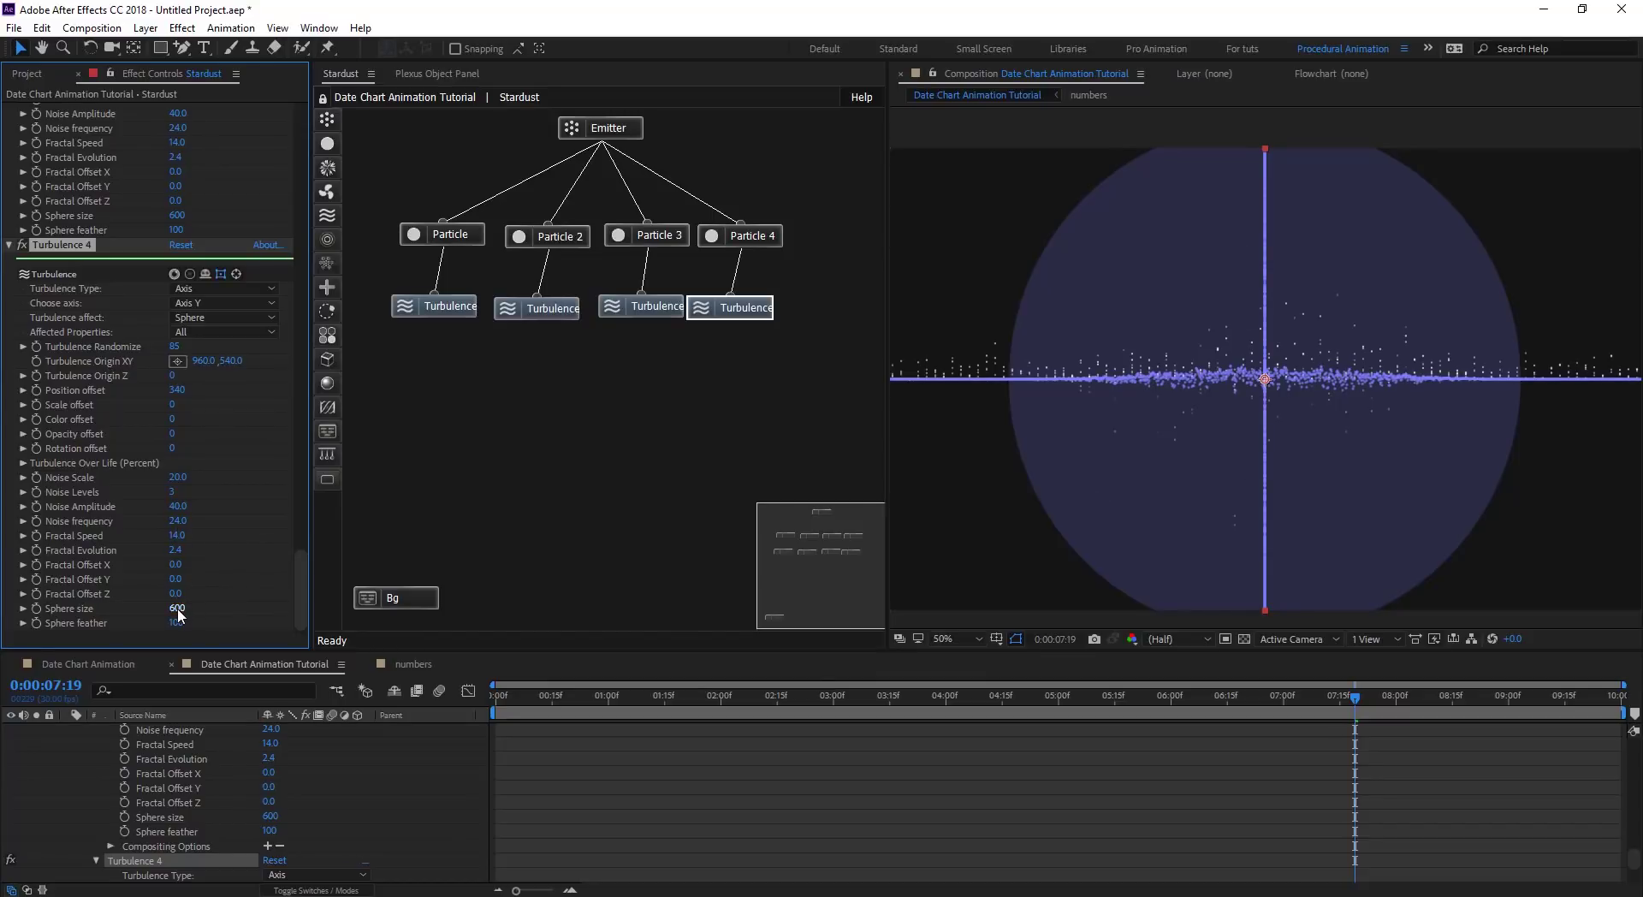
{"action": "left_click_drag", "start_coordinate": [179, 612], "coordinate": [174, 608]}
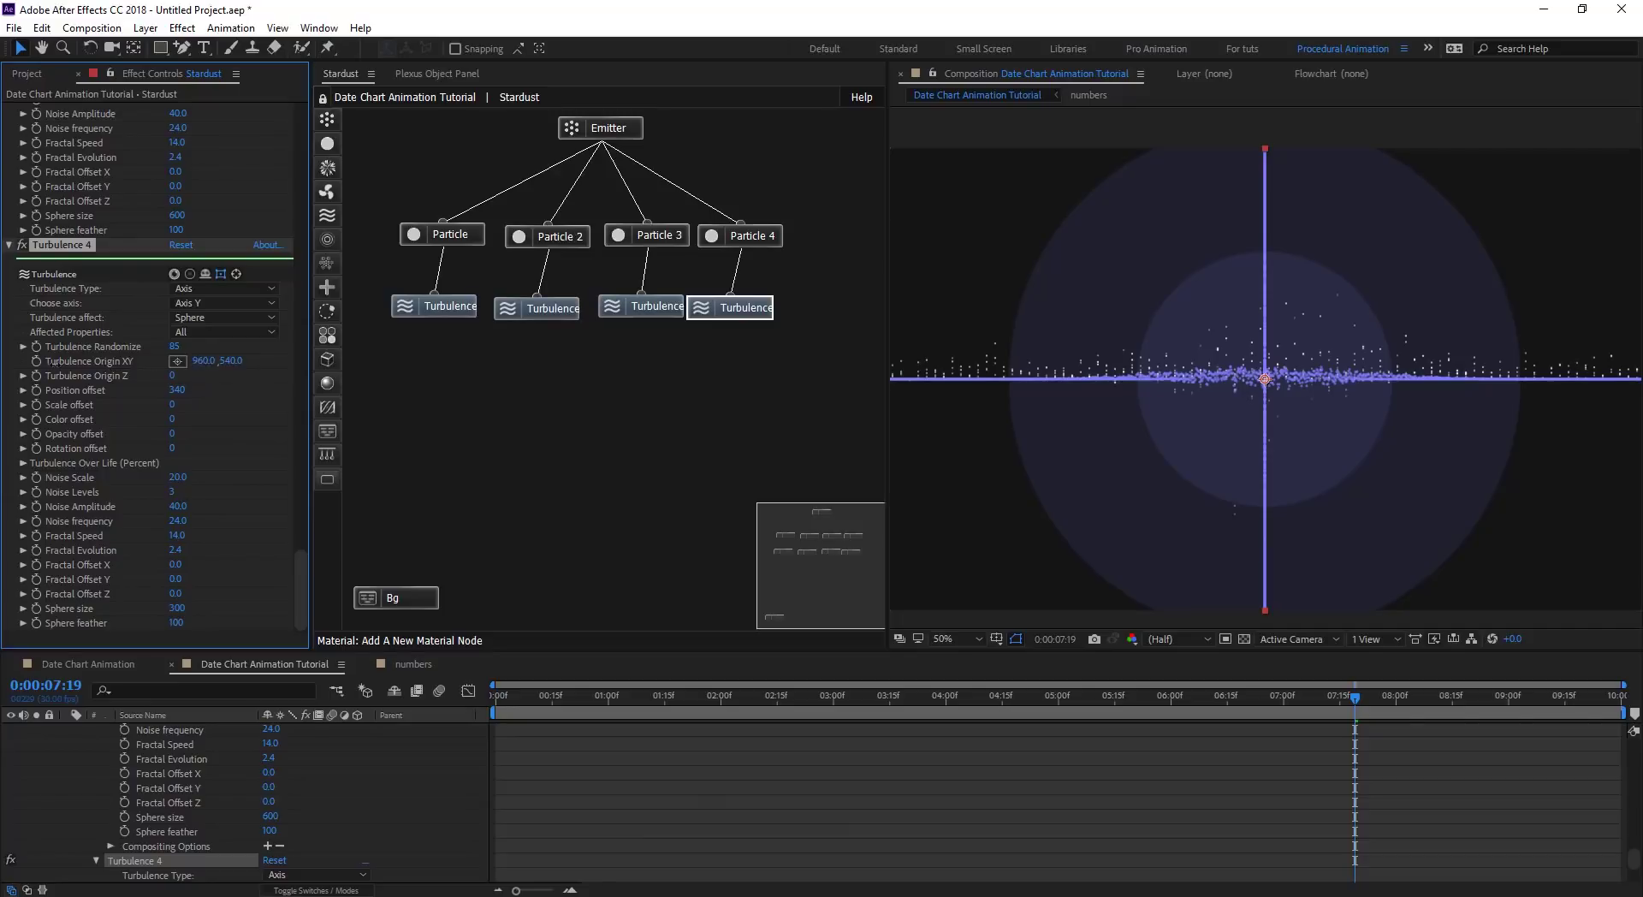
Move Turbulence 4's Origin XY to 728, 540 and set Noise Scale to 44 and Noise Amplitude to 42.5.
{"action": "left_click_drag", "start_coordinate": [204, 363], "coordinate": [112, 363]}
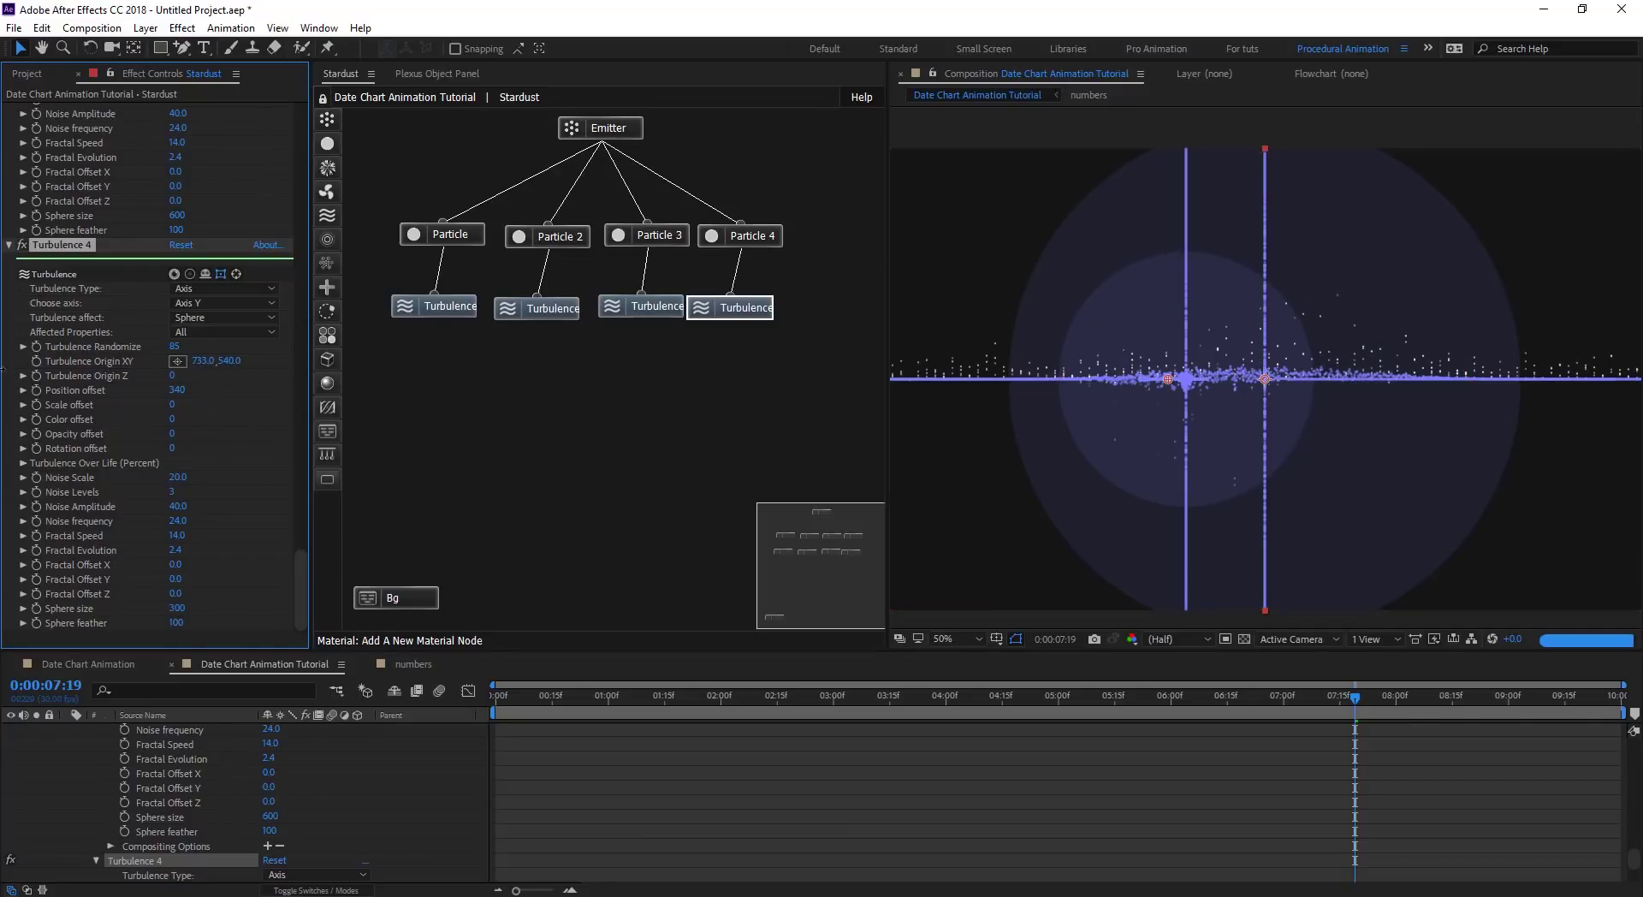
{"action": "left_click_drag", "start_coordinate": [2, 370], "coordinate": [4, 369]}
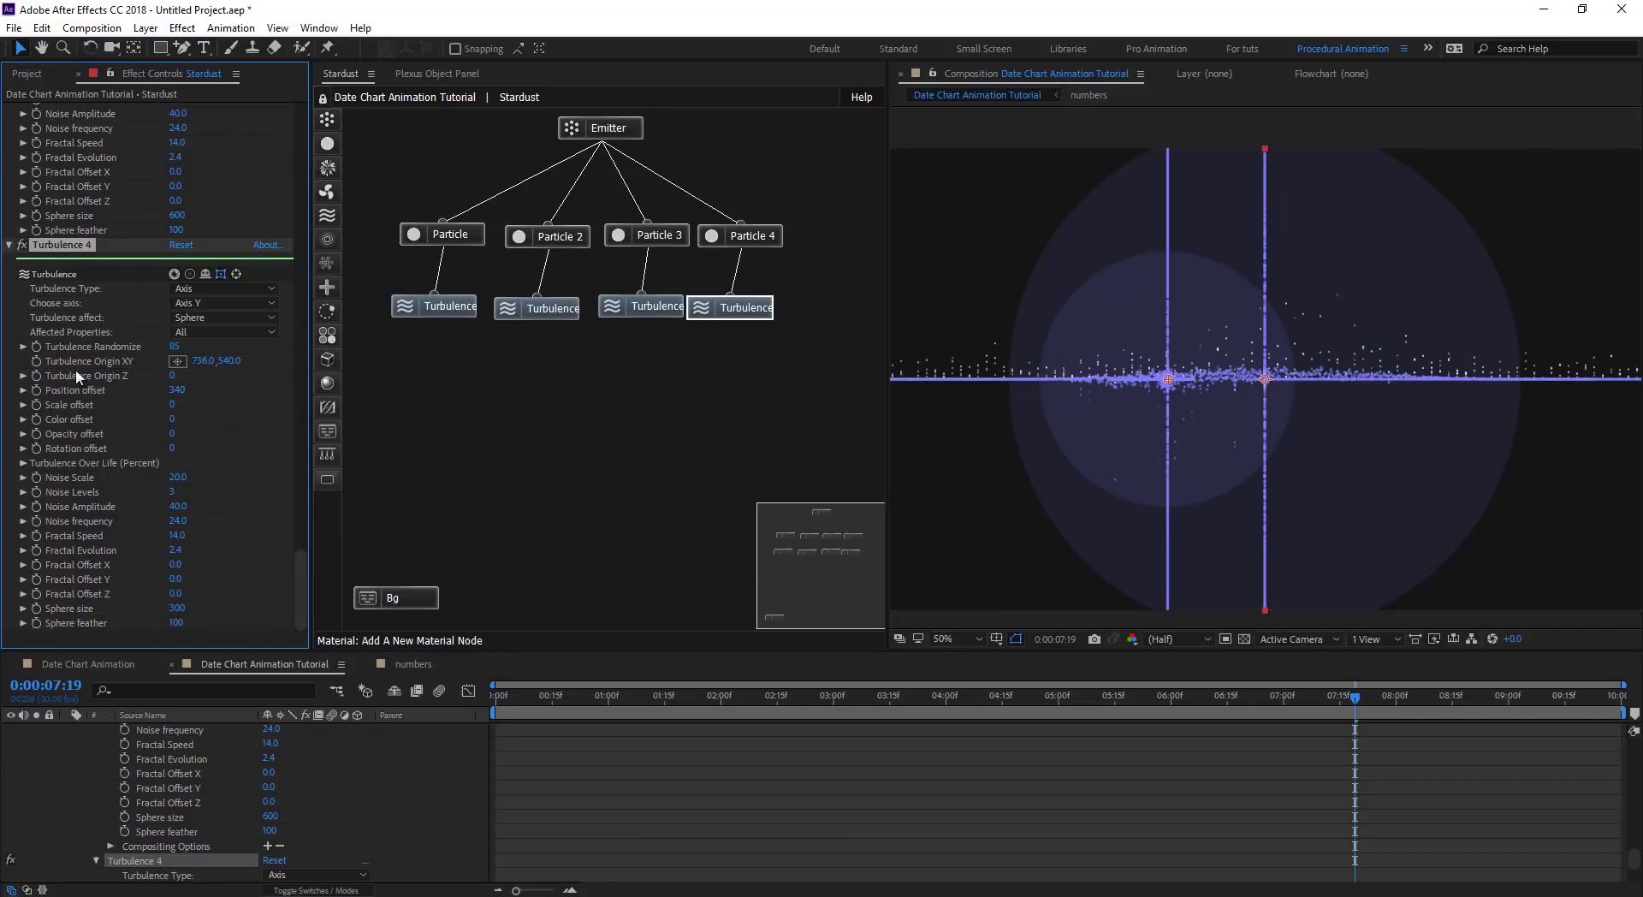
{"action": "left_click_drag", "start_coordinate": [204, 363], "coordinate": [197, 363]}
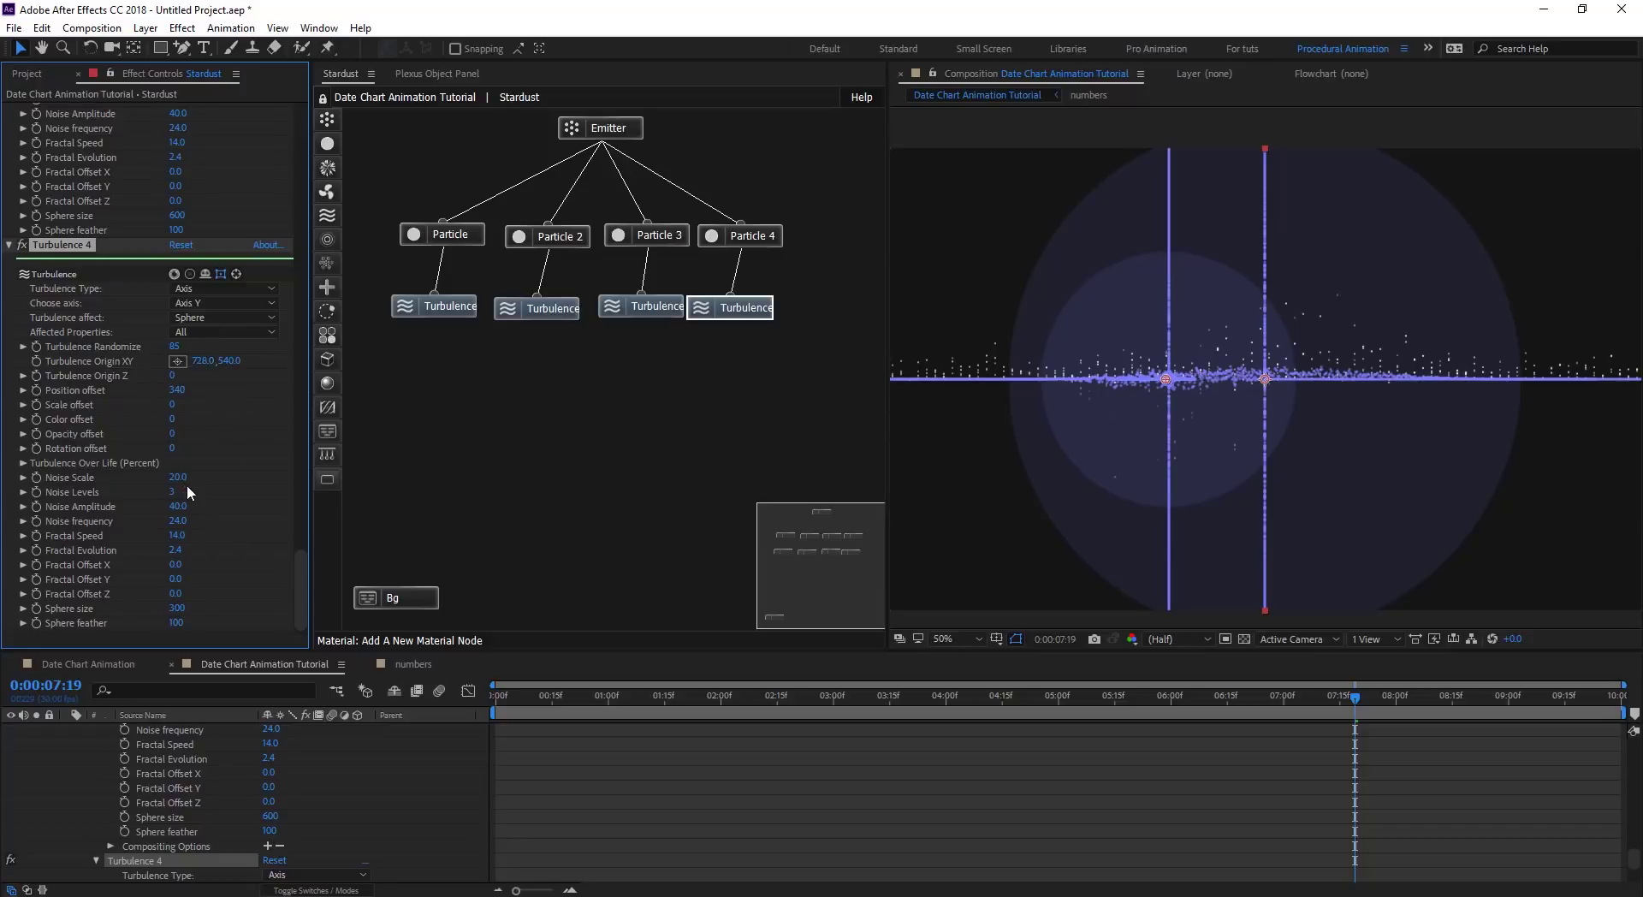
{"action": "left_click_drag", "start_coordinate": [178, 478], "coordinate": [179, 478]}
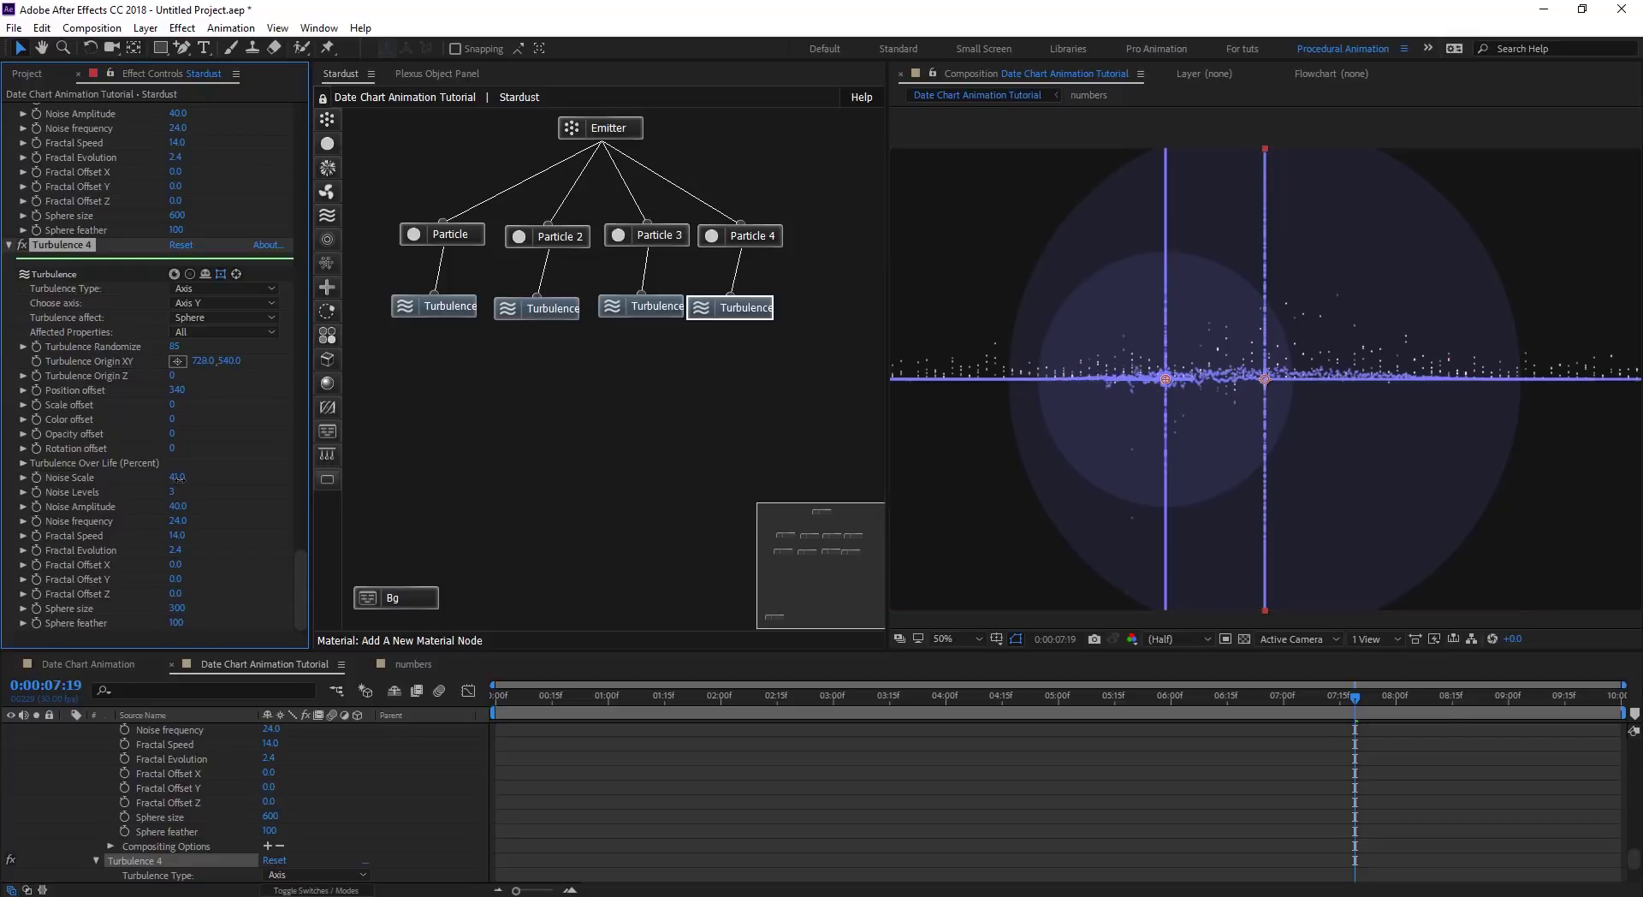
{"action": "left_click_drag", "start_coordinate": [177, 507], "coordinate": [200, 508]}
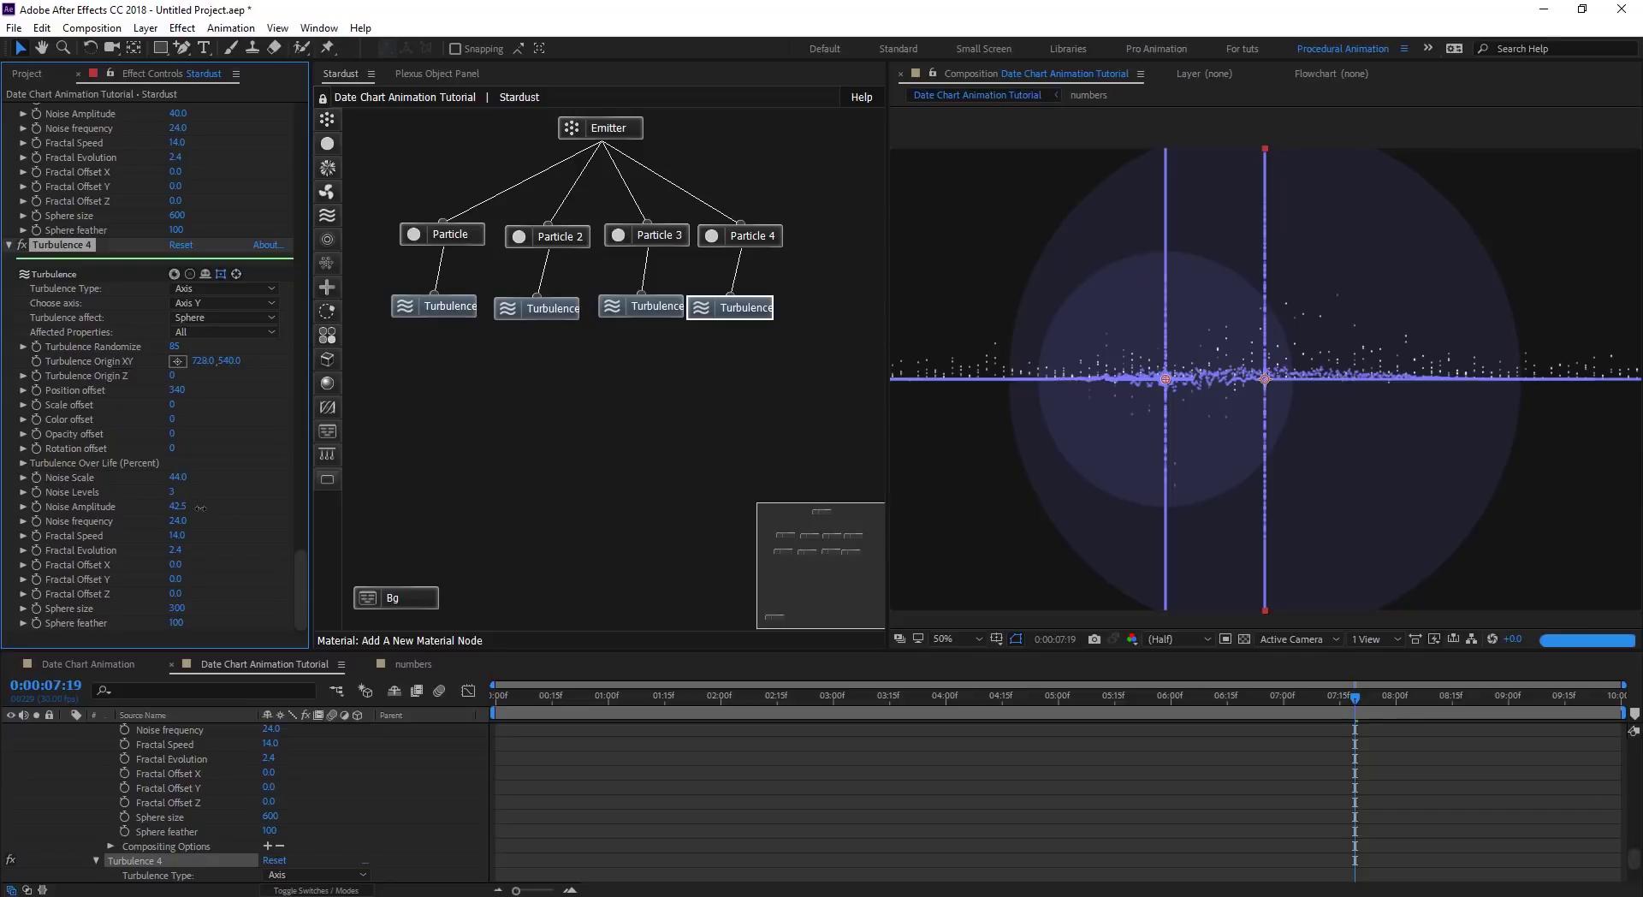
Scrub back to about 0:00:00:20, hide the turbulence gizmos and play a preview of the animation.
{"action": "left_click_drag", "start_coordinate": [1310, 697], "coordinate": [568, 762]}
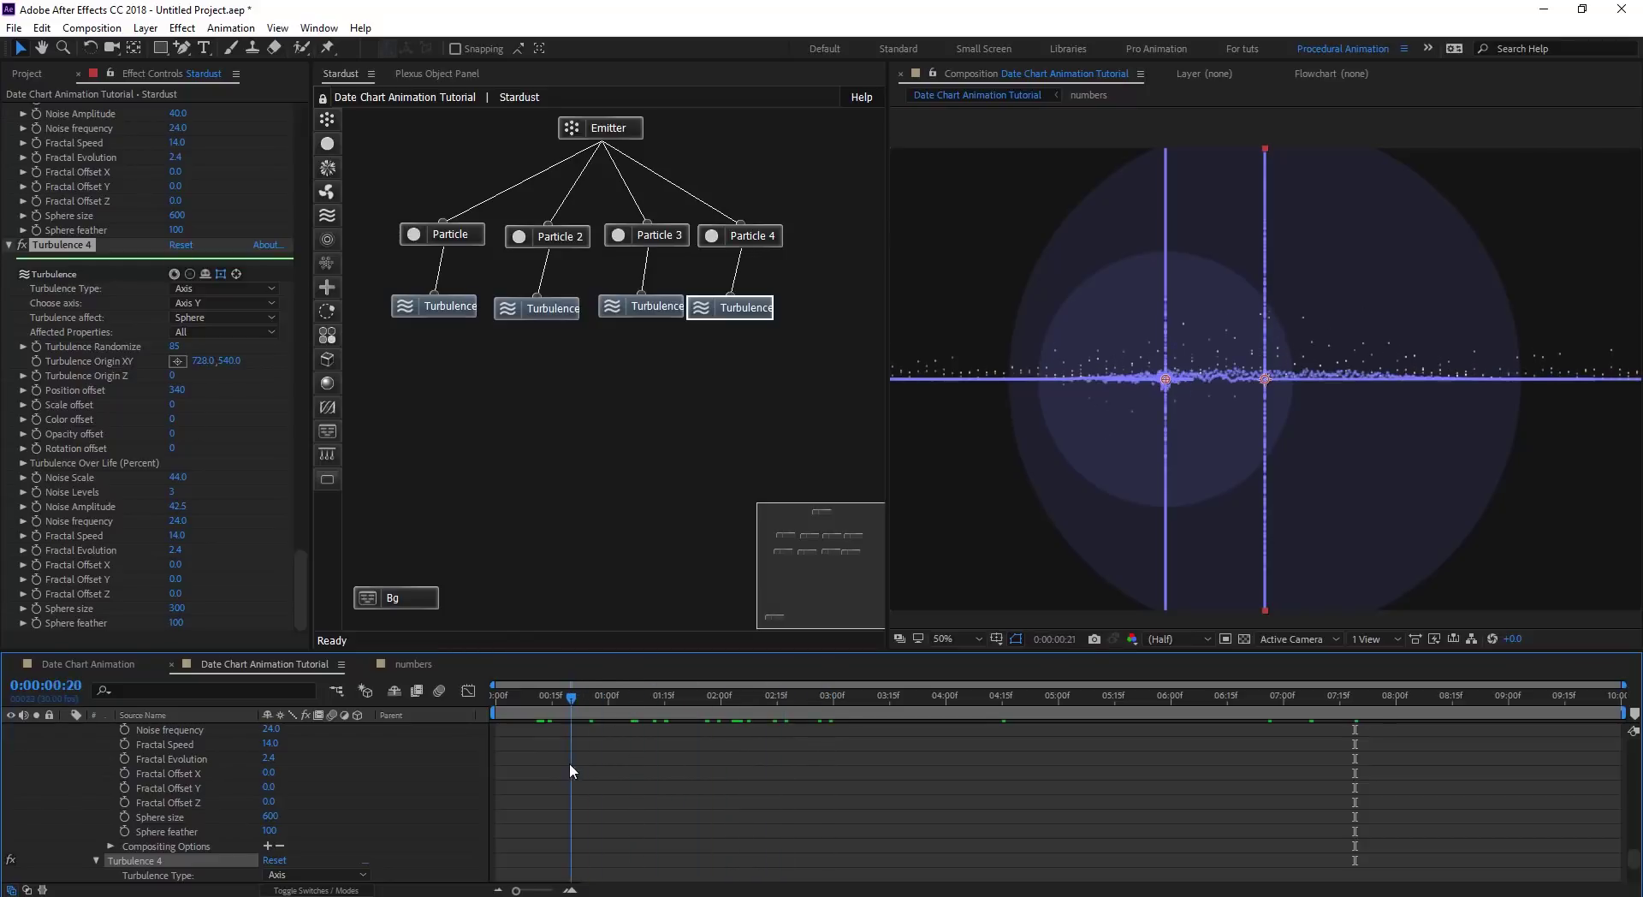
{"action": "left_click", "coordinate": [222, 274]}
{"action": "key", "text": "space"}
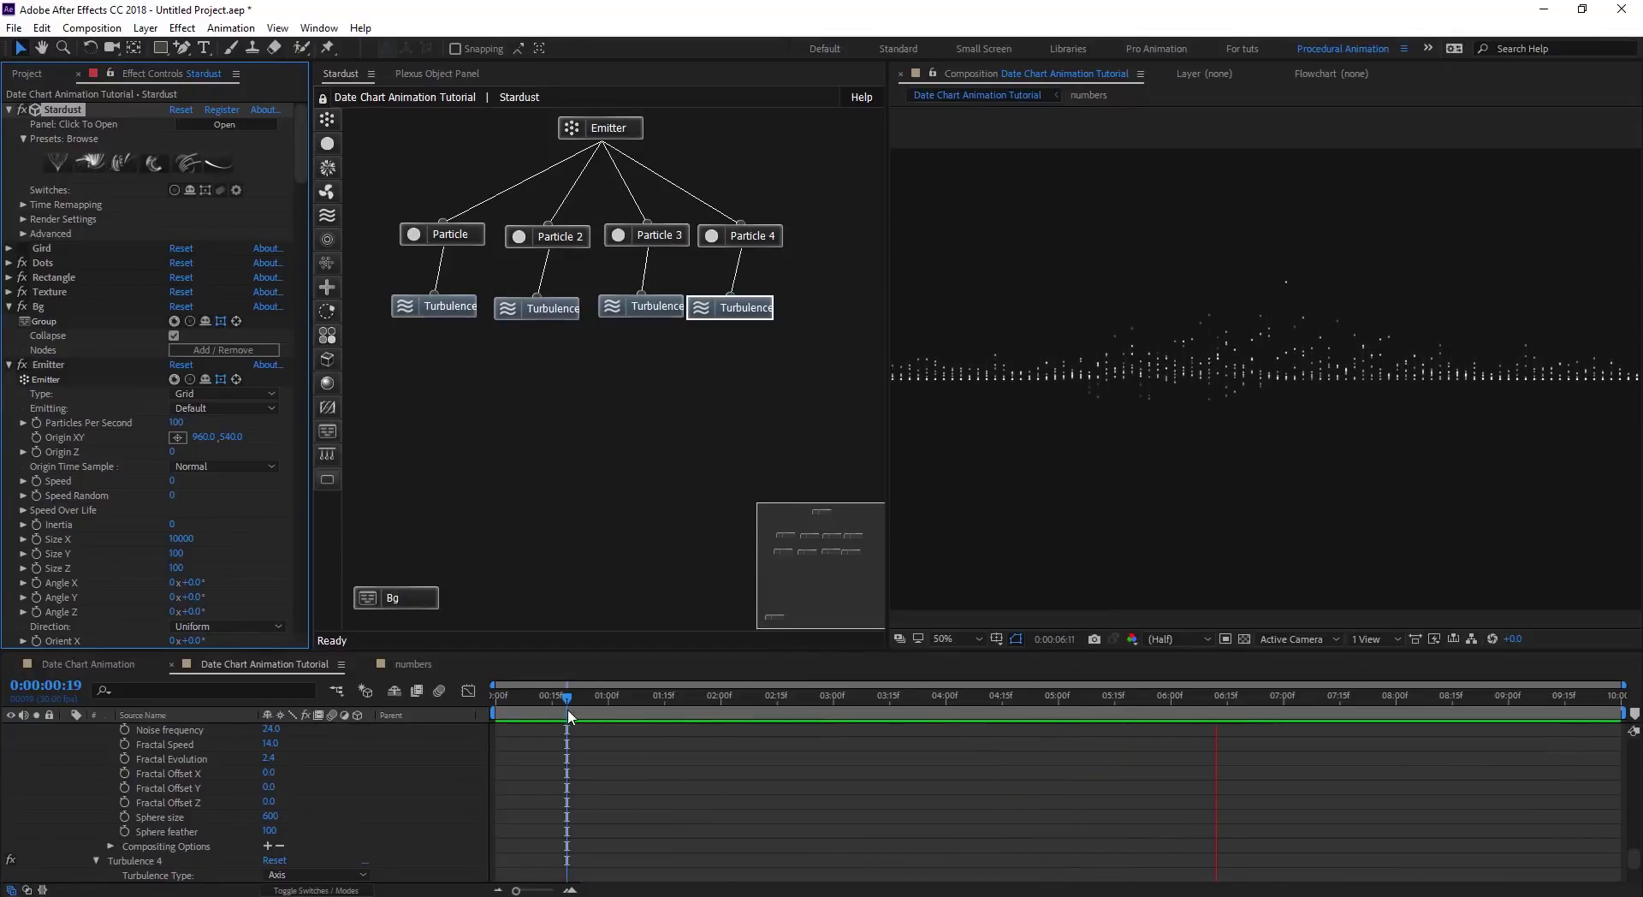
Duplicate the Particle 4 node, place the copy beside it and connect it to the Emitter as a fifth branch.
{"action": "left_click_drag", "start_coordinate": [615, 712], "coordinate": [1327, 736]}
{"action": "left_click", "coordinate": [784, 250]}
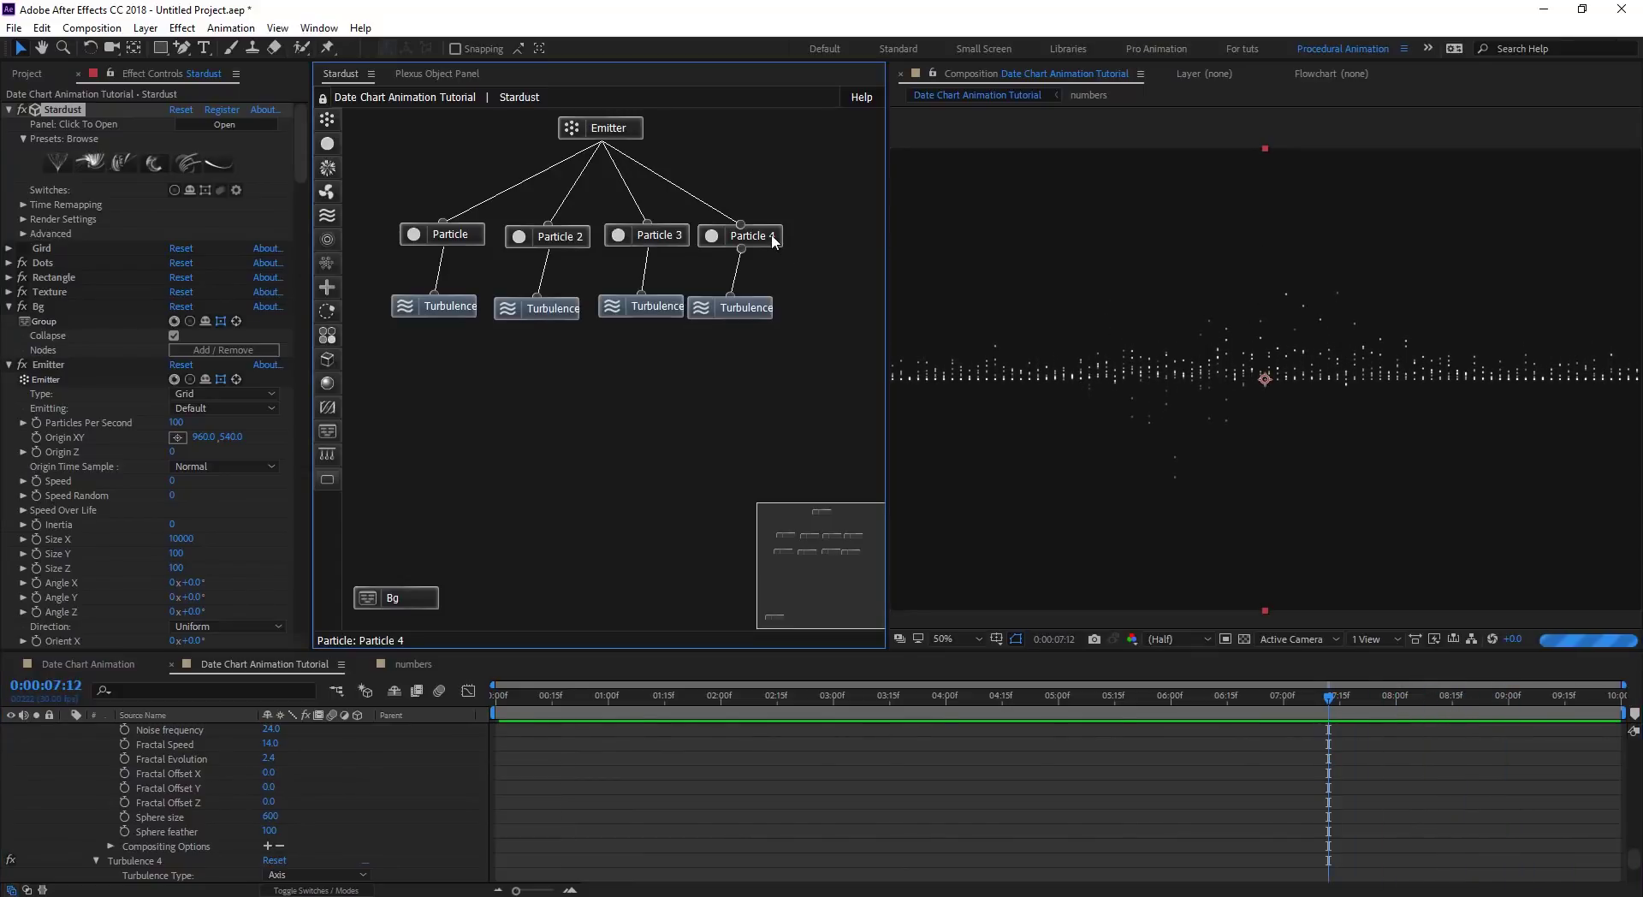
{"action": "left_click", "coordinate": [774, 239]}
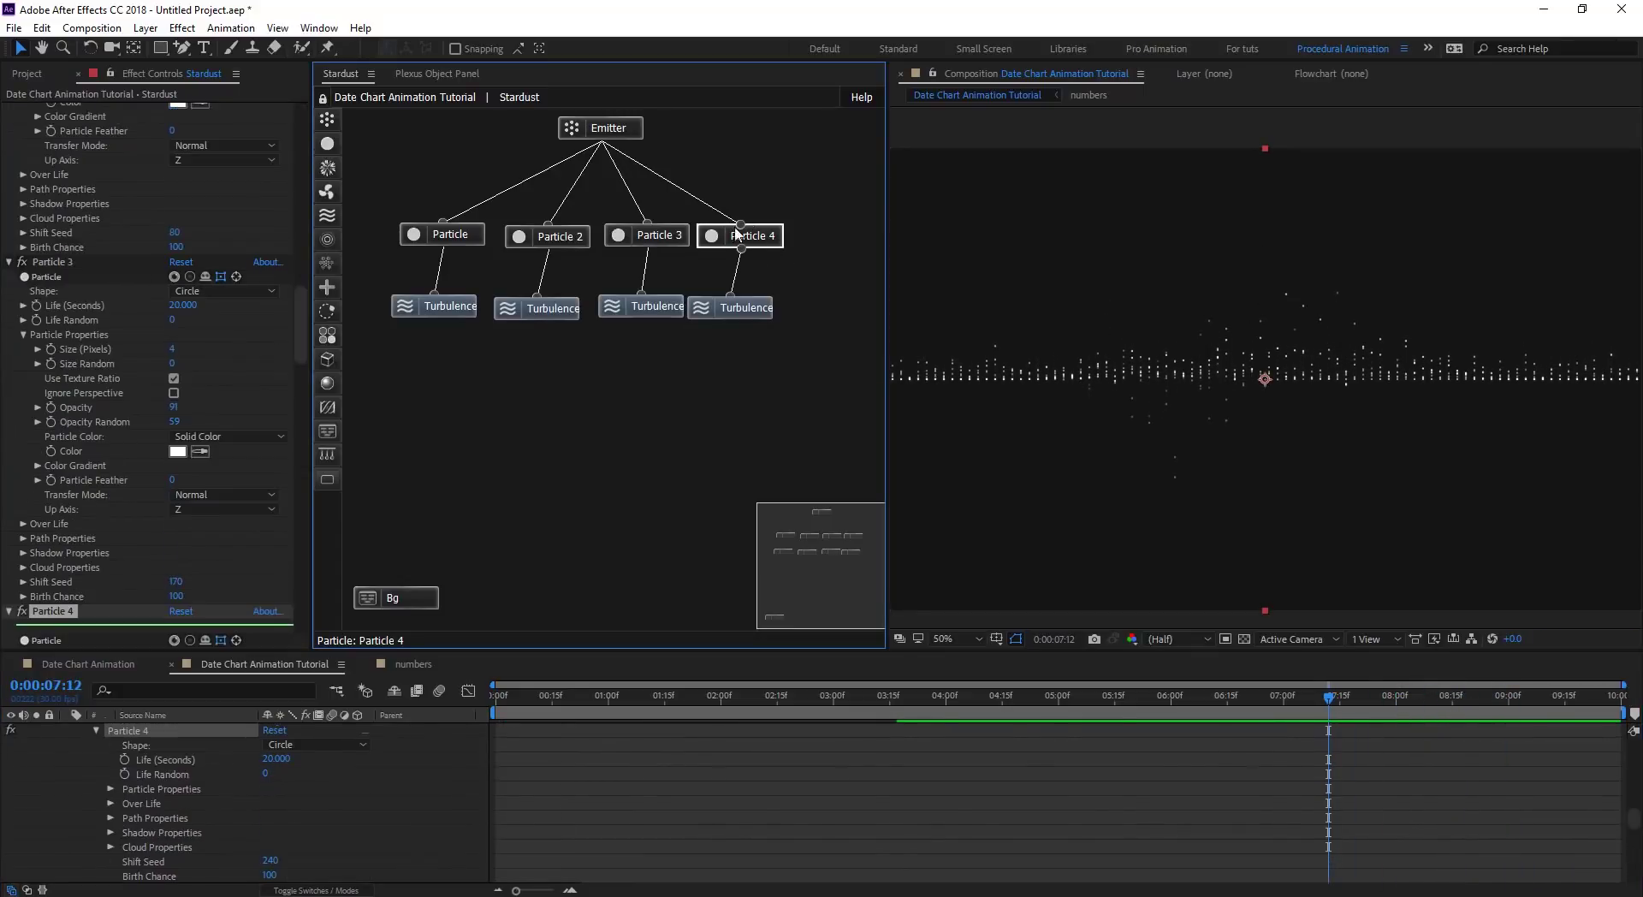
{"action": "key", "text": "ctrl+d"}
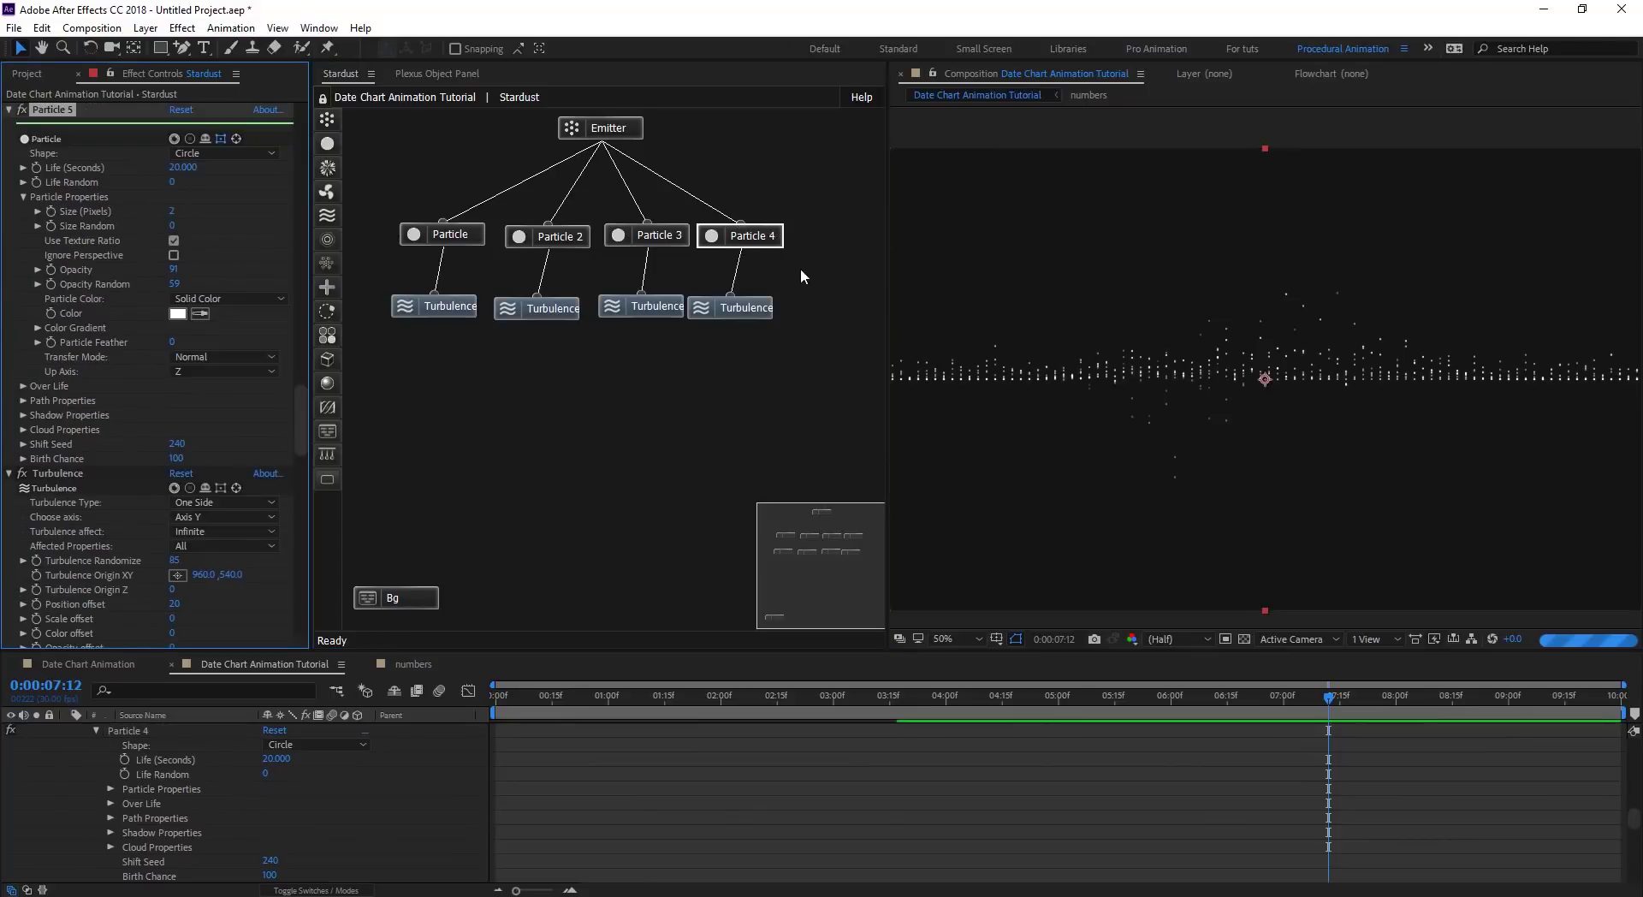
{"action": "left_click", "coordinate": [808, 274]}
{"action": "left_click", "coordinate": [823, 254]}
{"action": "left_click_drag", "start_coordinate": [824, 258], "coordinate": [874, 241]}
{"action": "left_click_drag", "start_coordinate": [646, 137], "coordinate": [614, 127]}
{"action": "left_click", "coordinate": [853, 237]}
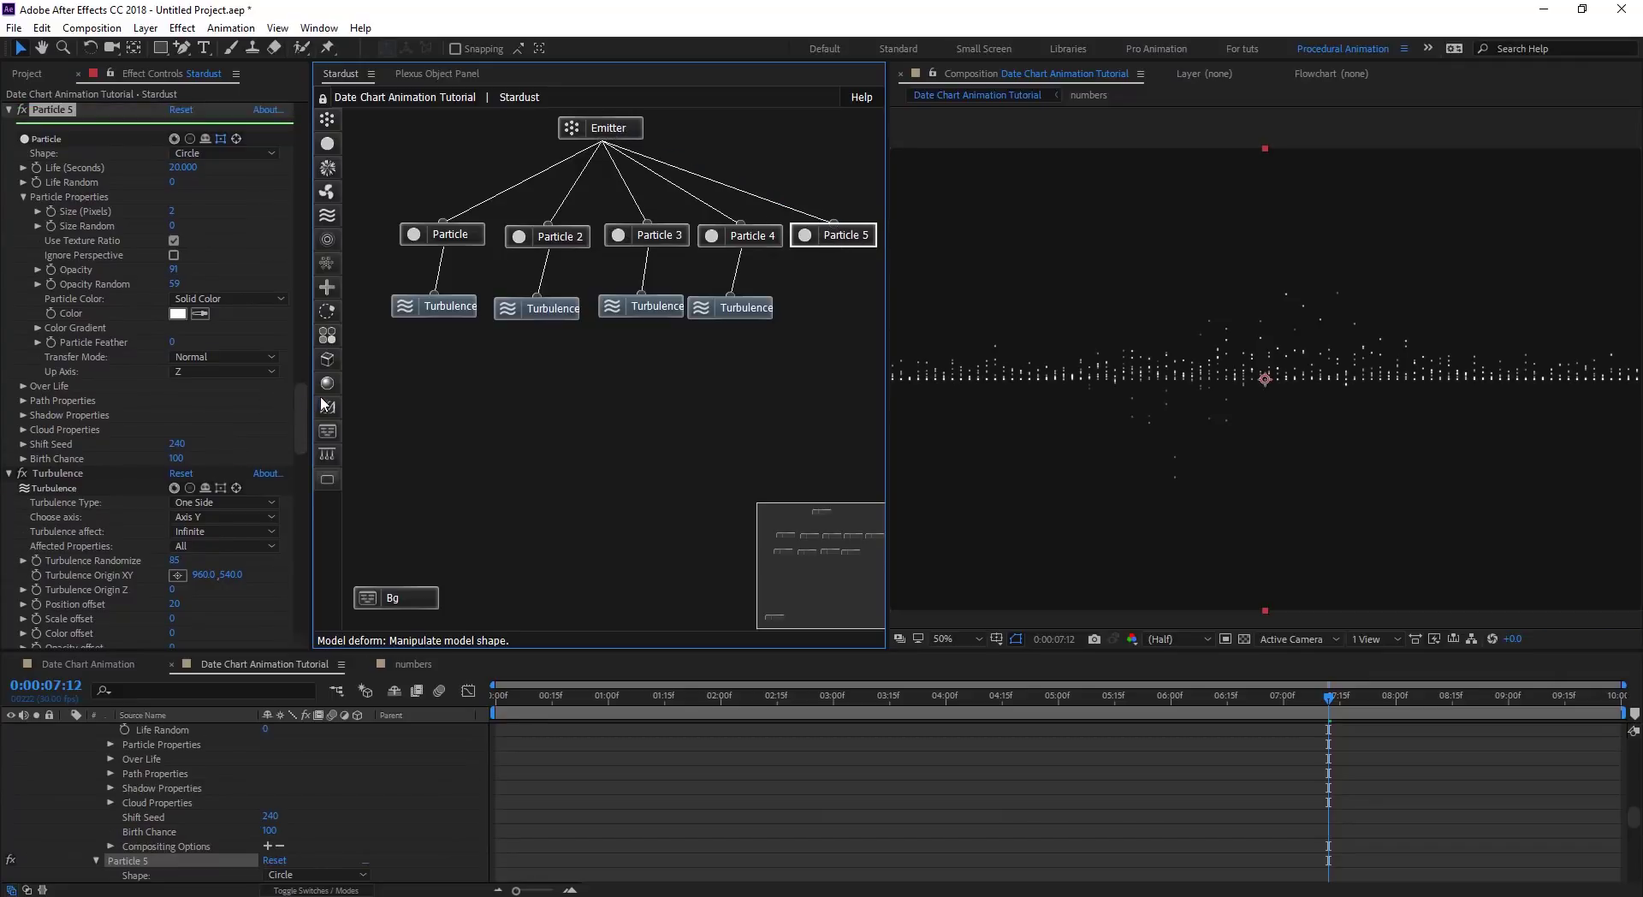
Add a Replica node connected below Particle 5.
{"action": "scroll", "coordinate": [300, 409], "scroll_direction": "down", "scroll_amount": 2}
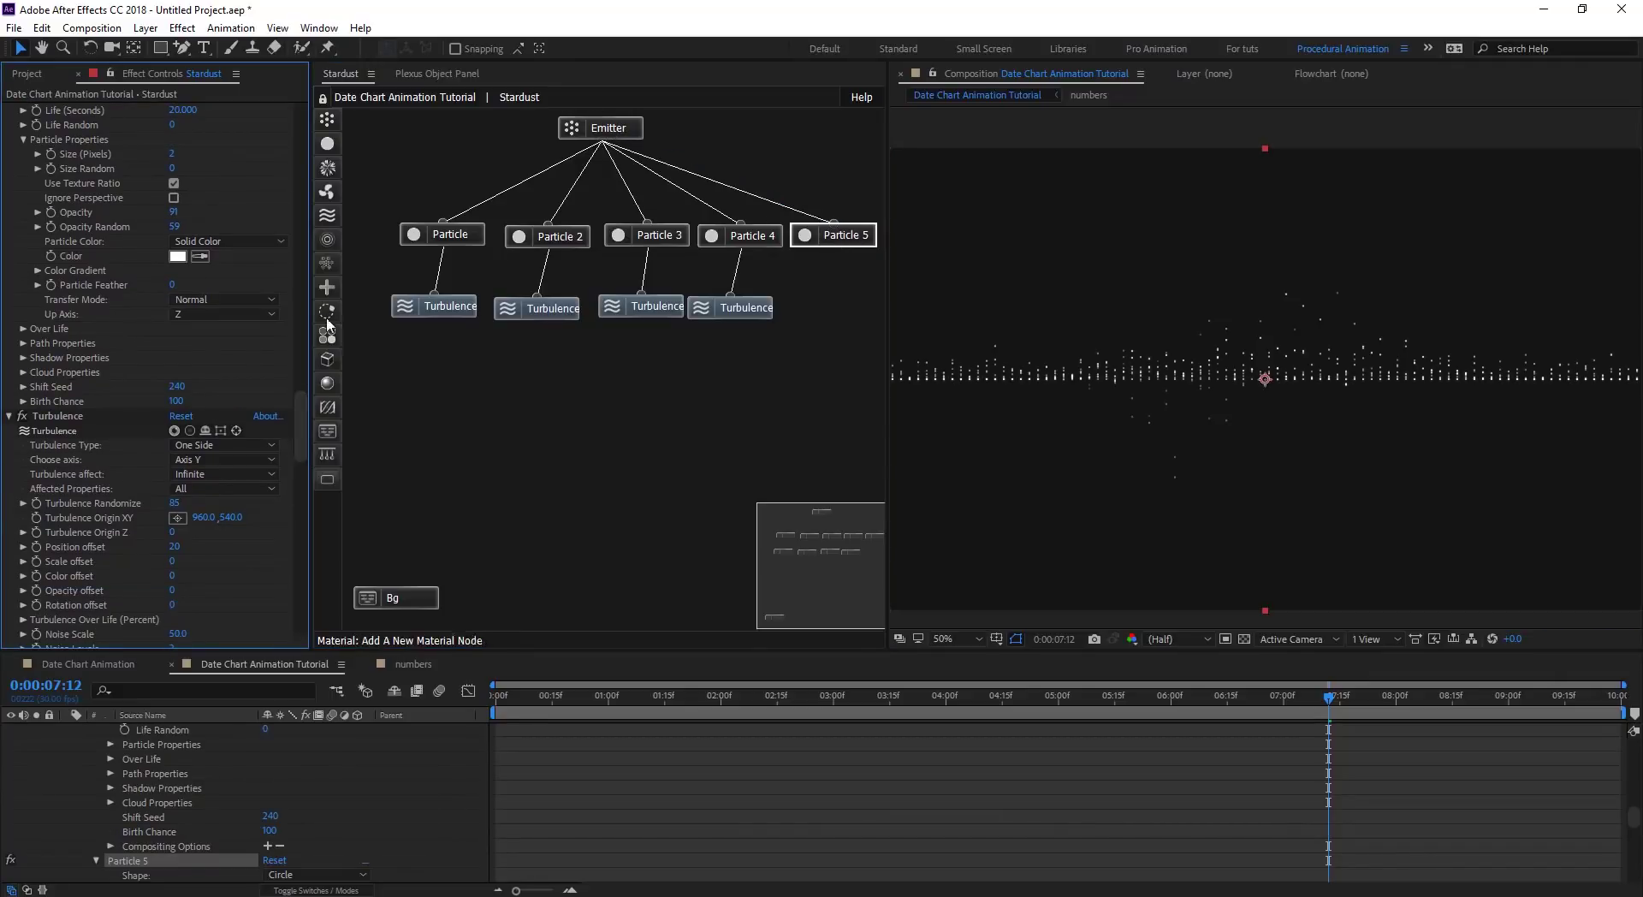
{"action": "left_click_drag", "start_coordinate": [328, 264], "coordinate": [836, 242]}
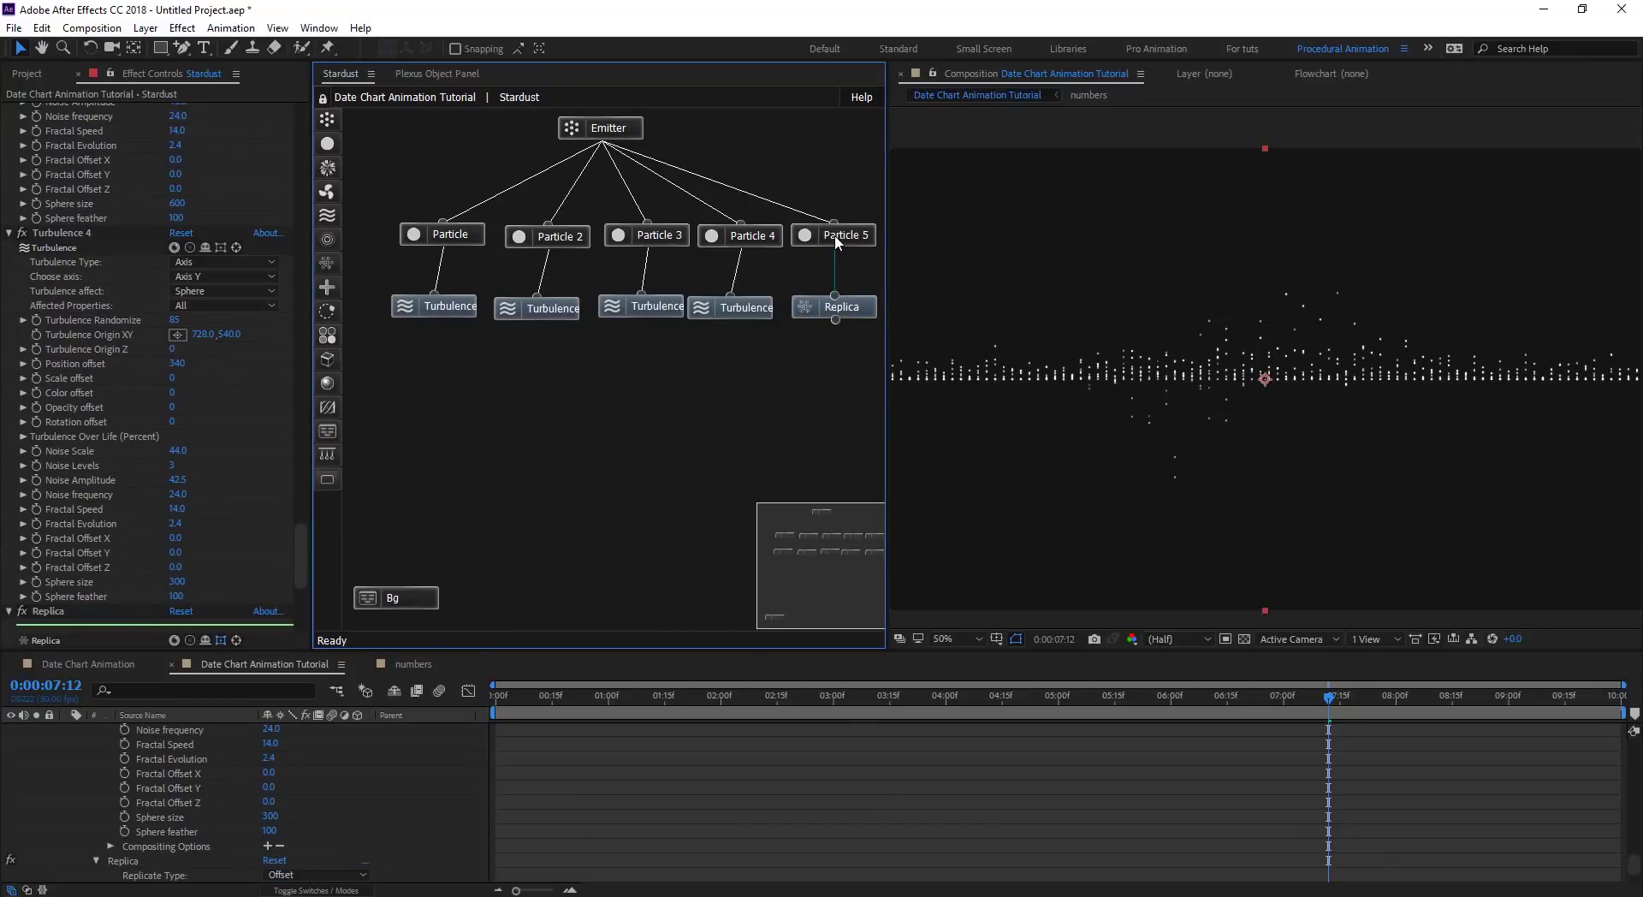
{"action": "left_click", "coordinate": [852, 310]}
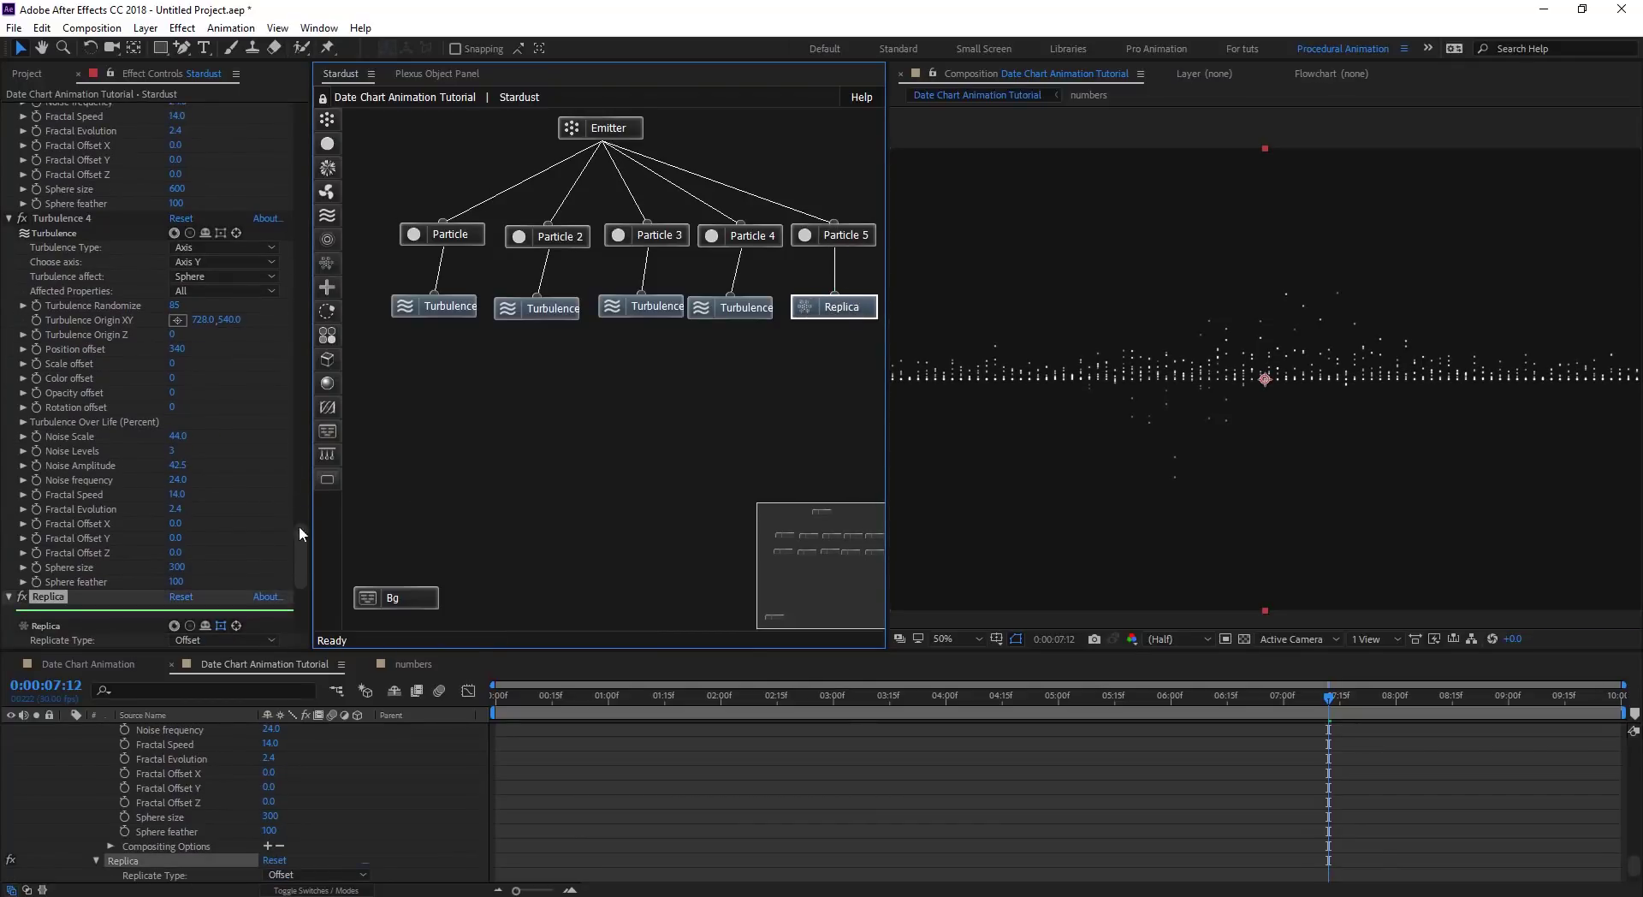
Set the Replica's Replicates to 60 and its Offset Y to -10.
{"action": "left_click_drag", "start_coordinate": [300, 528], "coordinate": [302, 582]}
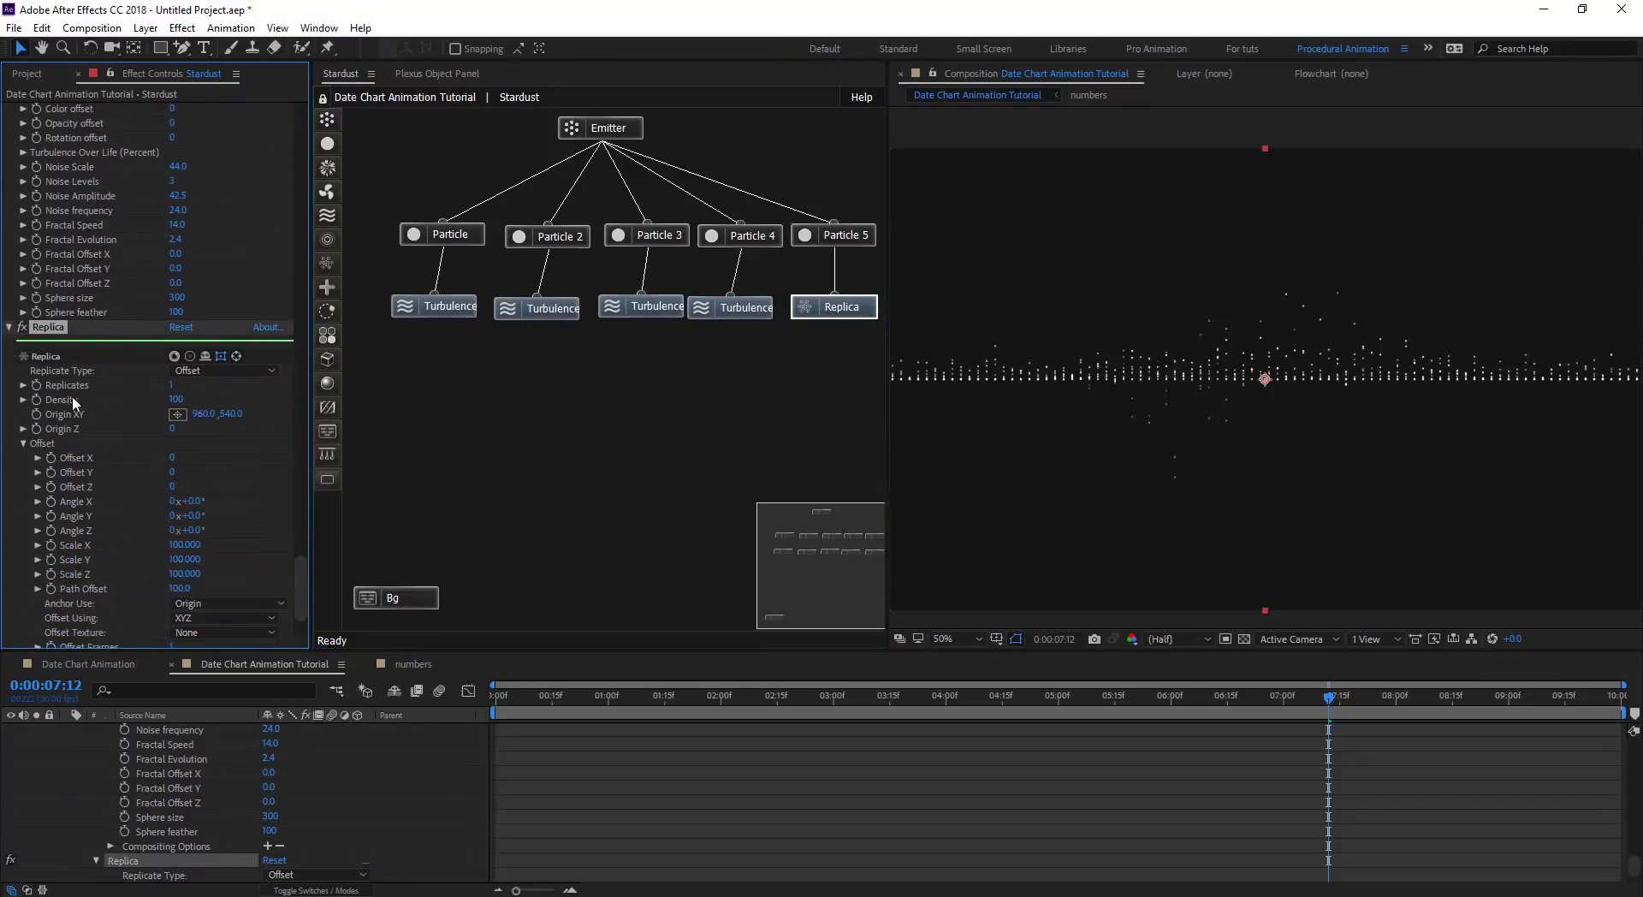
{"action": "left_click", "coordinate": [171, 385]}
{"action": "type", "text": "60"}
{"action": "key", "text": "Return"}
{"action": "left_click_drag", "start_coordinate": [169, 471], "coordinate": [162, 472]}
{"action": "left_click", "coordinate": [176, 475]}
{"action": "type", "text": "-10"}
{"action": "key", "text": "Return"}
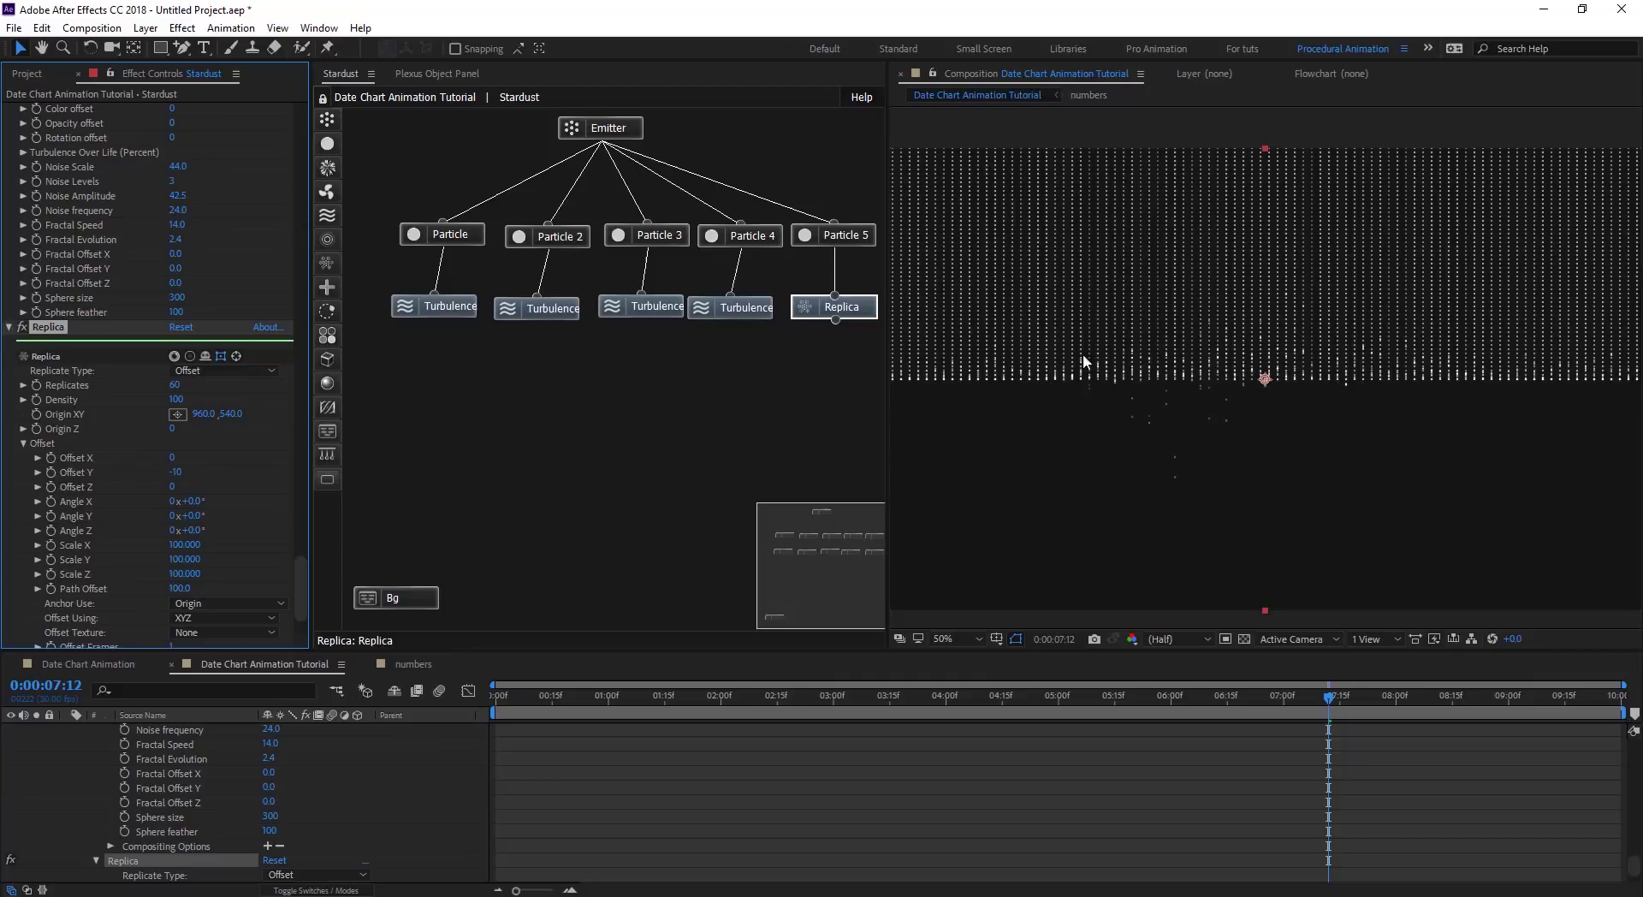
Shape the Replica's Replicates Over Life graph into a straight rise from zero at the start and check it along the timeline.
{"action": "left_click_drag", "start_coordinate": [1341, 695], "coordinate": [1004, 723]}
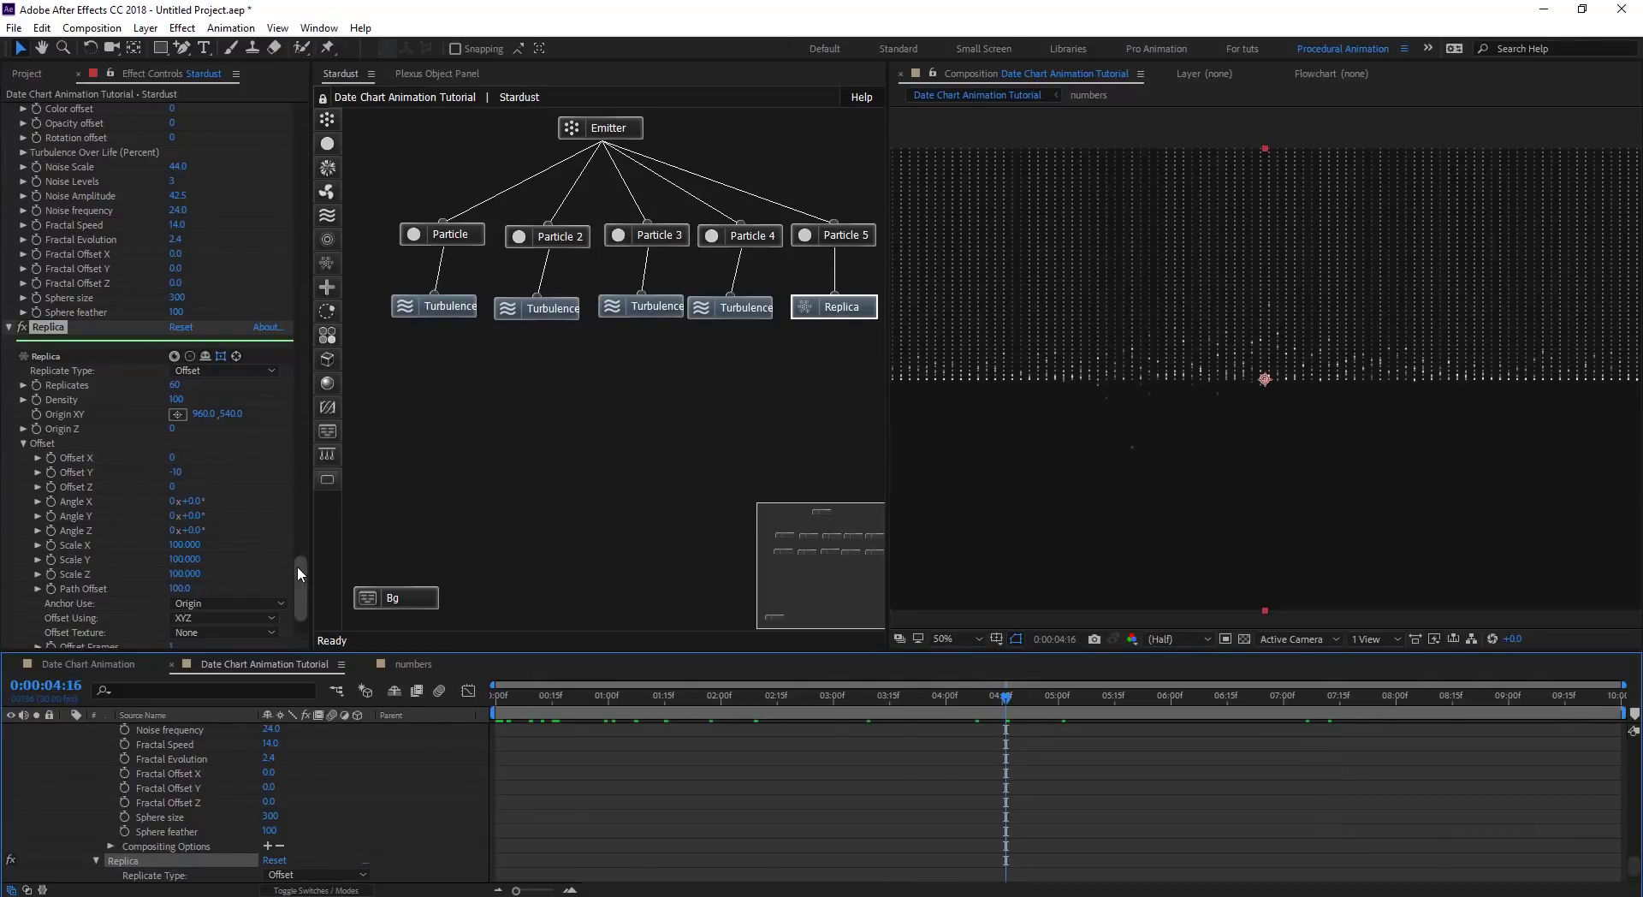
{"action": "left_click_drag", "start_coordinate": [299, 572], "coordinate": [299, 592]}
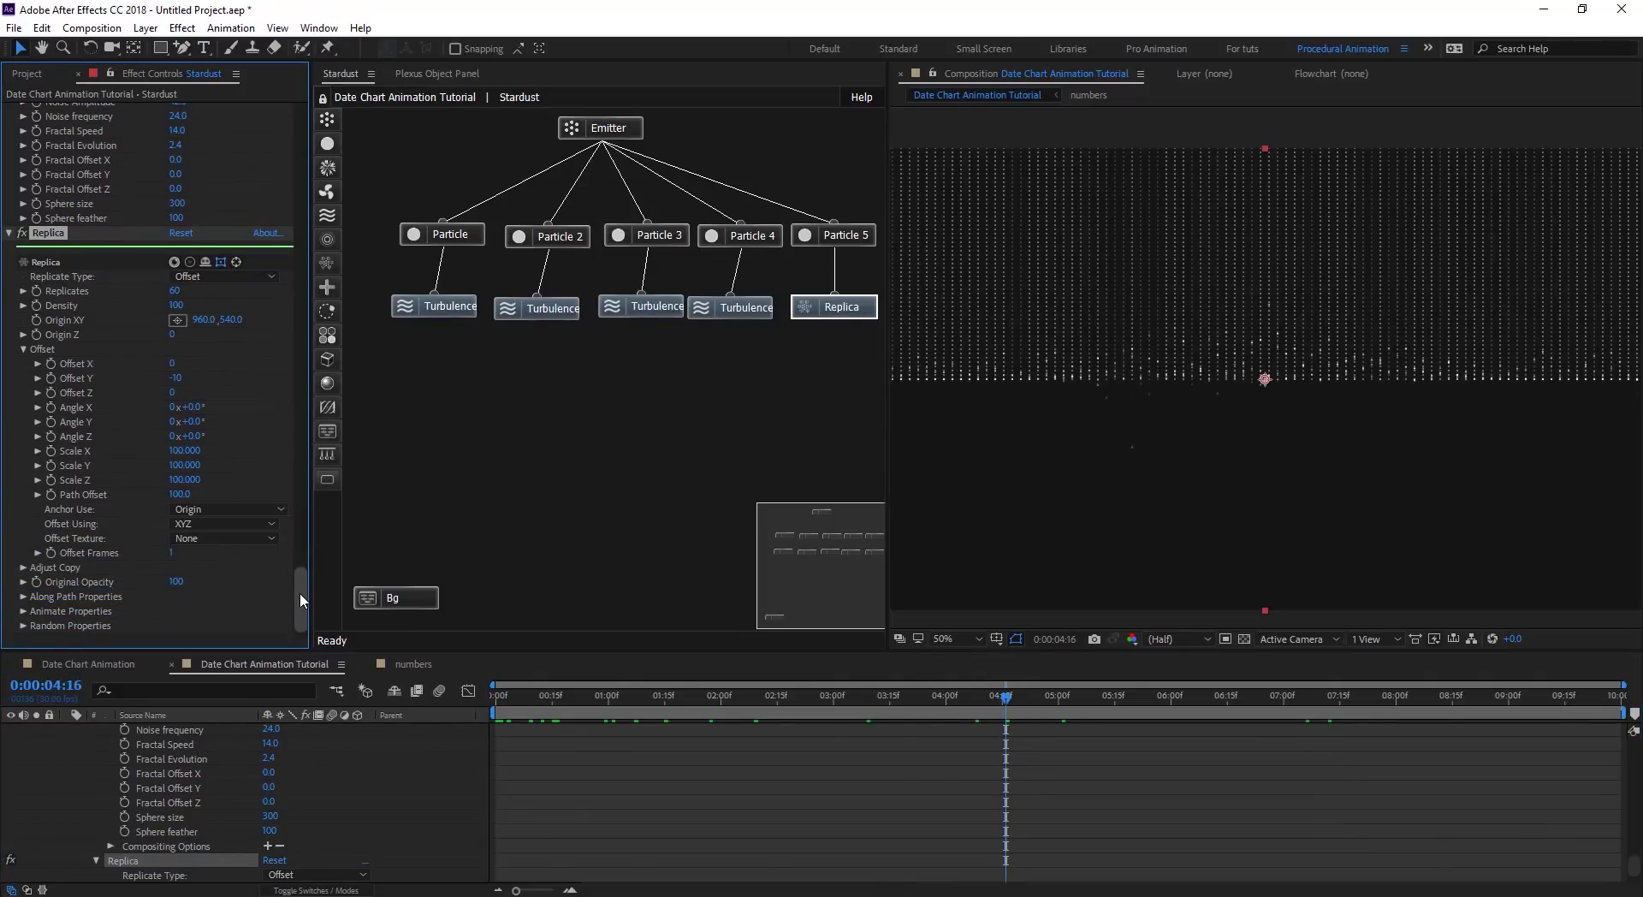
{"action": "left_click", "coordinate": [25, 610]}
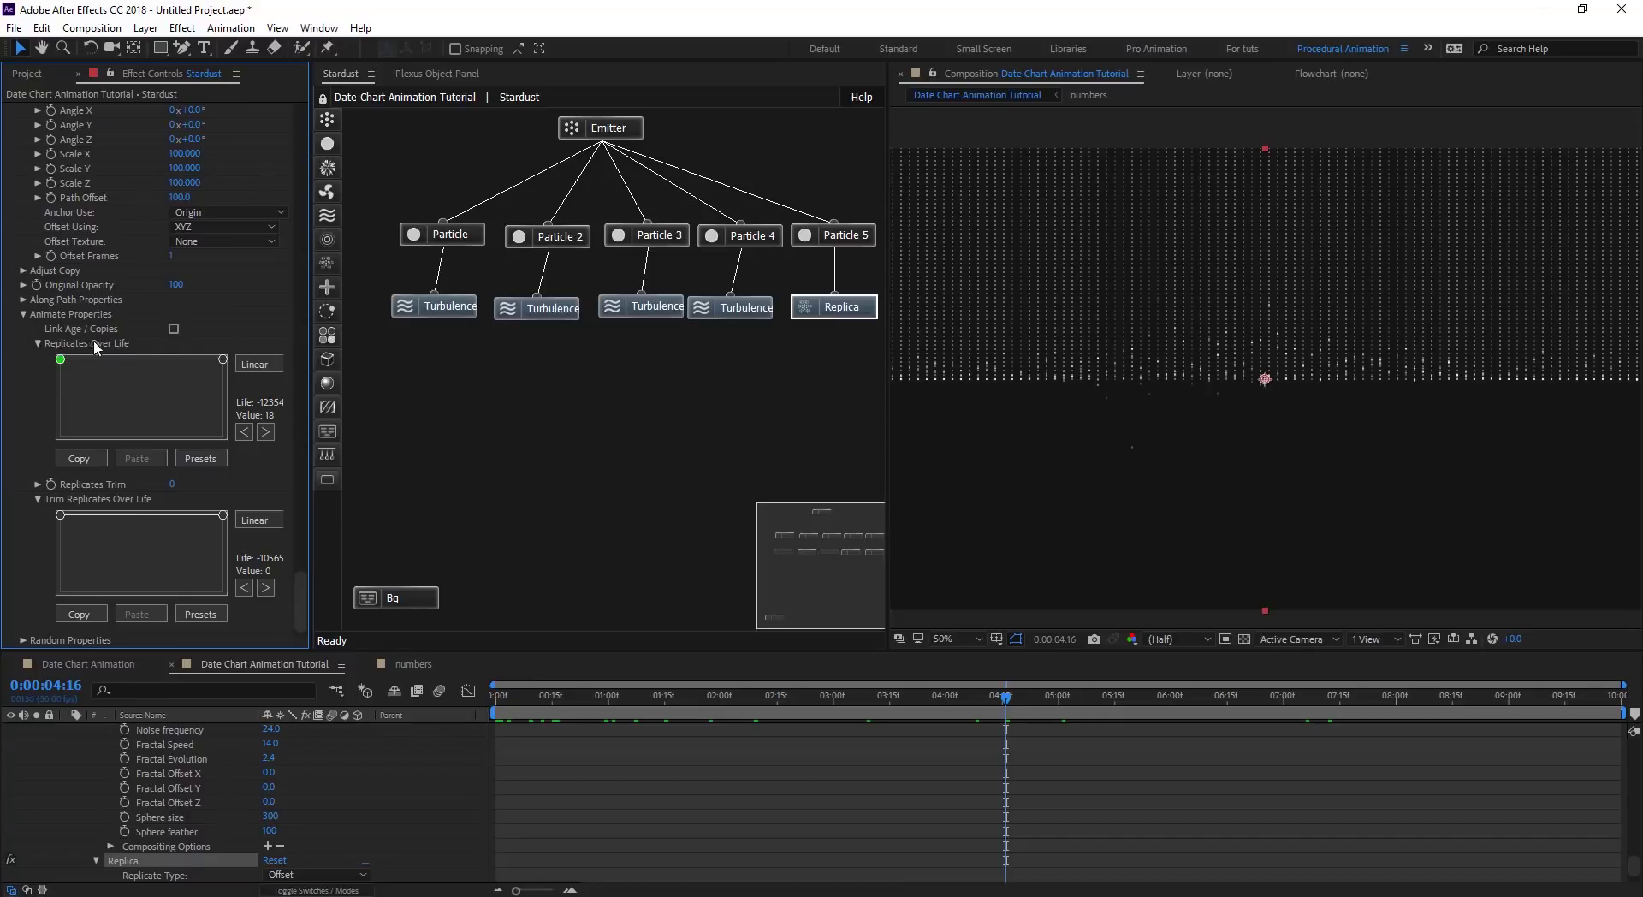
{"action": "left_click", "coordinate": [61, 361]}
{"action": "left_click_drag", "start_coordinate": [44, 429], "coordinate": [38, 455]}
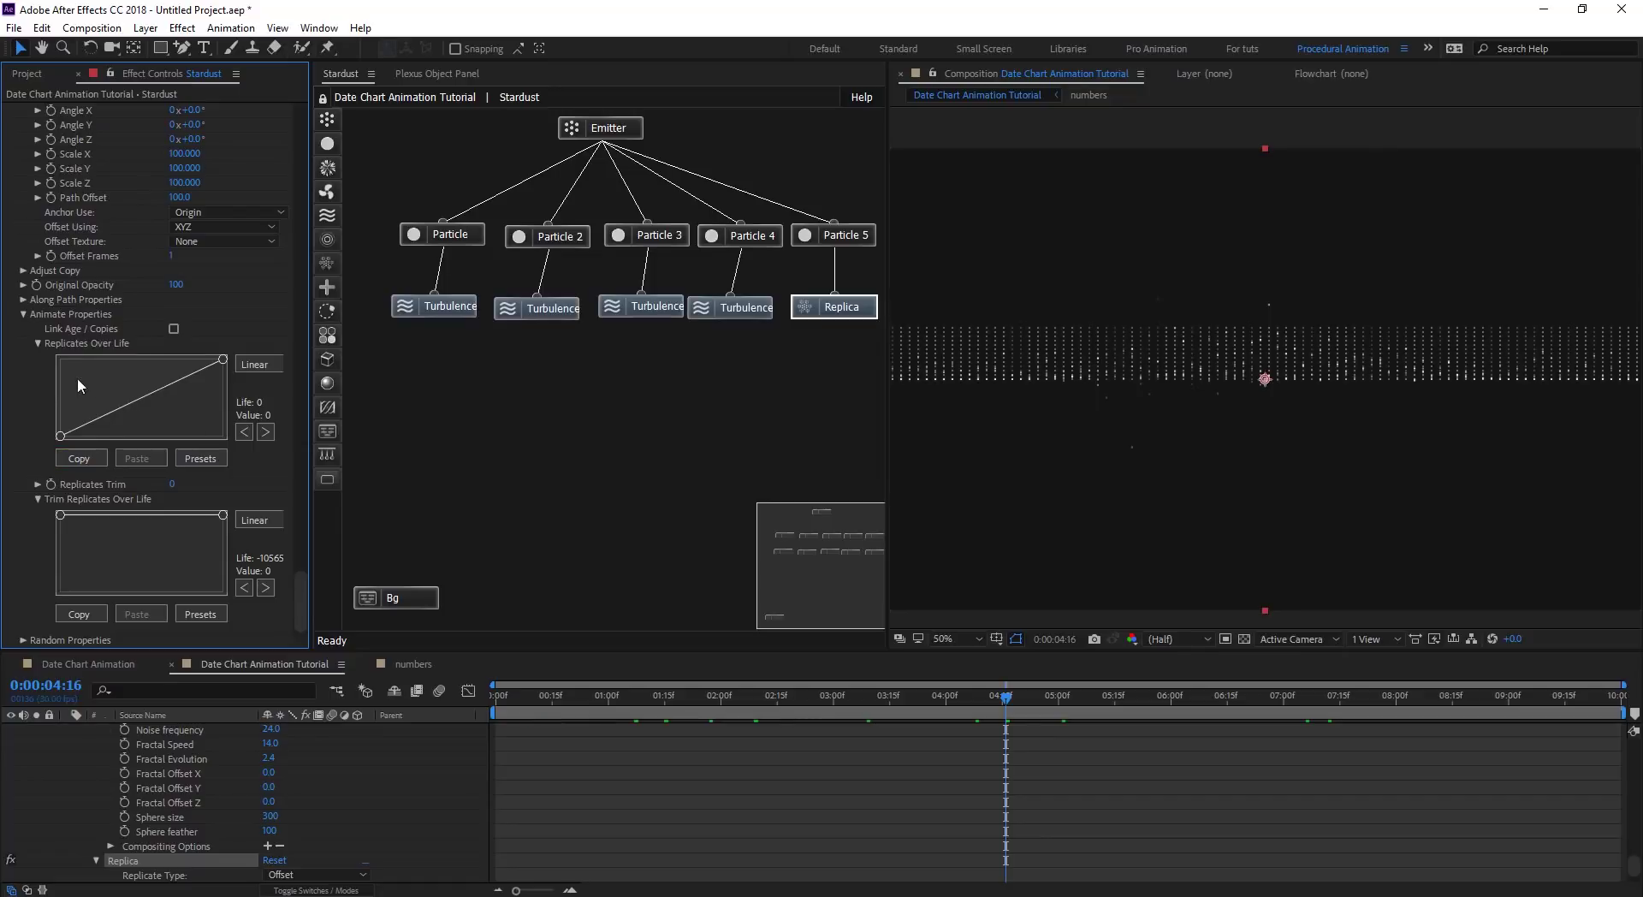
{"action": "left_click_drag", "start_coordinate": [856, 690], "coordinate": [1511, 719]}
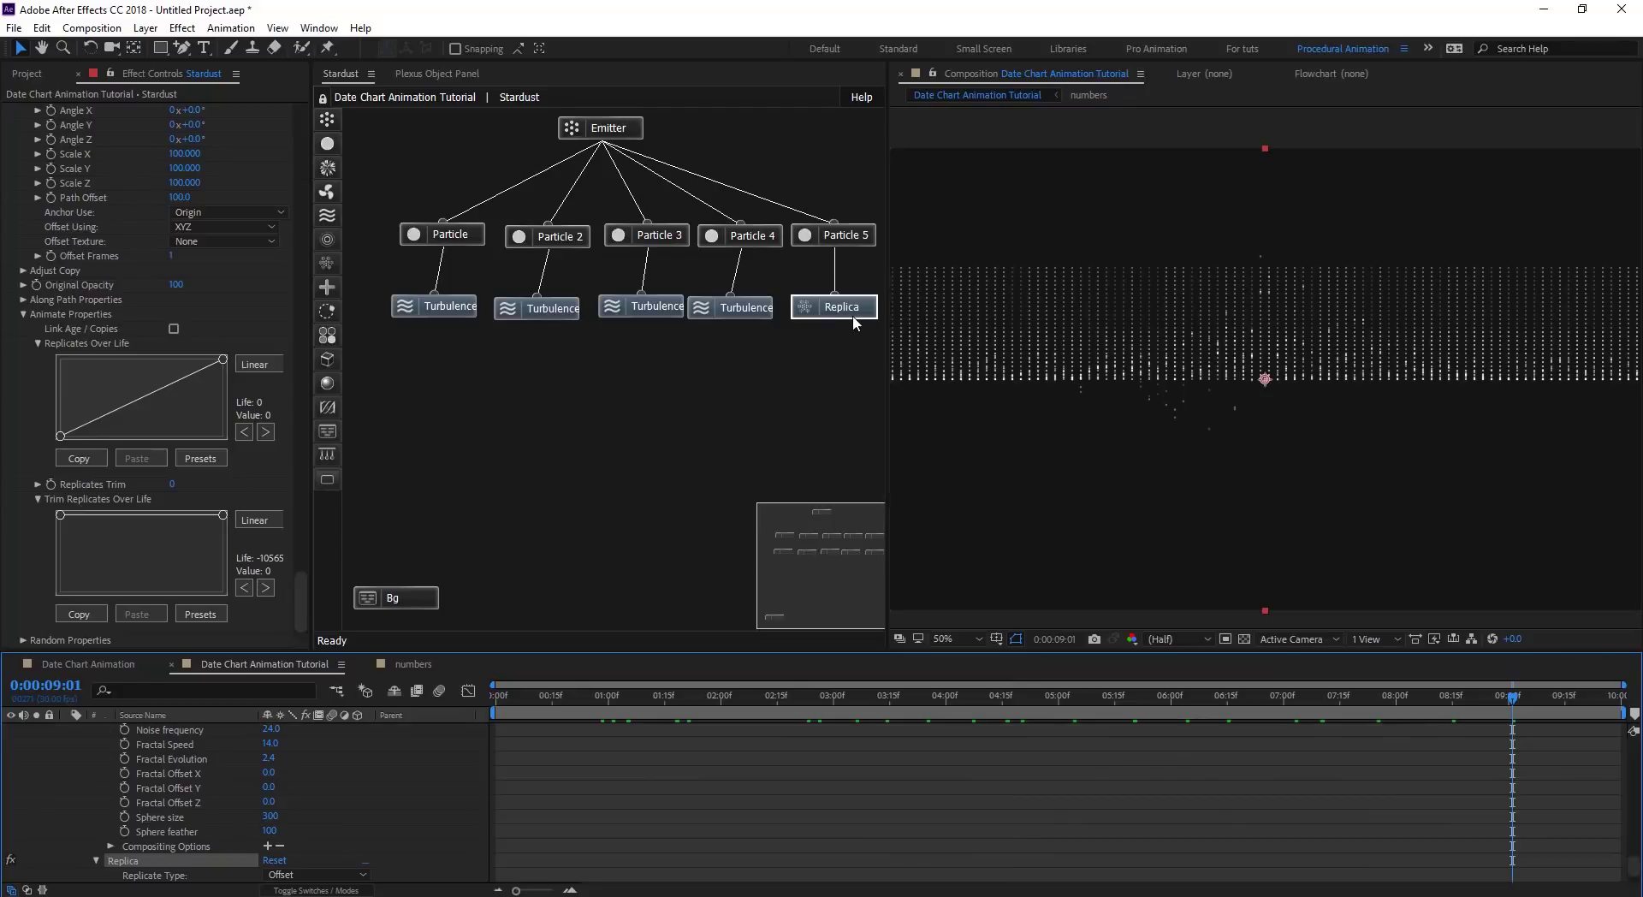
Set Replicates Number to 40 in the Replica's Random Properties.
{"action": "left_click", "coordinate": [296, 592]}
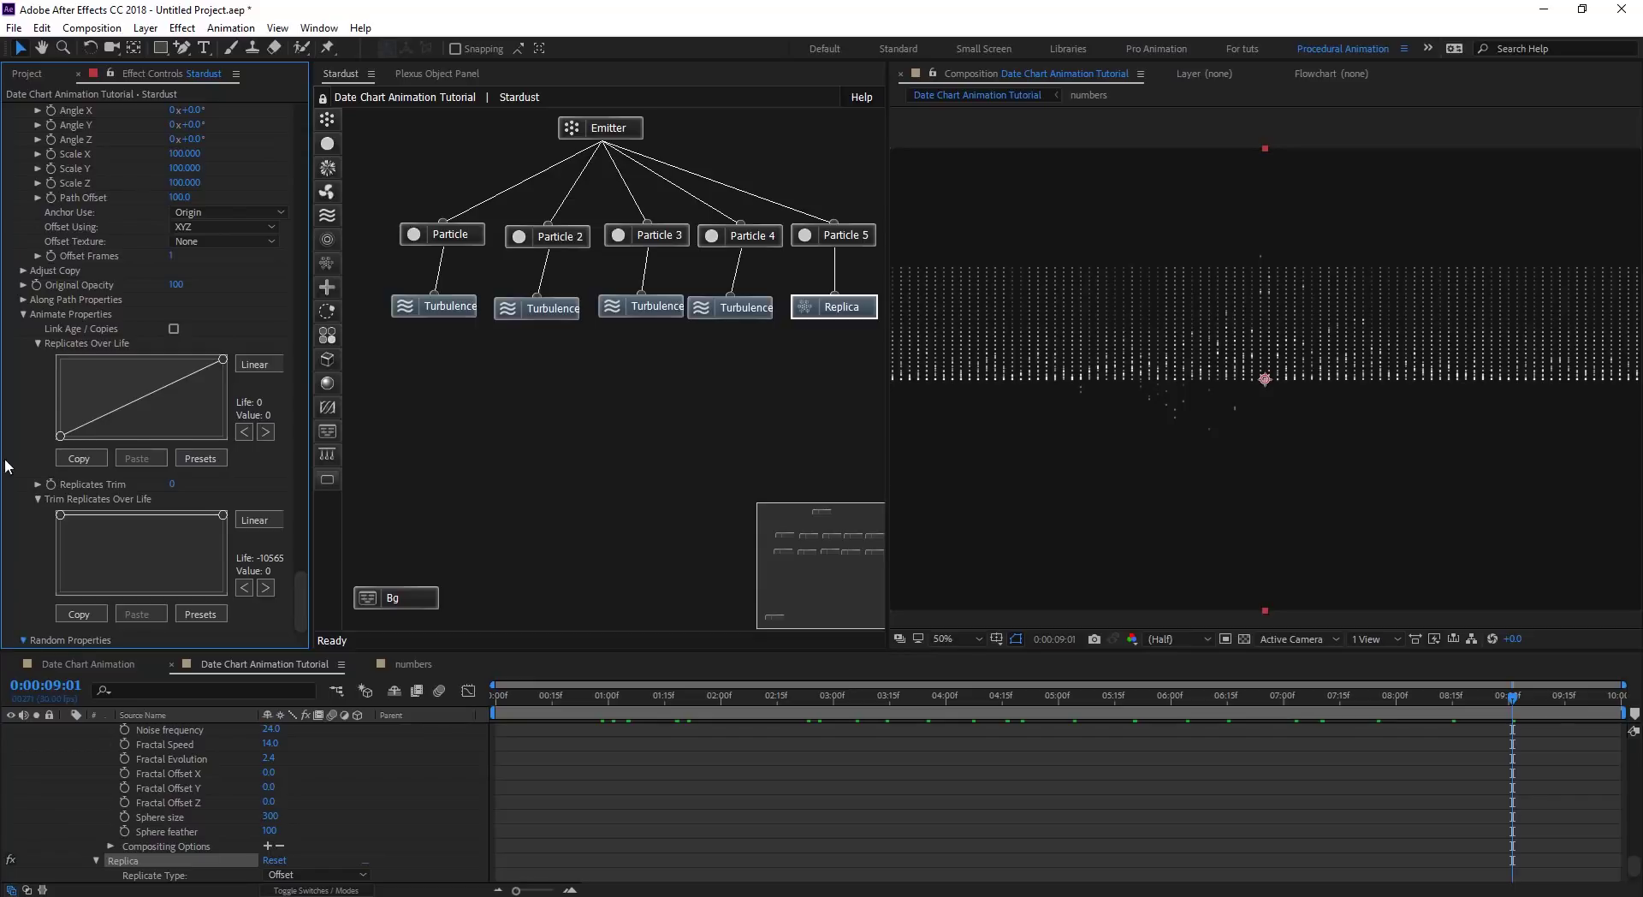
{"action": "scroll", "coordinate": [4, 465], "scroll_direction": "down", "scroll_amount": 4}
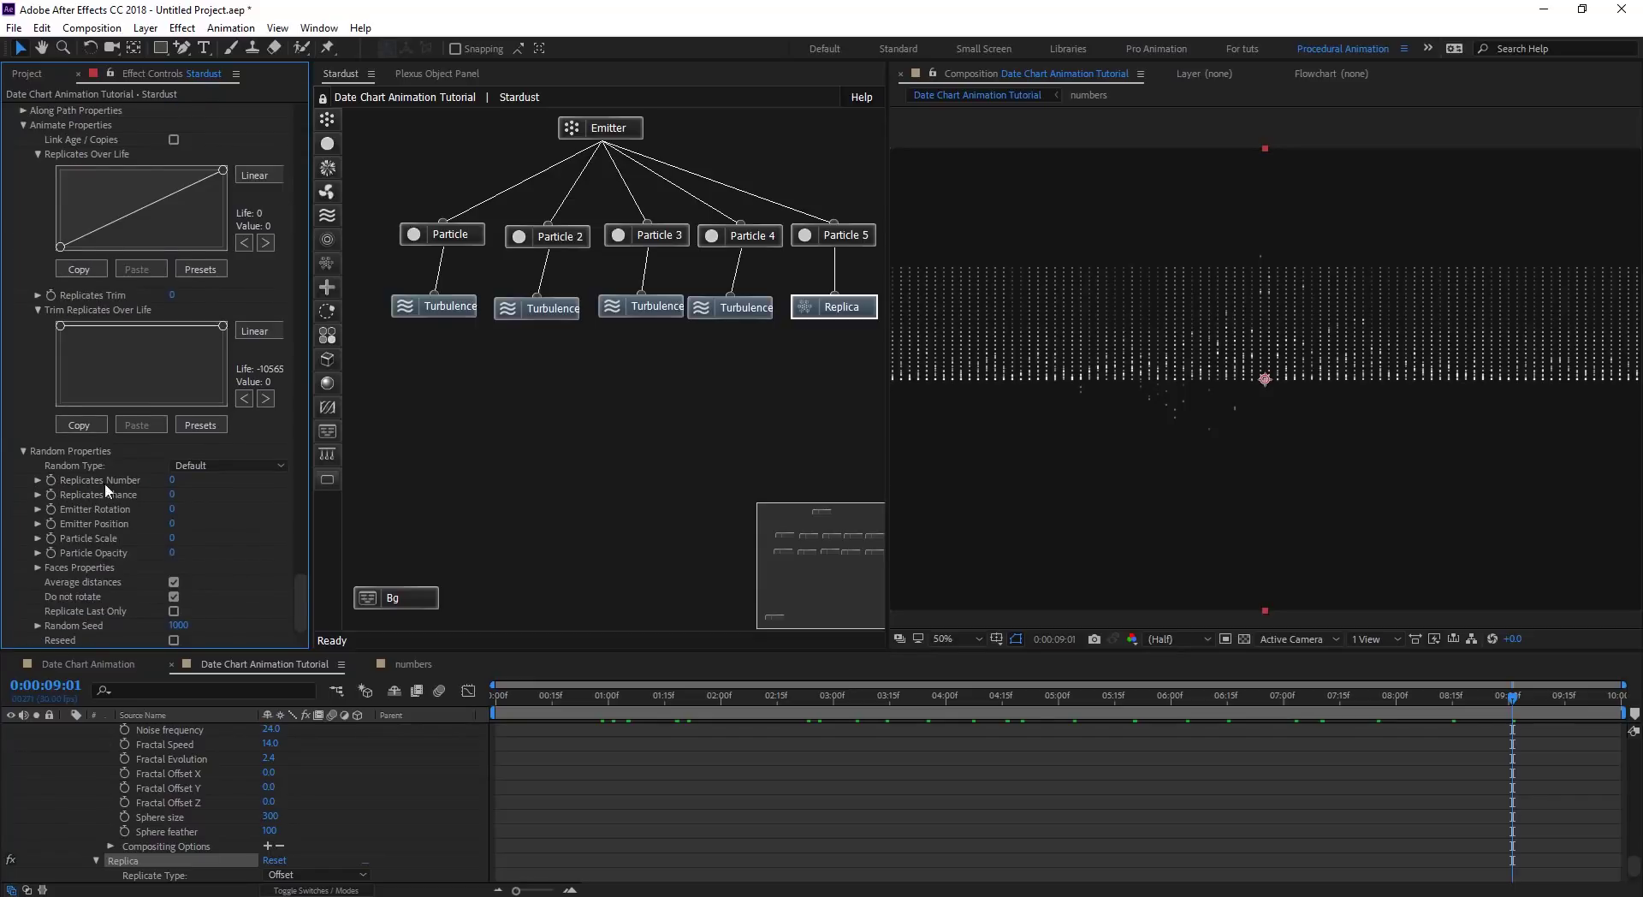
{"action": "left_click_drag", "start_coordinate": [173, 479], "coordinate": [201, 480]}
{"action": "left_click_drag", "start_coordinate": [174, 480], "coordinate": [184, 481]}
{"action": "left_click", "coordinate": [178, 481]}
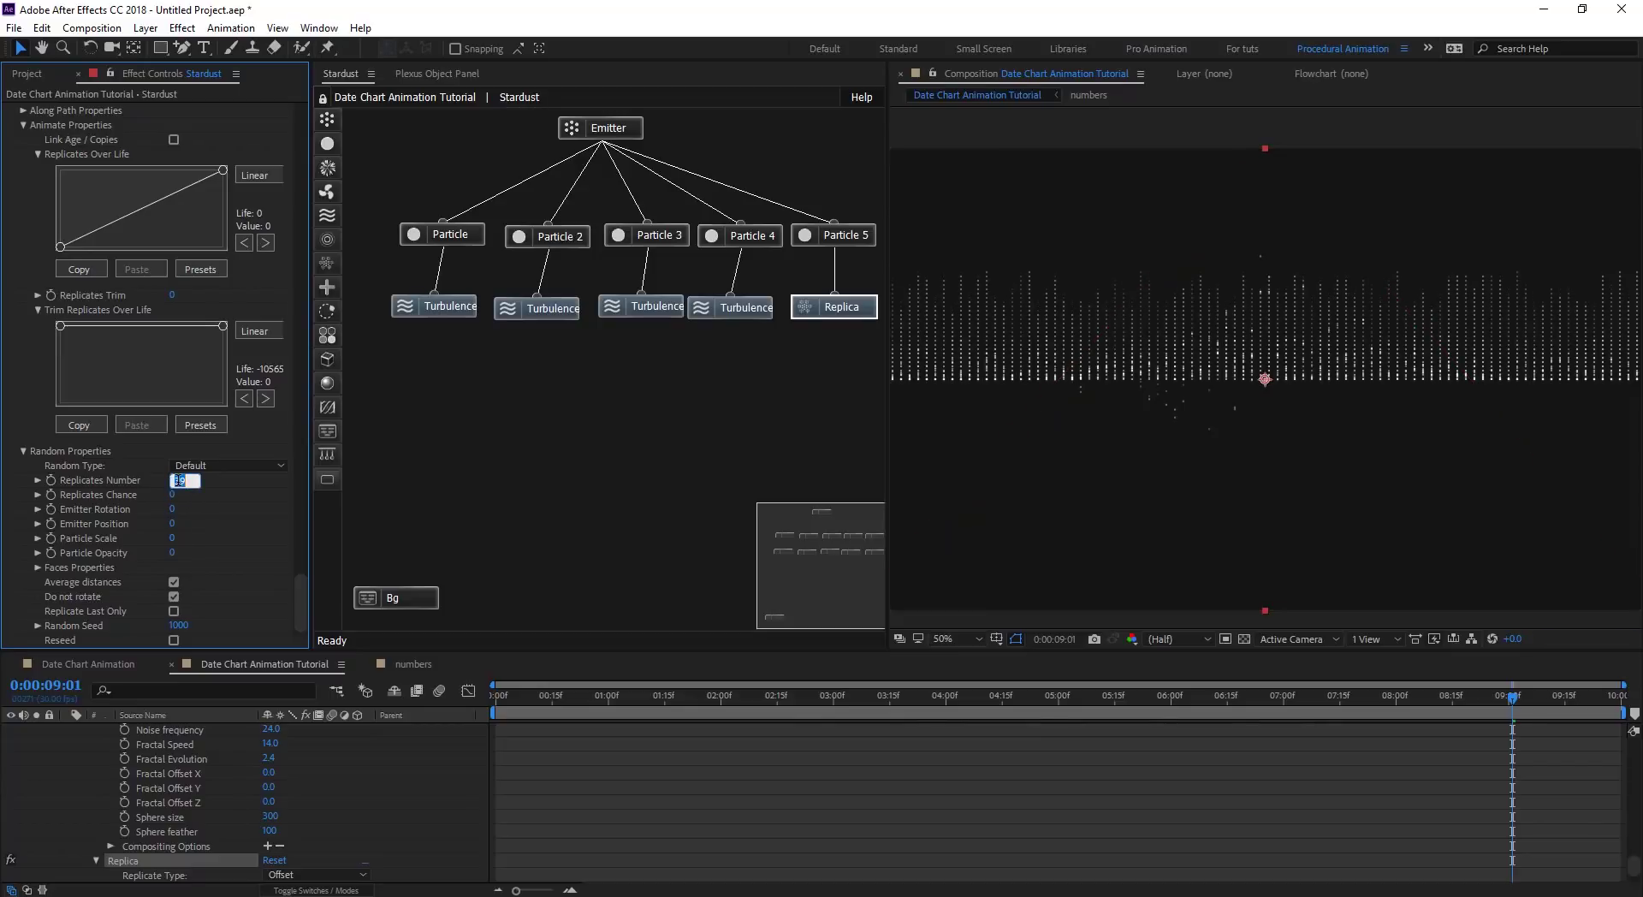
{"action": "type", "text": "40"}
{"action": "key", "text": "Return"}
Play a preview of the growing dot columns from 0:00:00:19, then scrub to 0:00:05:16.
{"action": "left_click_drag", "start_coordinate": [1195, 705], "coordinate": [568, 742]}
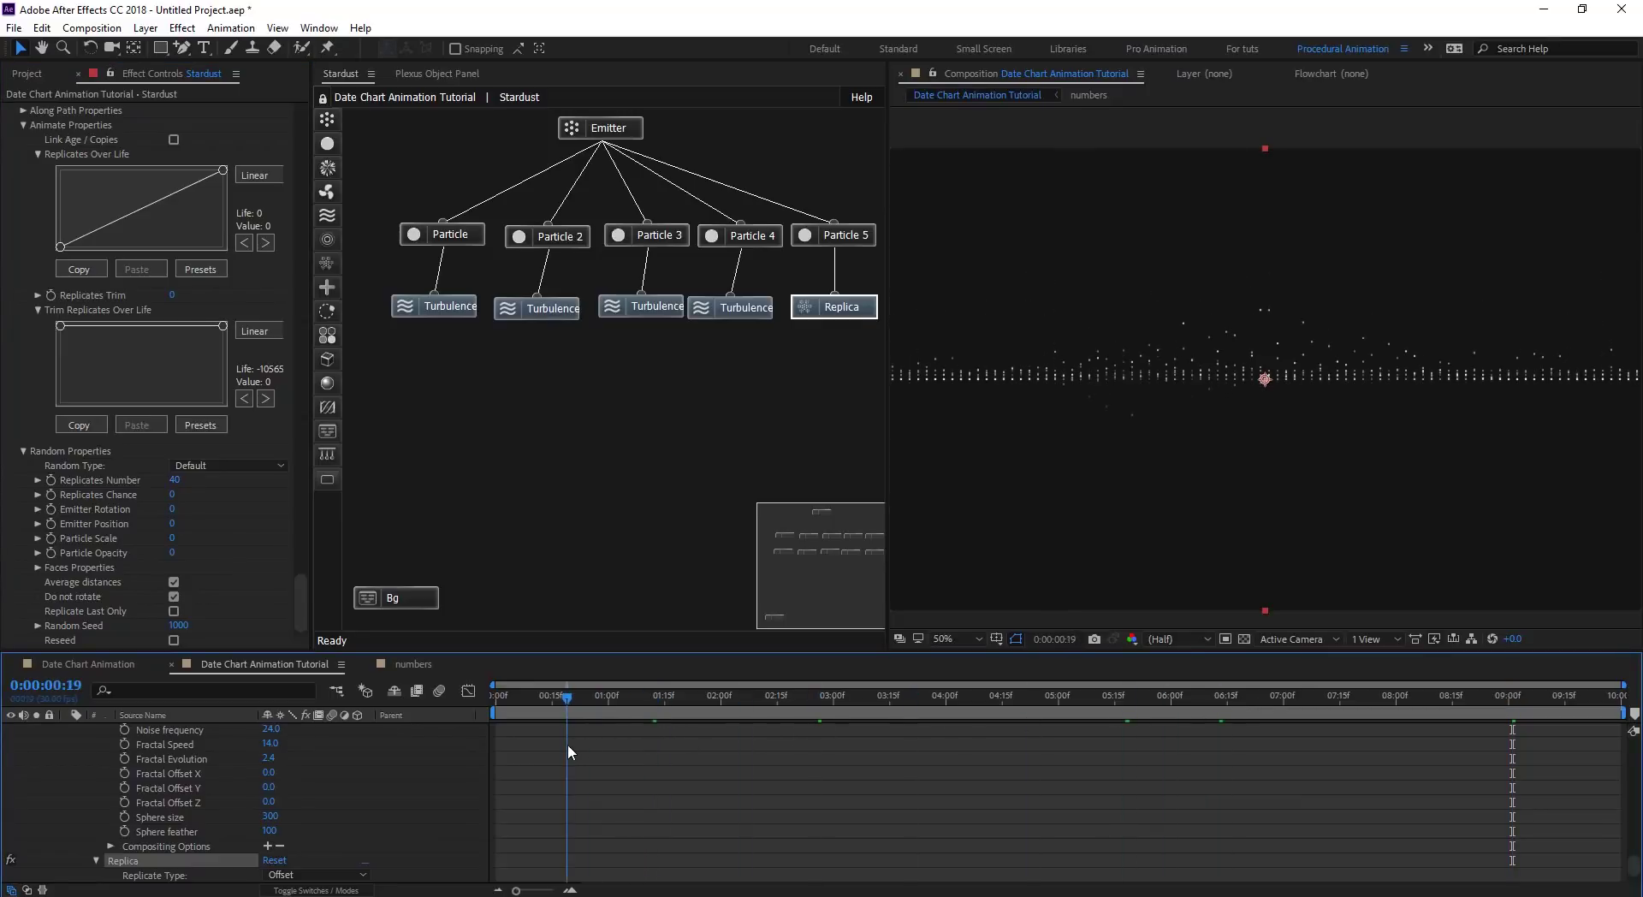
{"action": "key", "text": "space"}
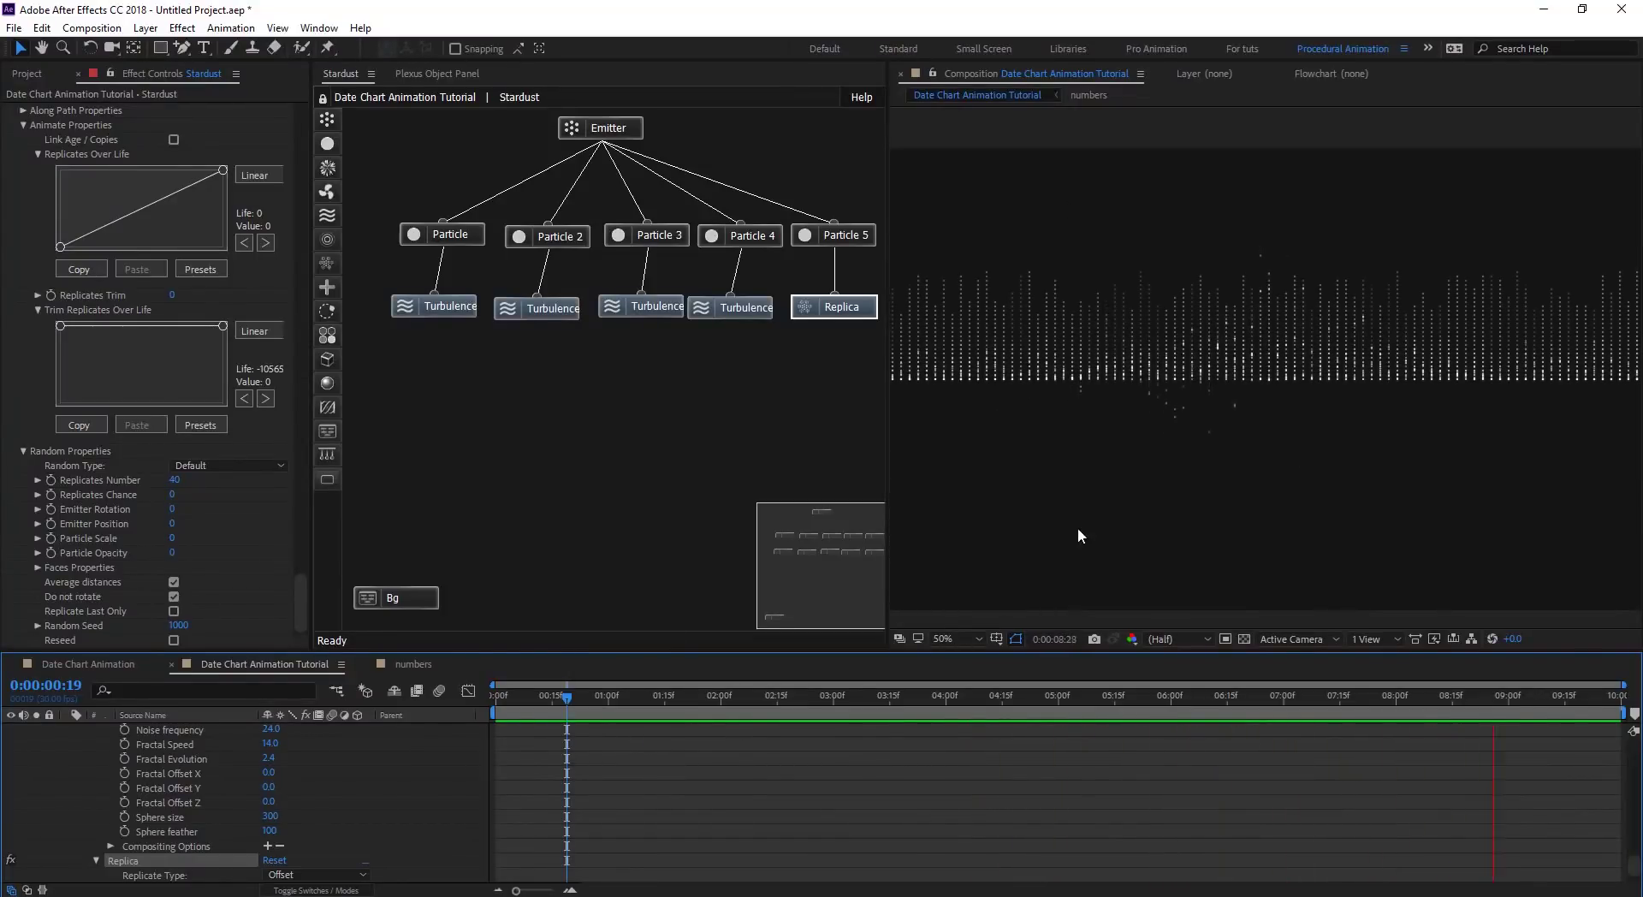
{"action": "key", "text": "space"}
{"action": "key", "text": "space"}
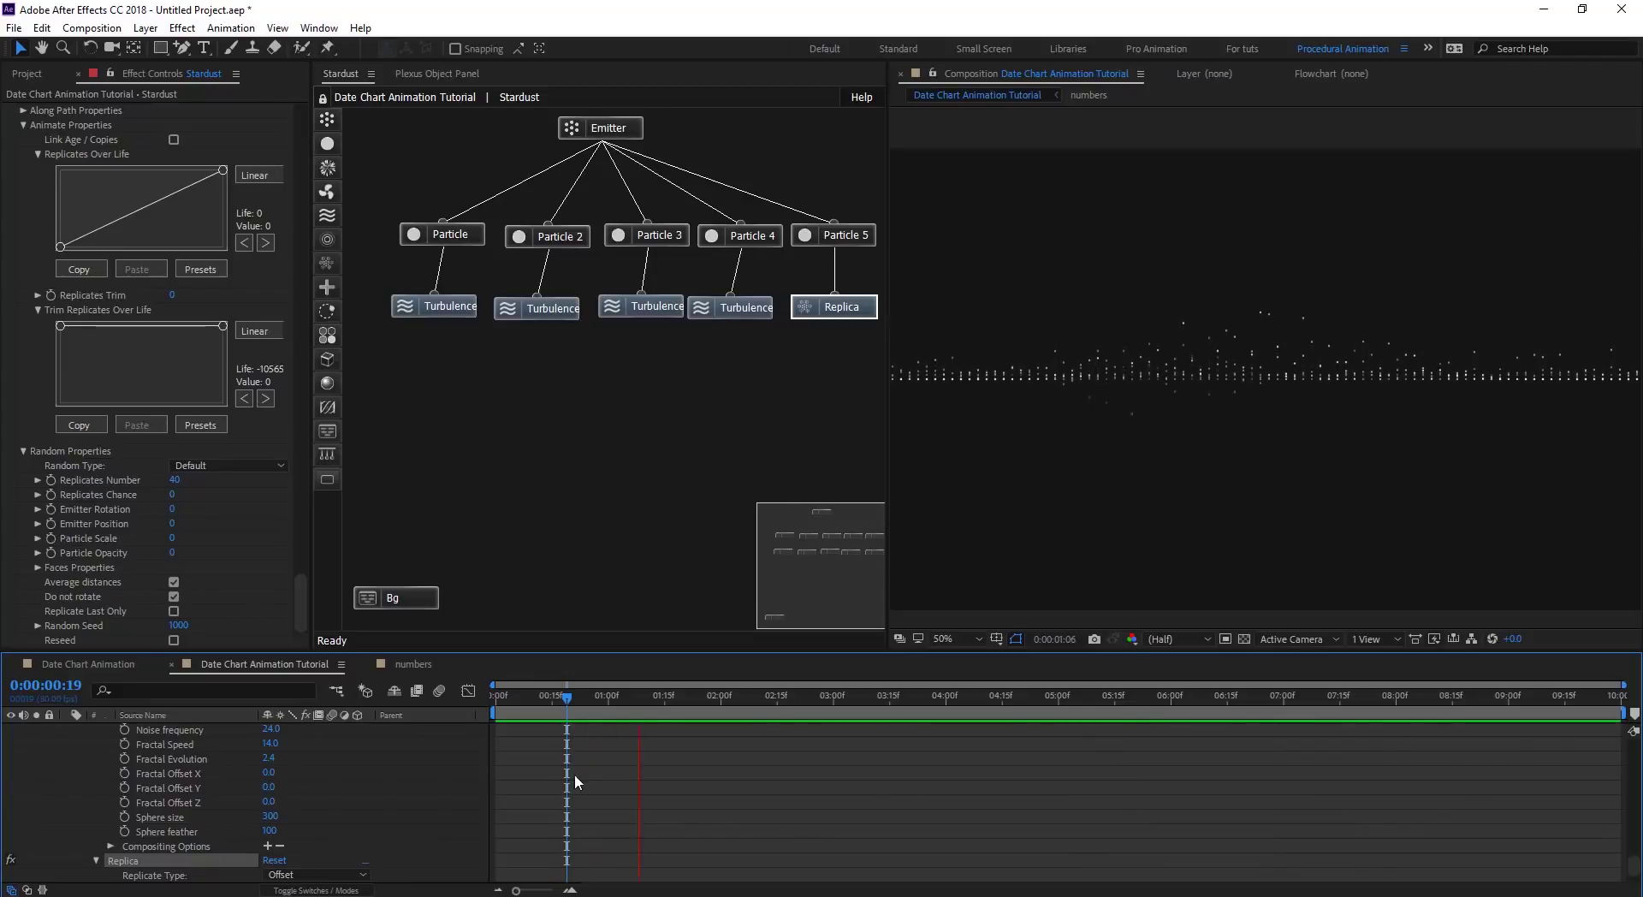
{"action": "scroll", "coordinate": [525, 779], "scroll_direction": "down", "scroll_amount": 8}
{"action": "scroll", "coordinate": [525, 781], "scroll_direction": "up", "scroll_amount": 16}
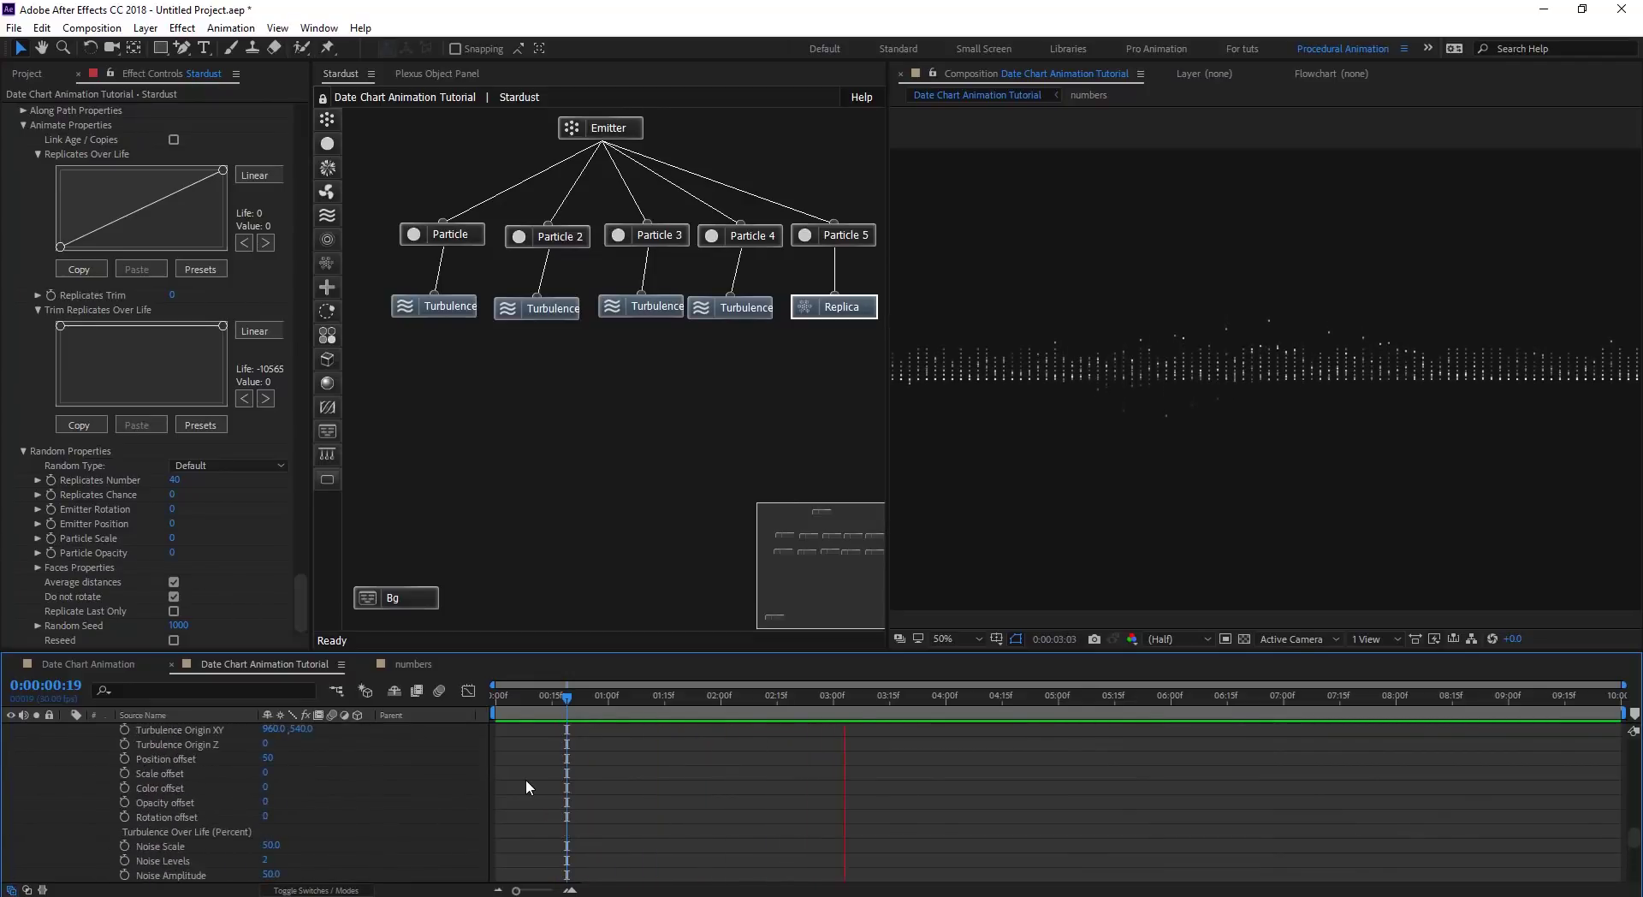
{"action": "scroll", "coordinate": [637, 782], "scroll_direction": "down", "scroll_amount": 5}
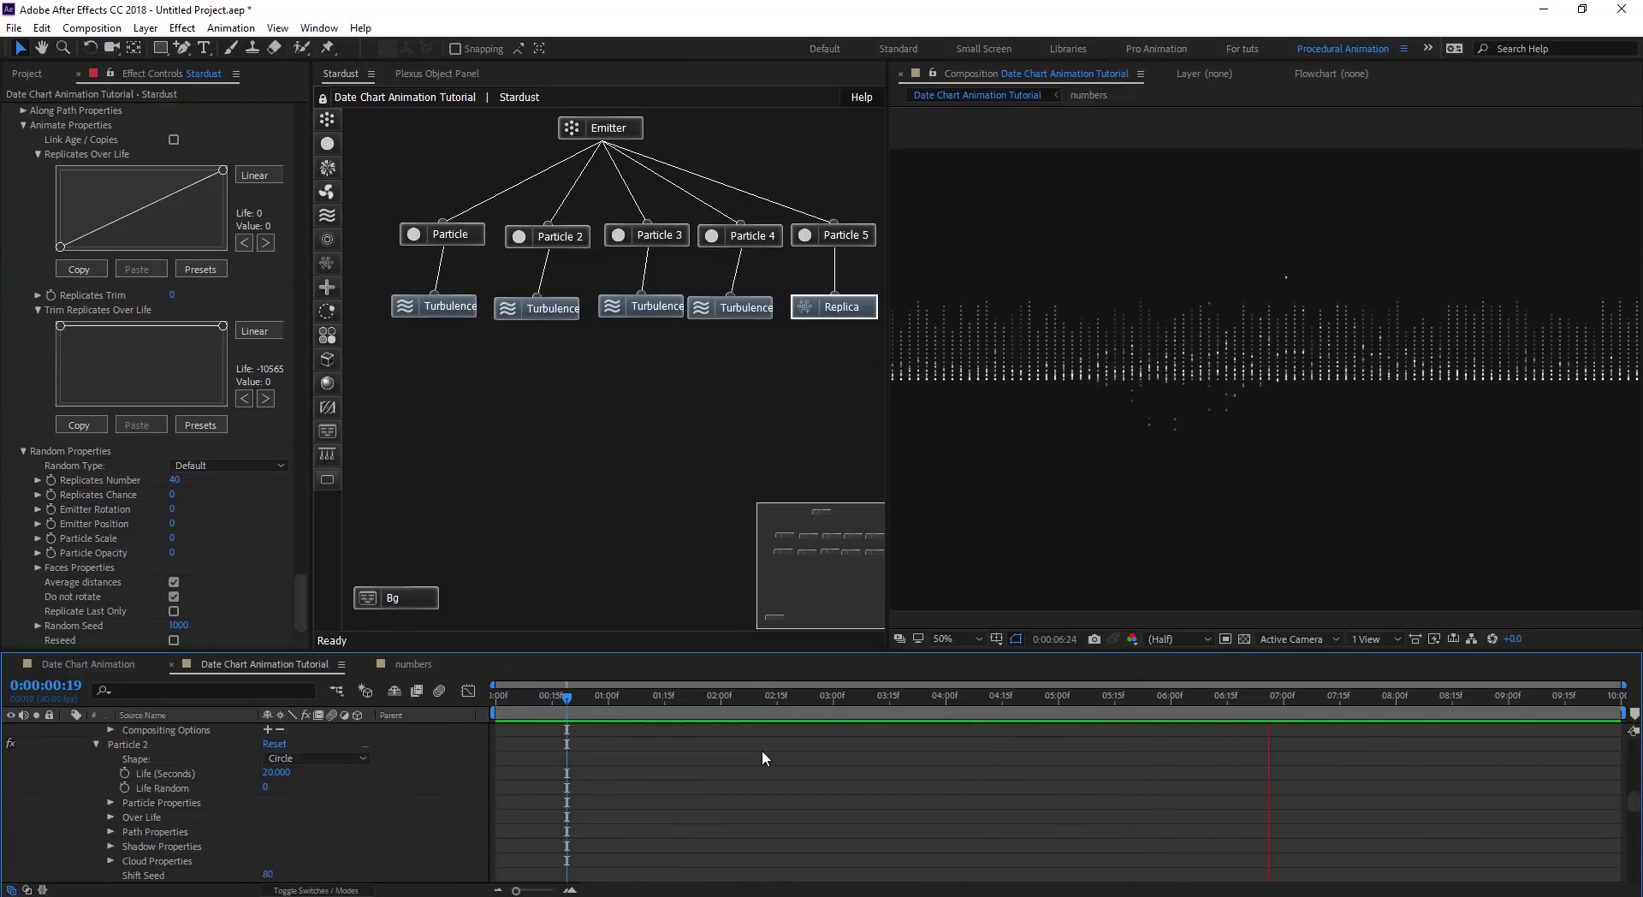
{"action": "scroll", "coordinate": [762, 750], "scroll_direction": "up", "scroll_amount": 5}
{"action": "scroll", "coordinate": [593, 745], "scroll_direction": "up", "scroll_amount": 5}
{"action": "scroll", "coordinate": [592, 745], "scroll_direction": "down", "scroll_amount": 10}
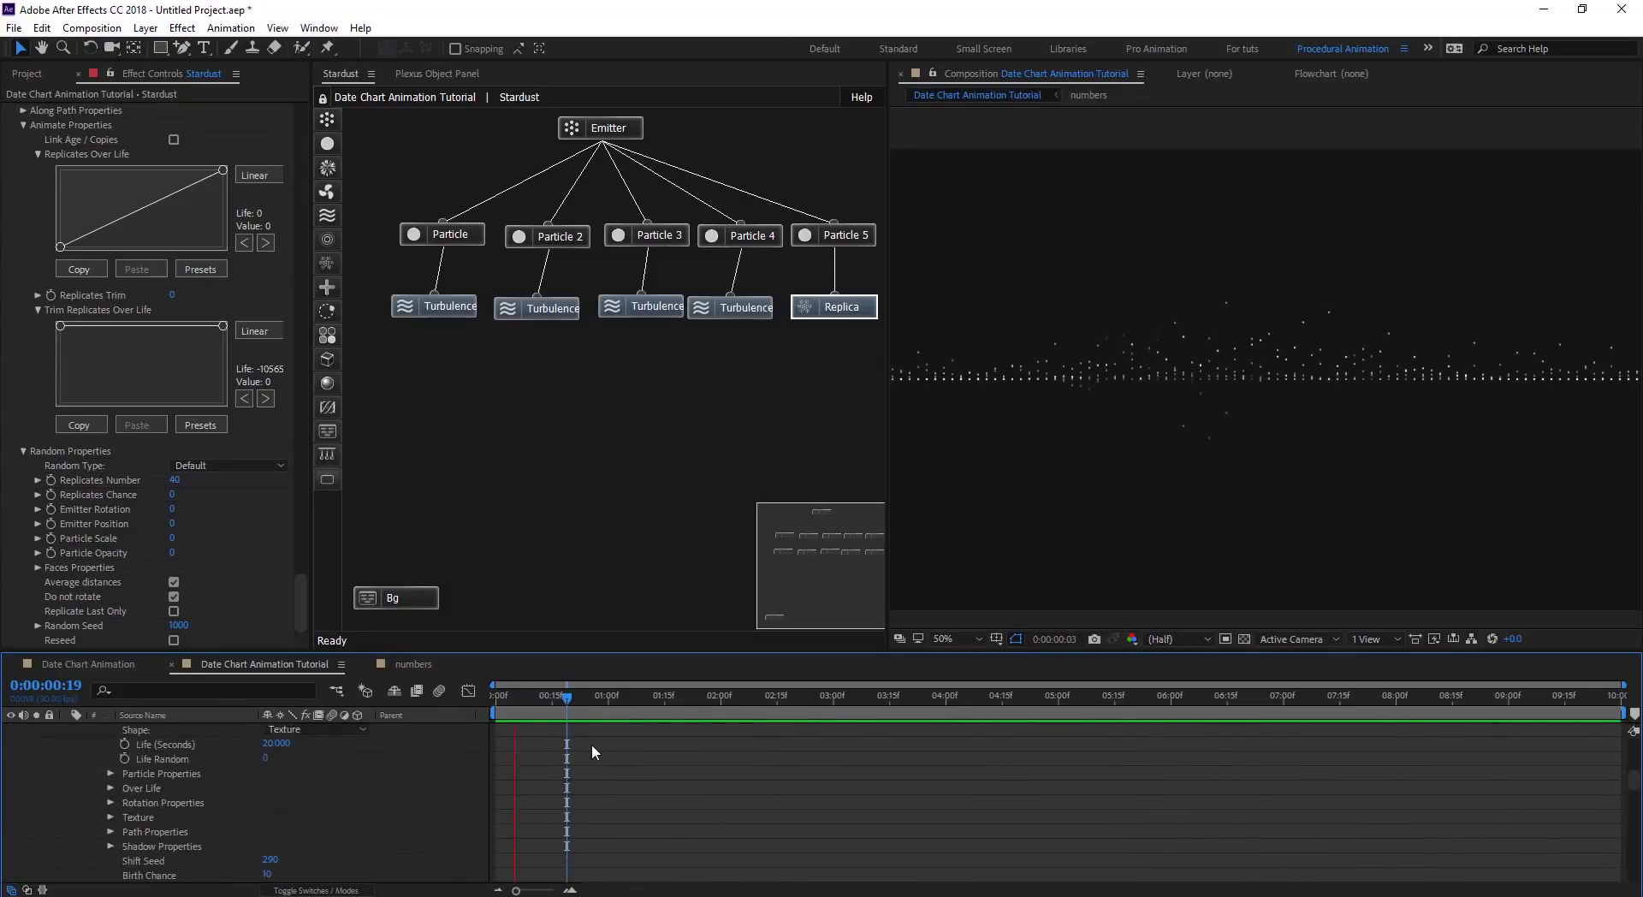
{"action": "left_click", "coordinate": [577, 704]}
{"action": "left_click_drag", "start_coordinate": [602, 709], "coordinate": [1119, 747]}
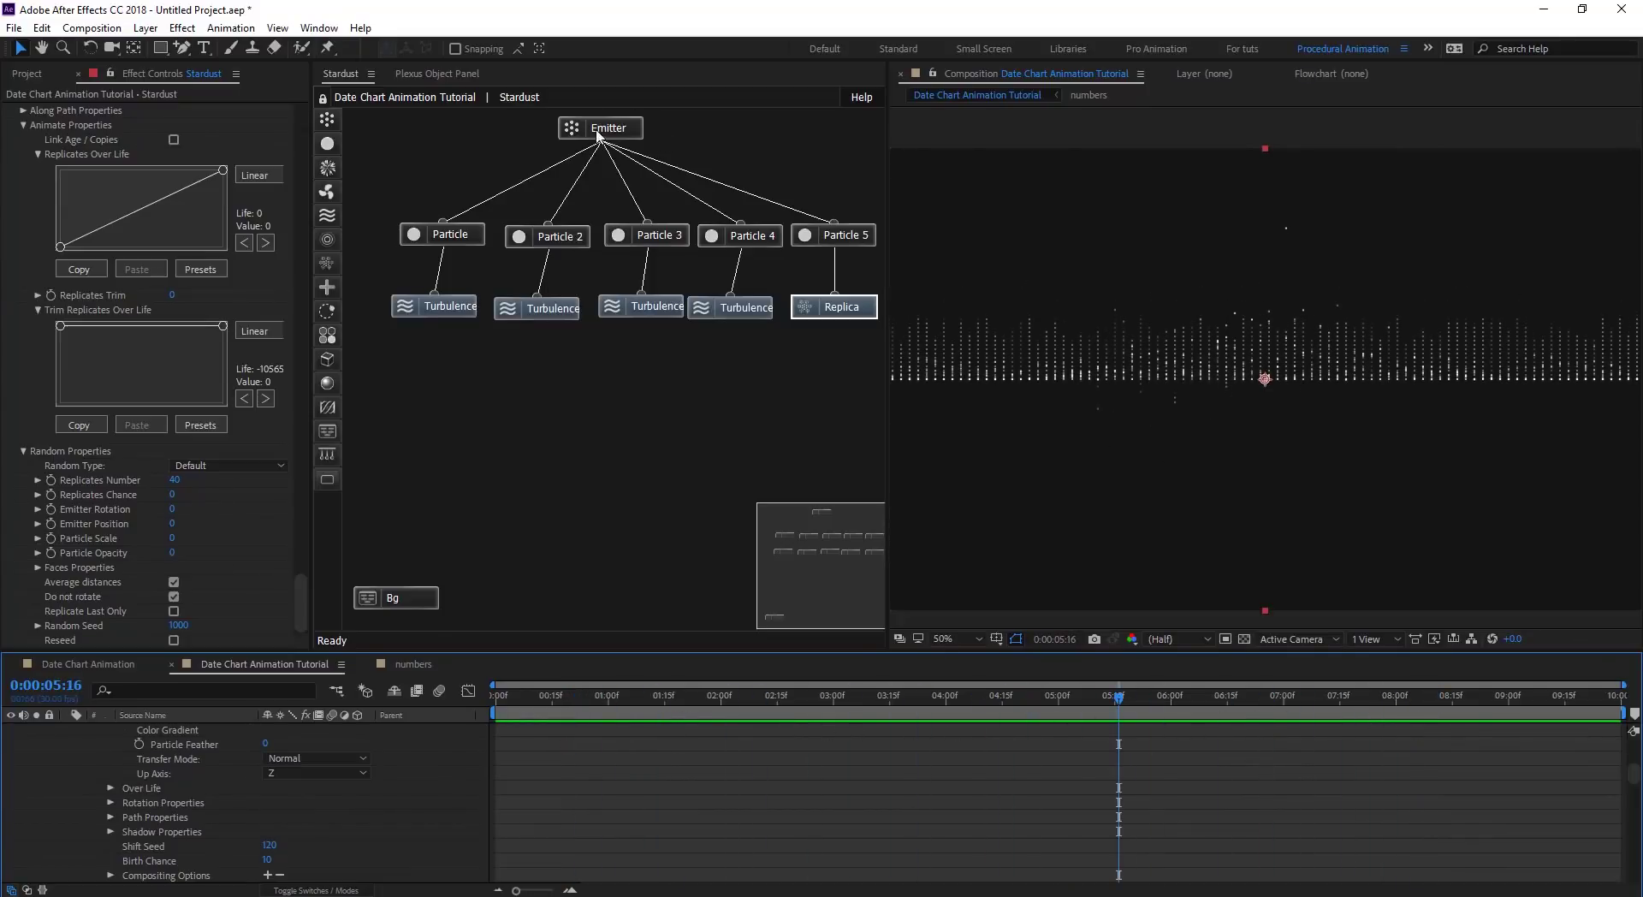
Group the emitter with its five particle branches, turbulences and Replica by adding them to a new Group node.
{"action": "left_click_drag", "start_coordinate": [400, 126], "coordinate": [853, 333]}
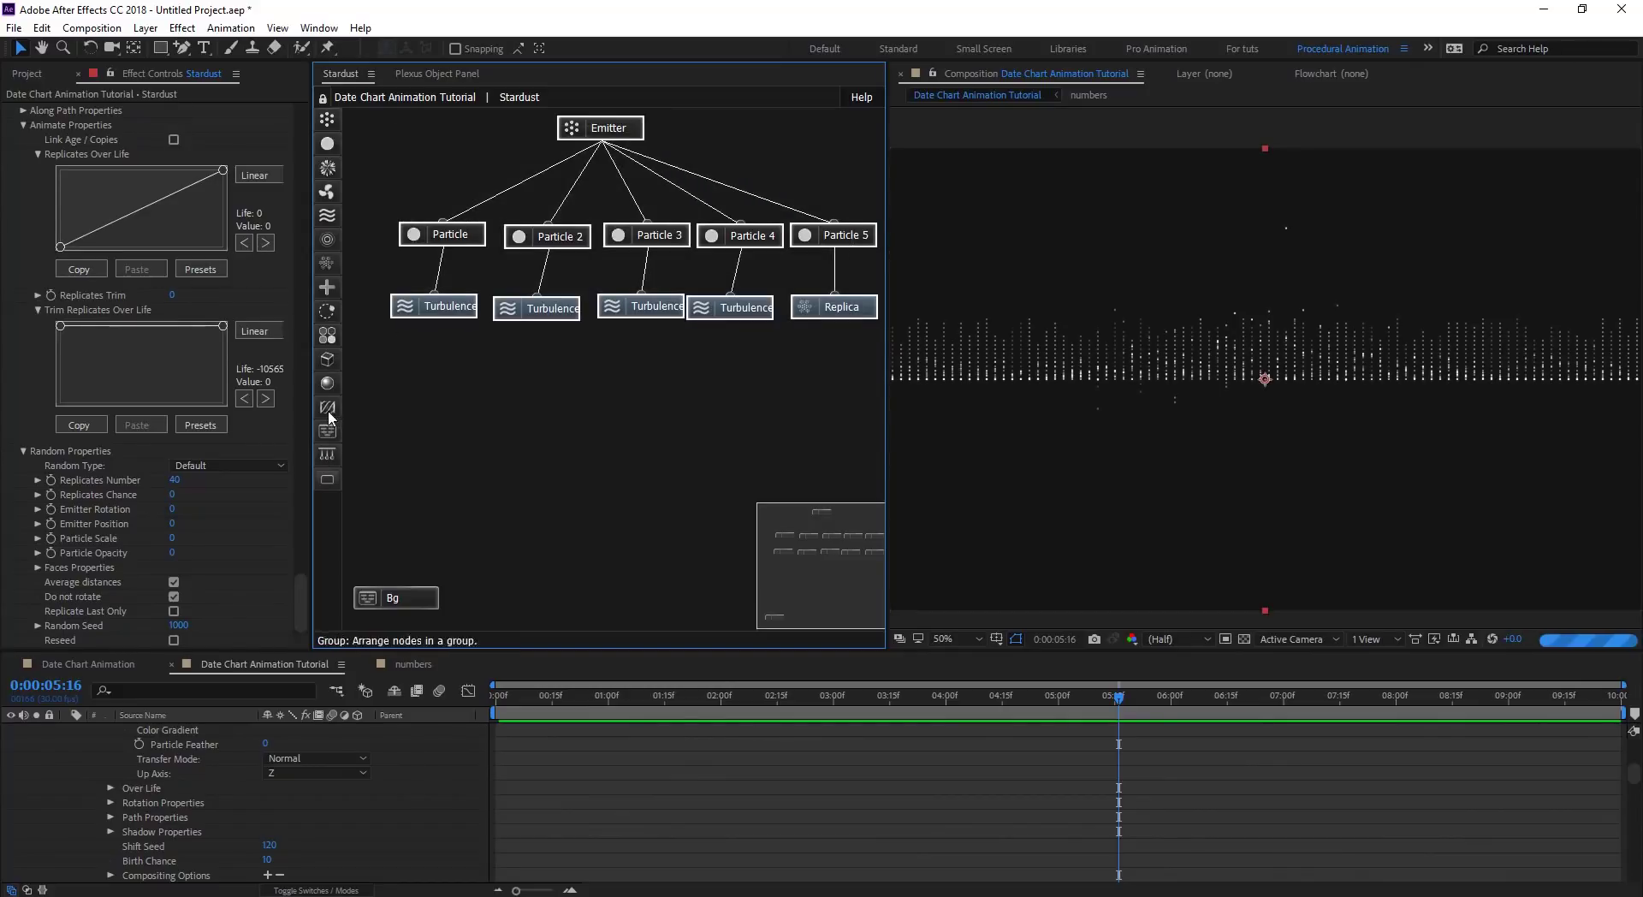
{"action": "left_click_drag", "start_coordinate": [328, 430], "coordinate": [565, 456]}
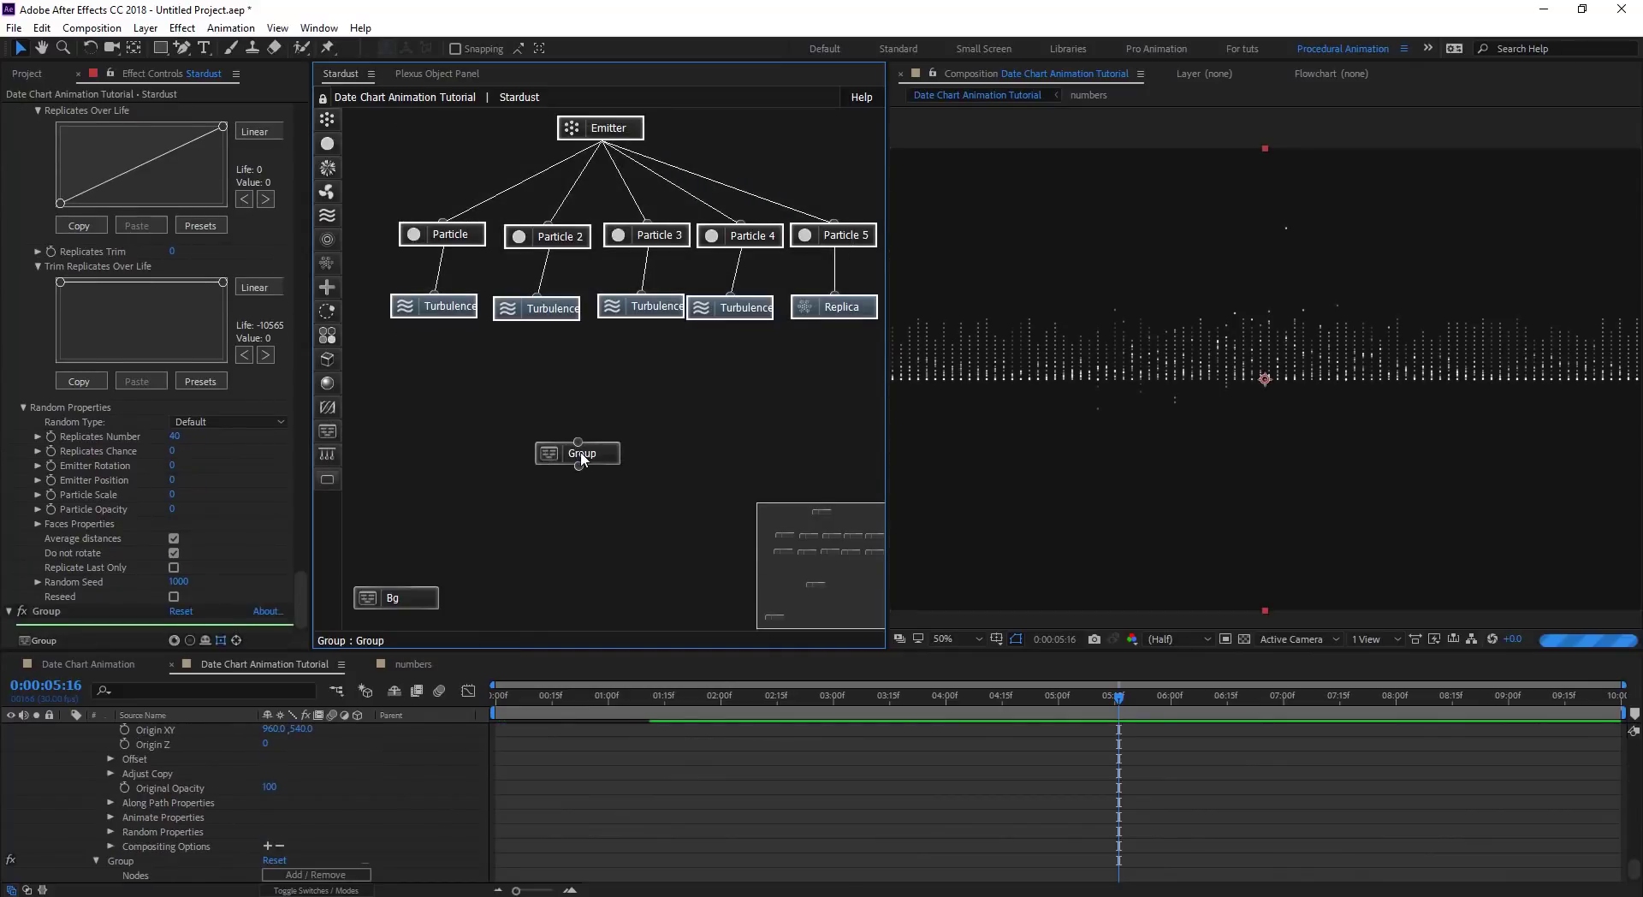
{"action": "right_click", "coordinate": [579, 455]}
{"action": "left_click", "coordinate": [672, 421]}
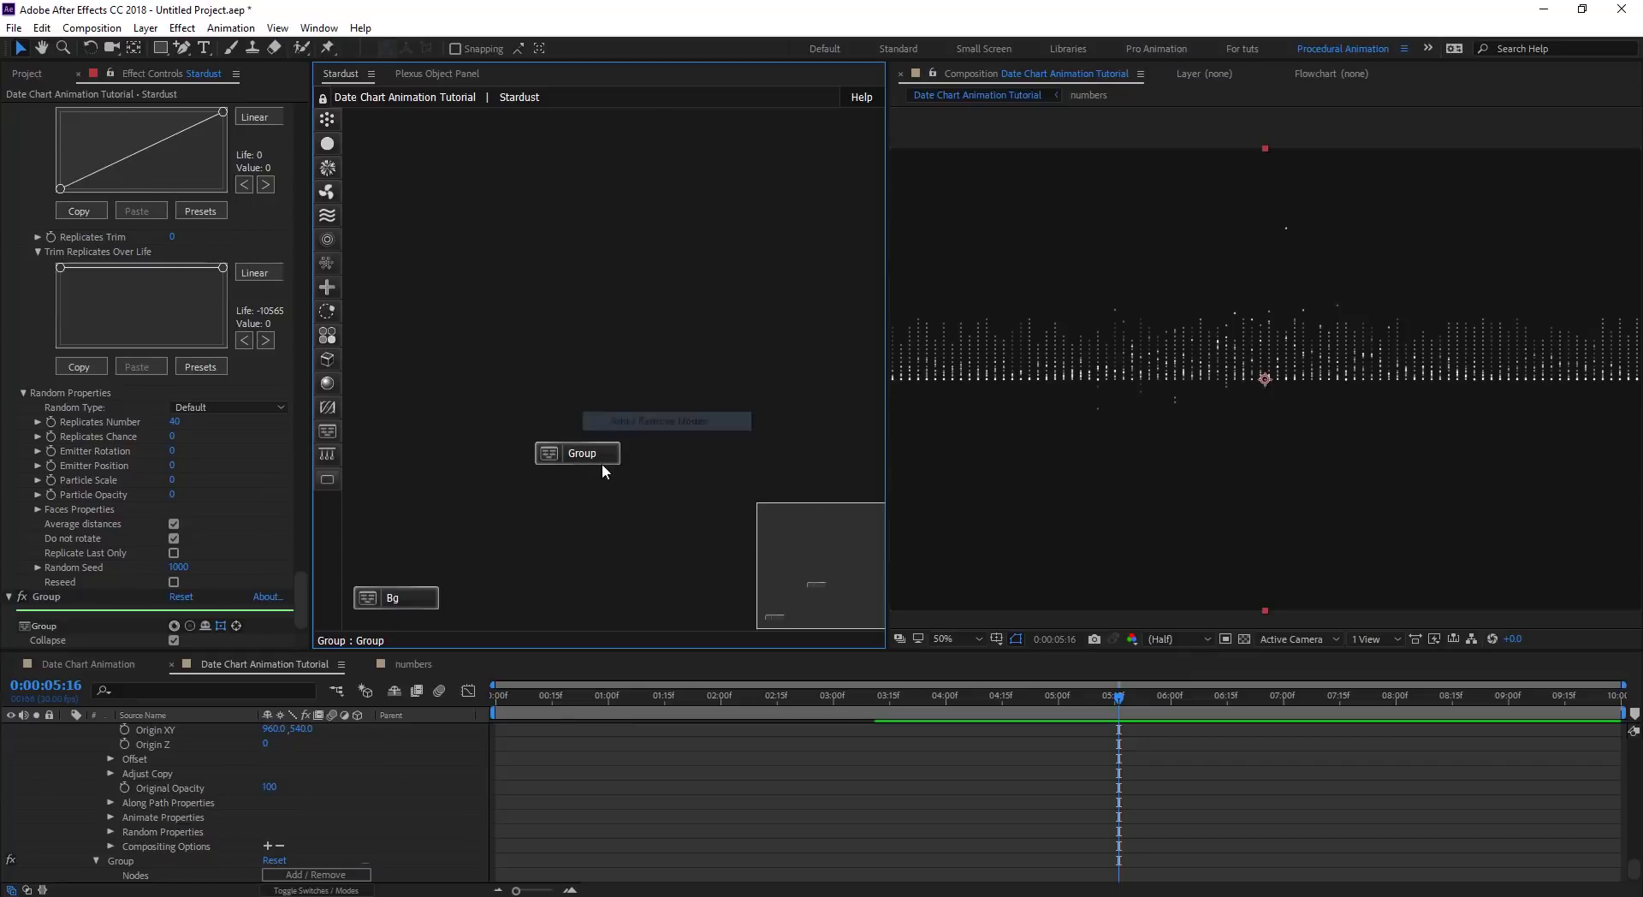
{"action": "left_click_drag", "start_coordinate": [598, 462], "coordinate": [587, 344]}
Rename the new group as Data.
{"action": "left_click", "coordinate": [46, 597]}
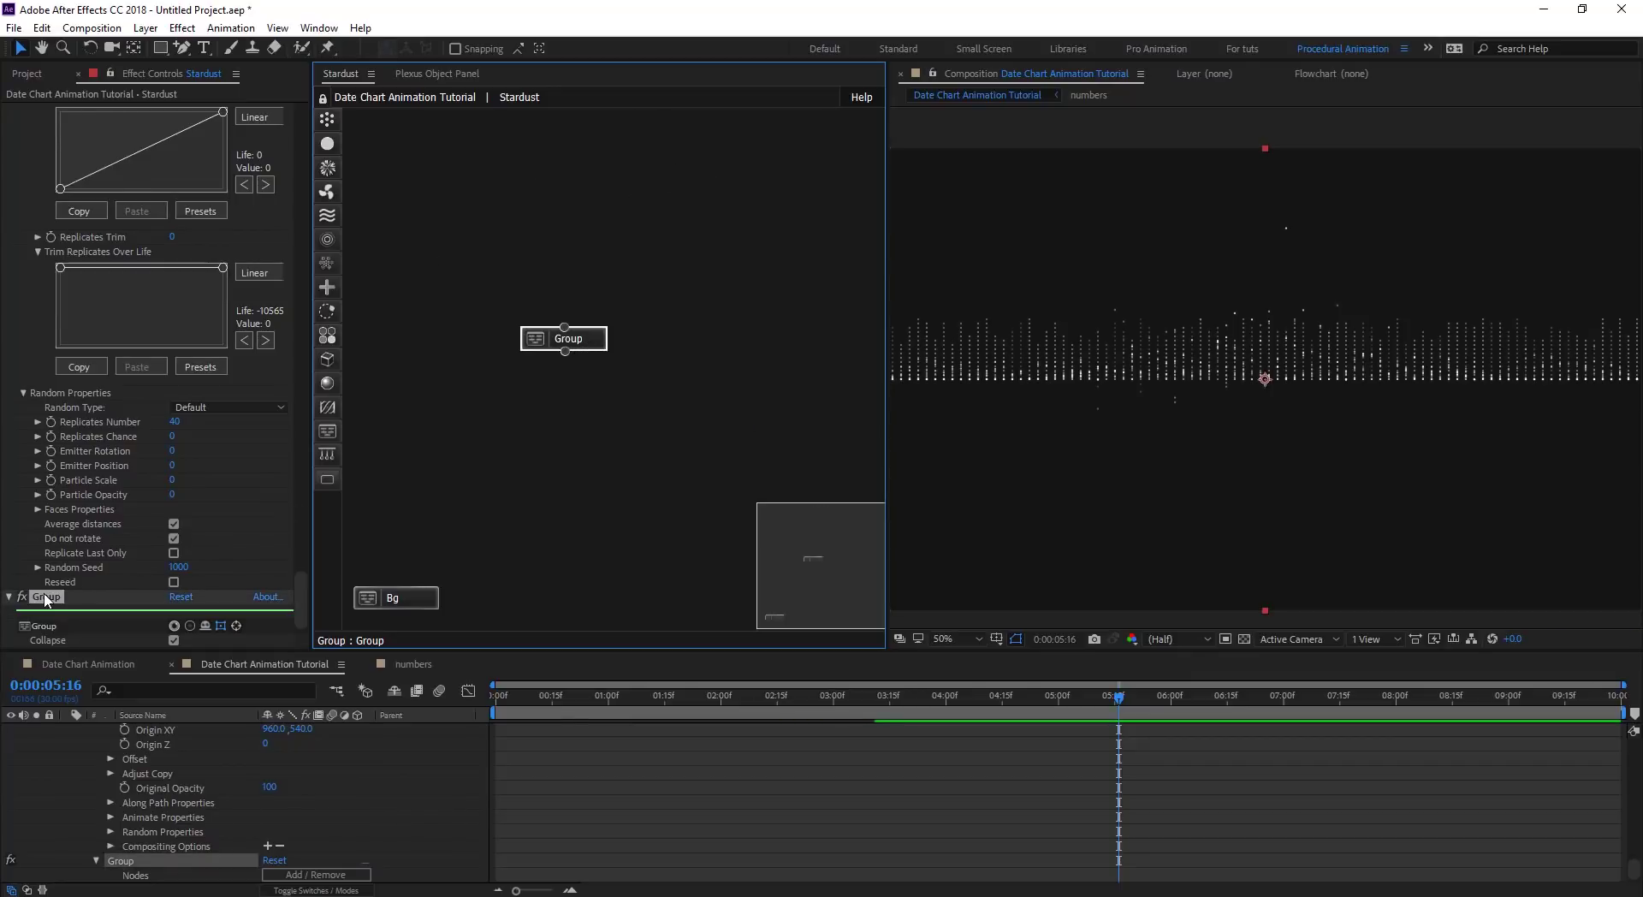
{"action": "key", "text": "Return"}
{"action": "type", "text": "Date"}
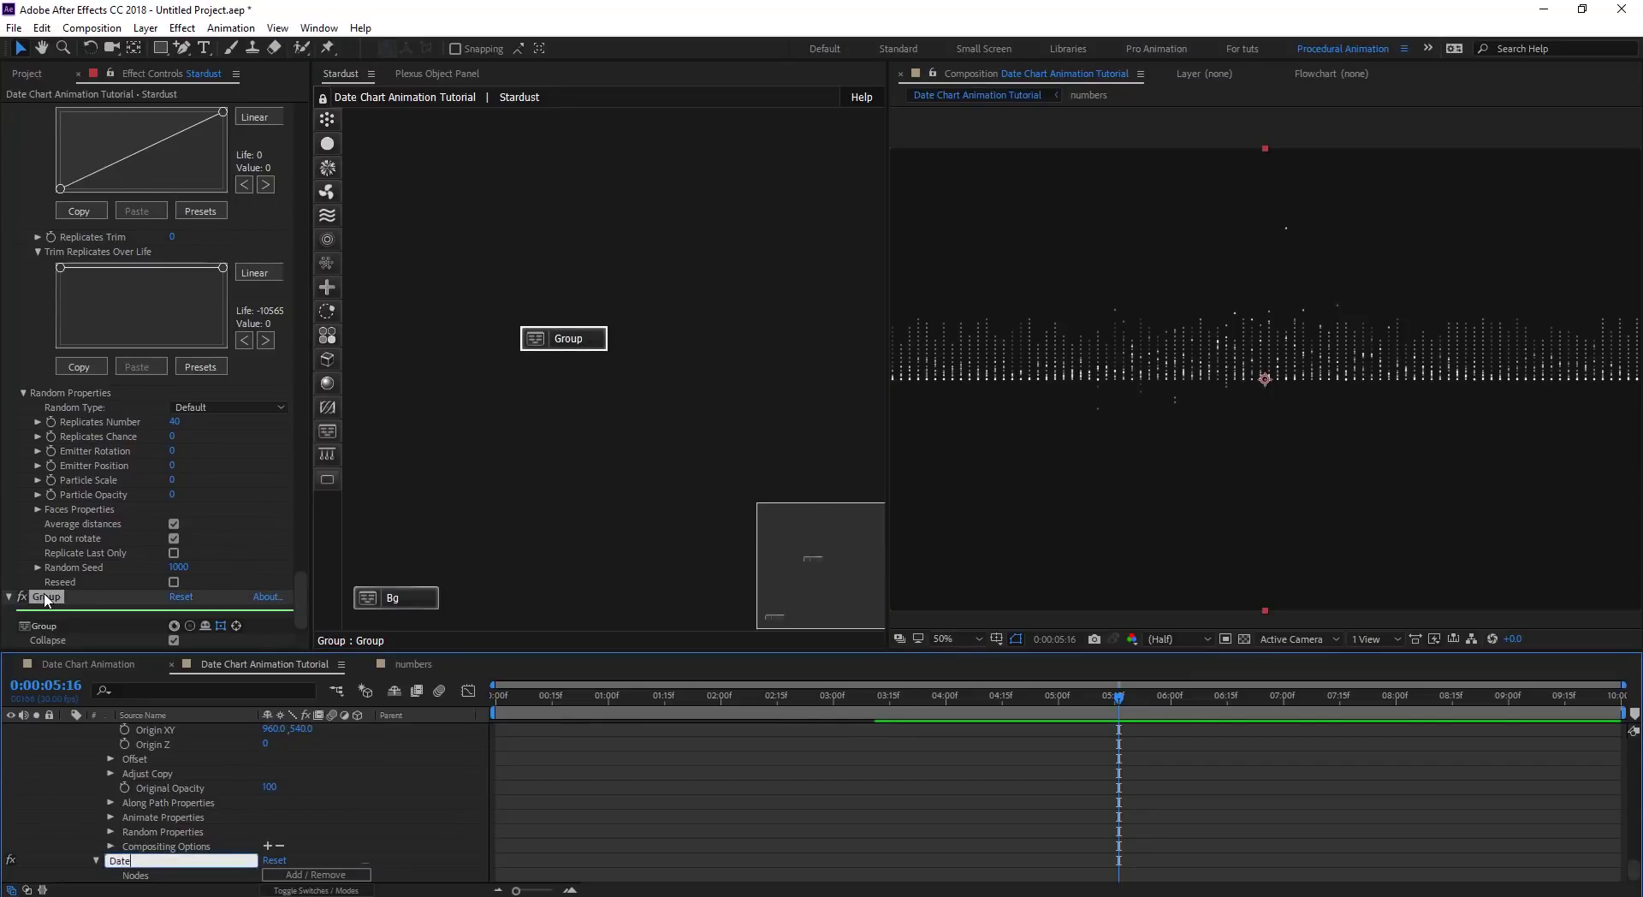
{"action": "key", "text": "Return"}
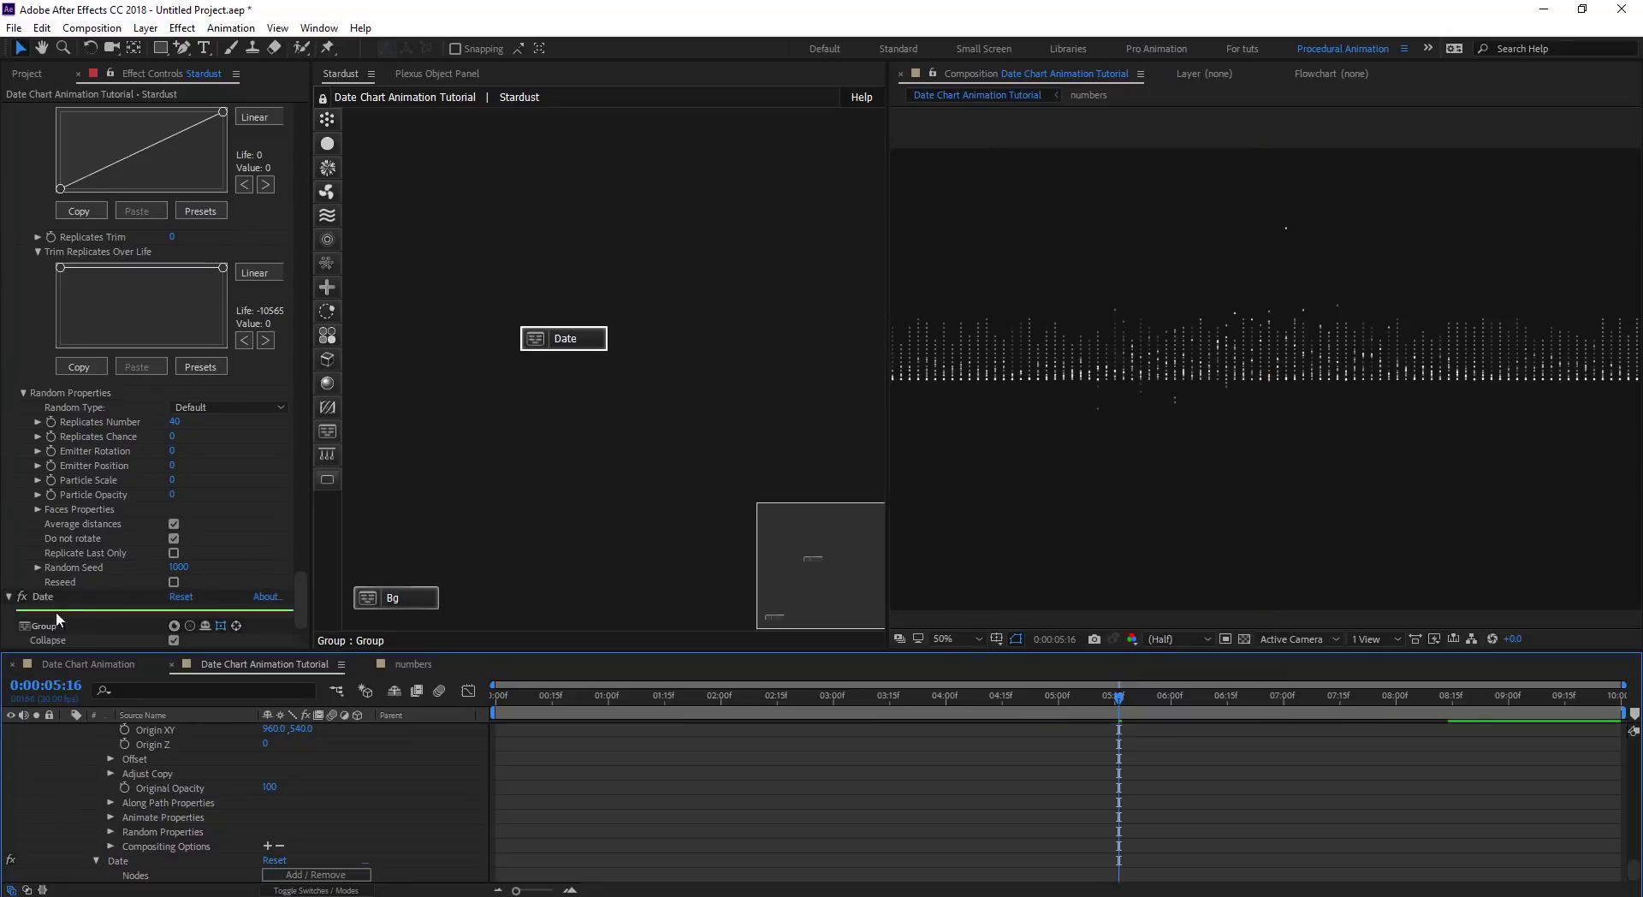
{"action": "key", "text": "Return"}
{"action": "type", "text": "Data"}
{"action": "key", "text": "Return"}
Rearrange the two collapsed group nodes so that Data sits above Bg.
{"action": "left_click", "coordinate": [567, 340]}
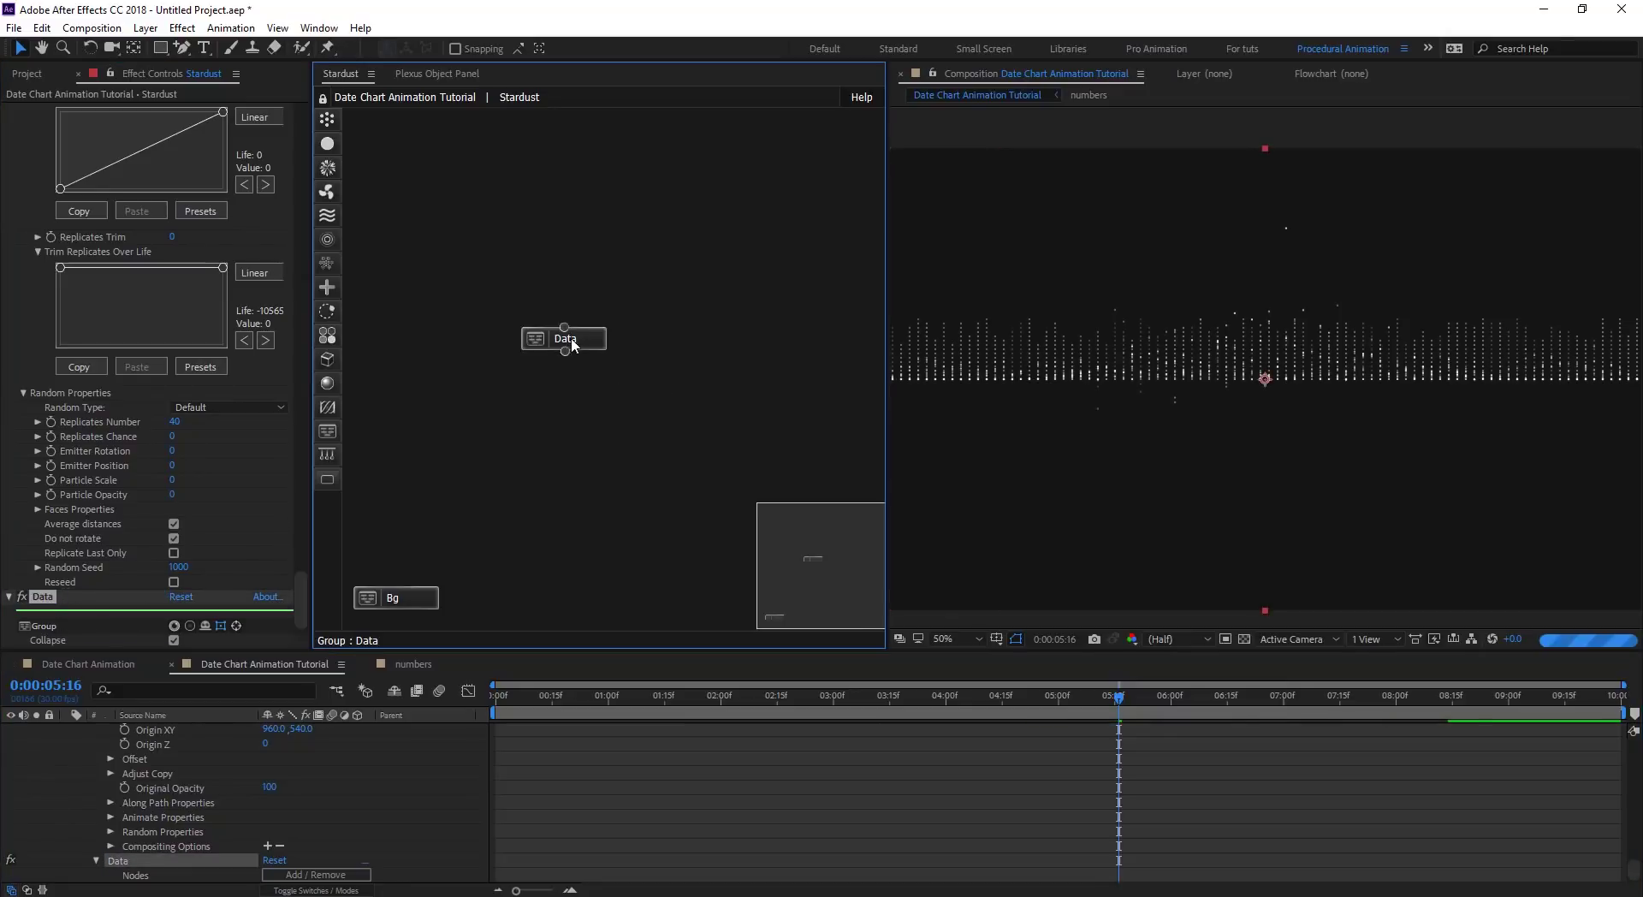
{"action": "left_click_drag", "start_coordinate": [570, 344], "coordinate": [451, 323]}
{"action": "left_click_drag", "start_coordinate": [409, 606], "coordinate": [451, 414]}
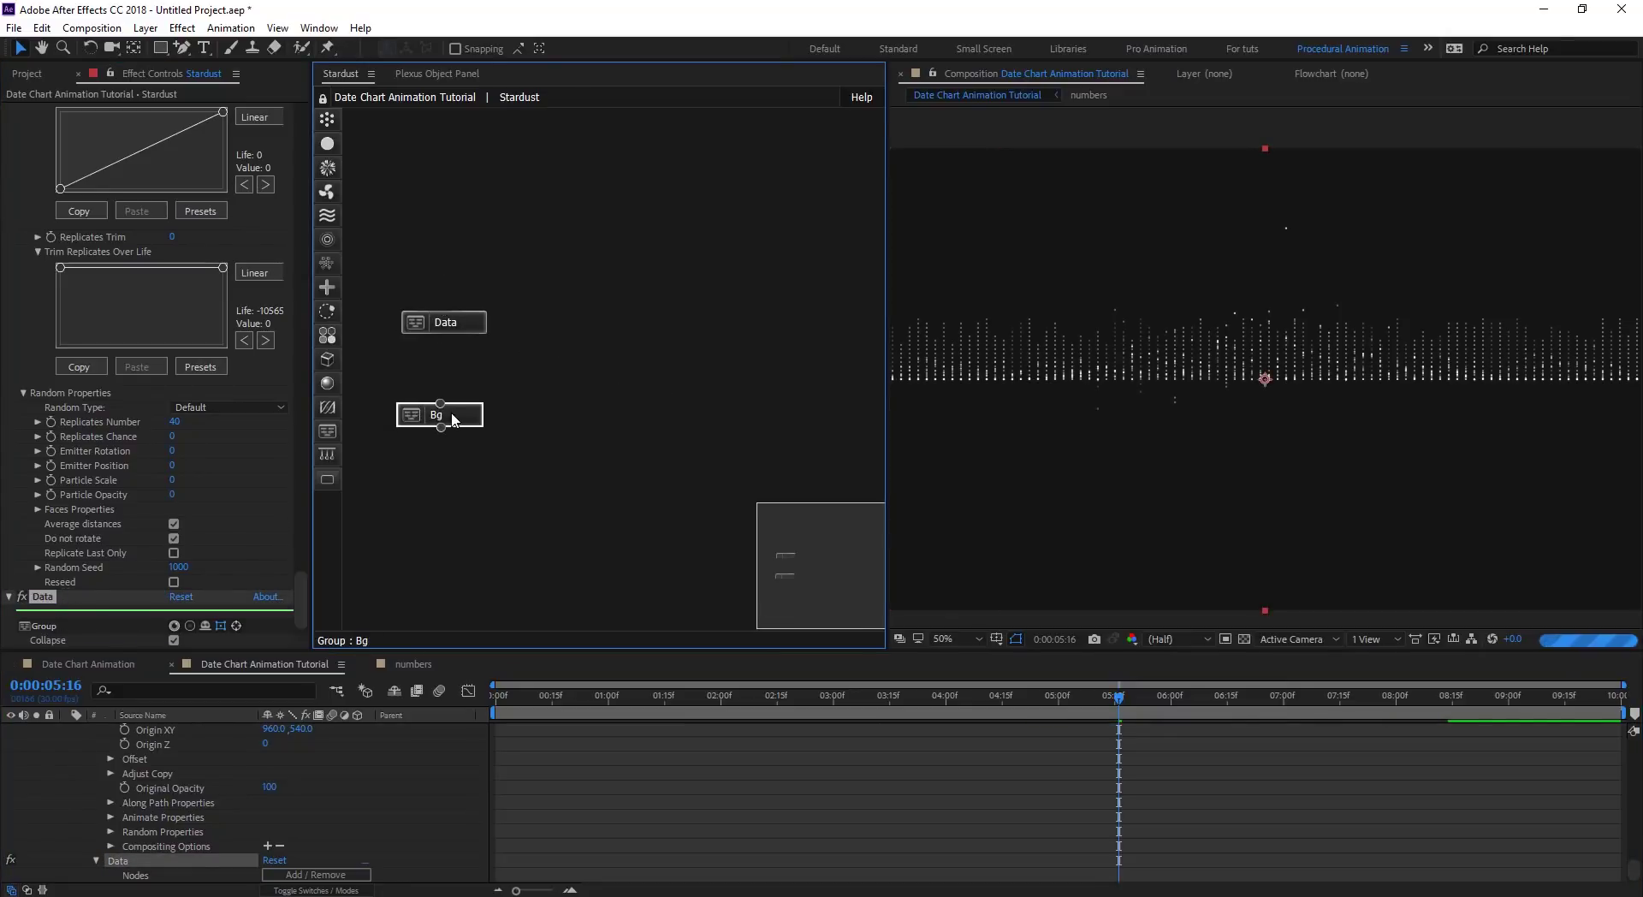
{"action": "left_click_drag", "start_coordinate": [454, 327], "coordinate": [484, 248]}
Expand the Data group to show its nodes.
{"action": "right_click", "coordinate": [448, 248]}
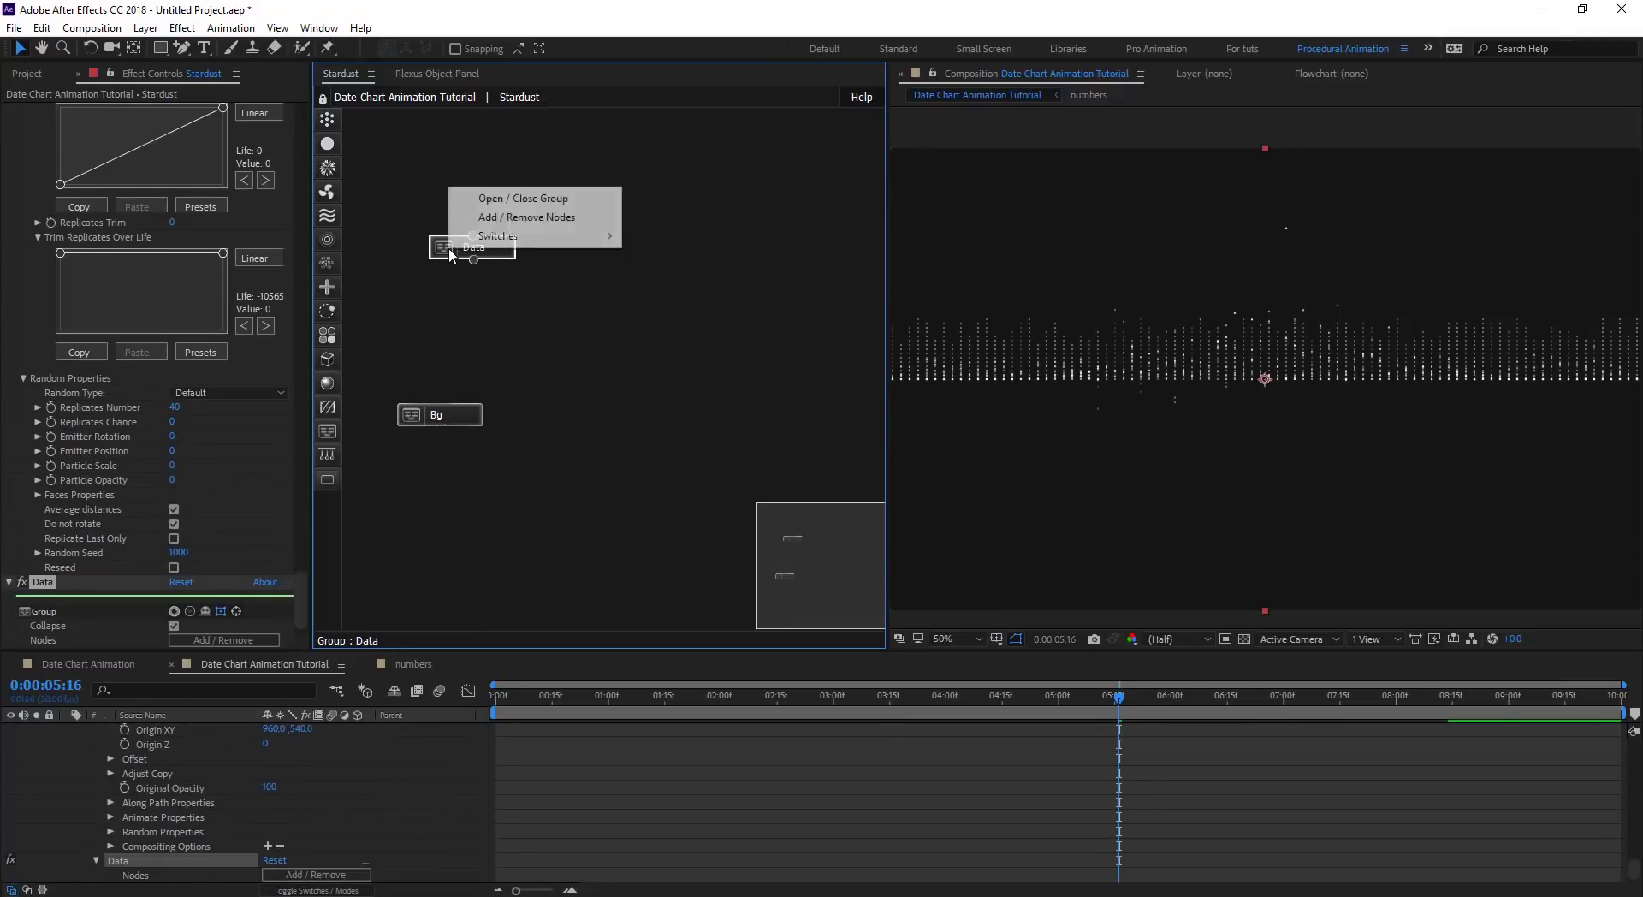
{"action": "double_click", "coordinate": [448, 248]}
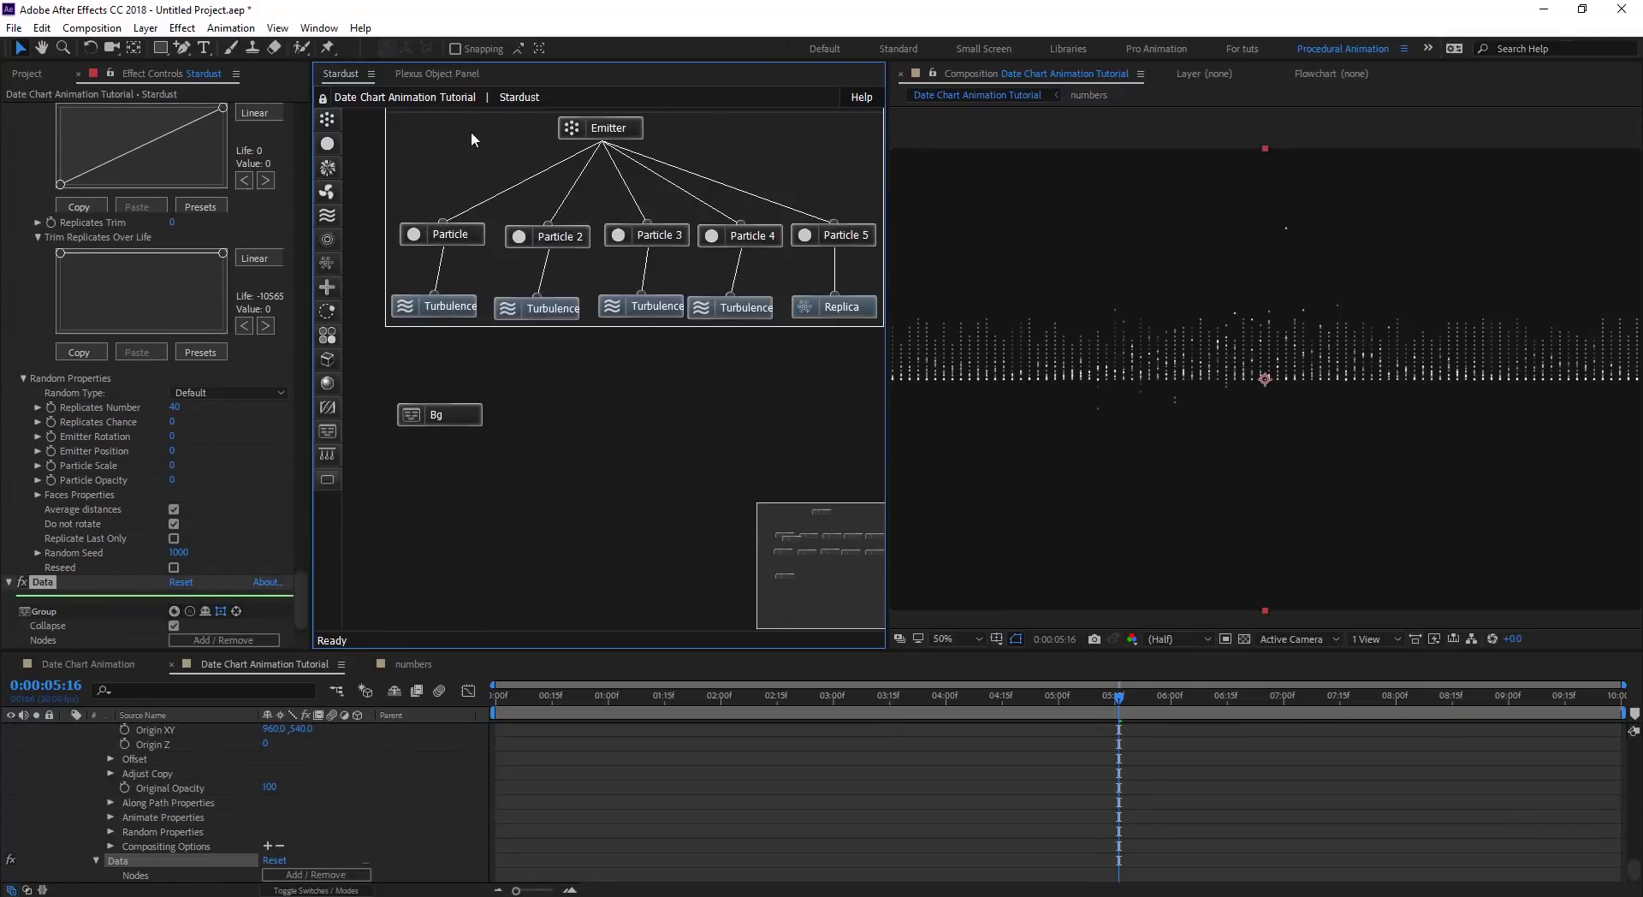
{"action": "left_click", "coordinate": [793, 541]}
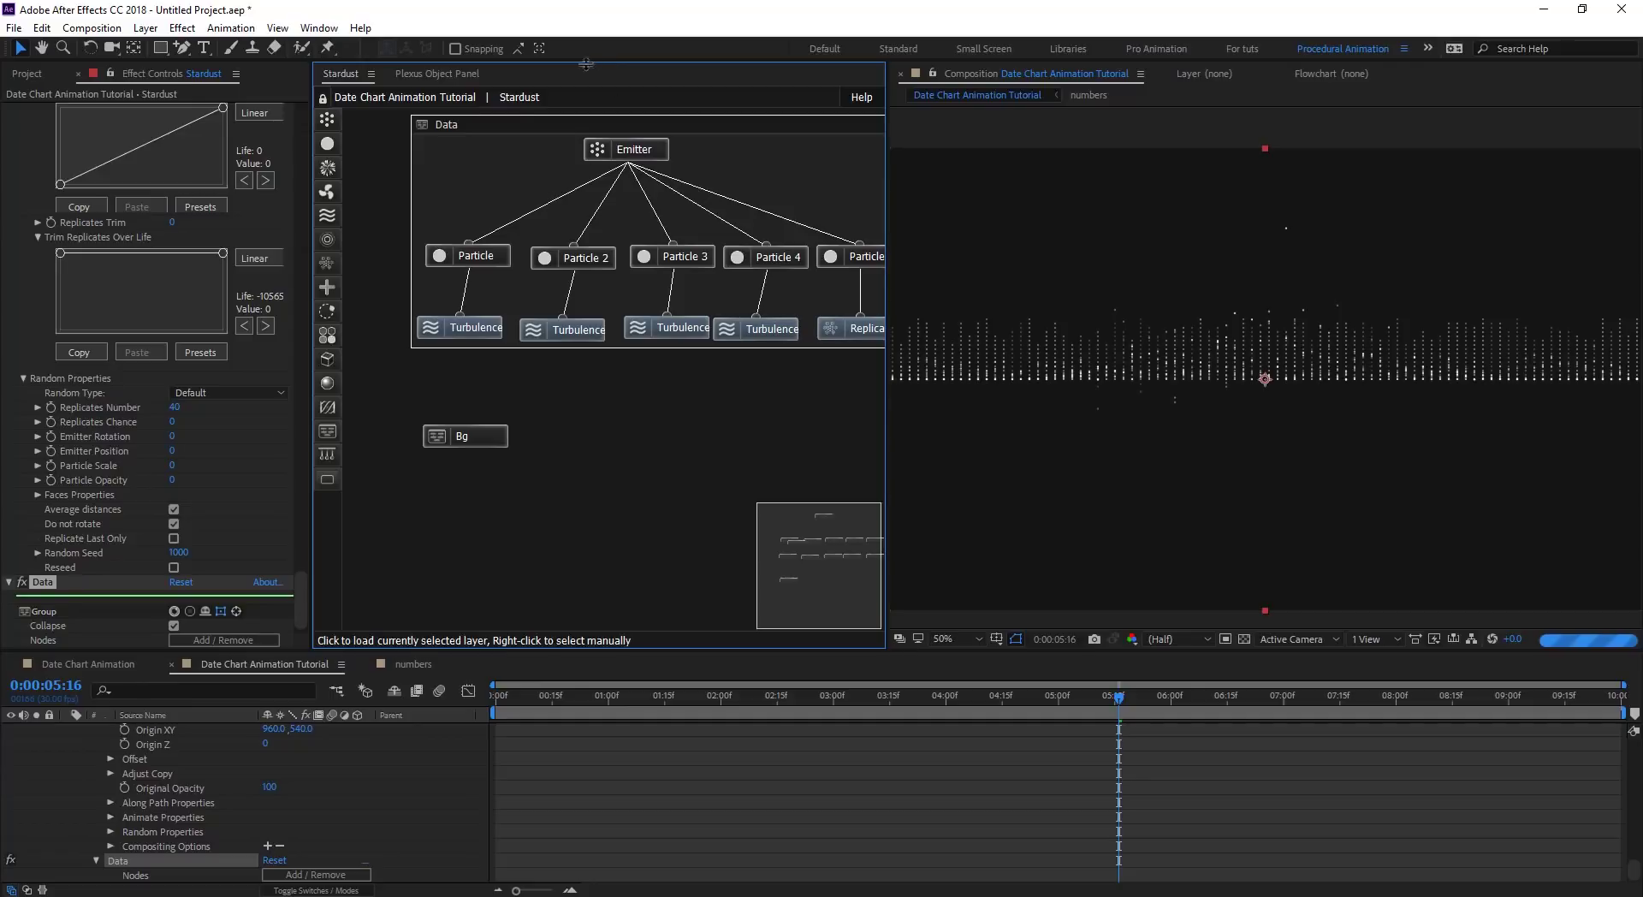
Expand the Bg group, arrange it beneath the Data group, and re-enable its Gird emitter.
{"action": "left_click_drag", "start_coordinate": [485, 132], "coordinate": [441, 138]}
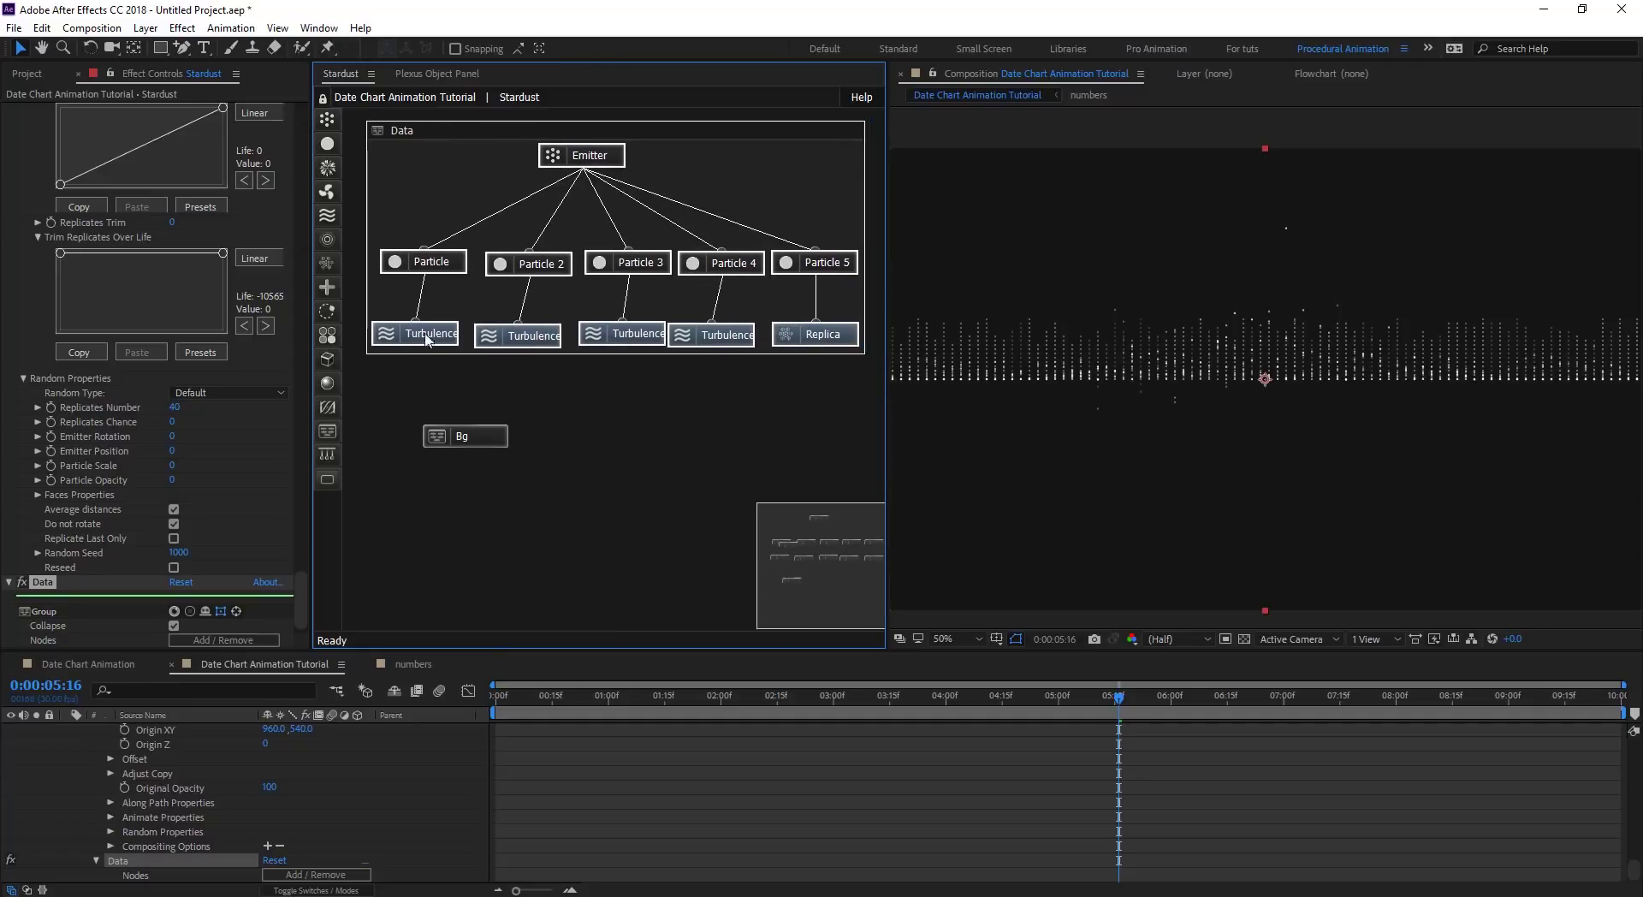
{"action": "right_click", "coordinate": [442, 440]}
{"action": "left_click", "coordinate": [517, 377]}
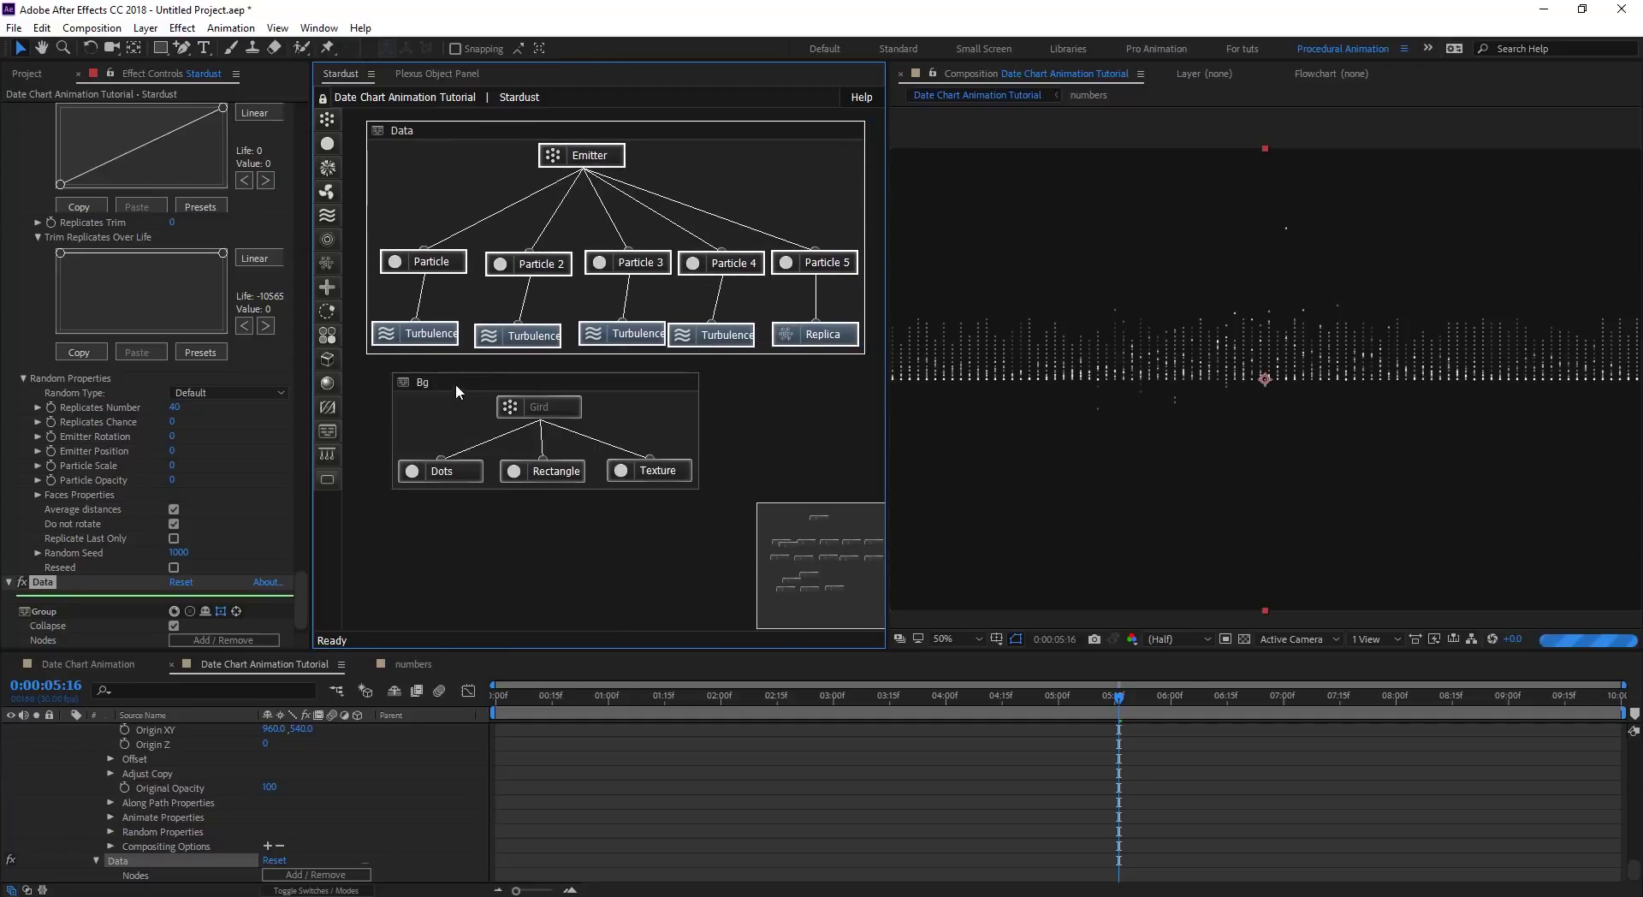
{"action": "left_click_drag", "start_coordinate": [454, 393], "coordinate": [468, 418]}
{"action": "left_click", "coordinate": [546, 426]}
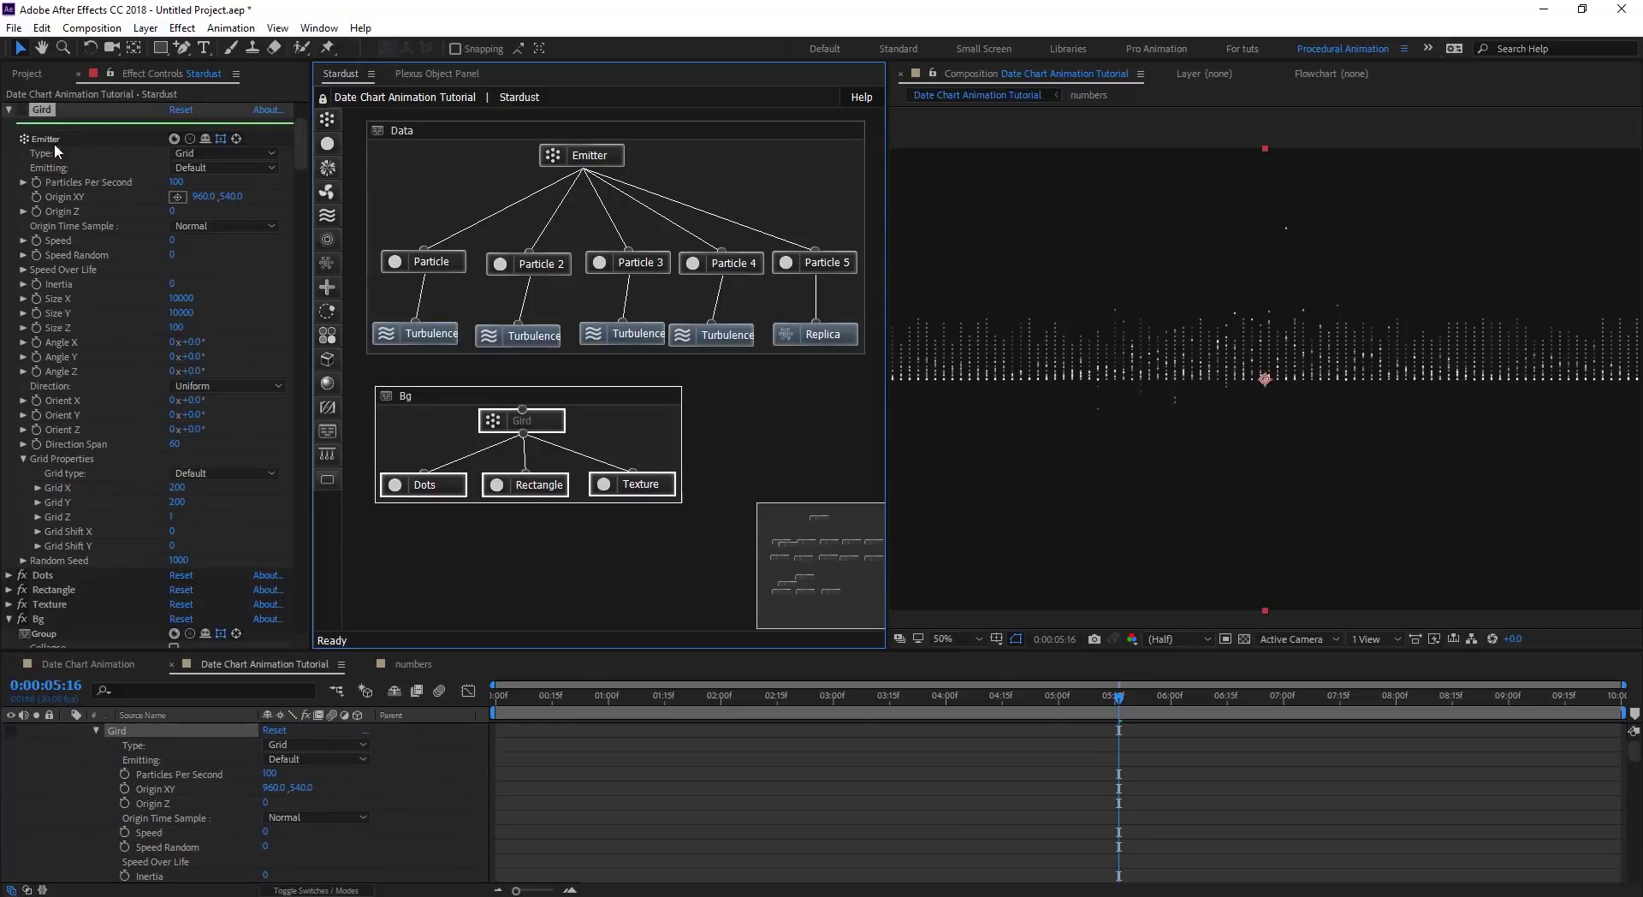
{"action": "left_click", "coordinate": [22, 111]}
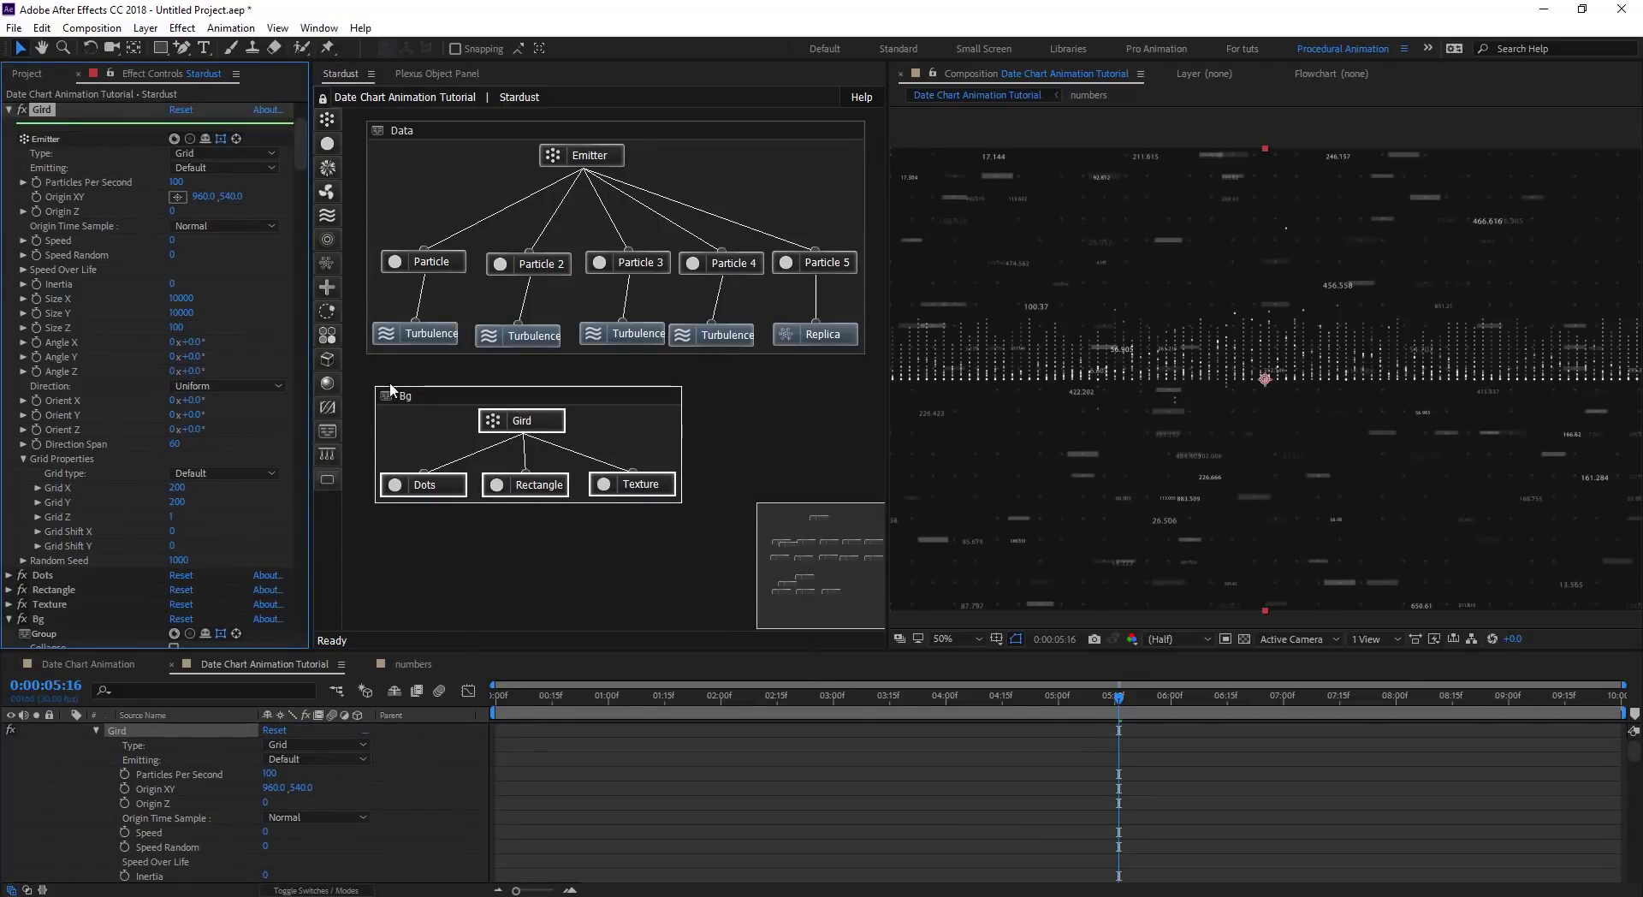
Preview the combined background and data animation, checking frames at 0:00:05:00, 0:00:04:08 and 0:00:07:25.
{"action": "left_click_drag", "start_coordinate": [1115, 695], "coordinate": [1053, 718]}
{"action": "key", "text": "space"}
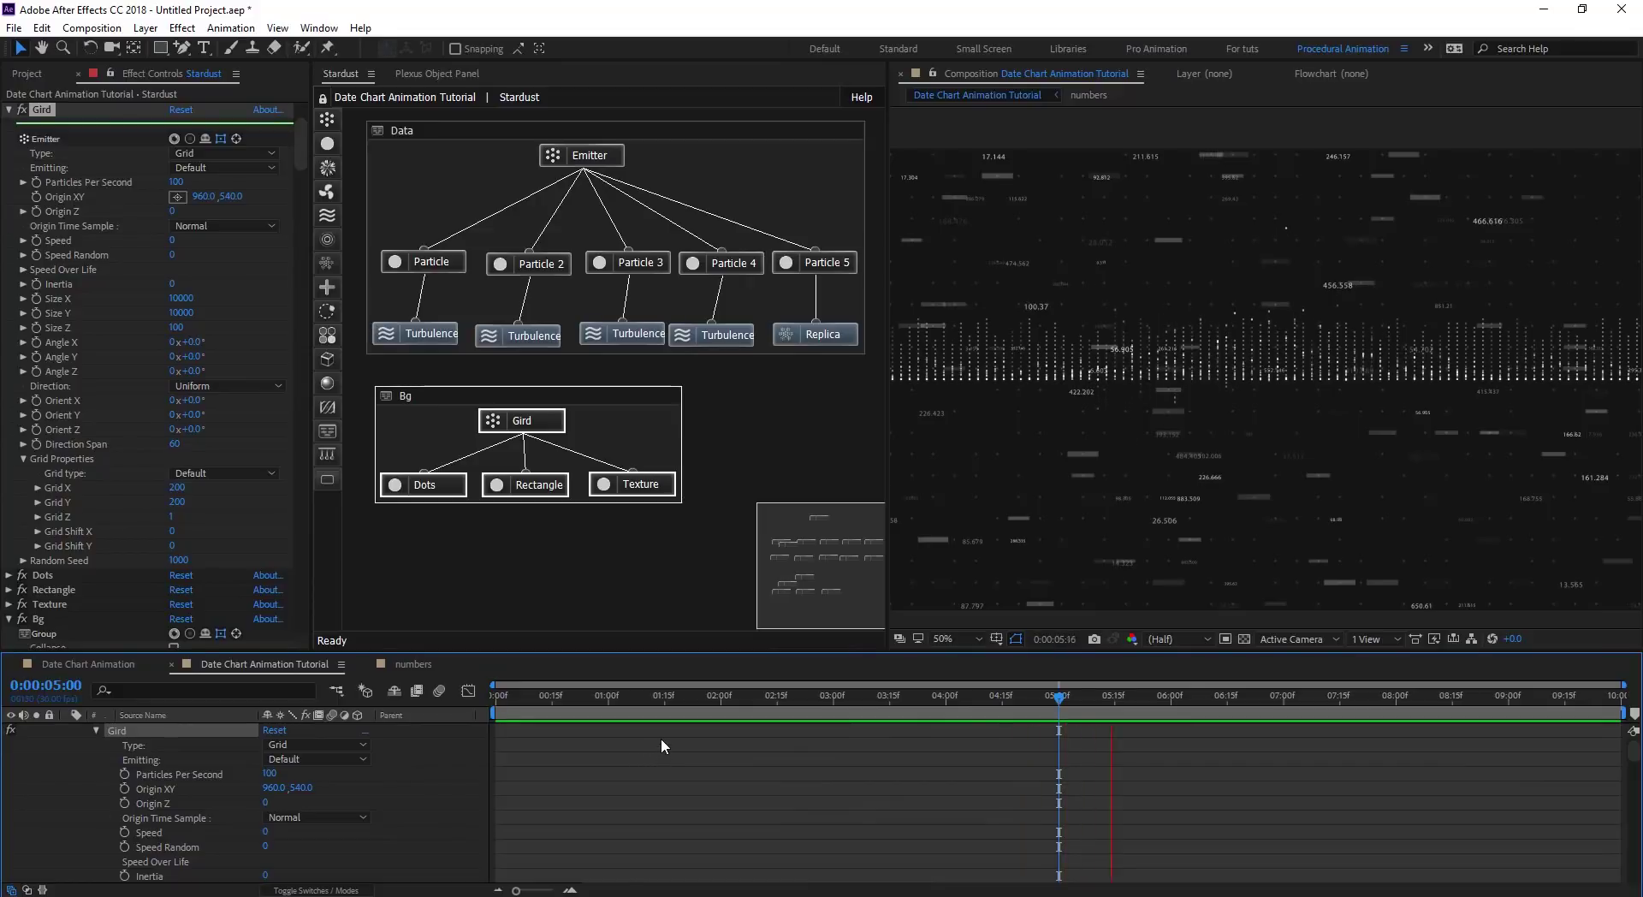
{"action": "left_click", "coordinate": [976, 695]}
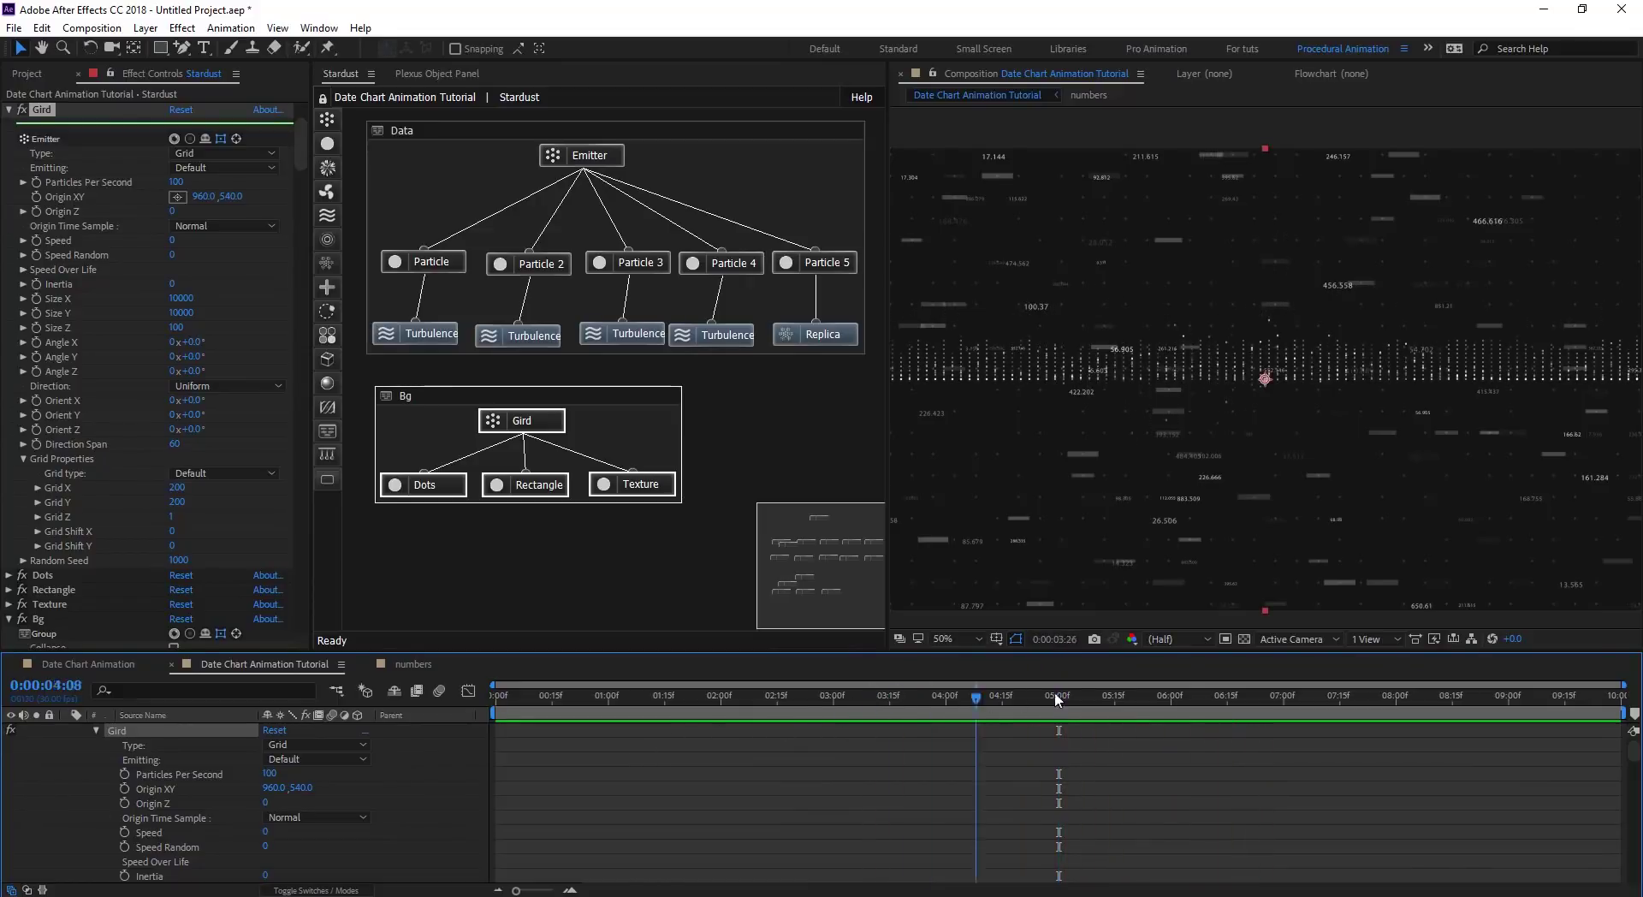
{"action": "left_click_drag", "start_coordinate": [1054, 692], "coordinate": [1377, 719]}
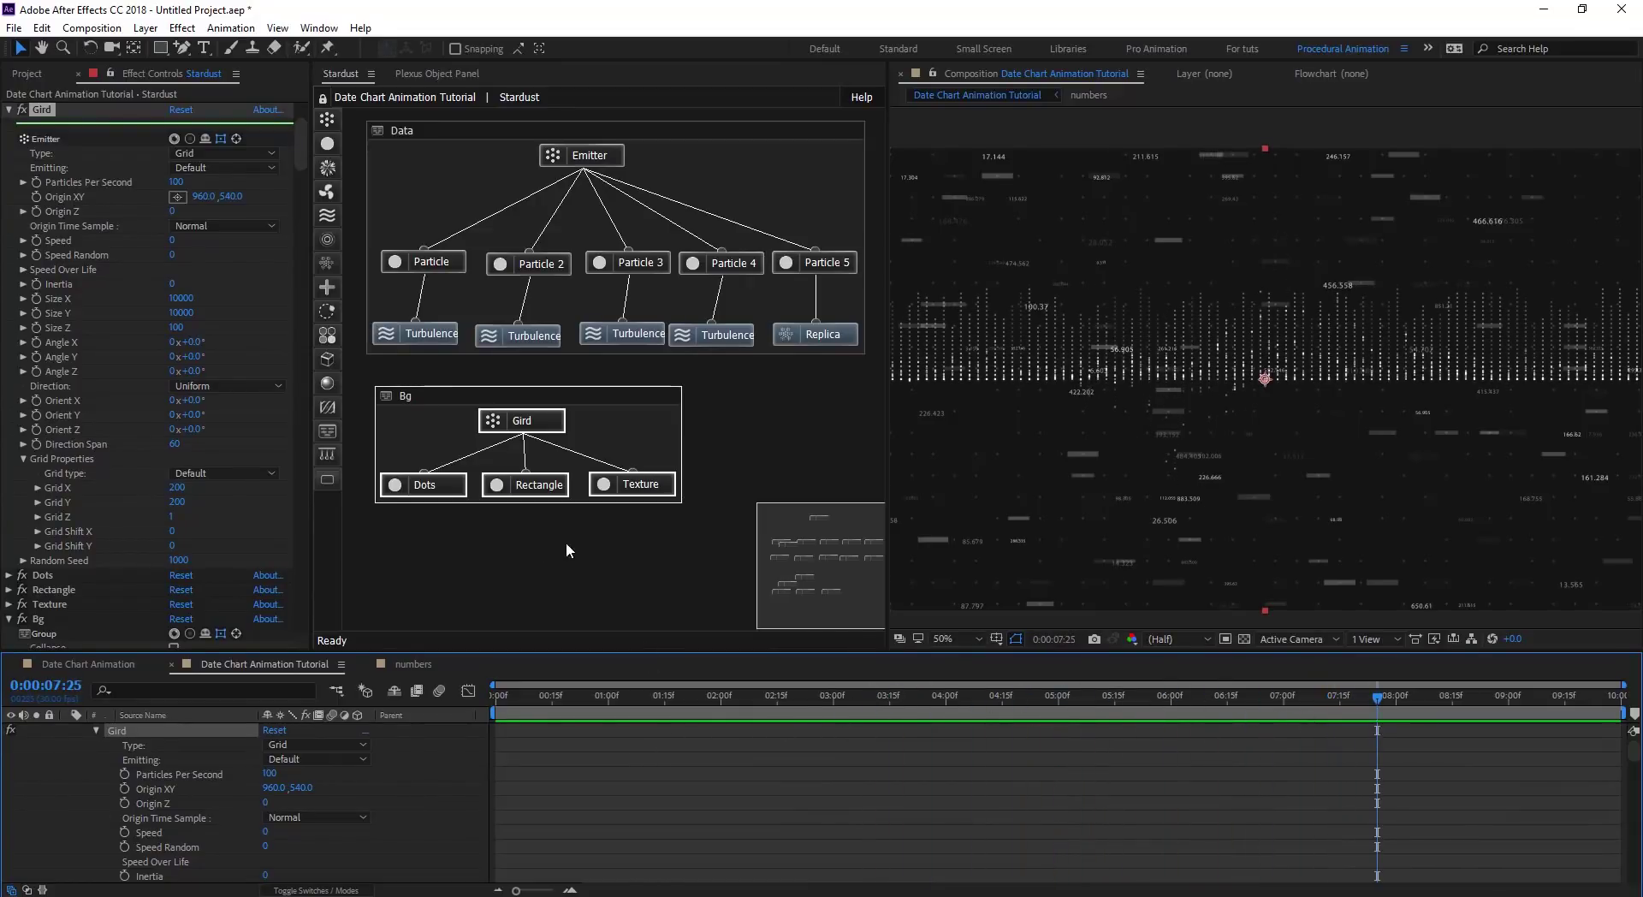
Reposition the expanded Data and Bg groups in the node graph so that Bg sits centred below Data with a clear gap.
{"action": "left_click_drag", "start_coordinate": [525, 396], "coordinate": [519, 437]}
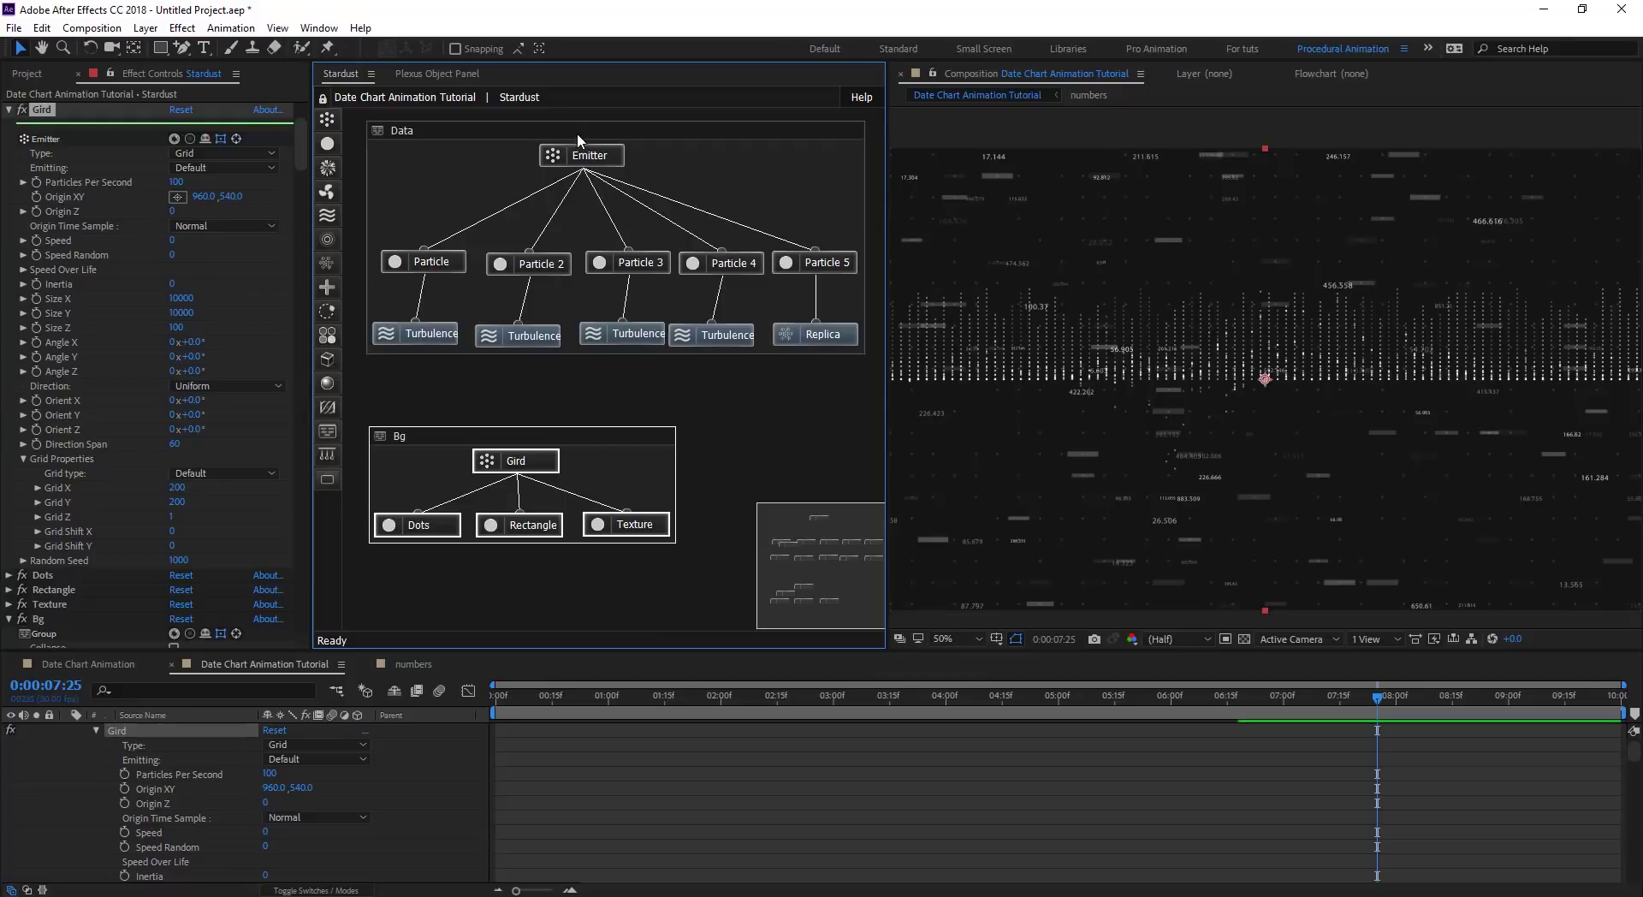
{"action": "left_click_drag", "start_coordinate": [578, 134], "coordinate": [563, 140]}
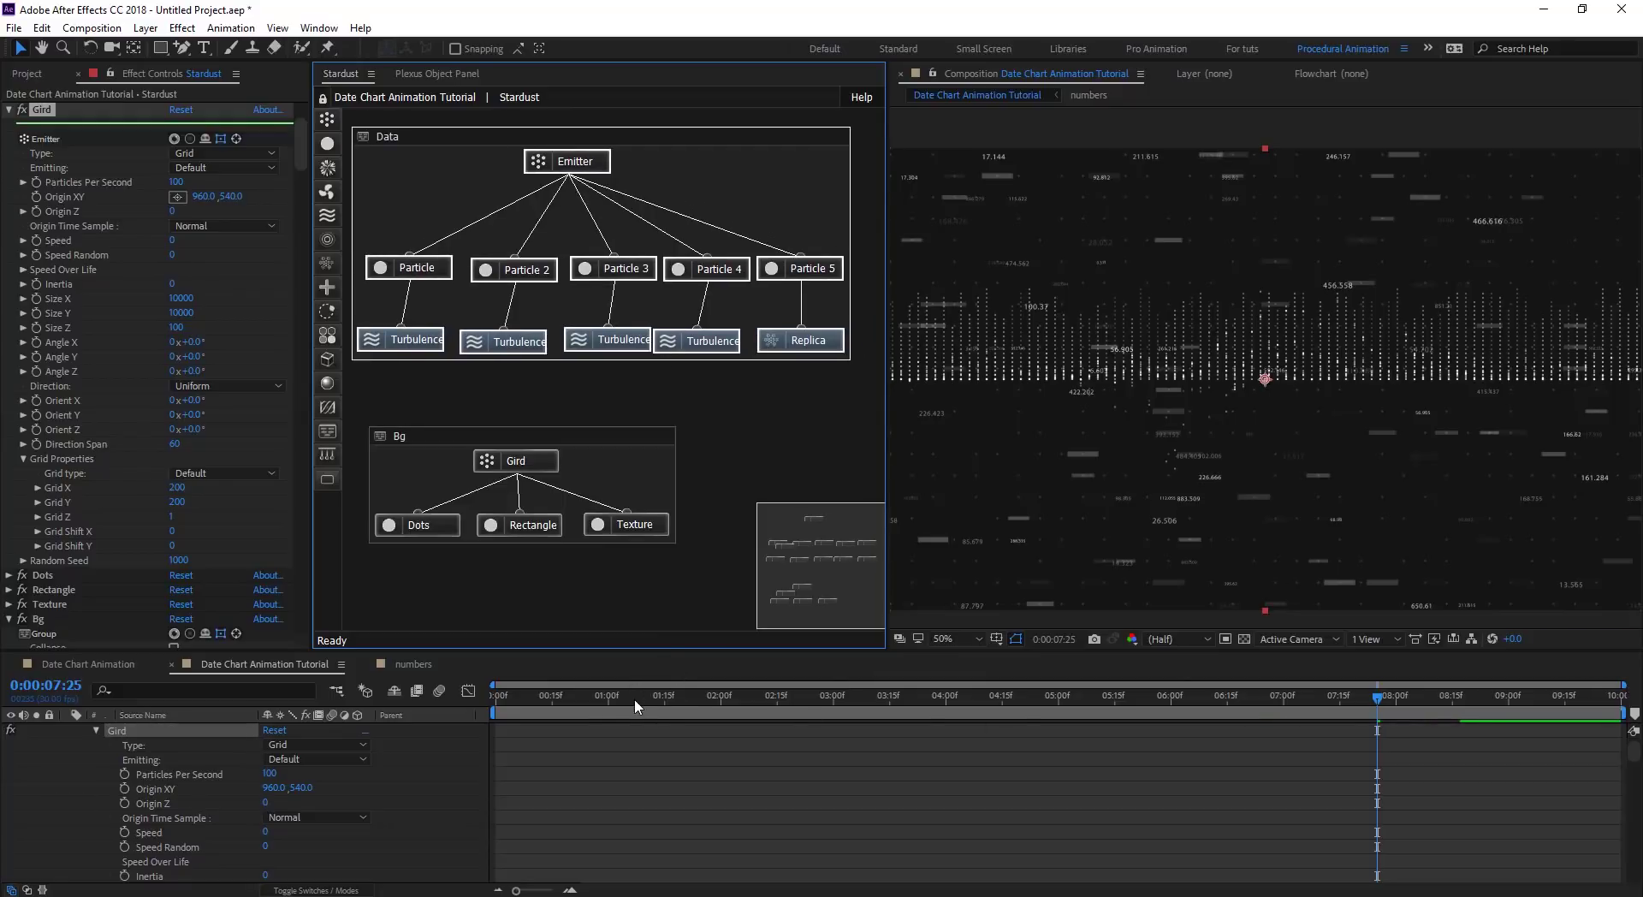
{"action": "left_click_drag", "start_coordinate": [515, 436], "coordinate": [550, 426]}
{"action": "left_click", "coordinate": [430, 137]}
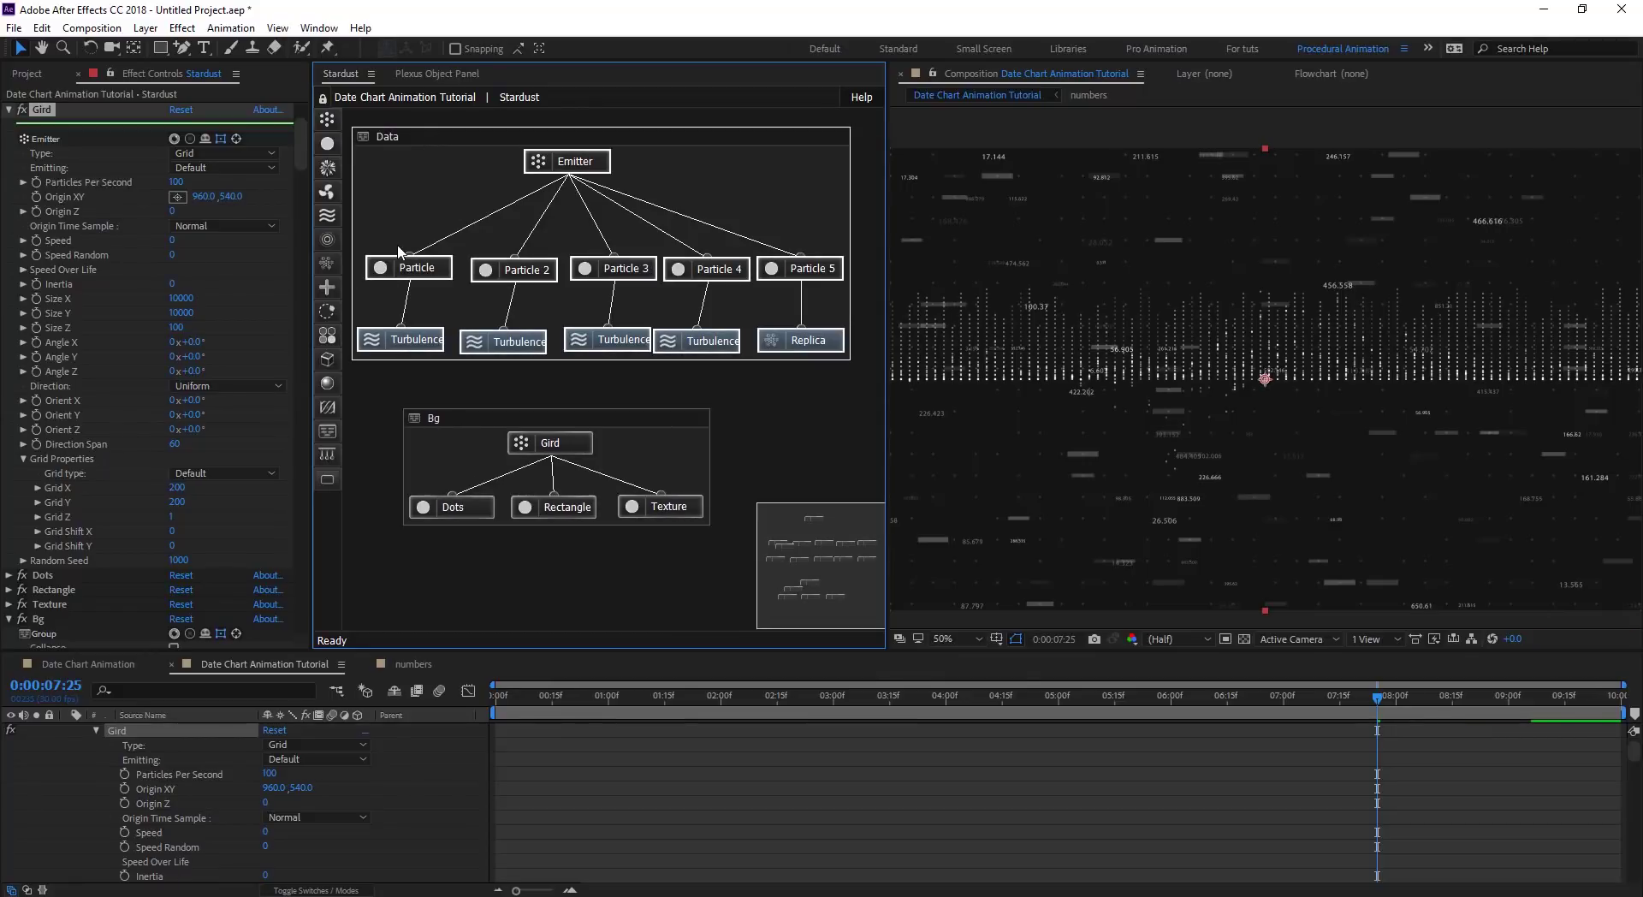
Collapse the settings of the Gird, Bg, Emitter, Particle and Particle 2 effects.
{"action": "left_click", "coordinate": [10, 112]}
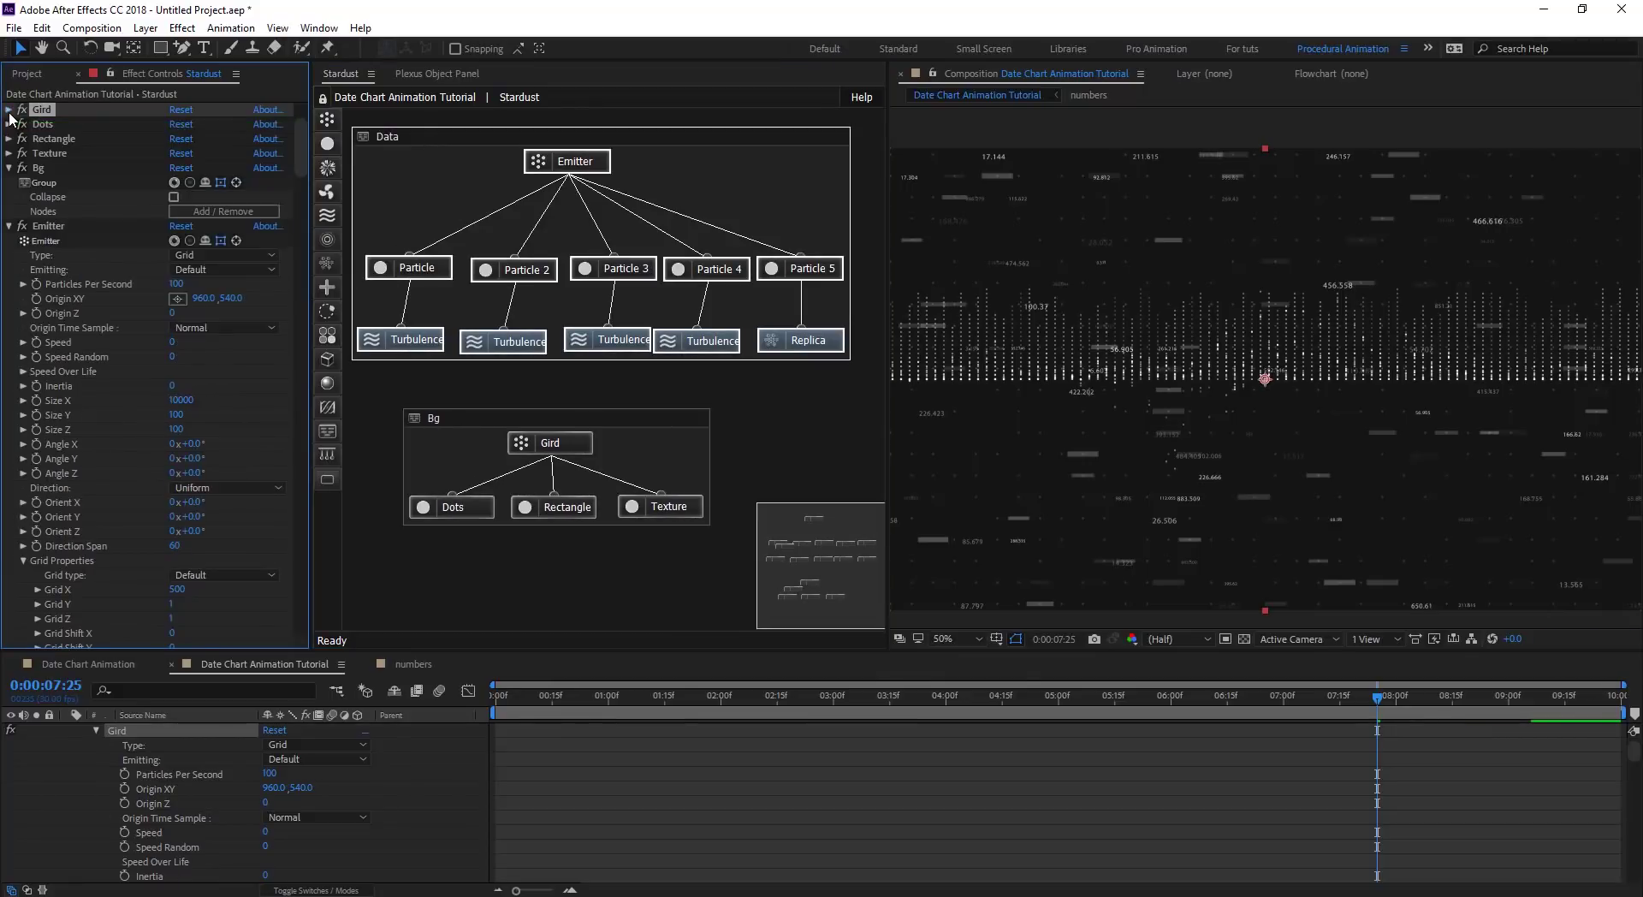
{"action": "left_click", "coordinate": [10, 168]}
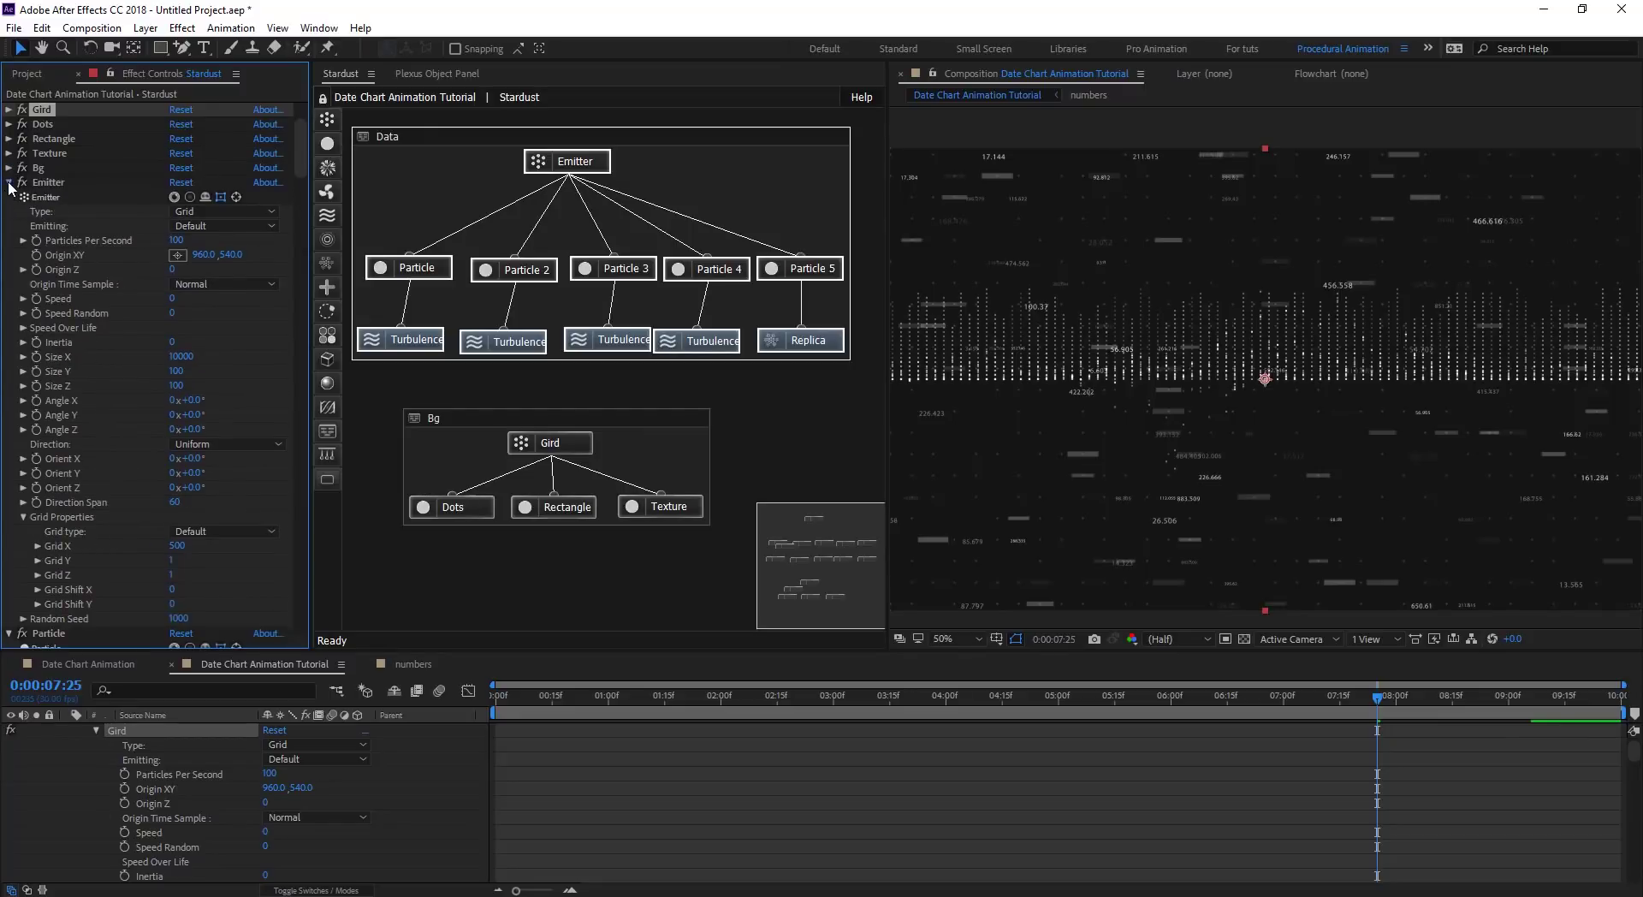
{"action": "left_click", "coordinate": [10, 183]}
{"action": "left_click", "coordinate": [10, 198]}
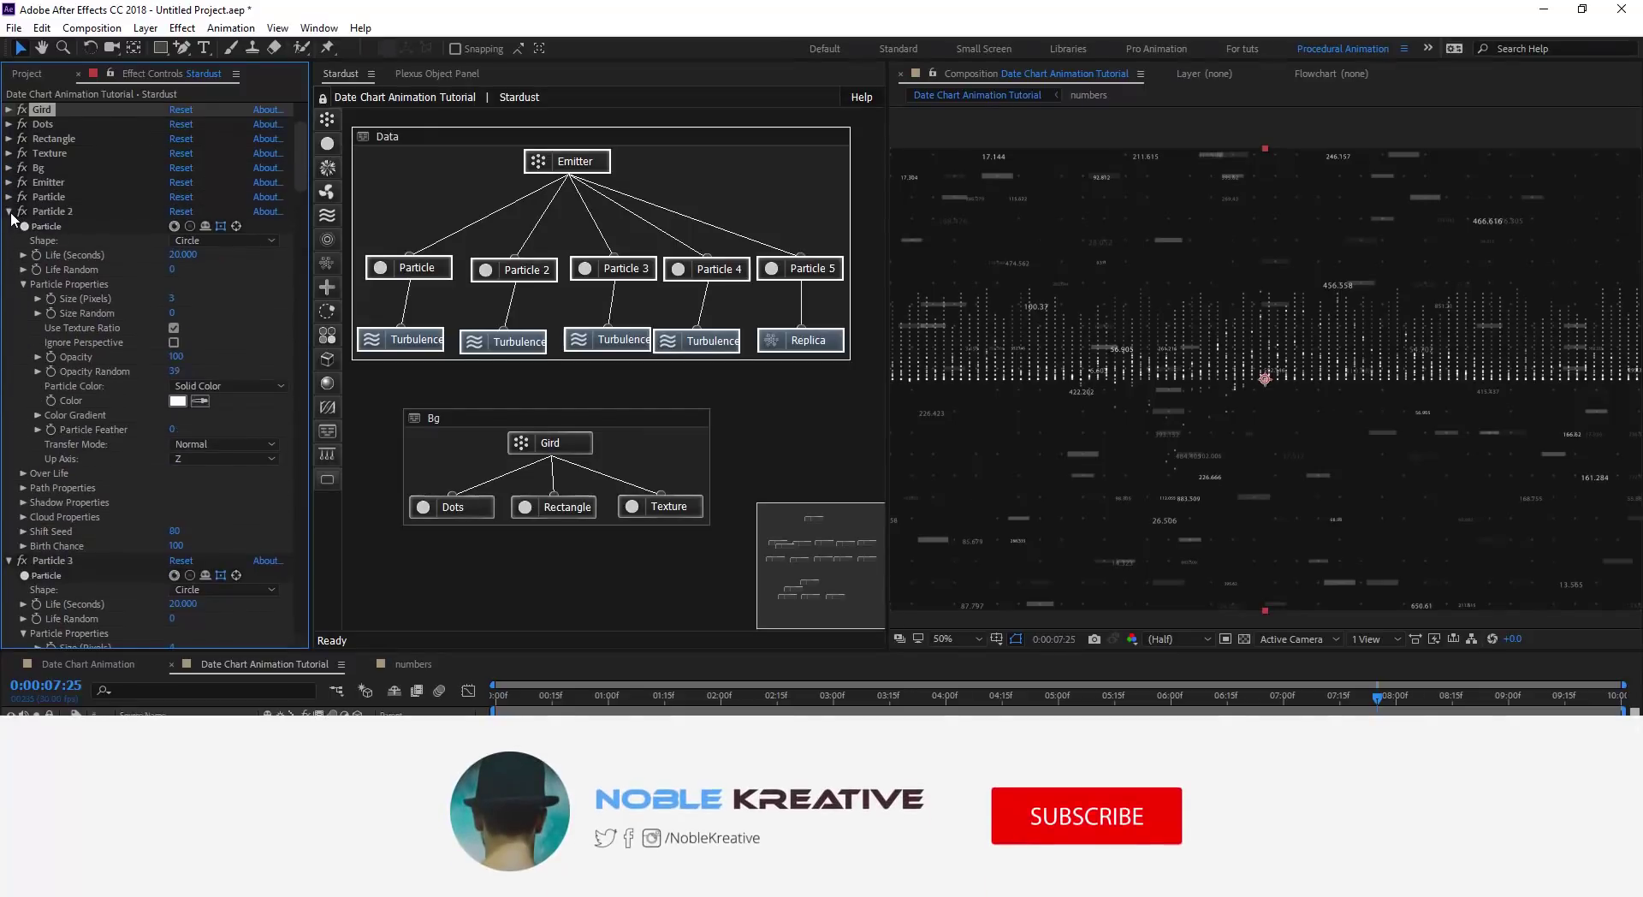
{"action": "left_click", "coordinate": [10, 214]}
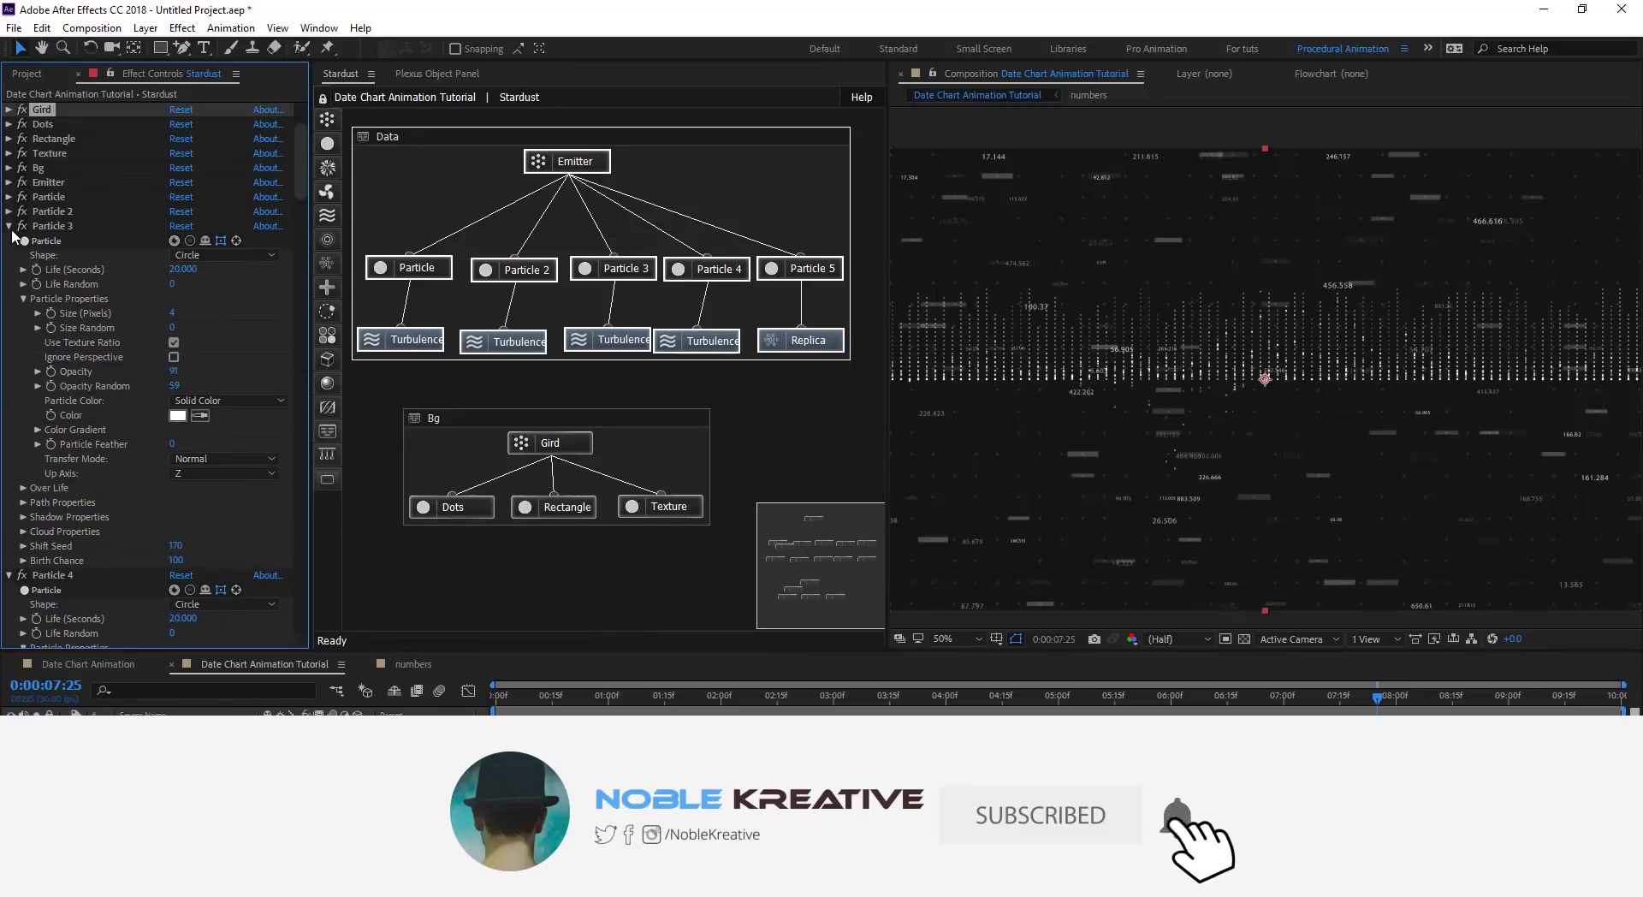